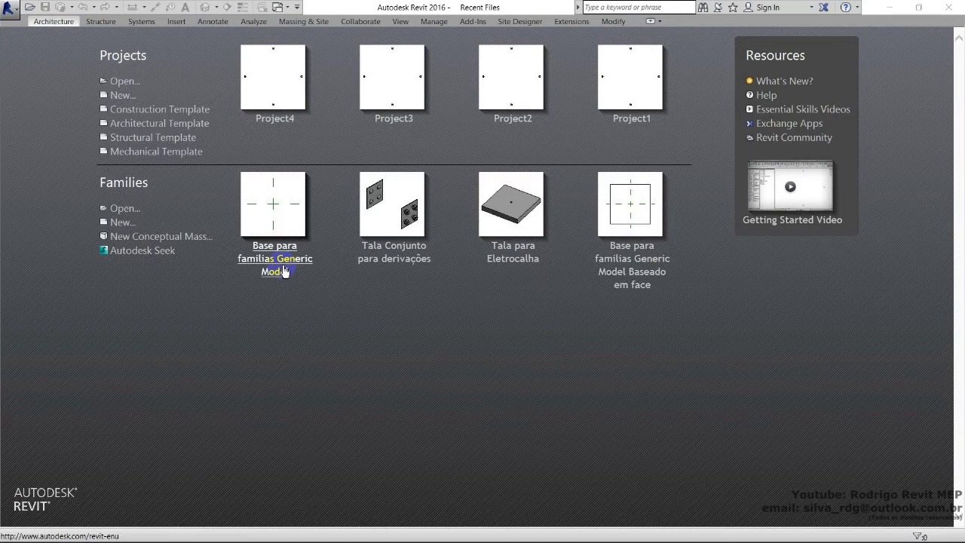
Open the recent family file "Base para familias Generic Model".
{"action": "left_click", "coordinate": [280, 265]}
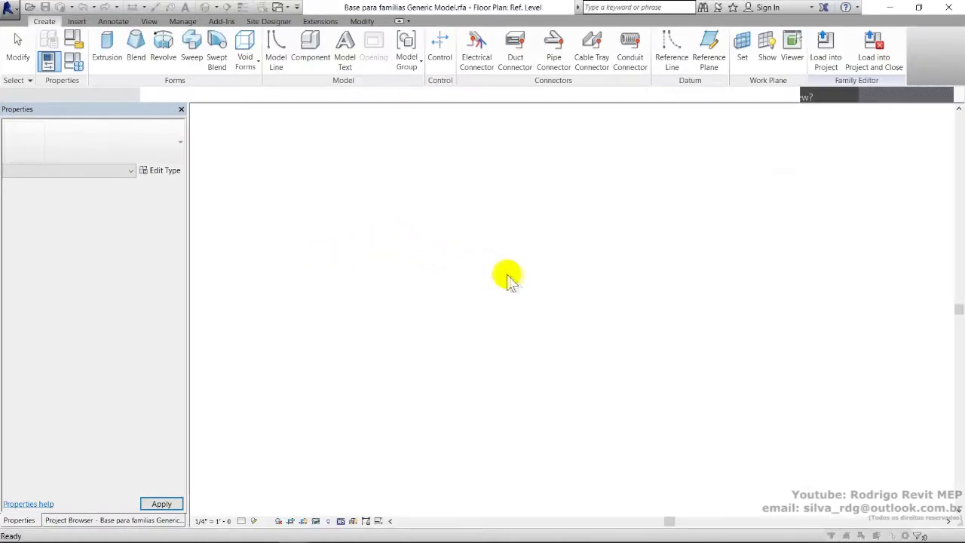
{"action": "middle_click_drag", "start_coordinate": [679, 323], "coordinate": [596, 318]}
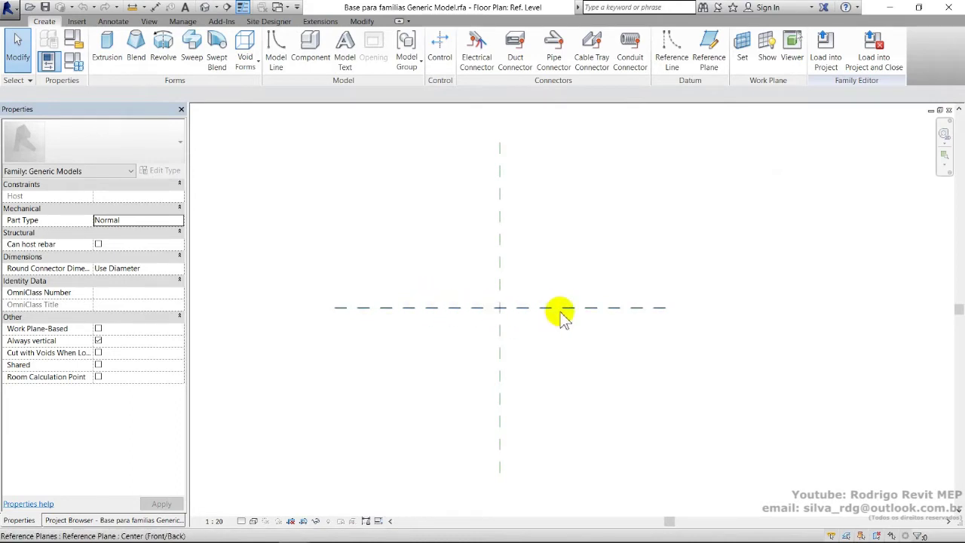
{"action": "middle_click_drag", "start_coordinate": [479, 213], "coordinate": [549, 214]}
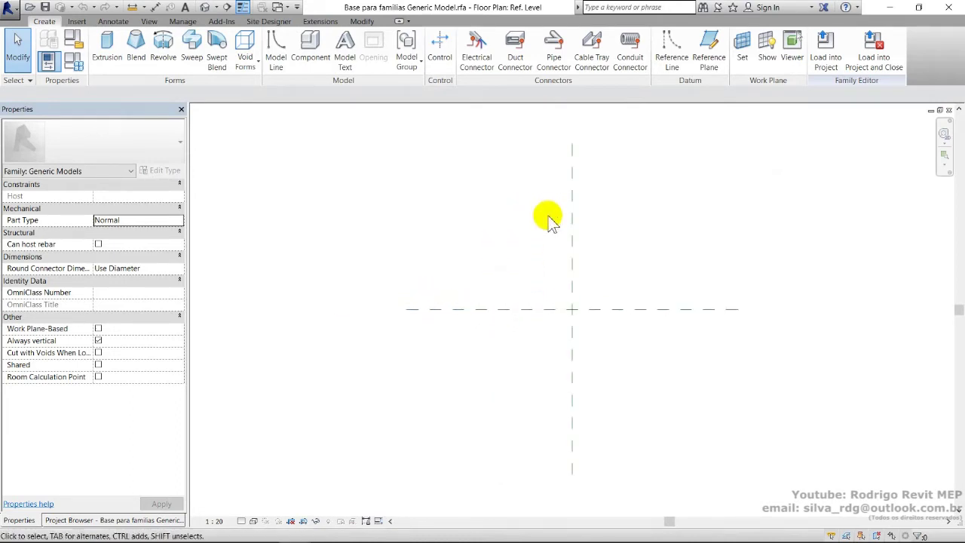
Draw two horizontal reference planes, about 348 mm above and about 426 mm below the horizontal centre plane.
{"action": "left_click", "coordinate": [706, 52]}
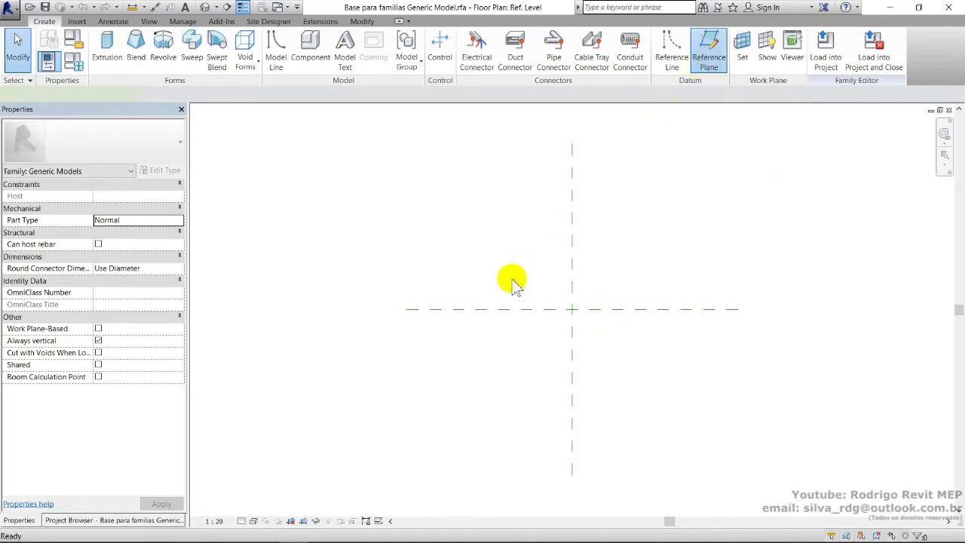
{"action": "left_click", "coordinate": [464, 283]}
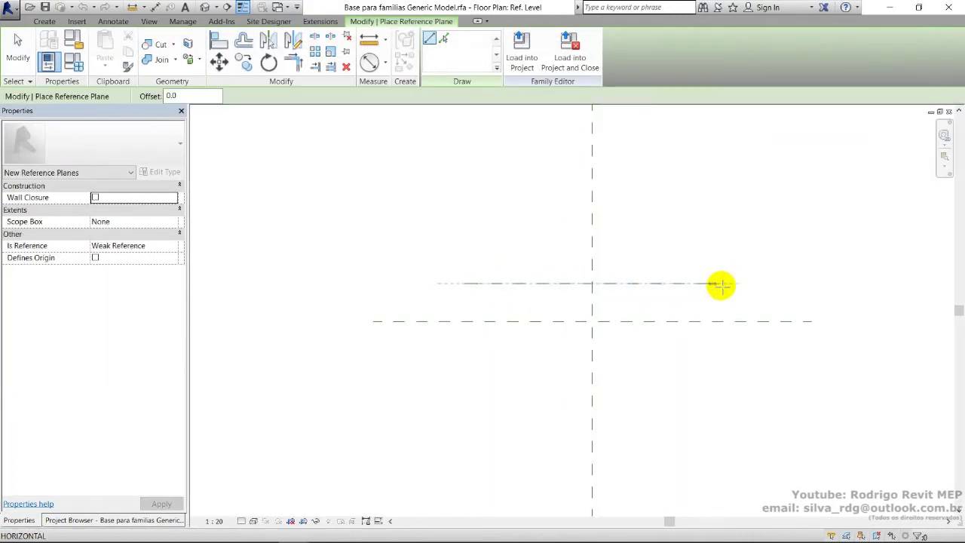
{"action": "left_click", "coordinate": [758, 283]}
{"action": "left_click", "coordinate": [446, 367]}
{"action": "left_click", "coordinate": [741, 369]}
{"action": "scroll", "coordinate": [588, 328], "scroll_direction": "up", "scroll_amount": 2}
{"action": "key", "text": "Escape"}
{"action": "key", "text": "Escape"}
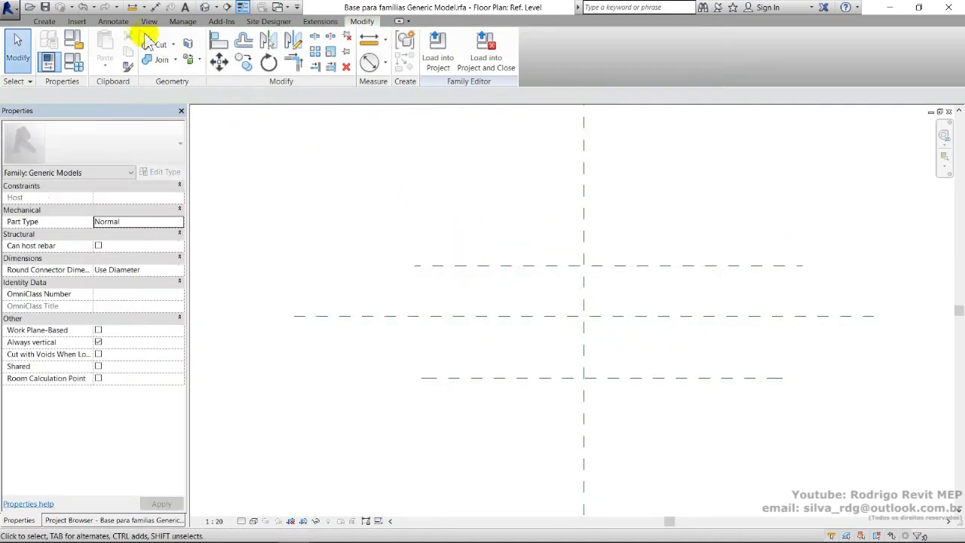
Add an aligned dimension string across the three horizontal reference planes and make its segments equal.
{"action": "left_click", "coordinate": [121, 22]}
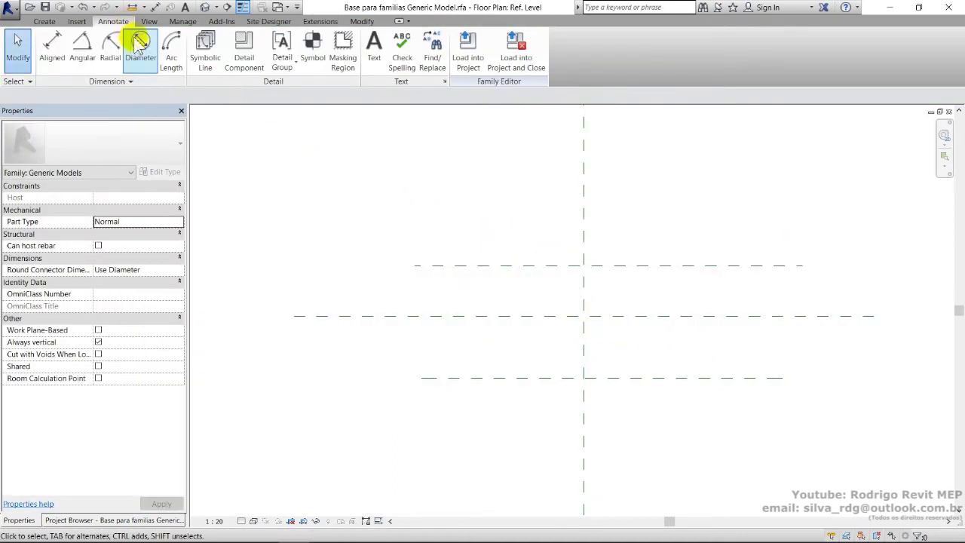
{"action": "left_click", "coordinate": [53, 54]}
{"action": "left_click", "coordinate": [482, 266]}
{"action": "left_click", "coordinate": [483, 316]}
{"action": "left_click", "coordinate": [486, 377]}
{"action": "left_click", "coordinate": [487, 355]}
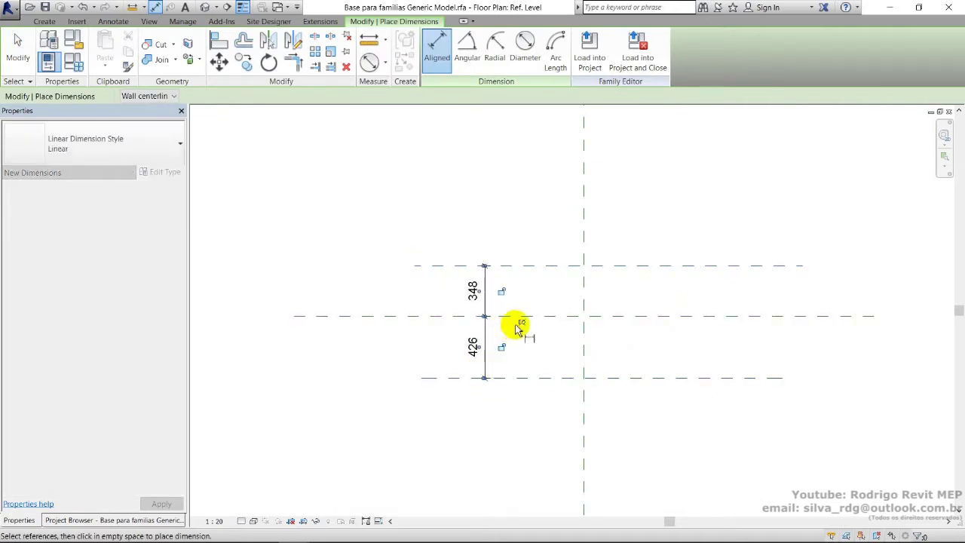
{"action": "left_click", "coordinate": [521, 322]}
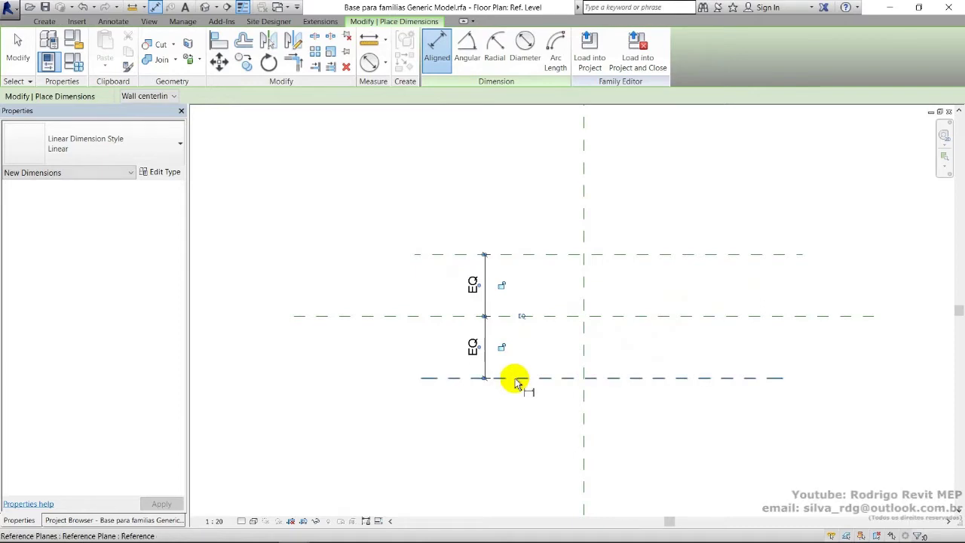
Add an aligned overall dimension between the two outer horizontal reference planes.
{"action": "left_click", "coordinate": [517, 378]}
{"action": "left_click", "coordinate": [522, 255]}
{"action": "left_click", "coordinate": [424, 286]}
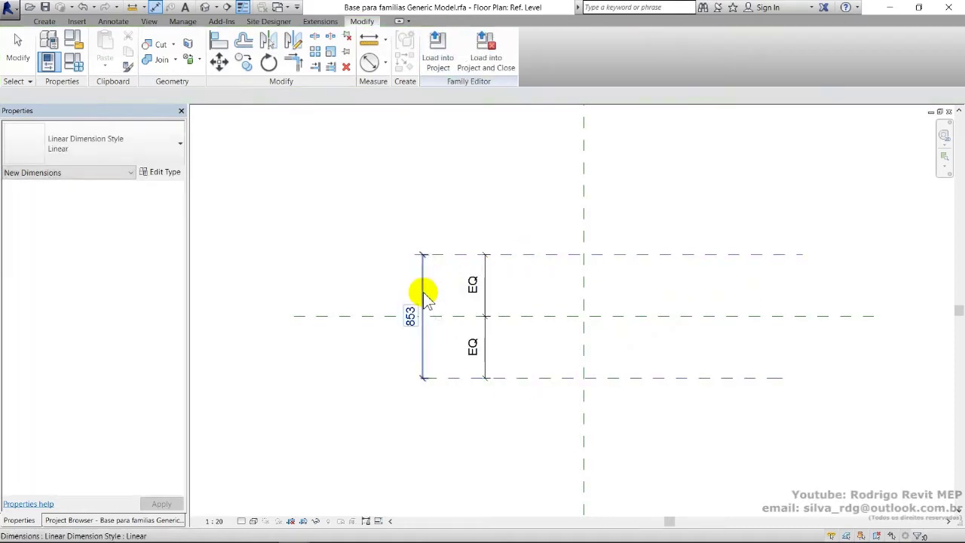
{"action": "key", "text": "Escape"}
Label the overall vertical dimension with a new instance family parameter named "Largura".
{"action": "left_click", "coordinate": [308, 96]}
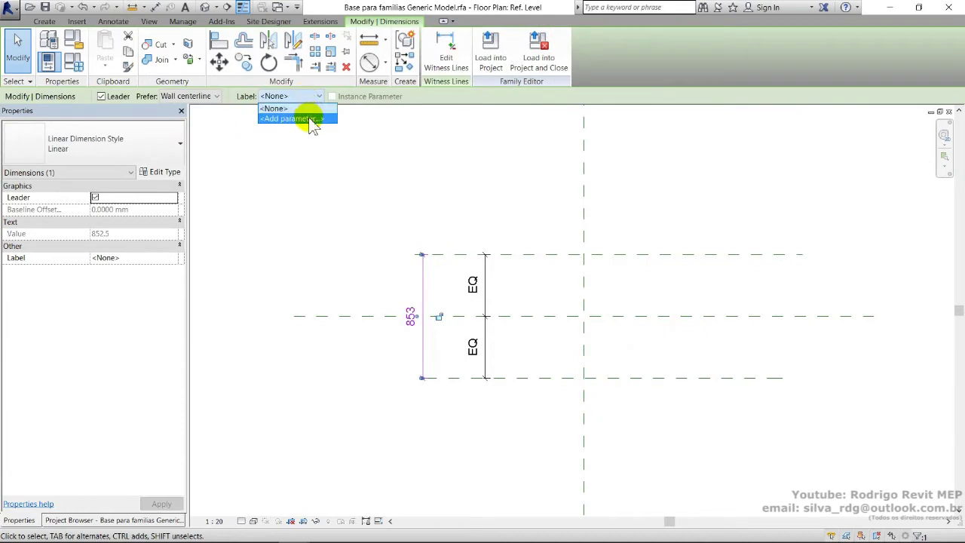
{"action": "left_click", "coordinate": [310, 119]}
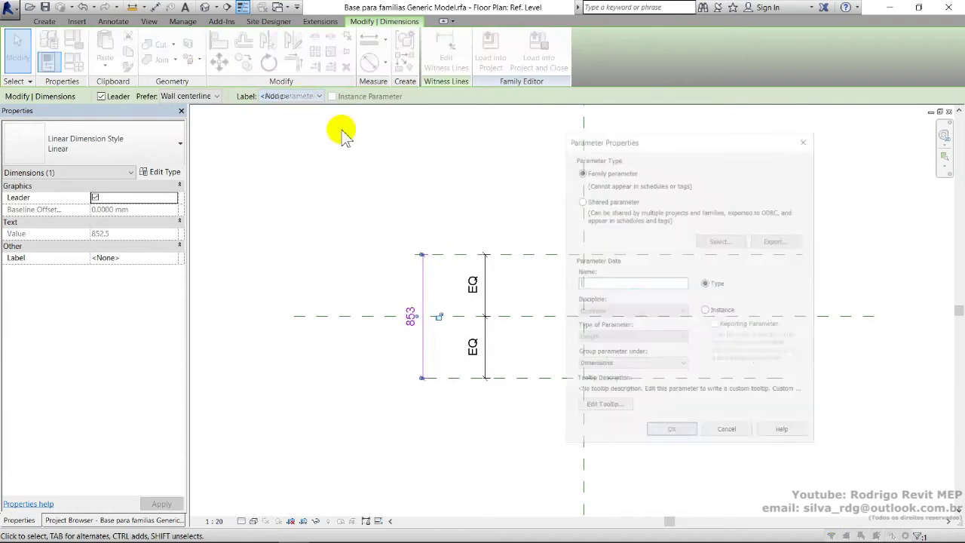
{"action": "left_click", "coordinate": [707, 310]}
{"action": "left_click", "coordinate": [671, 432]}
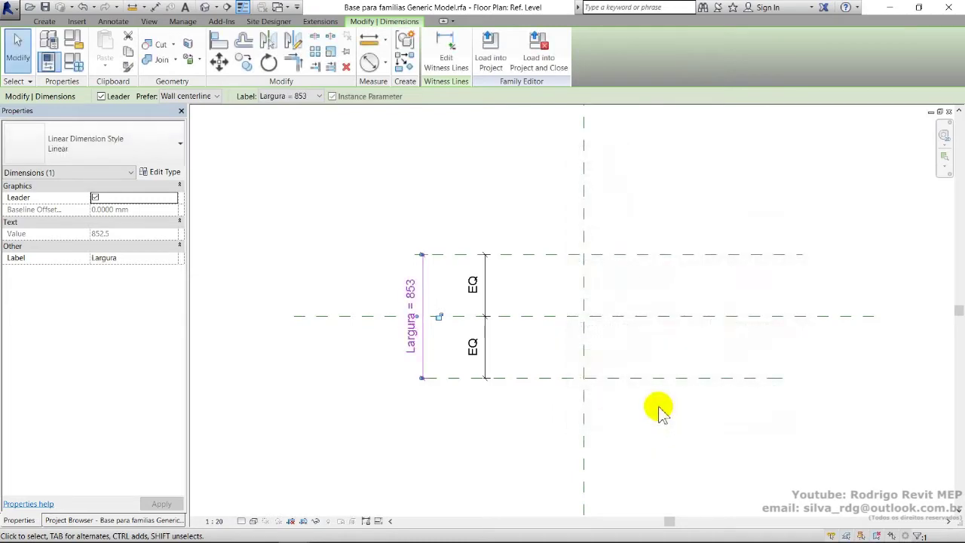
Set the Largura parameter to 300 in the family types.
{"action": "key", "text": "f"}
{"action": "key", "text": "t"}
{"action": "left_click", "coordinate": [359, 207]}
{"action": "left_click", "coordinate": [810, 443]}
{"action": "scroll", "coordinate": [625, 325], "scroll_direction": "up", "scroll_amount": 2}
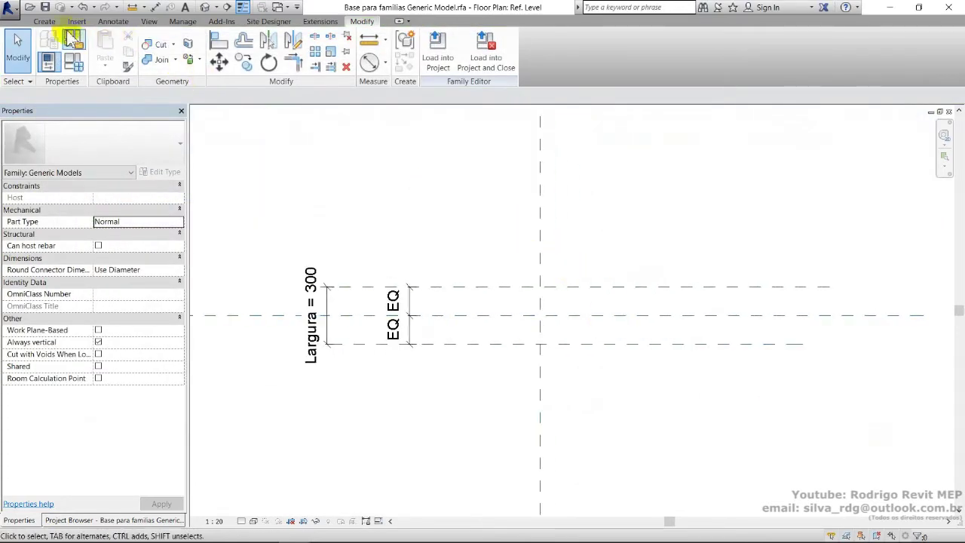
Draw two vertical reference planes, about 177 mm left and about 260 mm right of the vertical centre plane.
{"action": "left_click", "coordinate": [50, 24]}
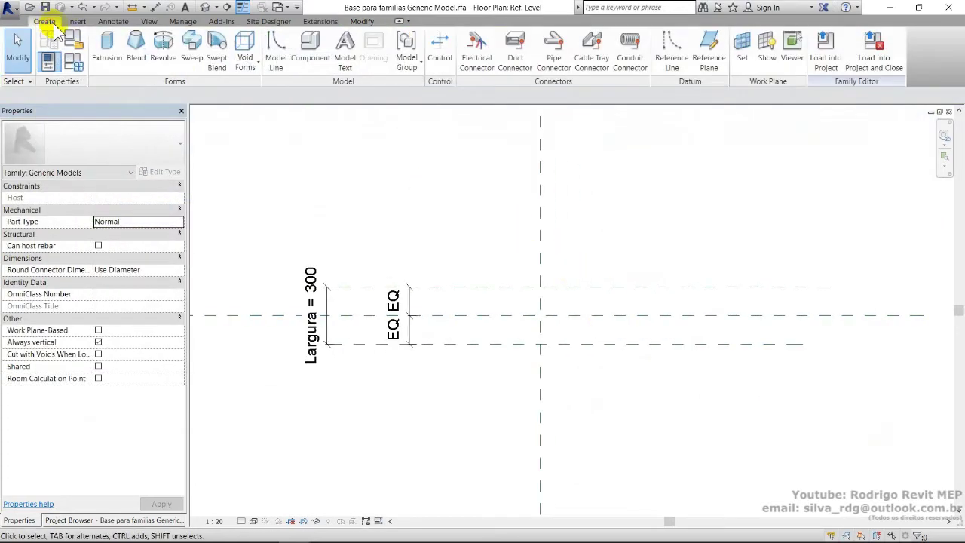
{"action": "left_click", "coordinate": [711, 42]}
{"action": "left_click", "coordinate": [506, 193]}
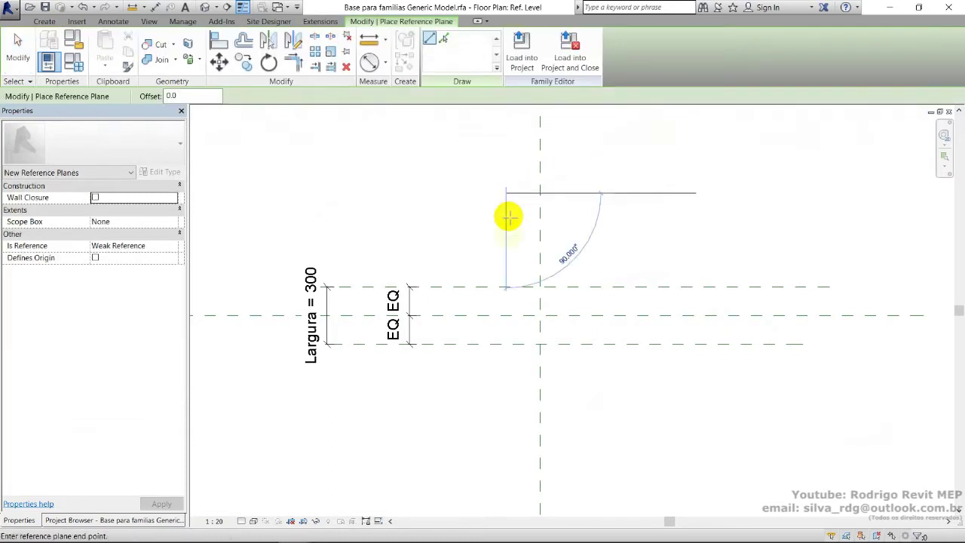
{"action": "left_click", "coordinate": [505, 385]}
{"action": "left_click", "coordinate": [589, 193]}
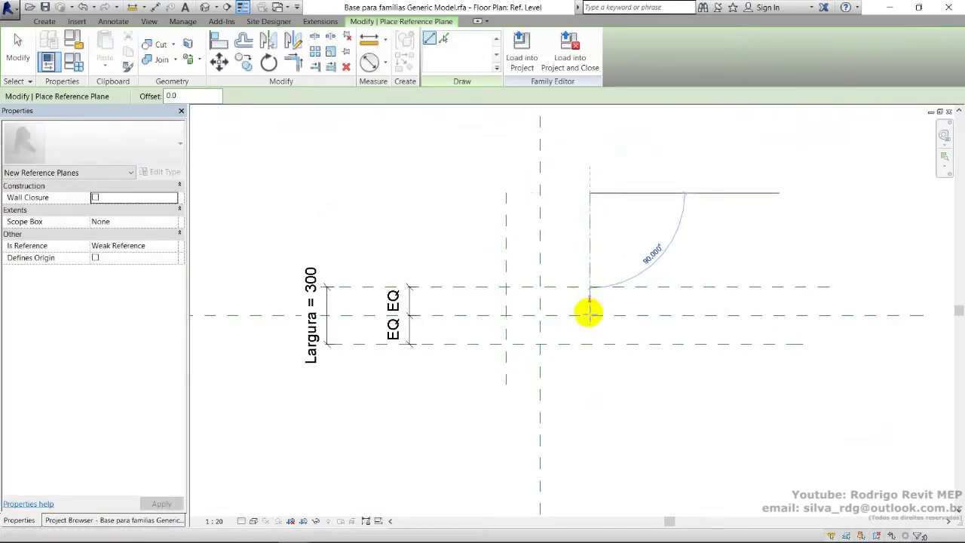
{"action": "left_click", "coordinate": [589, 383]}
{"action": "key", "text": "Escape"}
{"action": "key", "text": "Escape"}
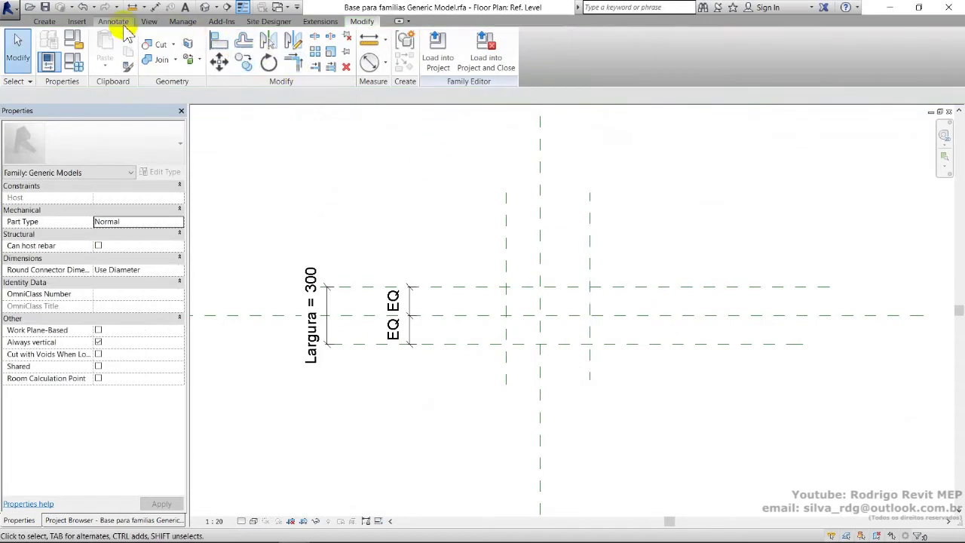
Add an aligned dimension string across the three vertical reference planes and make its segments equal.
{"action": "left_click", "coordinate": [113, 21]}
{"action": "left_click", "coordinate": [47, 38]}
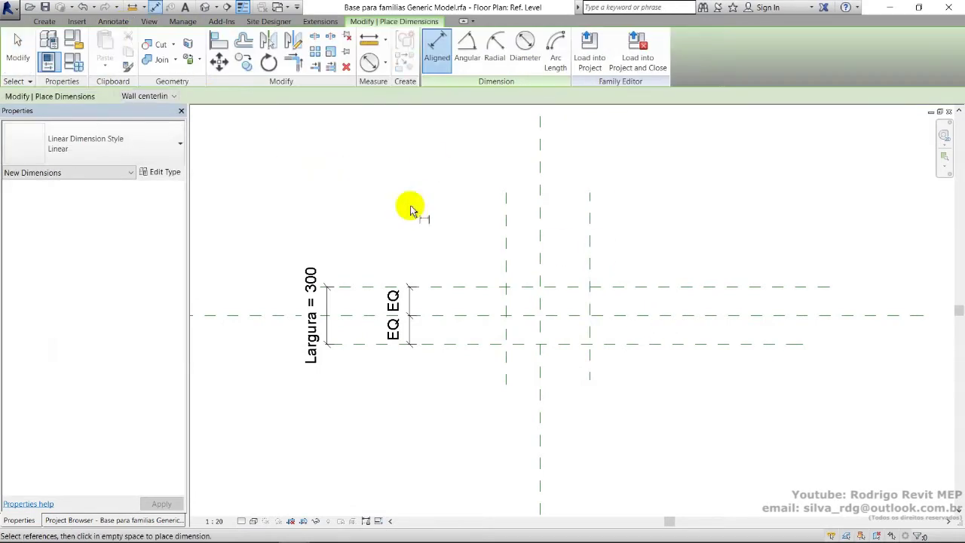
{"action": "left_click", "coordinate": [506, 240]}
{"action": "left_click", "coordinate": [540, 241]}
{"action": "left_click", "coordinate": [589, 240]}
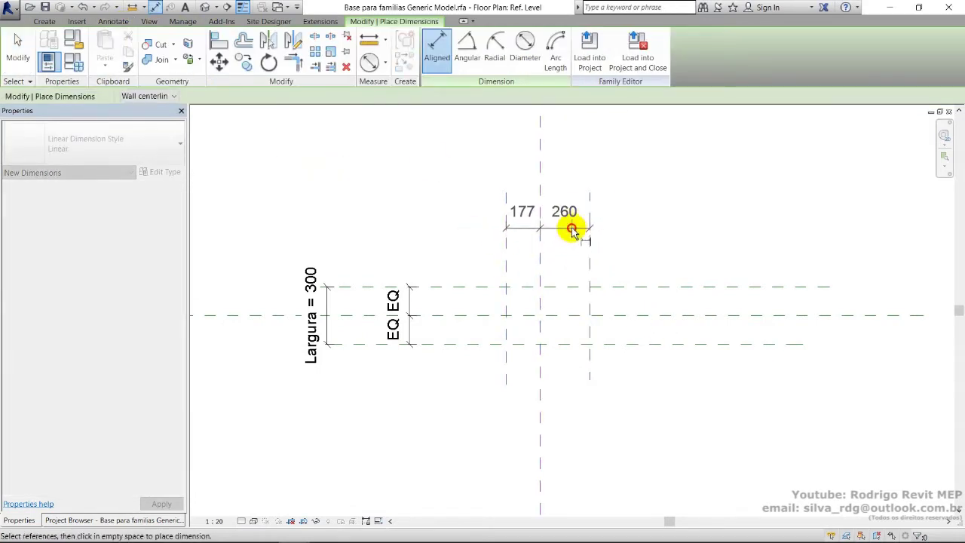
{"action": "left_click", "coordinate": [572, 230]}
{"action": "left_click", "coordinate": [540, 179]}
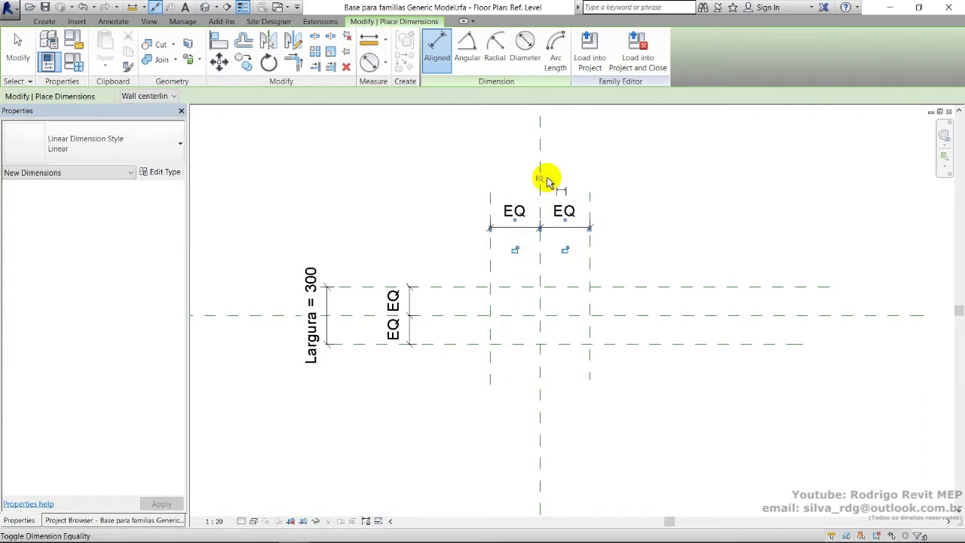
Add an aligned overall dimension between the two outer vertical reference planes, above the equality dimension.
{"action": "left_click", "coordinate": [492, 257]}
{"action": "left_click", "coordinate": [590, 260]}
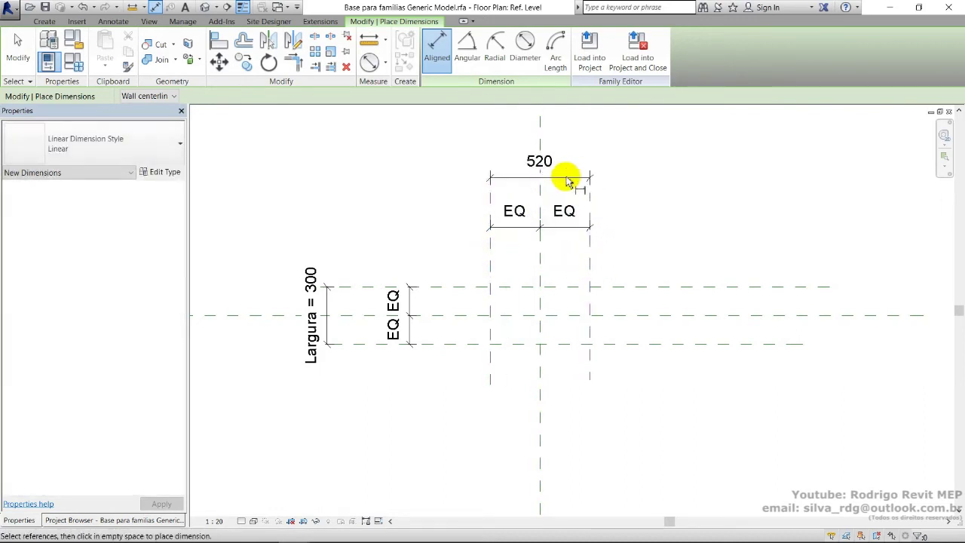
{"action": "left_click", "coordinate": [568, 181]}
{"action": "key", "text": "Escape"}
{"action": "key", "text": "Escape"}
Label the overall horizontal dimension with the existing Largura parameter.
{"action": "left_click", "coordinate": [558, 178]}
{"action": "left_click", "coordinate": [318, 96]}
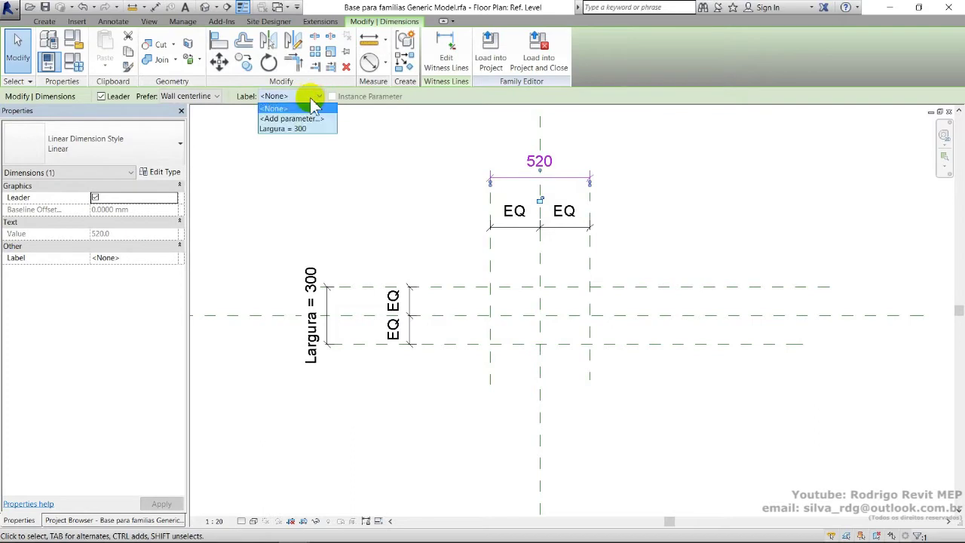
{"action": "left_click", "coordinate": [311, 128]}
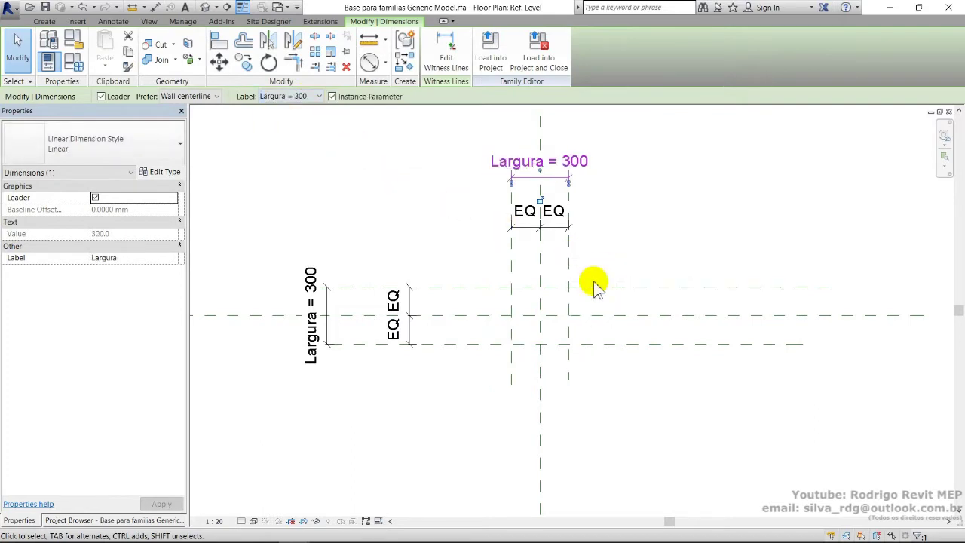
Draw two short horizontal reference planes inside the outer ones, about 30 mm below the upper and about 20 mm above the lower.
{"action": "scroll", "coordinate": [548, 309], "scroll_direction": "up", "scroll_amount": 2}
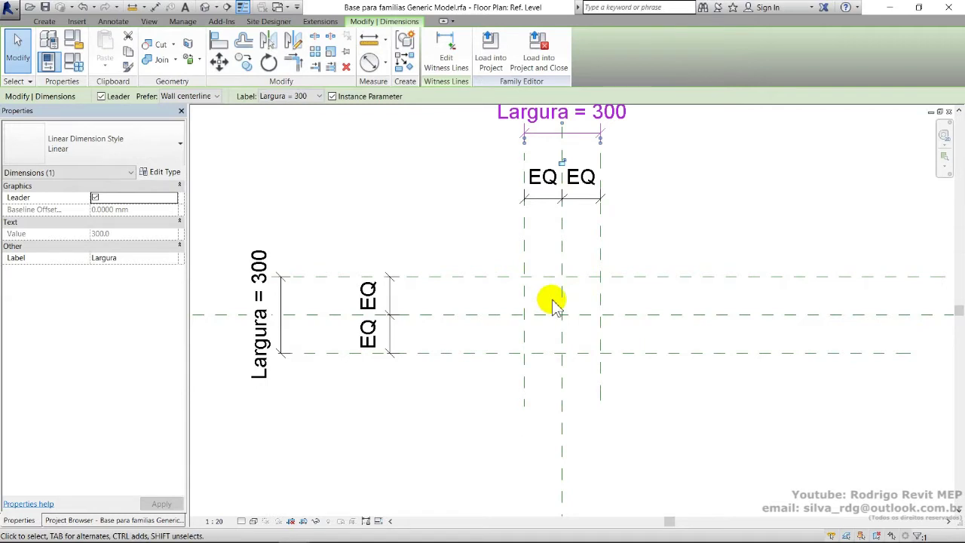
{"action": "left_click", "coordinate": [47, 21]}
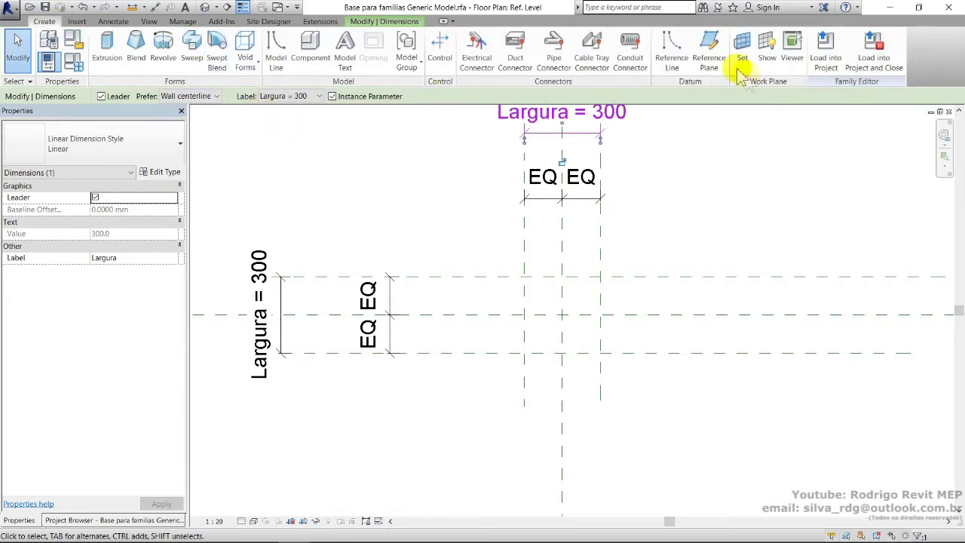
{"action": "left_click", "coordinate": [708, 45]}
{"action": "left_click", "coordinate": [477, 285]}
{"action": "left_click", "coordinate": [670, 284]}
{"action": "left_click", "coordinate": [507, 349]}
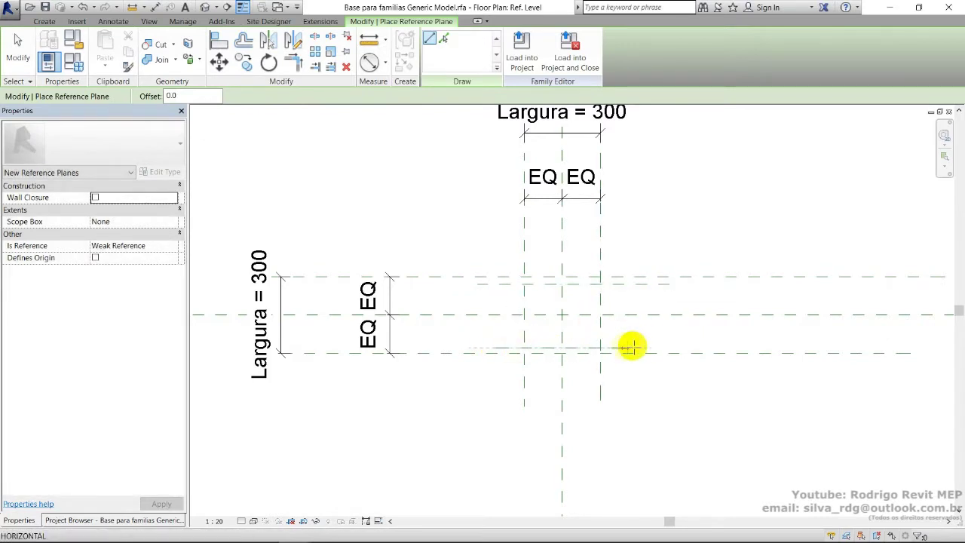
{"action": "left_click", "coordinate": [652, 347]}
{"action": "key", "text": "Escape"}
{"action": "key", "text": "Escape"}
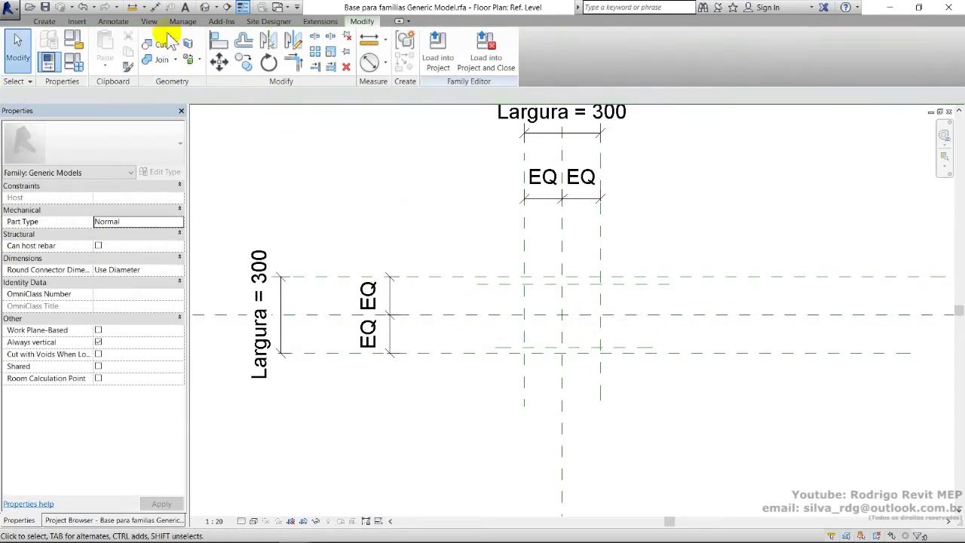
Add aligned dimensions between each outer horizontal reference plane and its adjacent inner plane.
{"action": "left_click", "coordinate": [113, 21]}
{"action": "left_click", "coordinate": [56, 39]}
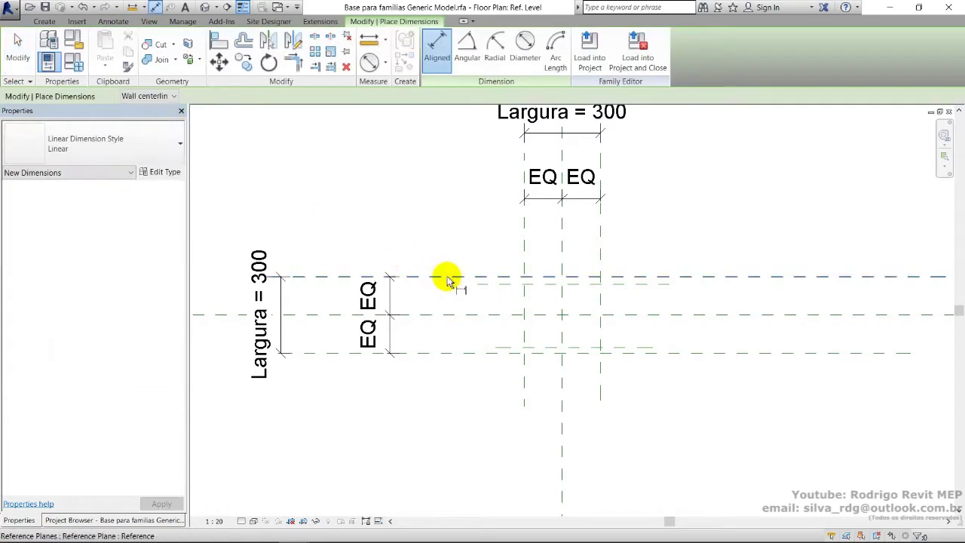
{"action": "left_click", "coordinate": [476, 276]}
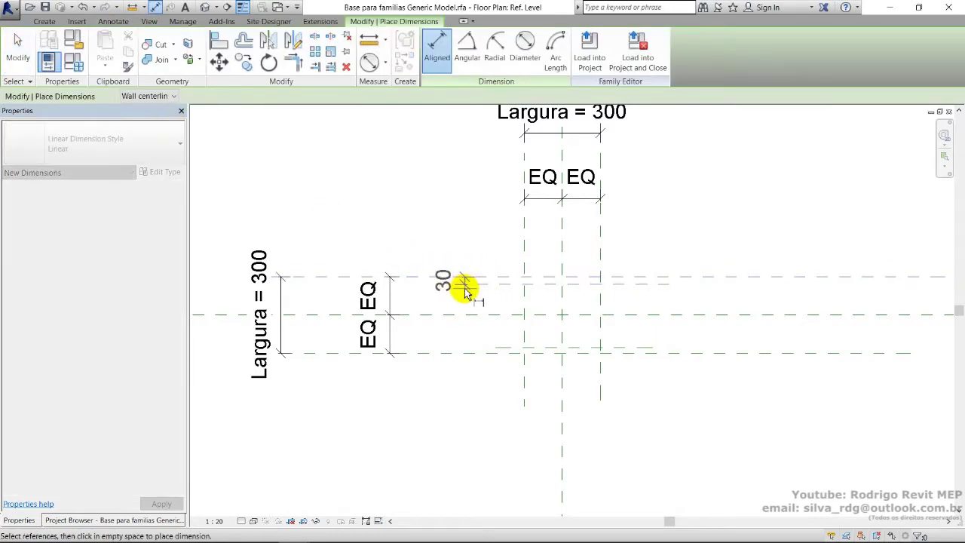
{"action": "scroll", "coordinate": [475, 330], "scroll_direction": "up", "scroll_amount": 2}
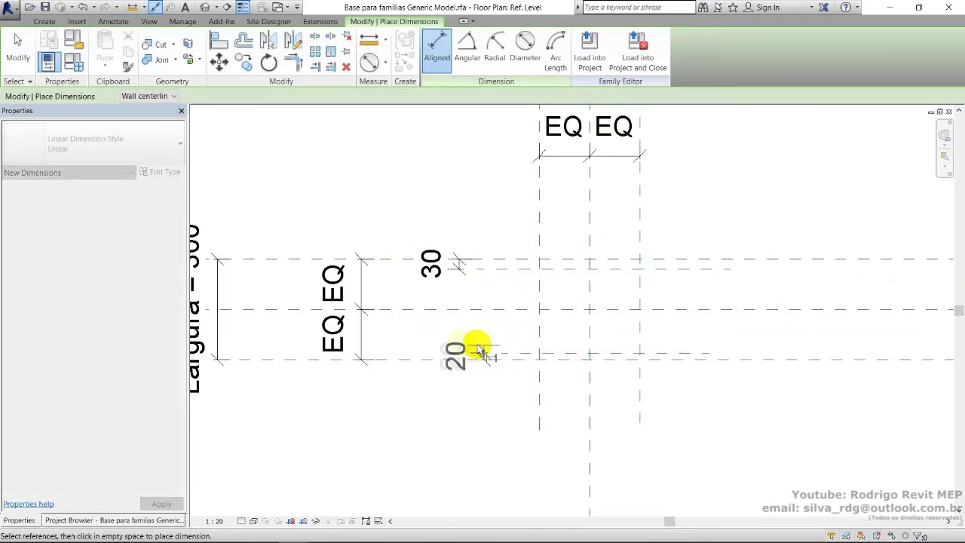
{"action": "key", "text": "Escape"}
Label both small offset dimensions with a new instance family parameter named "Espessura".
{"action": "left_click", "coordinate": [442, 353]}
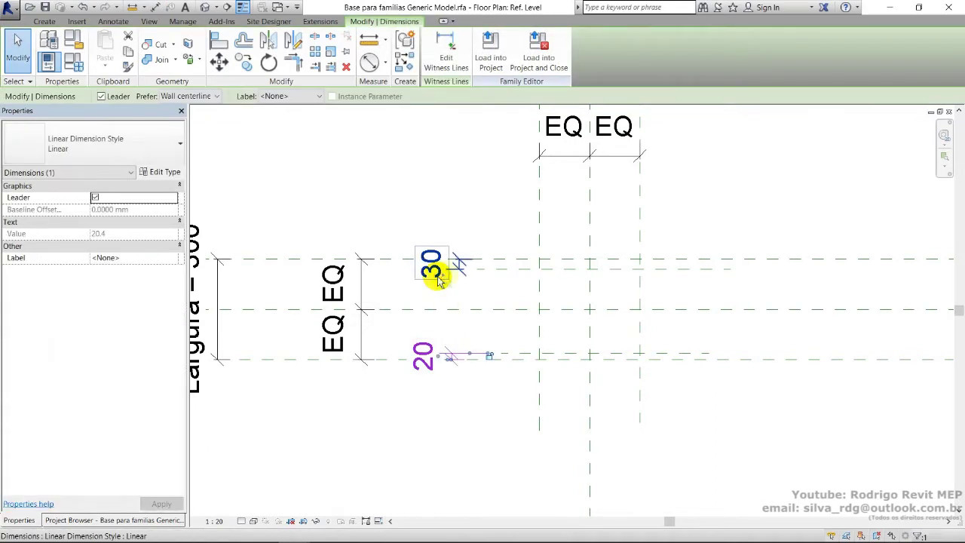
{"action": "left_click", "coordinate": [433, 265], "text": "ctrl"}
{"action": "left_click", "coordinate": [301, 96]}
{"action": "left_click", "coordinate": [321, 117]}
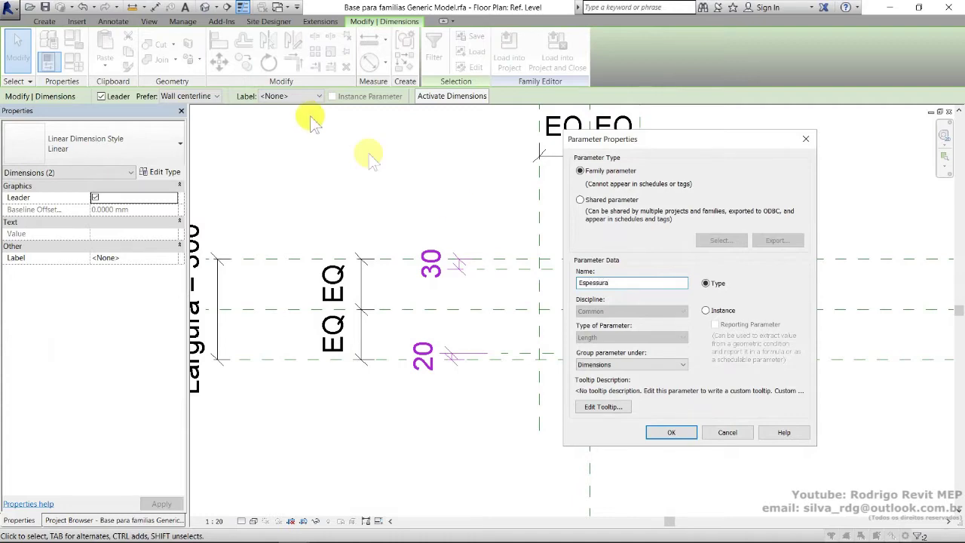
{"action": "left_click", "coordinate": [705, 311]}
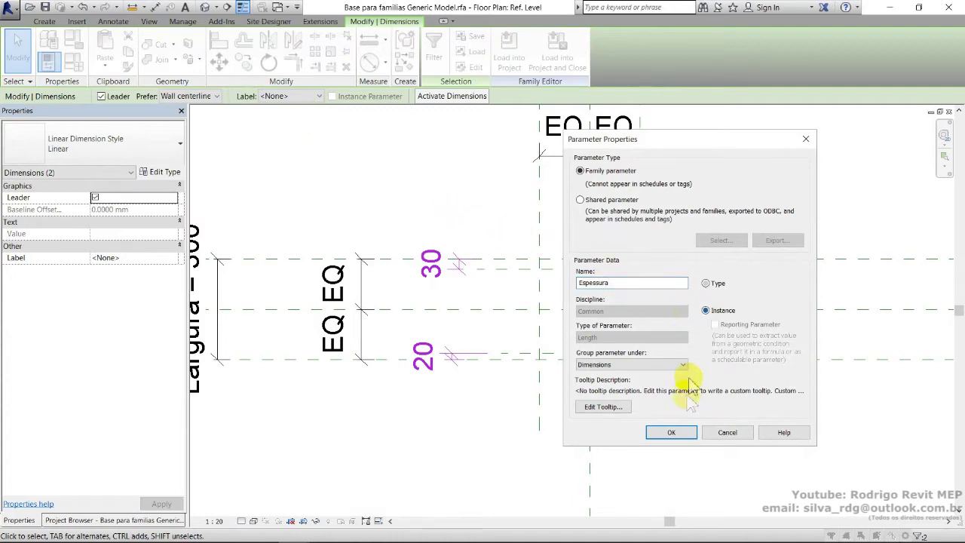
{"action": "left_click", "coordinate": [671, 432]}
{"action": "middle_click_drag", "start_coordinate": [678, 382], "coordinate": [637, 376]}
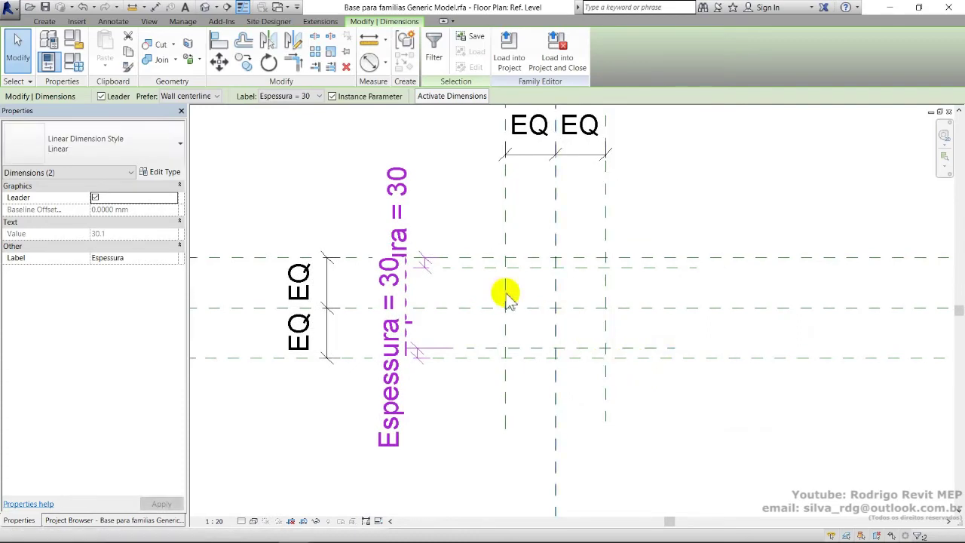
Set the plan view scale to 1:10.
{"action": "left_click", "coordinate": [218, 521]}
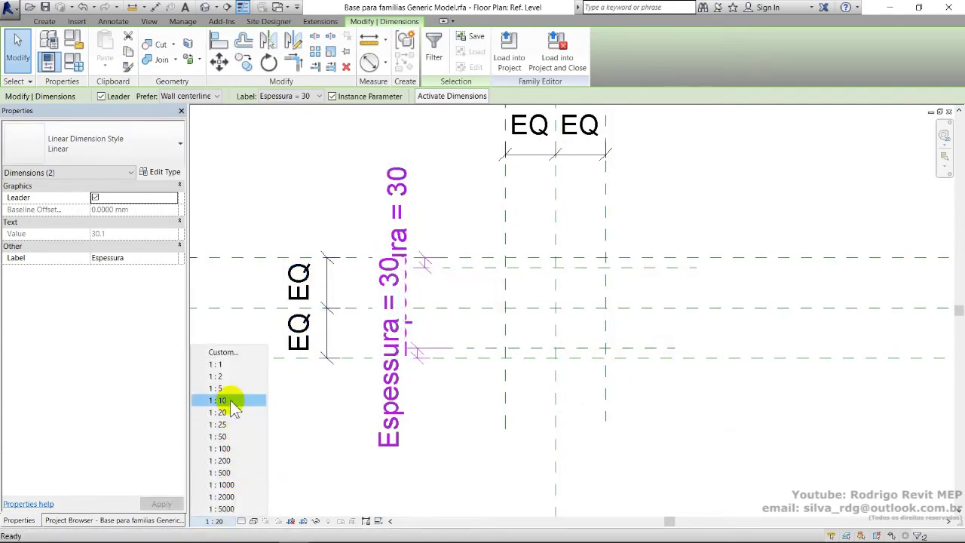
{"action": "left_click", "coordinate": [233, 398]}
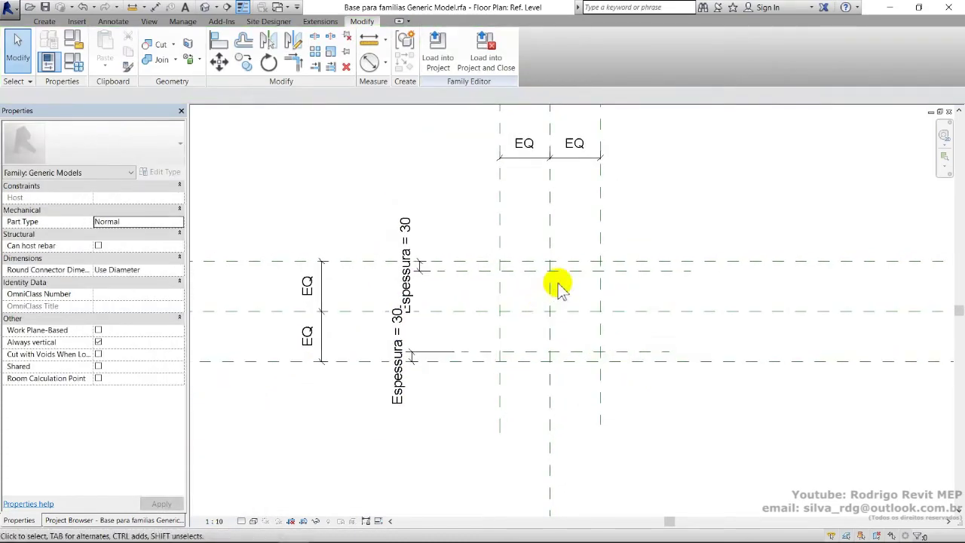
{"action": "scroll", "coordinate": [554, 279], "scroll_direction": "up", "scroll_amount": 2}
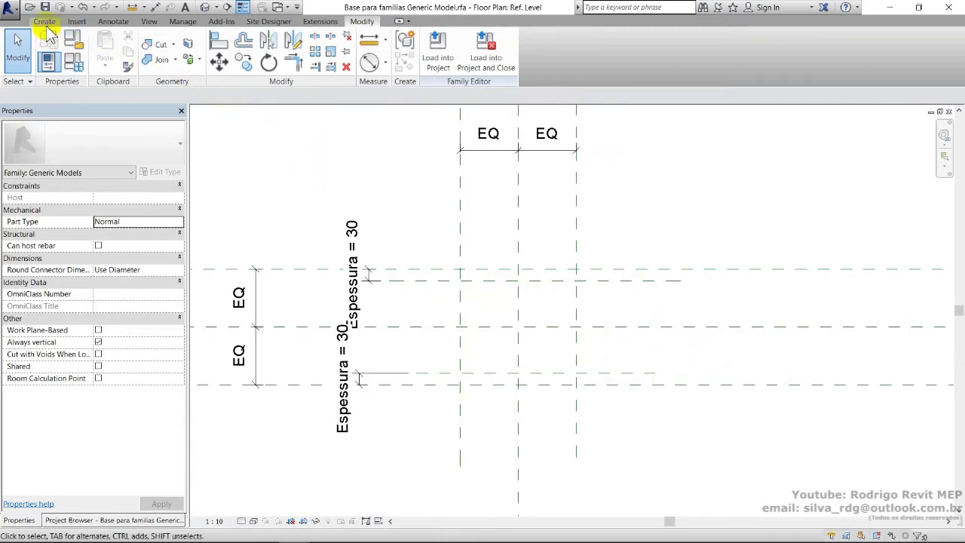
Fix the Espessura parameter with the formula 10 mm in the family types.
{"action": "left_click", "coordinate": [77, 63]}
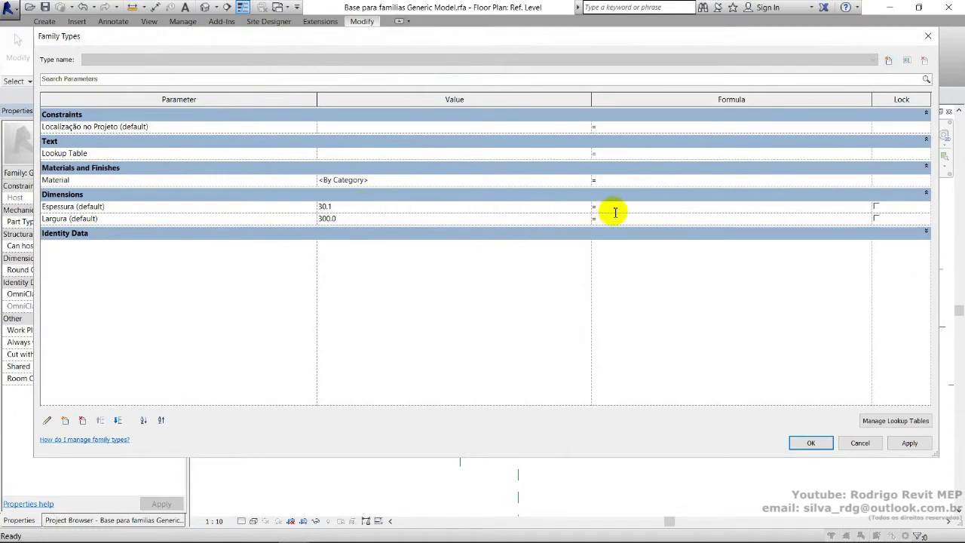
{"action": "left_click", "coordinate": [811, 444]}
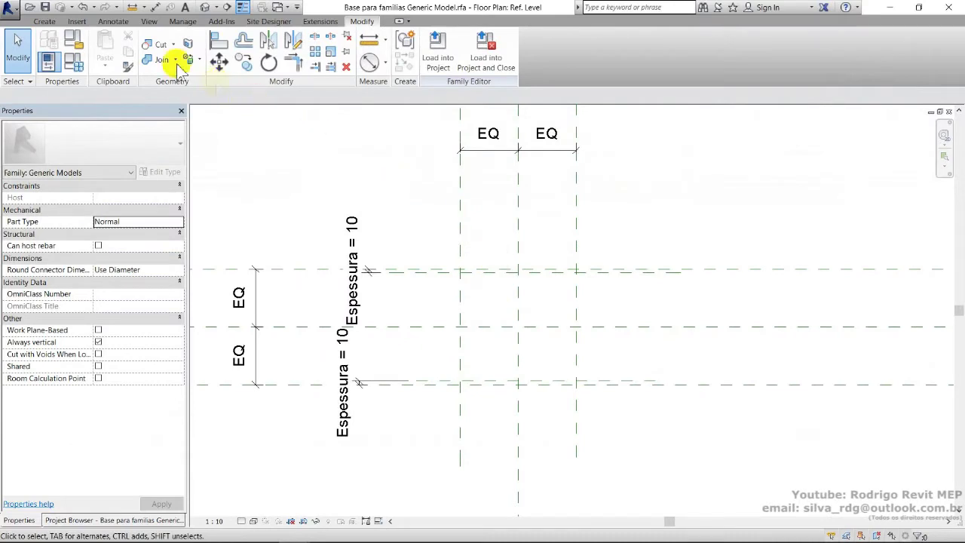
Draw two short vertical reference planes inside the outer ones, about 30 mm from the left plane and about 60 mm from the right.
{"action": "left_click", "coordinate": [46, 23]}
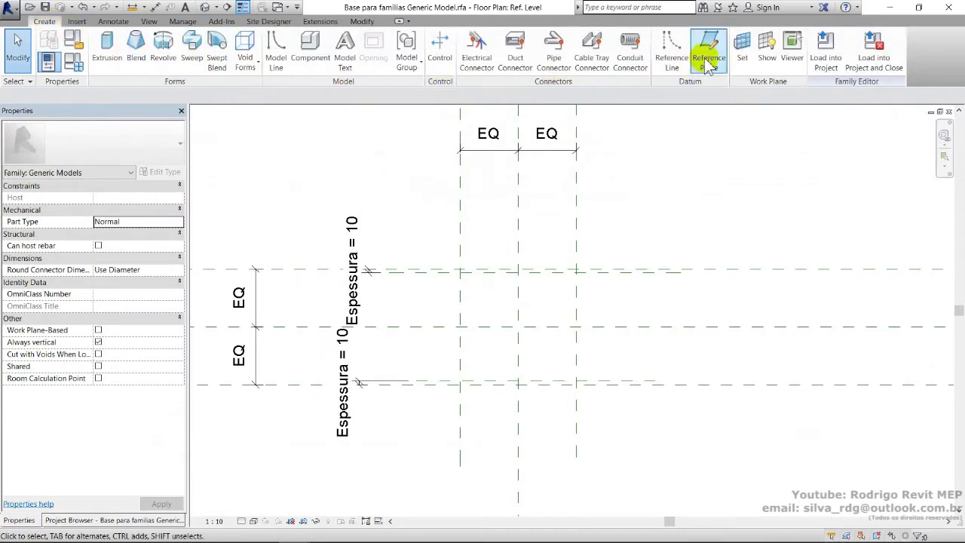
{"action": "left_click", "coordinate": [701, 66]}
{"action": "left_click", "coordinate": [472, 199]}
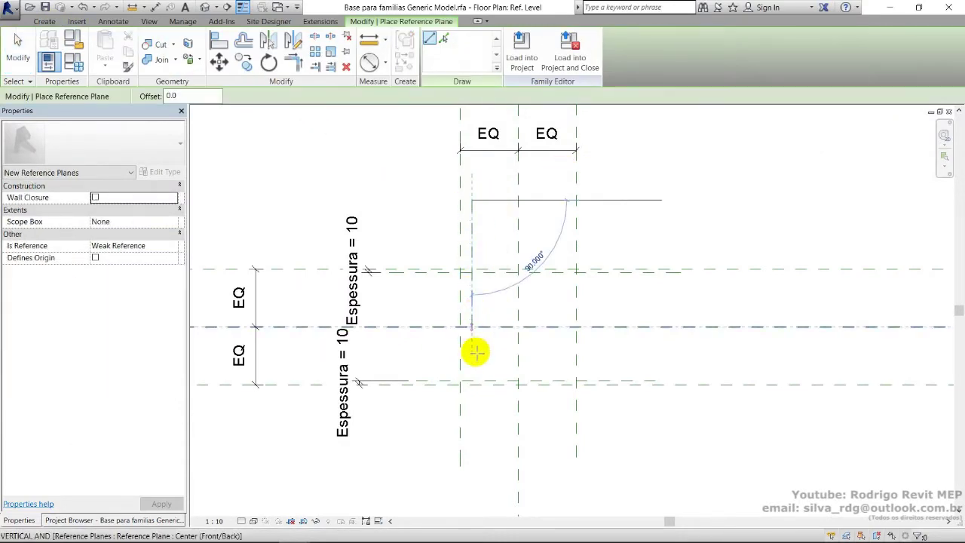
{"action": "left_click", "coordinate": [474, 410]}
{"action": "left_click", "coordinate": [555, 200]}
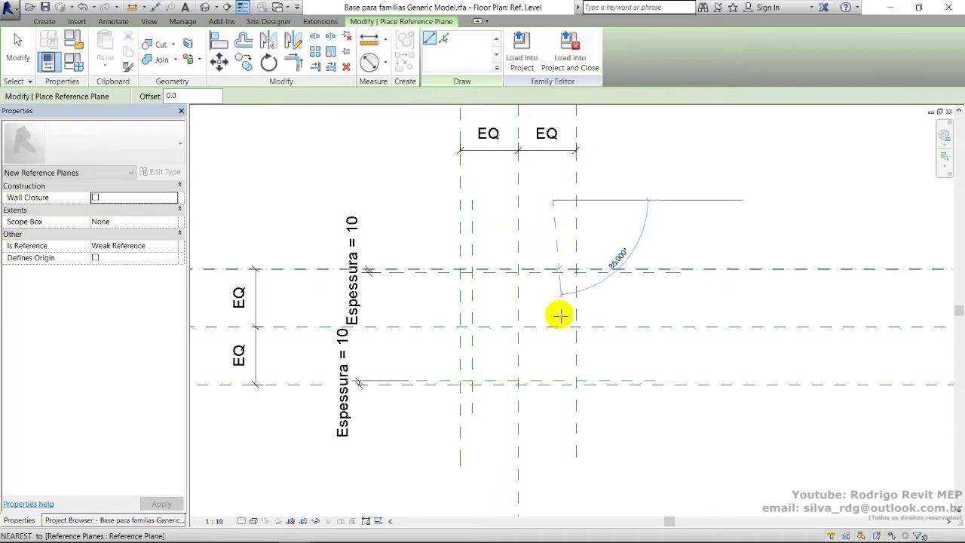
{"action": "left_click", "coordinate": [558, 407]}
{"action": "key", "text": "Escape"}
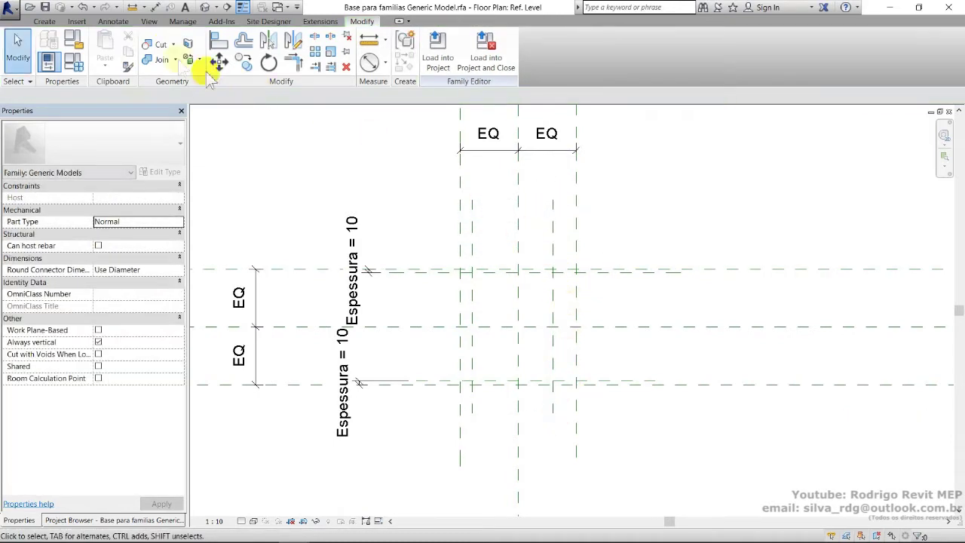
Add aligned dimensions between each outer vertical reference plane and its adjacent inner plane.
{"action": "left_click", "coordinate": [113, 21]}
{"action": "left_click", "coordinate": [59, 37]}
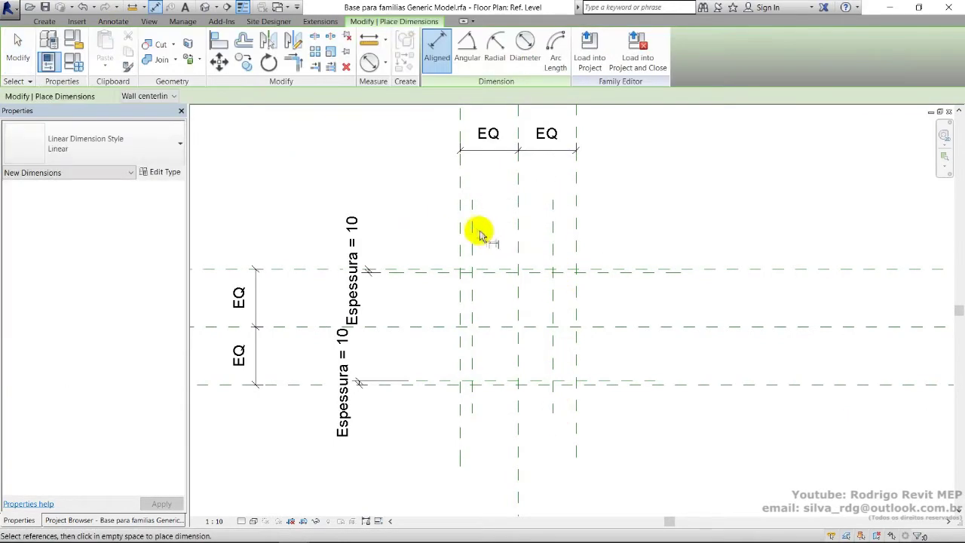
{"action": "left_click", "coordinate": [469, 226]}
{"action": "left_click", "coordinate": [462, 216]}
{"action": "left_click", "coordinate": [469, 183]}
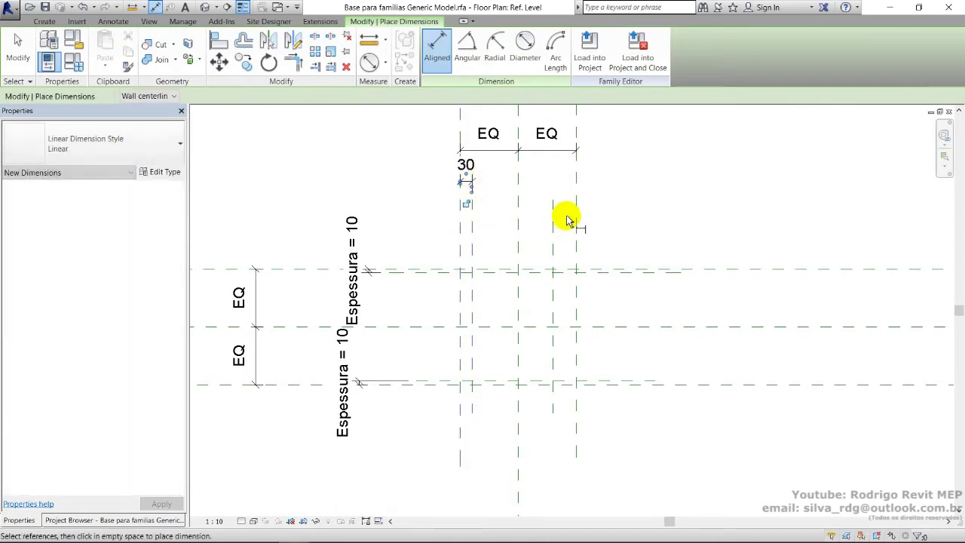
{"action": "left_click", "coordinate": [554, 216]}
{"action": "left_click", "coordinate": [575, 207]}
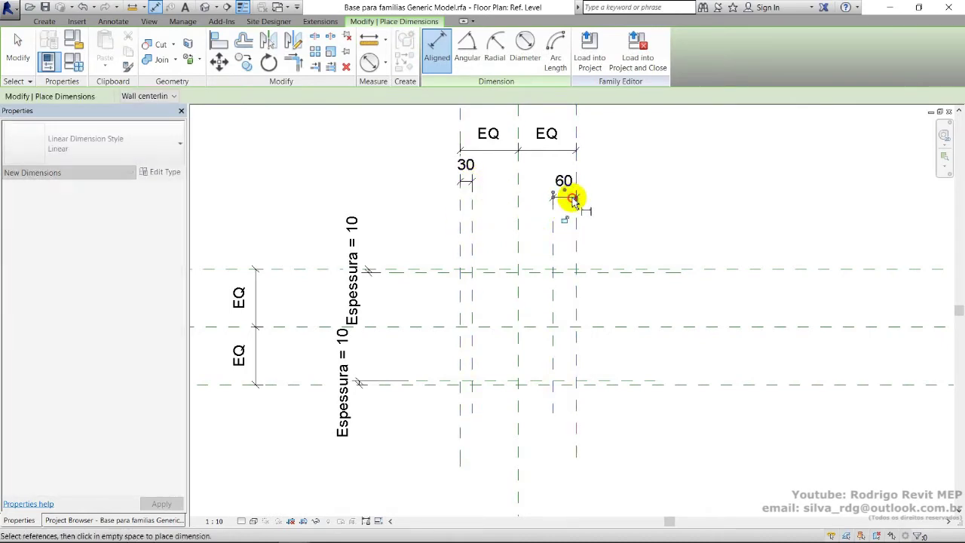
{"action": "left_click", "coordinate": [569, 195]}
{"action": "key", "text": "Escape"}
{"action": "key", "text": "Escape"}
Label both small horizontal offset dimensions with the existing Espessura parameter.
{"action": "left_click", "coordinate": [571, 194]}
{"action": "left_click", "coordinate": [468, 164], "text": "ctrl"}
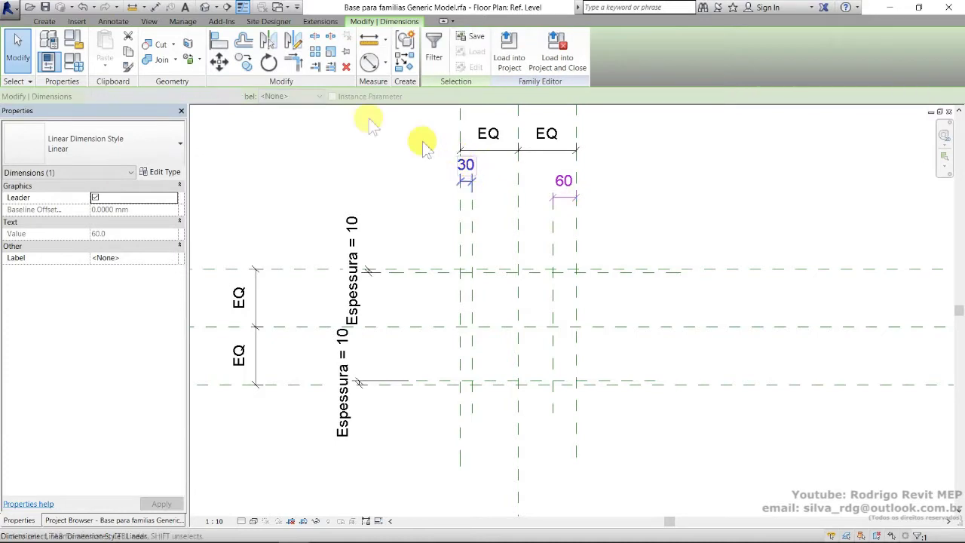
{"action": "left_click", "coordinate": [283, 97]}
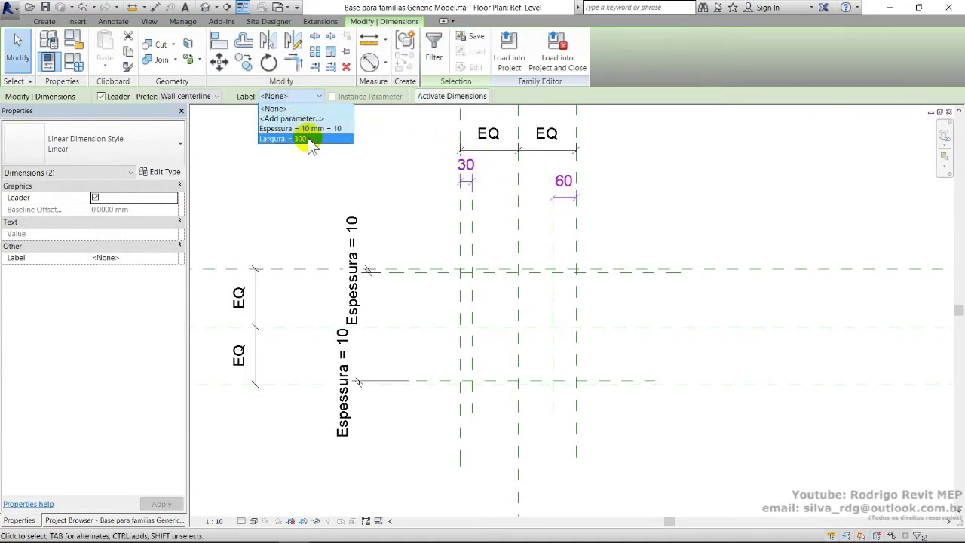
{"action": "left_click", "coordinate": [309, 129]}
{"action": "left_click", "coordinate": [660, 226]}
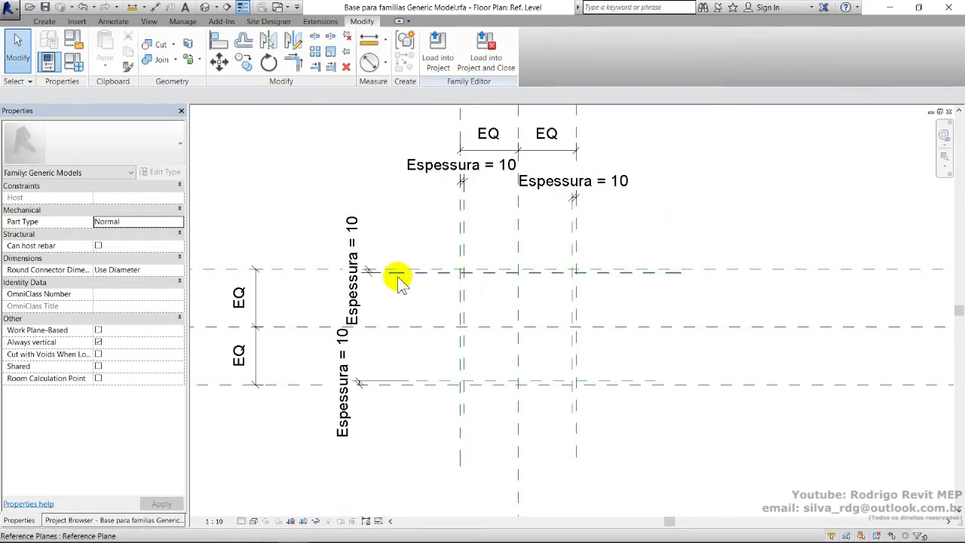
Draw two horizontal reference planes about 179 mm and about 84 mm above the upper outer horizontal plane.
{"action": "left_click", "coordinate": [44, 21]}
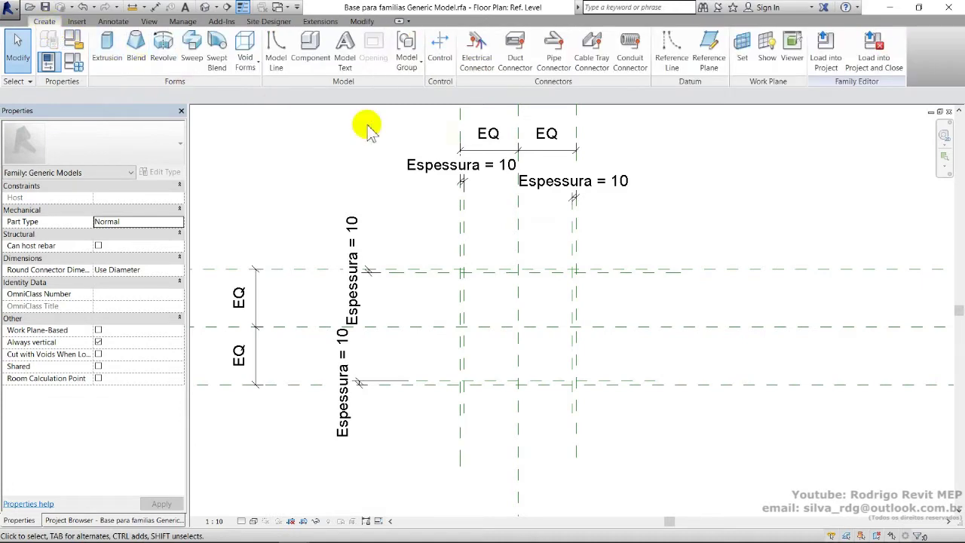
{"action": "left_click", "coordinate": [703, 48]}
{"action": "left_click", "coordinate": [265, 200]}
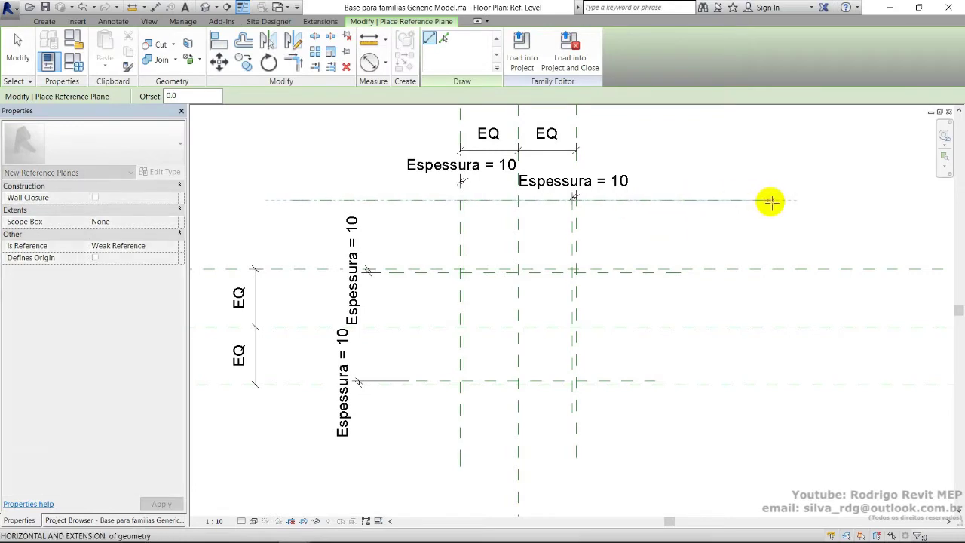
{"action": "left_click", "coordinate": [770, 201]}
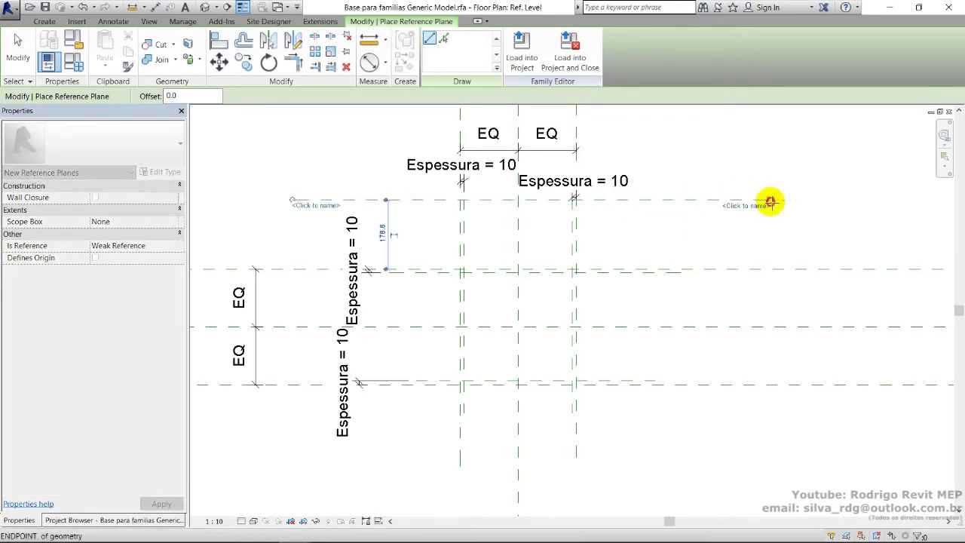
{"action": "left_click", "coordinate": [302, 237]}
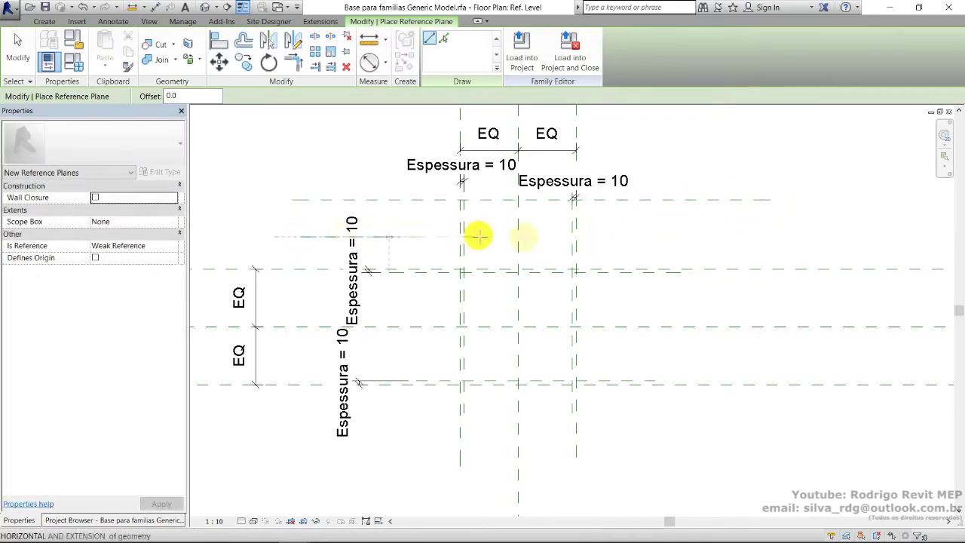
{"action": "left_click", "coordinate": [724, 240]}
{"action": "key", "text": "Escape"}
{"action": "key", "text": "Escape"}
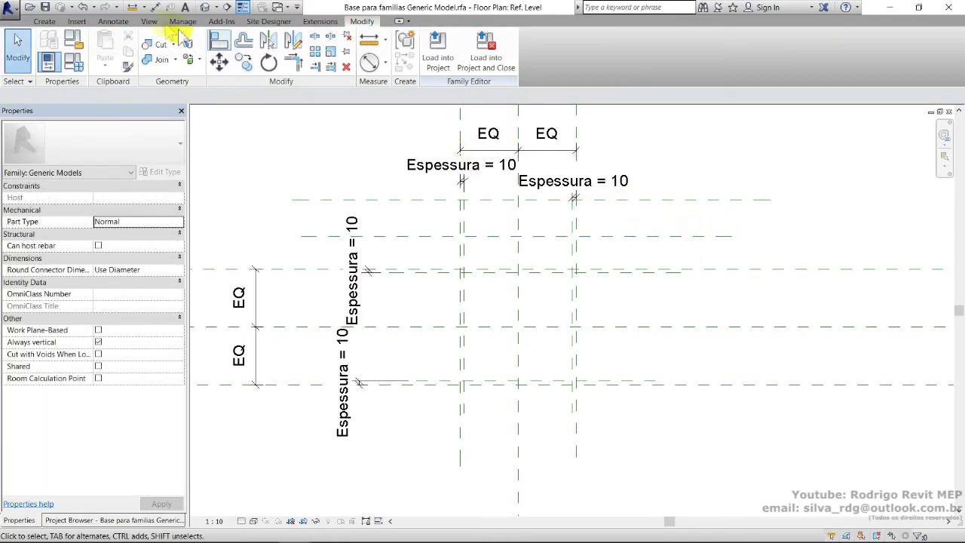
Add an aligned dimension between the upper outer horizontal plane and the nearer new plane above it.
{"action": "left_click", "coordinate": [113, 21]}
{"action": "left_click", "coordinate": [18, 47]}
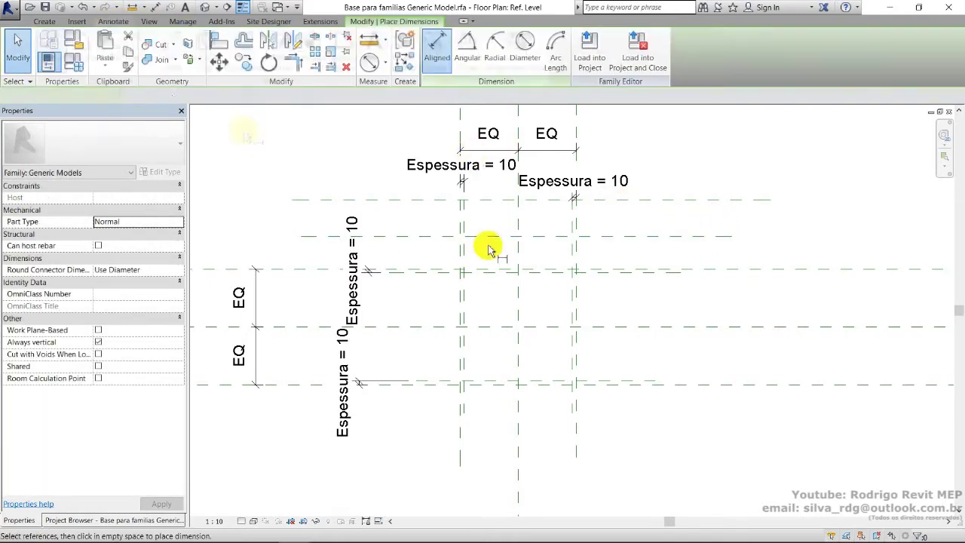
{"action": "left_click", "coordinate": [646, 269]}
{"action": "key", "text": "Escape"}
{"action": "key", "text": "Escape"}
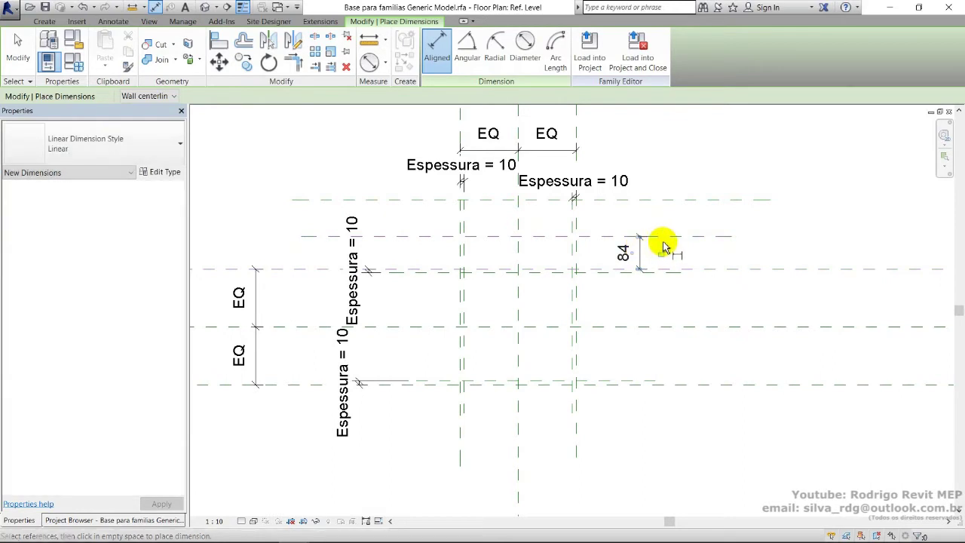
Set the nearer new horizontal plane's distance from the upper outer plane to 100 mm.
{"action": "left_click", "coordinate": [653, 239]}
{"action": "left_click", "coordinate": [627, 254]}
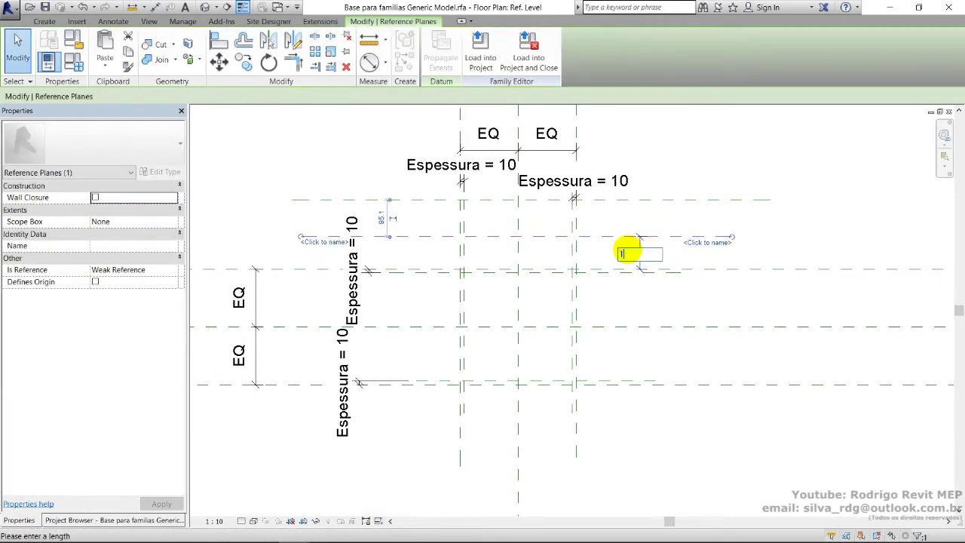
{"action": "type", "text": "10"}
{"action": "key", "text": "Return"}
{"action": "left_click", "coordinate": [629, 249]}
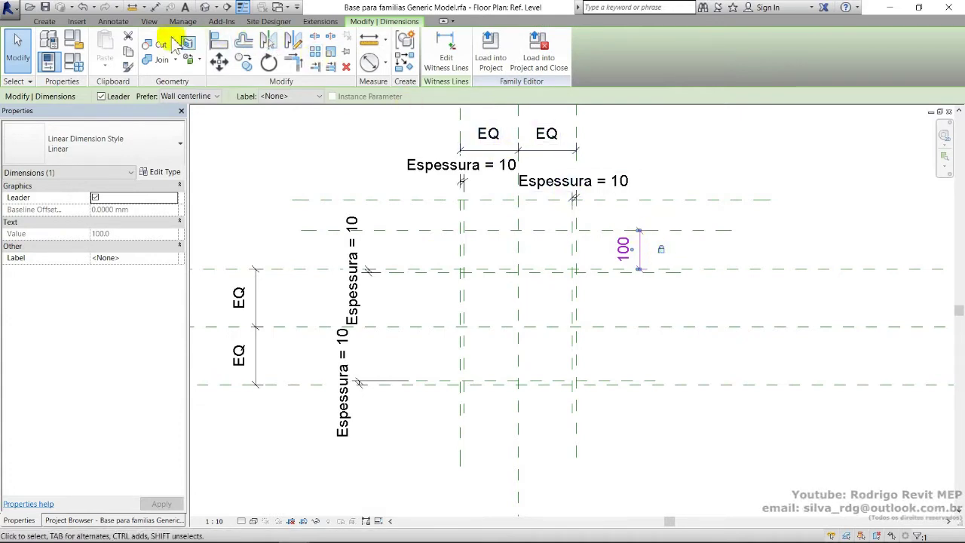
Add an aligned dimension between the upper outer horizontal plane and the topmost reference plane.
{"action": "left_click", "coordinate": [114, 23]}
{"action": "left_click", "coordinate": [21, 39]}
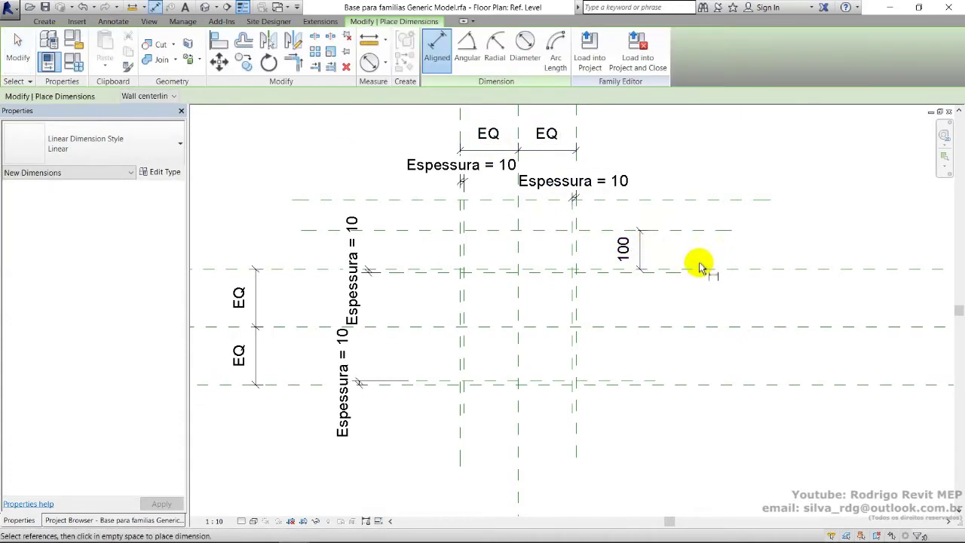
{"action": "left_click", "coordinate": [698, 269]}
{"action": "left_click", "coordinate": [688, 201]}
{"action": "left_click", "coordinate": [736, 205]}
{"action": "key", "text": "Escape"}
{"action": "key", "text": "Escape"}
Set the topmost horizontal plane's distance from the upper outer plane to 200 mm.
{"action": "left_click", "coordinate": [755, 202]}
{"action": "left_click", "coordinate": [724, 236]}
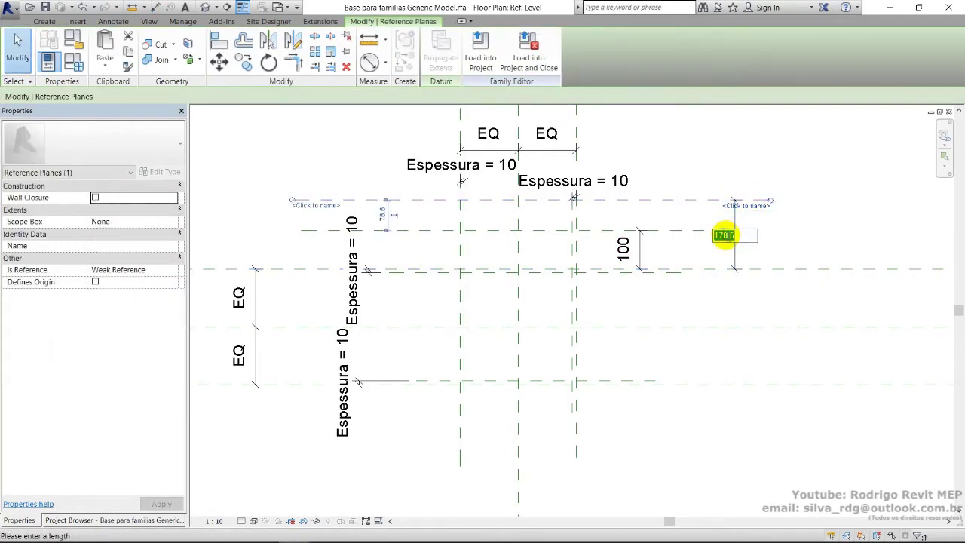
{"action": "type", "text": "200"}
{"action": "key", "text": "Return"}
{"action": "left_click", "coordinate": [725, 236]}
{"action": "left_click", "coordinate": [740, 221]}
{"action": "left_click", "coordinate": [758, 234]}
{"action": "left_click", "coordinate": [671, 251]}
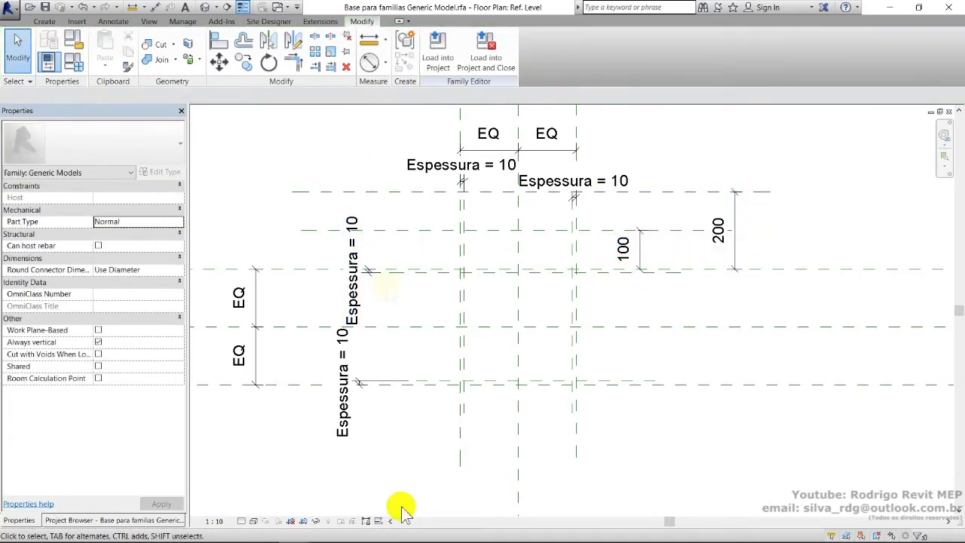
Draw two vertical reference planes to the left of the left outer plane, about 99 mm apart.
{"action": "left_click", "coordinate": [45, 22]}
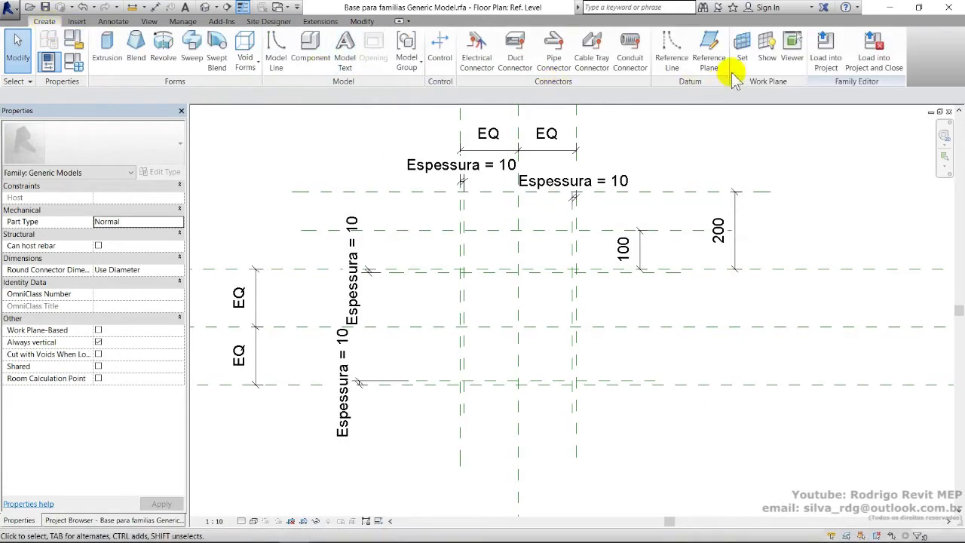
{"action": "left_click", "coordinate": [709, 59]}
{"action": "left_click", "coordinate": [419, 141]}
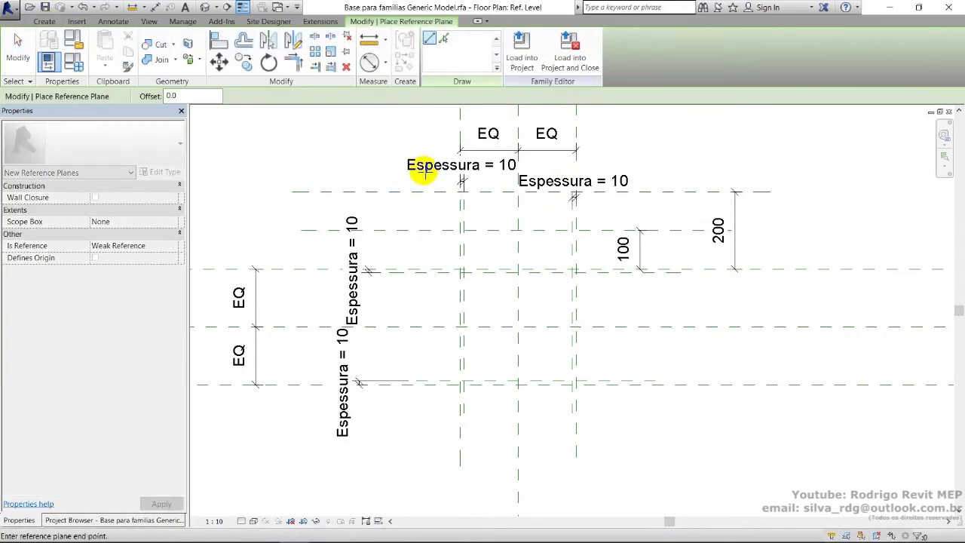
{"action": "key", "text": "Escape"}
{"action": "left_click", "coordinate": [381, 124]}
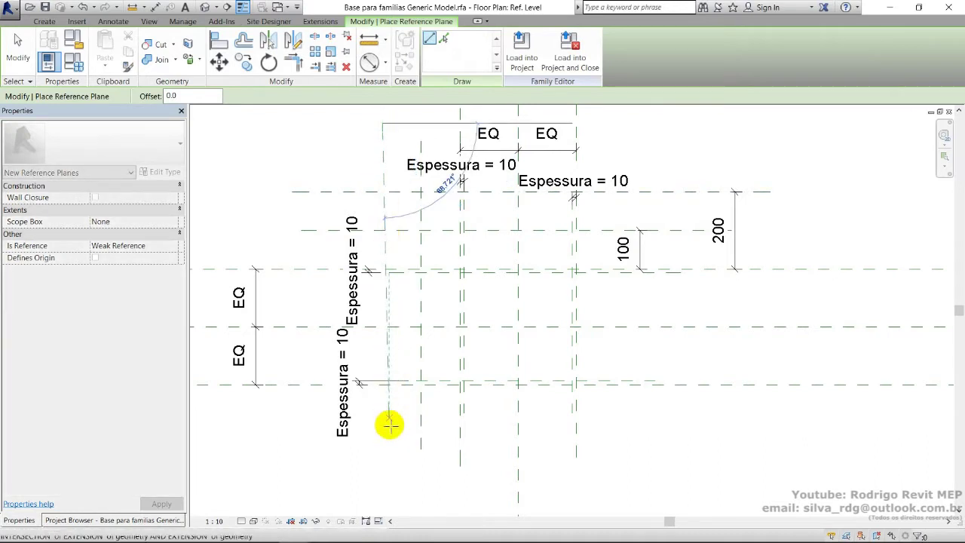
{"action": "left_click", "coordinate": [382, 455]}
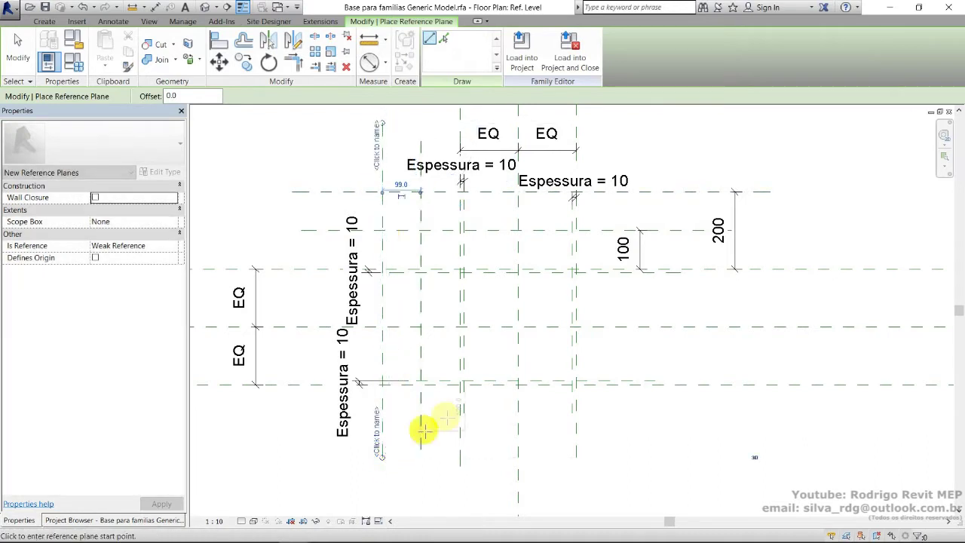
Draw two vertical reference planes to the right of the right outer plane.
{"action": "left_click", "coordinate": [612, 134]}
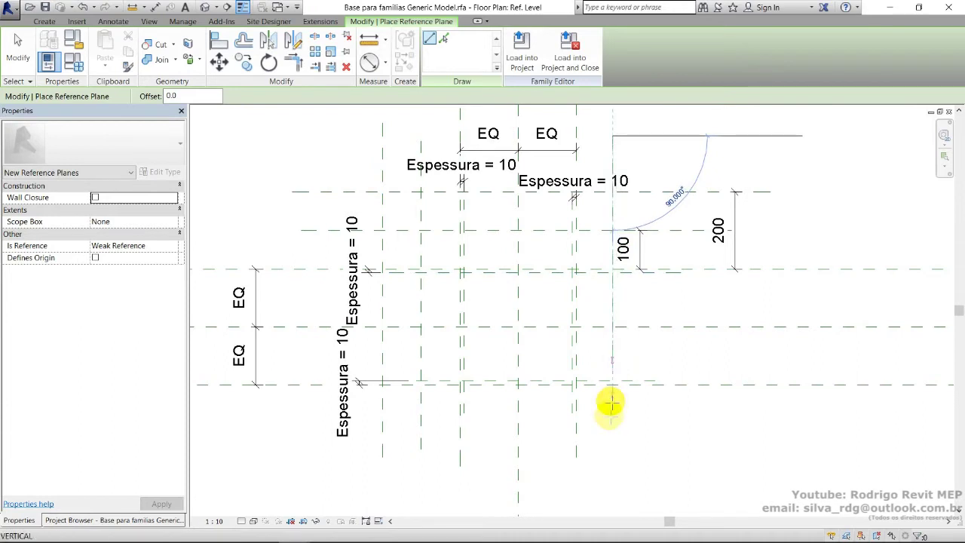
{"action": "left_click", "coordinate": [610, 456]}
{"action": "left_click", "coordinate": [655, 141]}
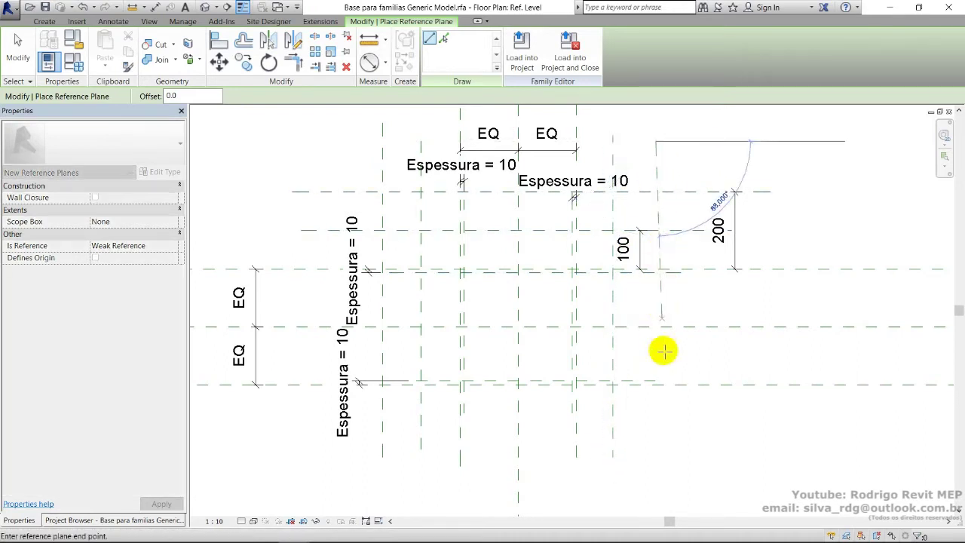
{"action": "left_click", "coordinate": [651, 452]}
{"action": "key", "text": "Escape"}
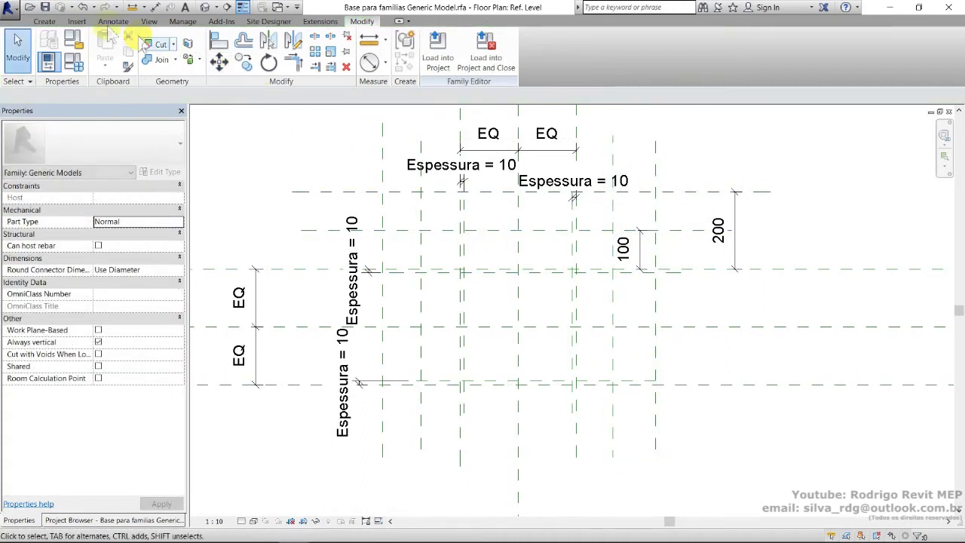
Add an aligned dimension between the left outer plane and the nearer of the two vertical planes to its left.
{"action": "left_click", "coordinate": [113, 22]}
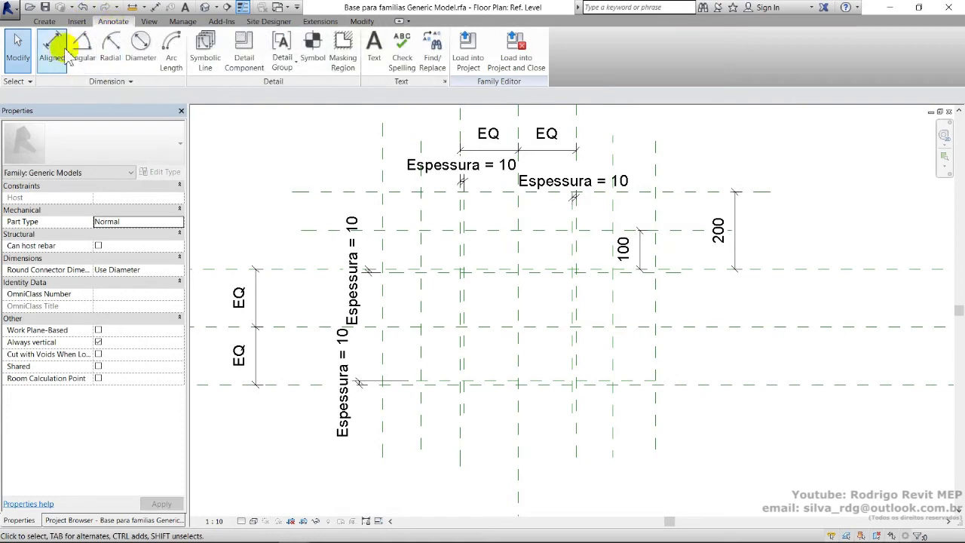
{"action": "left_click", "coordinate": [462, 426]}
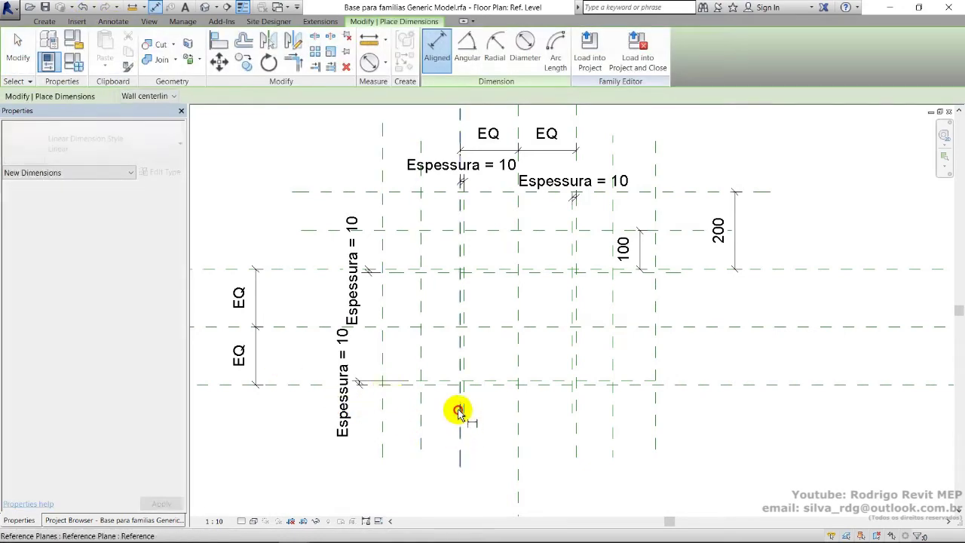
{"action": "key", "text": "Escape"}
{"action": "key", "text": "Escape"}
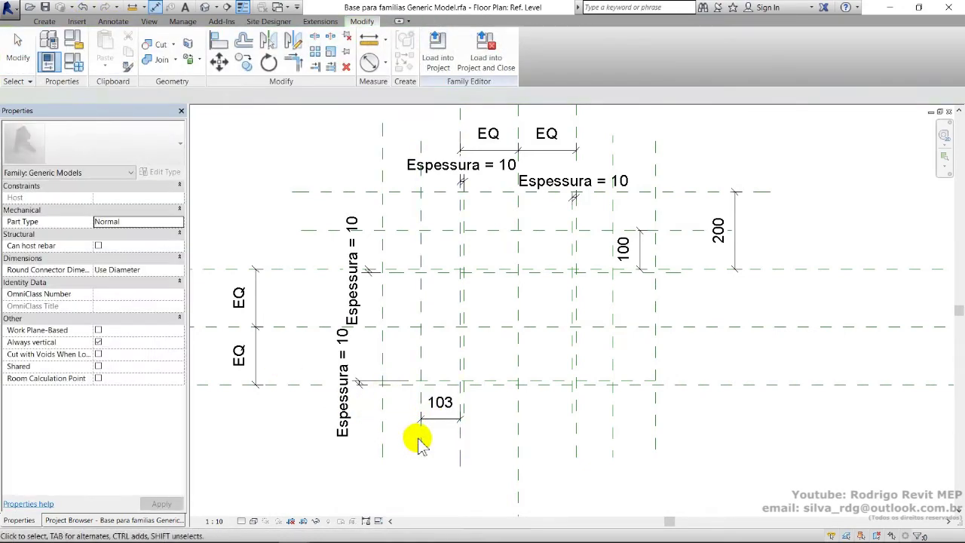
Set the nearer left vertical plane's distance from the left outer plane to 100 mm and lock the dimension.
{"action": "left_click", "coordinate": [422, 416]}
{"action": "left_click", "coordinate": [430, 405]}
{"action": "type", "text": "10"}
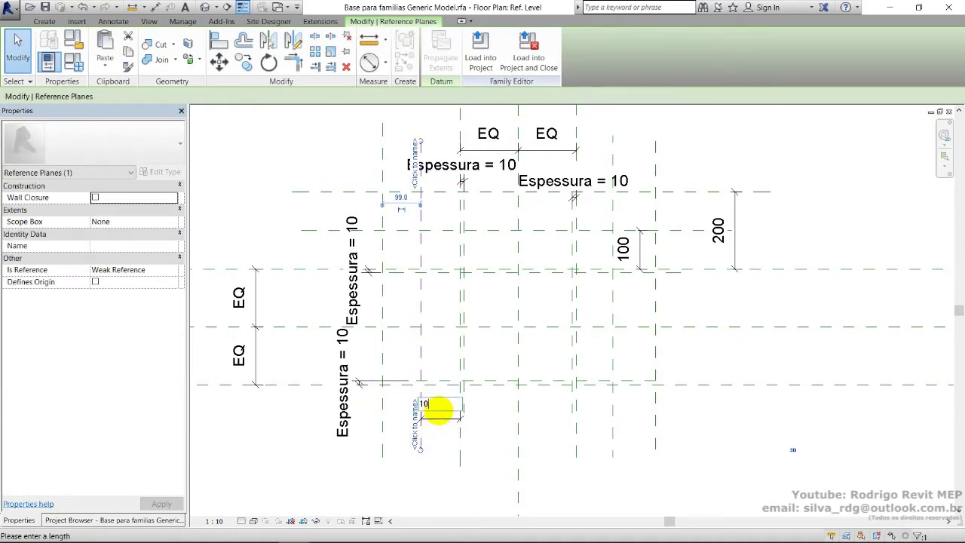
{"action": "type", "text": "0"}
{"action": "key", "text": "Return"}
{"action": "left_click", "coordinate": [441, 426]}
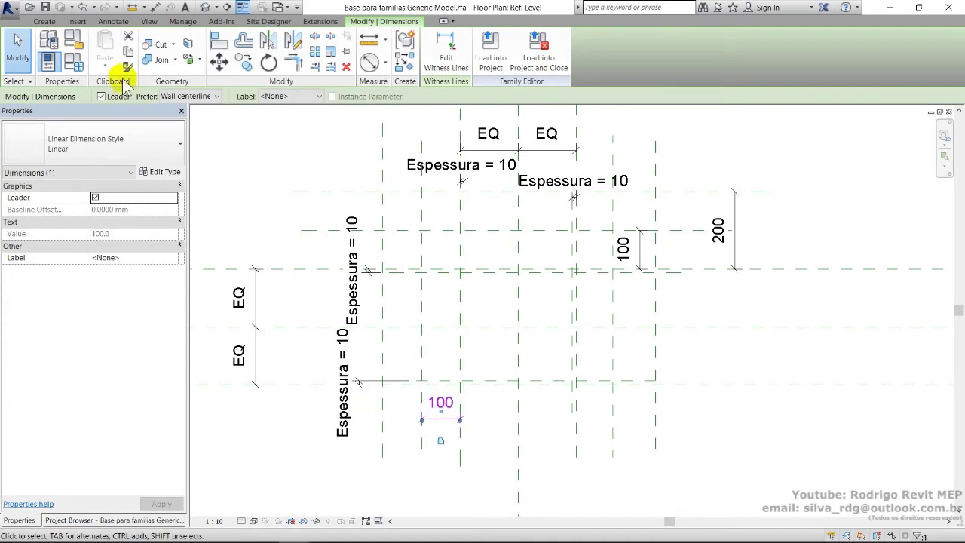
Add an aligned dimension between the left outer plane and the leftmost vertical reference plane, below the 100 mm dimension.
{"action": "left_click", "coordinate": [113, 22]}
{"action": "left_click", "coordinate": [72, 40]}
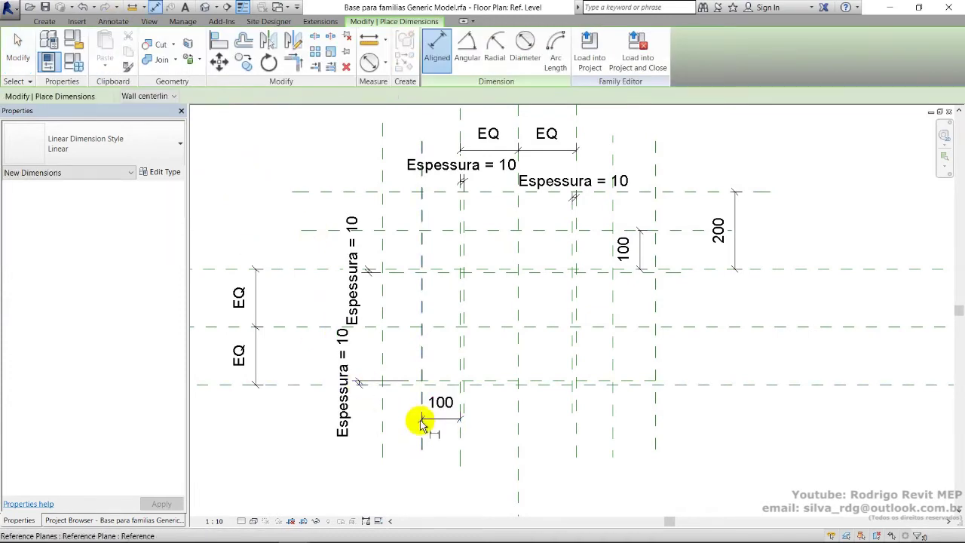
{"action": "left_click", "coordinate": [421, 428]}
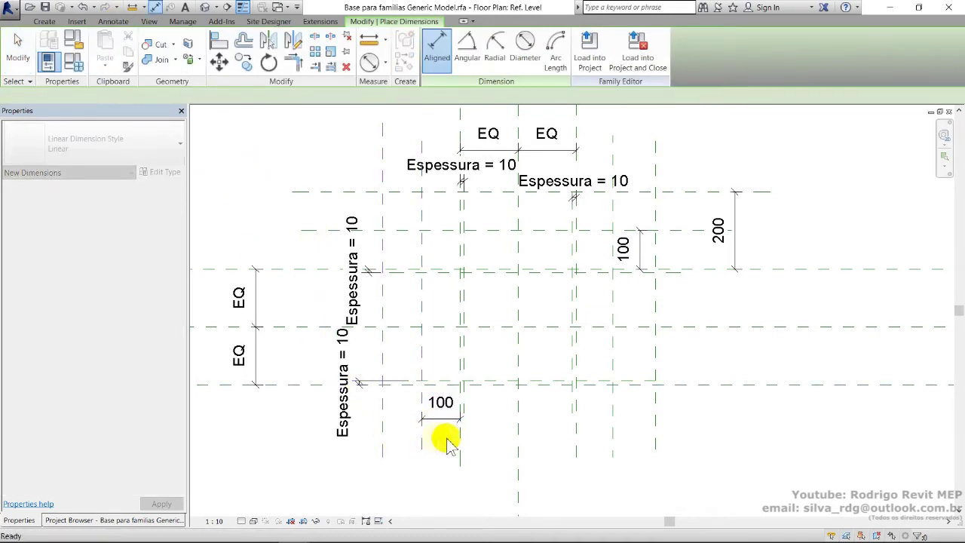
{"action": "left_click", "coordinate": [461, 440]}
{"action": "left_click", "coordinate": [388, 452]}
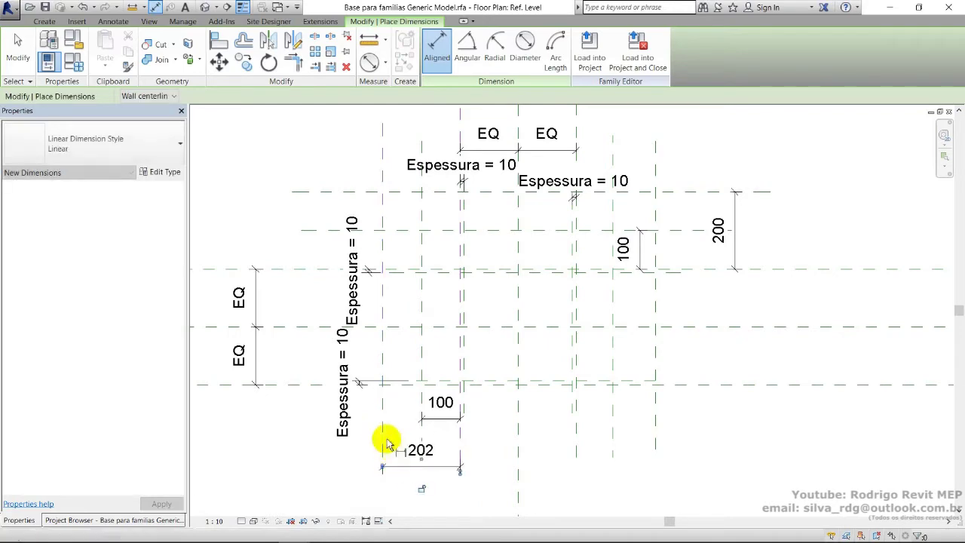
{"action": "key", "text": "Escape"}
{"action": "key", "text": "Escape"}
Set the leftmost vertical plane's distance from the left outer plane to 200 mm and lock the dimension.
{"action": "left_click", "coordinate": [382, 447]}
{"action": "left_click", "coordinate": [420, 453]}
{"action": "type", "text": "20"}
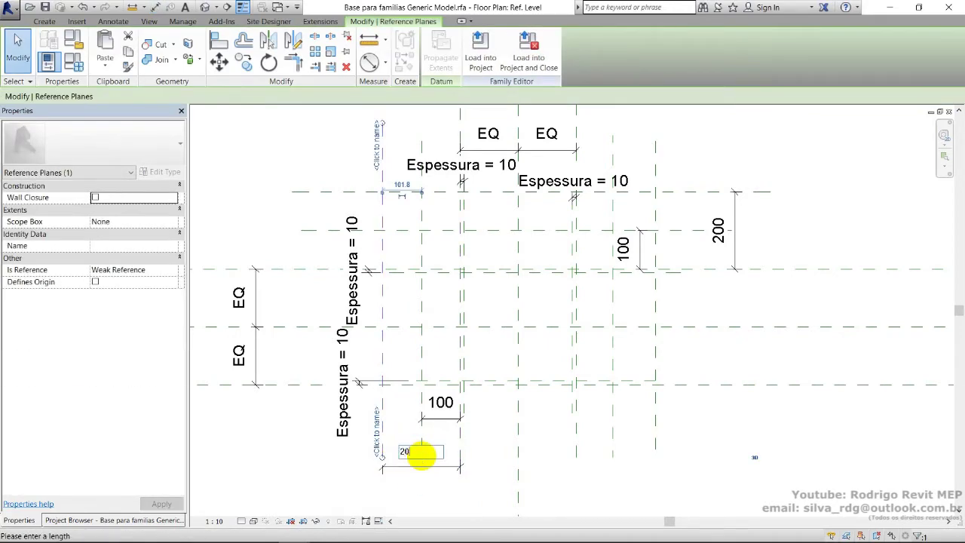
{"action": "type", "text": "0"}
{"action": "key", "text": "Return"}
{"action": "key", "text": "Escape"}
{"action": "left_click", "coordinate": [423, 466]}
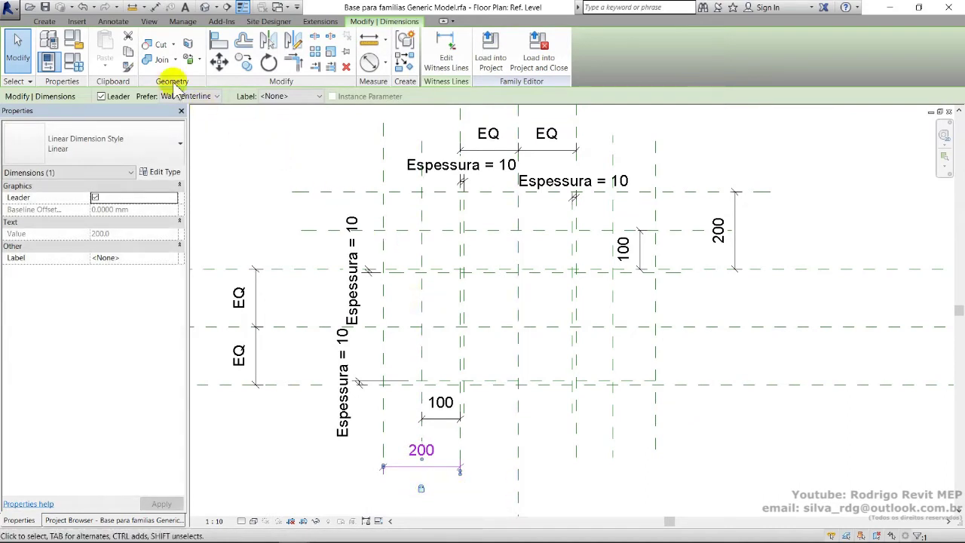
Add an aligned dimension between the right outer plane and the nearer of the two vertical planes to its right.
{"action": "left_click", "coordinate": [113, 21]}
{"action": "left_click", "coordinate": [59, 38]}
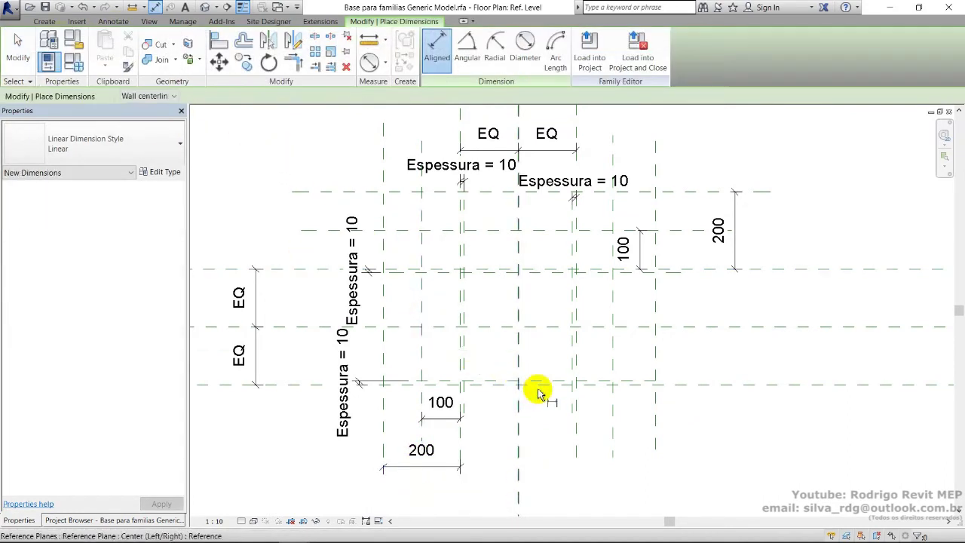
{"action": "left_click", "coordinate": [578, 435]}
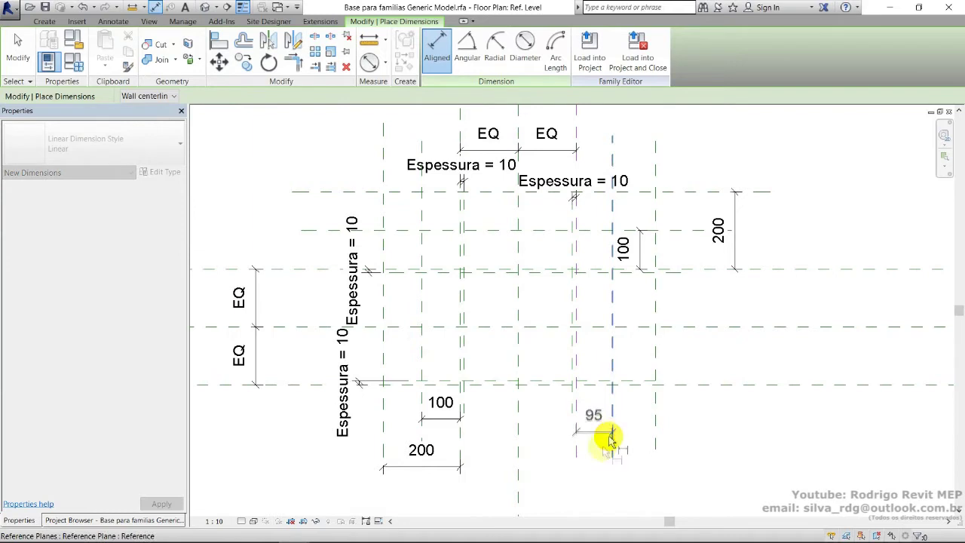
{"action": "key", "text": "Escape"}
{"action": "key", "text": "Escape"}
Set the nearer right vertical plane's distance from the right outer plane to 100 mm.
{"action": "left_click", "coordinate": [611, 441]}
{"action": "left_click", "coordinate": [594, 434]}
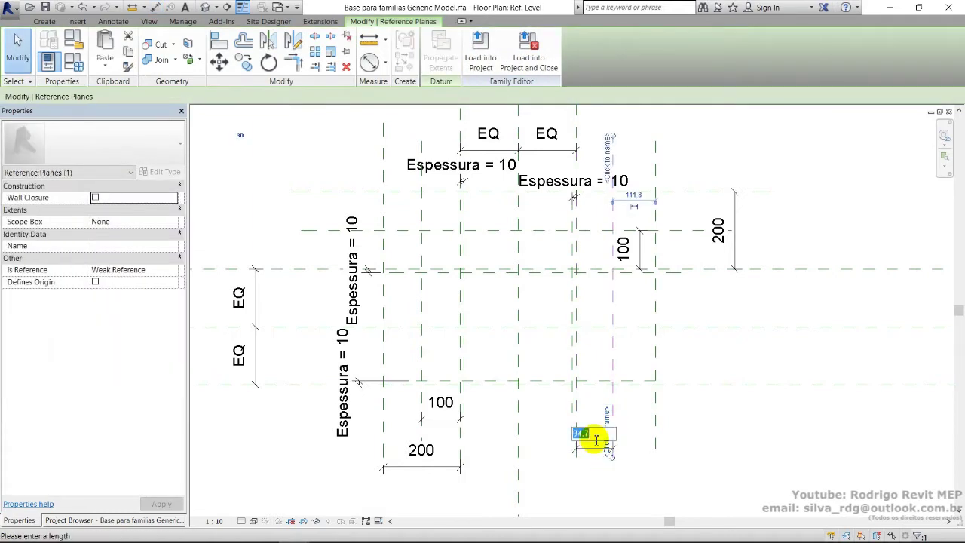
{"action": "left_click", "coordinate": [595, 447]}
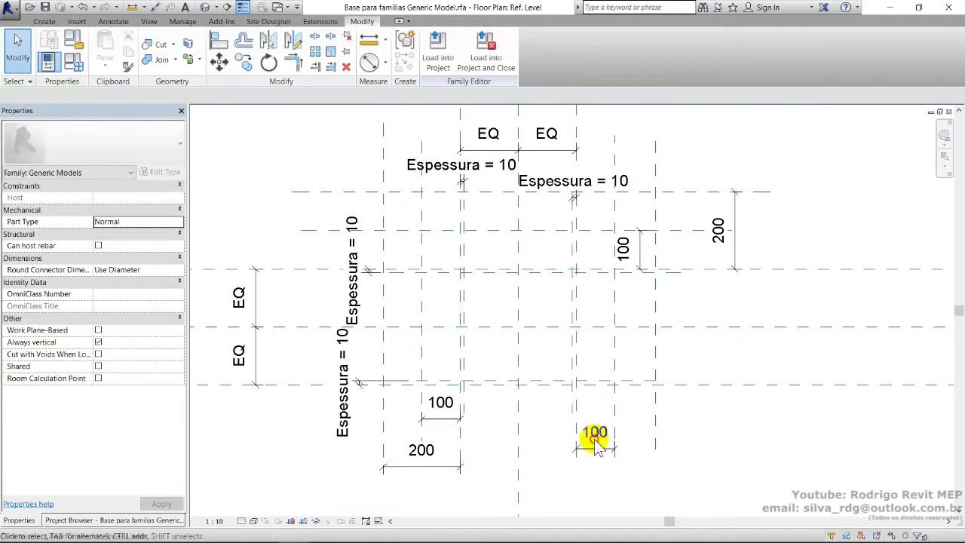
{"action": "key", "text": "Escape"}
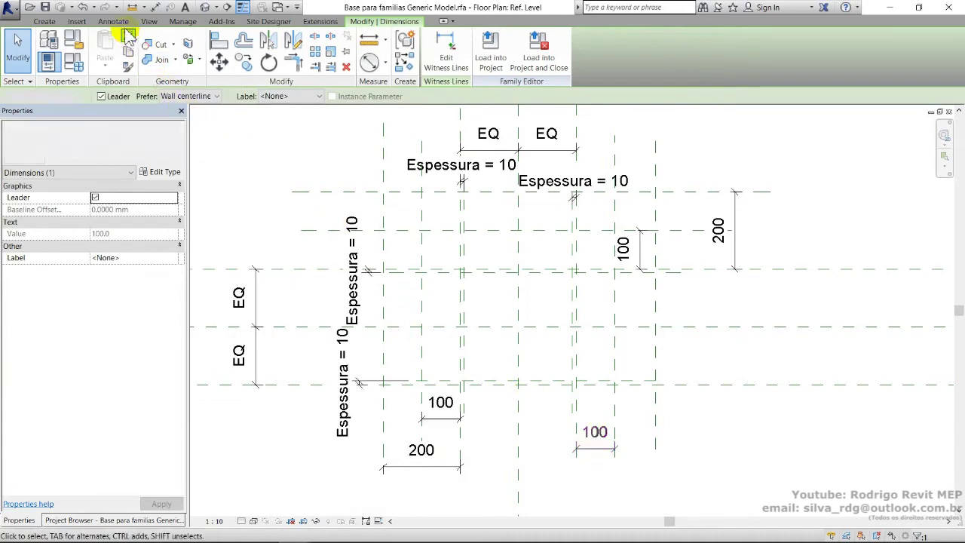
Add an aligned dimension between the right outer plane and the rightmost vertical reference plane, below the 100 mm dimension.
{"action": "left_click", "coordinate": [114, 21]}
{"action": "left_click", "coordinate": [54, 47]}
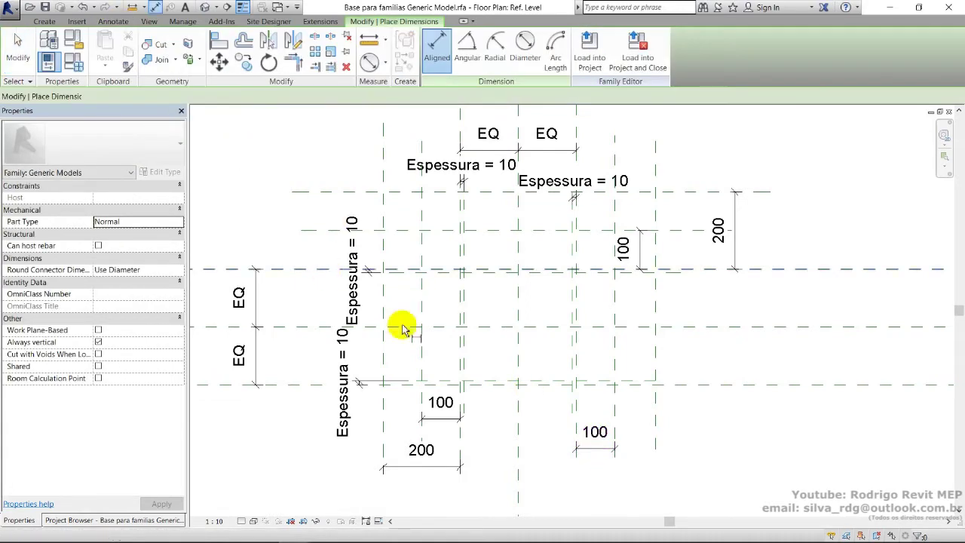
{"action": "left_click", "coordinate": [577, 407]}
{"action": "left_click", "coordinate": [657, 420]}
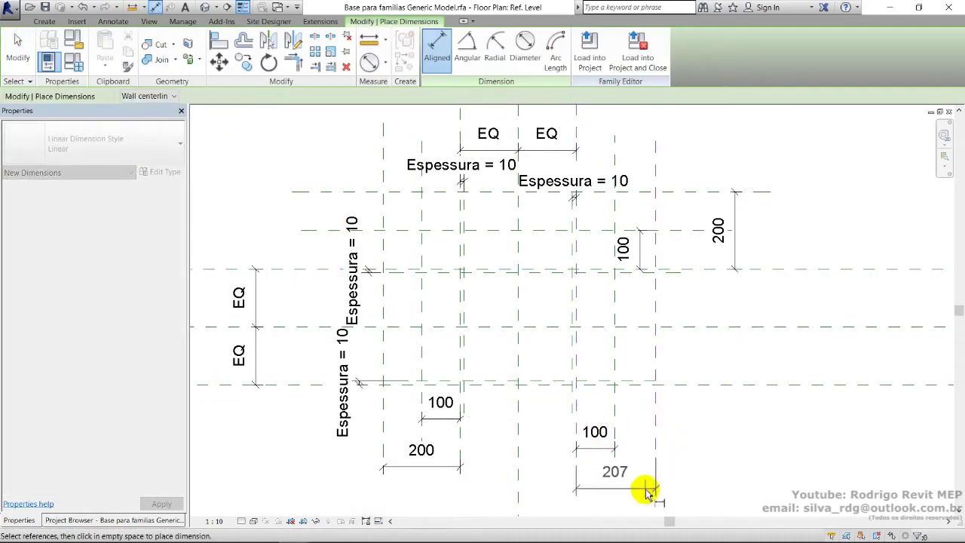
{"action": "left_click", "coordinate": [650, 490]}
{"action": "key", "text": "Escape"}
{"action": "key", "text": "Escape"}
Set the rightmost vertical plane's distance from the right outer plane to 200 mm and lock the dimension.
{"action": "left_click", "coordinate": [657, 435]}
{"action": "left_click", "coordinate": [617, 474]}
{"action": "type", "text": "200"}
{"action": "key", "text": "Return"}
{"action": "left_click", "coordinate": [623, 444]}
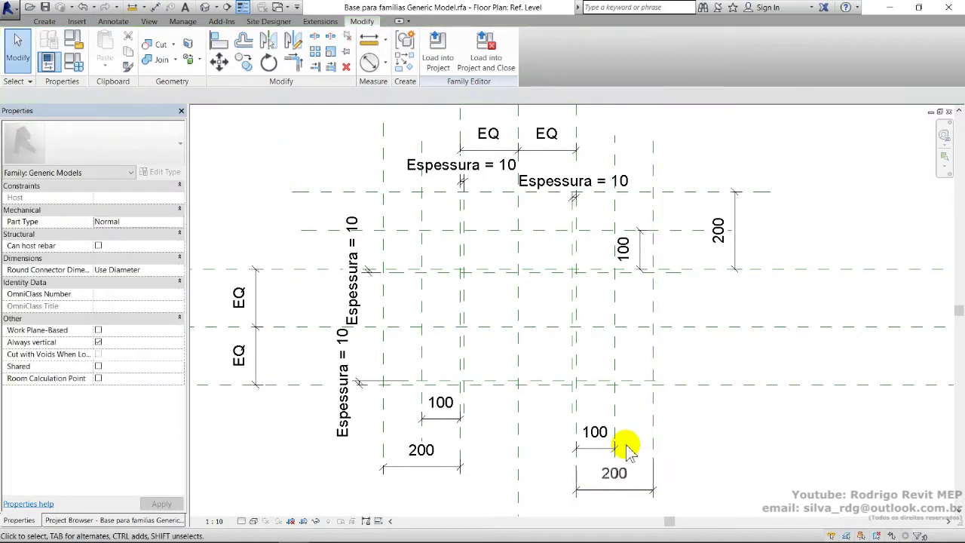
{"action": "left_click", "coordinate": [626, 478]}
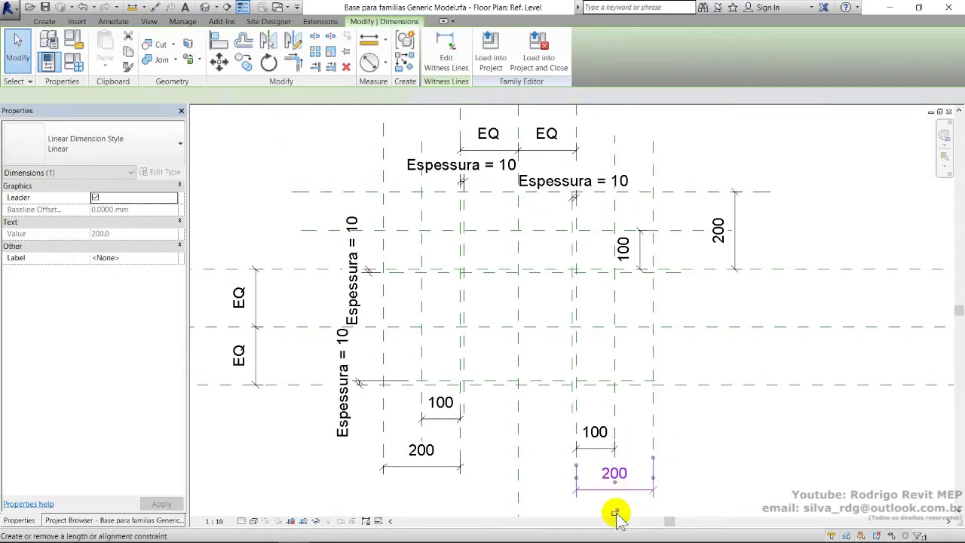
{"action": "left_click", "coordinate": [678, 445]}
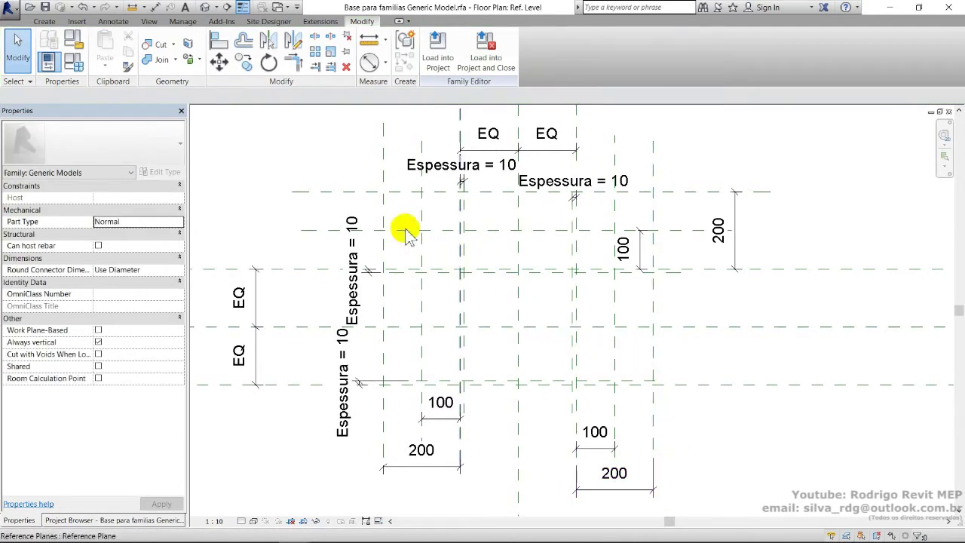
Start an extrusion and sketch a 700 by 300 mm rectangle between the leftmost and rightmost vertical planes and the upper and lower outer planes.
{"action": "left_click", "coordinate": [46, 22]}
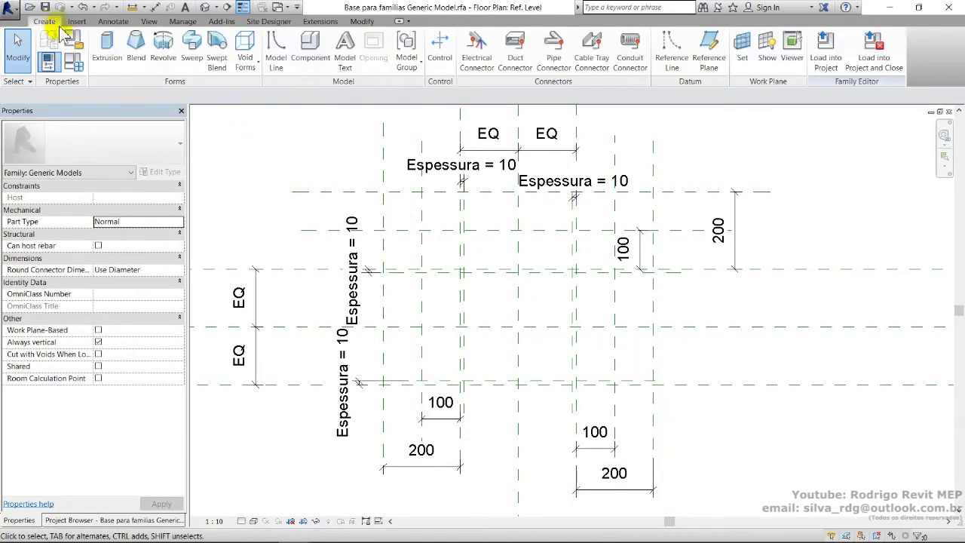
{"action": "left_click", "coordinate": [108, 47]}
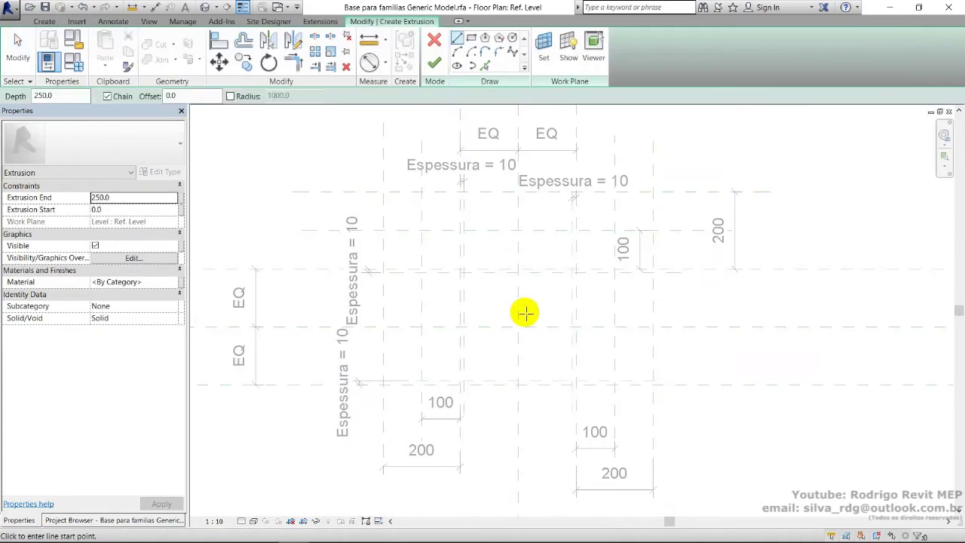
{"action": "scroll", "coordinate": [555, 321], "scroll_direction": "up", "scroll_amount": 1}
{"action": "scroll", "coordinate": [556, 320], "scroll_direction": "up", "scroll_amount": 1}
{"action": "middle_click_drag", "start_coordinate": [538, 314], "coordinate": [582, 280]}
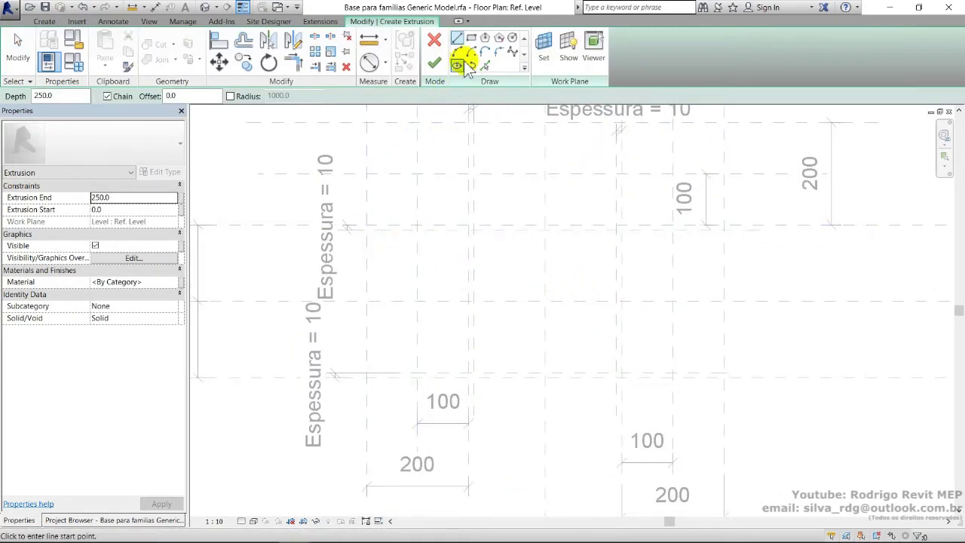
{"action": "left_click", "coordinate": [471, 38]}
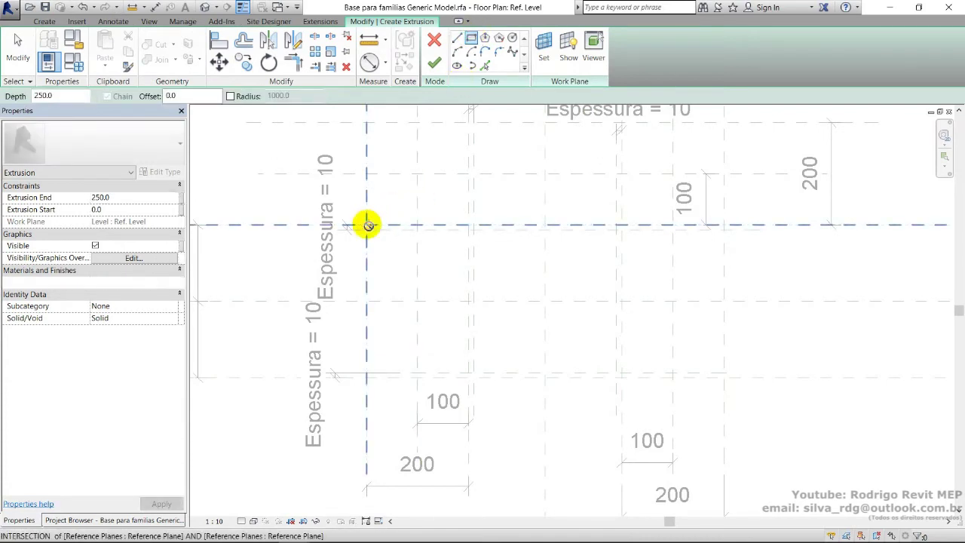
{"action": "left_click", "coordinate": [368, 224]}
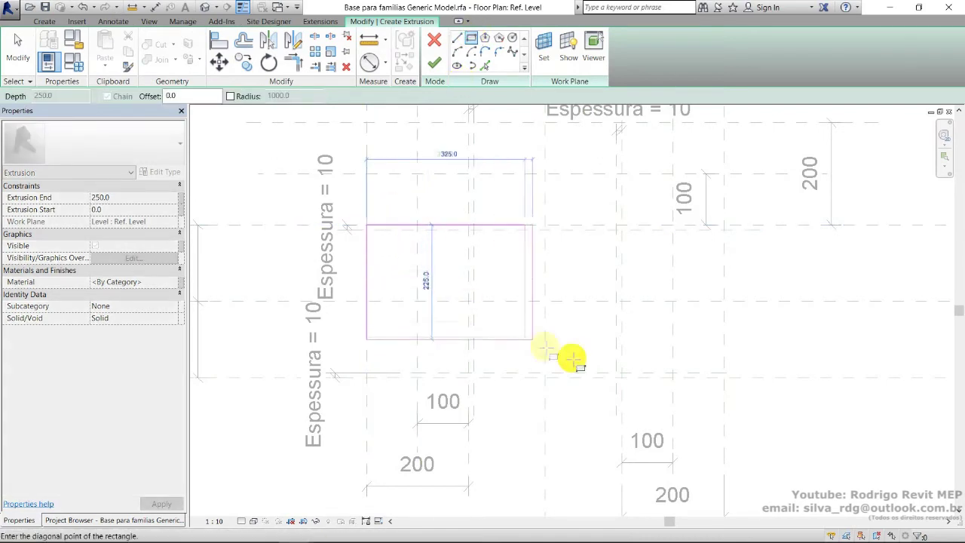
{"action": "left_click", "coordinate": [724, 377]}
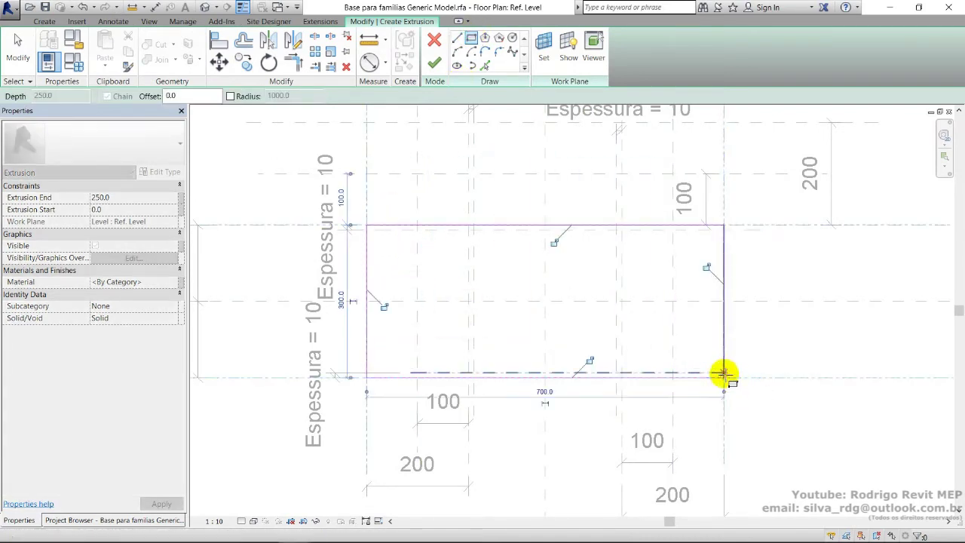
Lock the rectangle's right, bottom and left edges to their reference planes.
{"action": "left_click", "coordinate": [705, 266]}
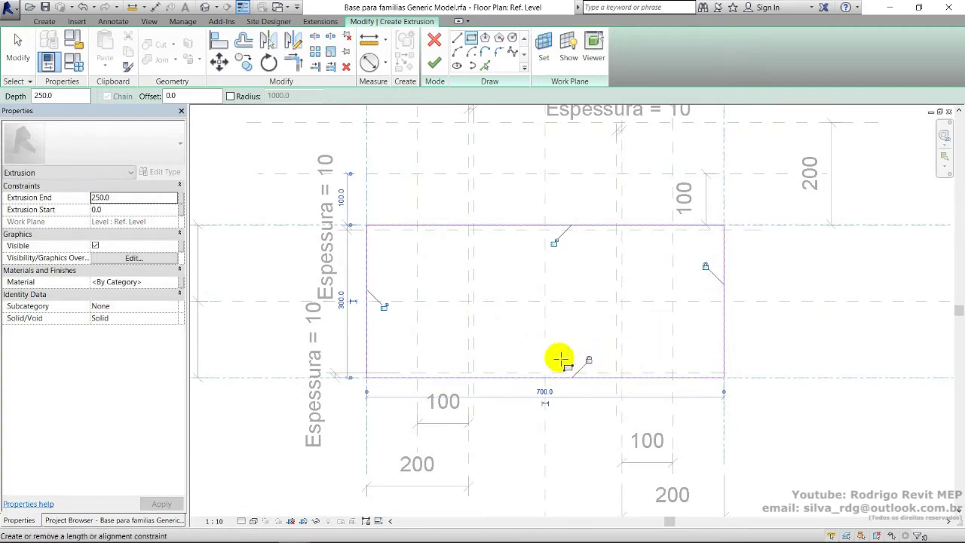
{"action": "left_click", "coordinate": [383, 308]}
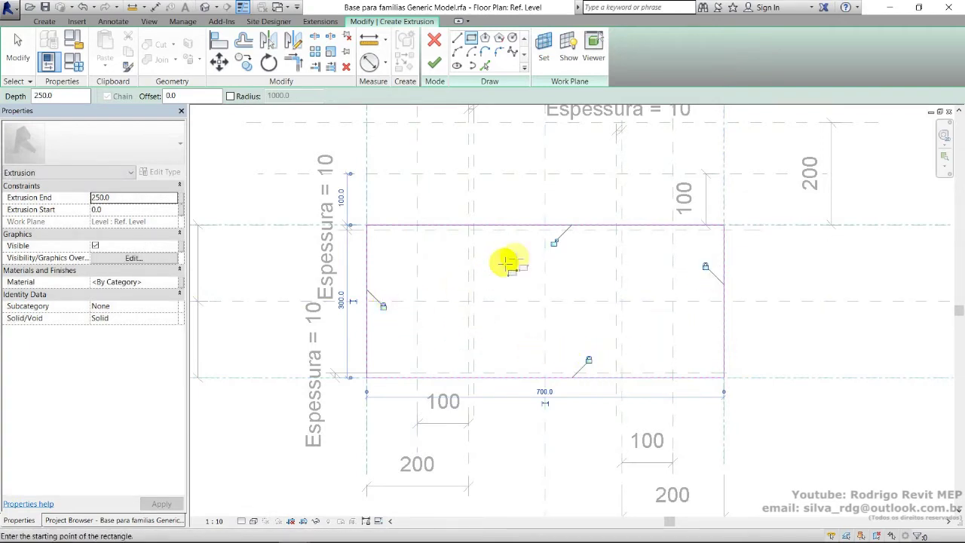
{"action": "key", "text": "Escape"}
Delete the top edge of the 700 mm wide rectangle.
{"action": "left_click", "coordinate": [547, 226]}
{"action": "middle_click_drag", "start_coordinate": [547, 228], "coordinate": [556, 279]}
{"action": "key", "text": "Delete"}
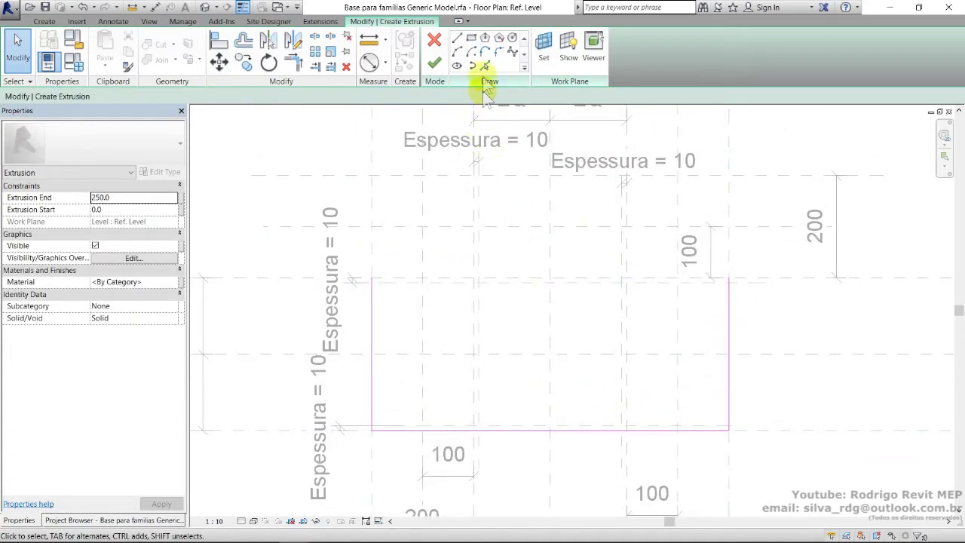
Sketch a 300 by 200 mm rectangle above, from the topmost plane to the upper outer plane, and lock its top and side edges.
{"action": "left_click", "coordinate": [471, 38]}
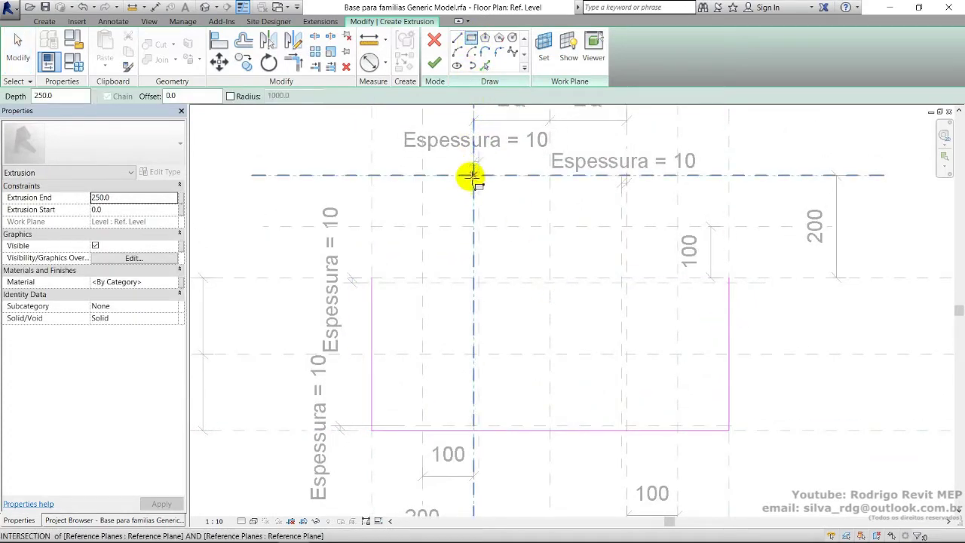
{"action": "left_click", "coordinate": [471, 176]}
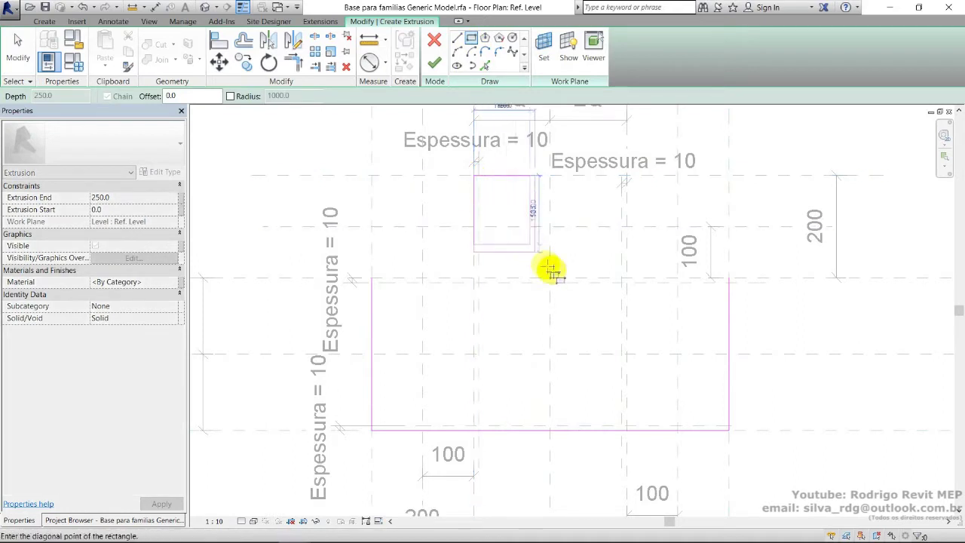
{"action": "left_click", "coordinate": [627, 278]}
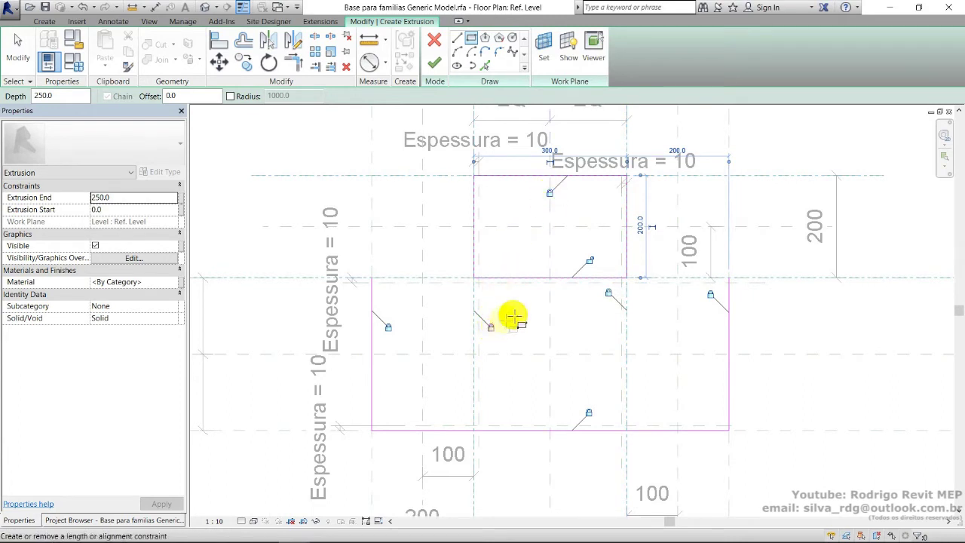
Delete the bottom edge of the upper 300 mm wide rectangle.
{"action": "key", "text": "Escape"}
{"action": "left_click", "coordinate": [538, 276]}
{"action": "left_click", "coordinate": [520, 259]}
{"action": "middle_click_drag", "start_coordinate": [520, 259], "coordinate": [532, 266]}
{"action": "scroll", "coordinate": [499, 245], "scroll_direction": "up", "scroll_amount": 2}
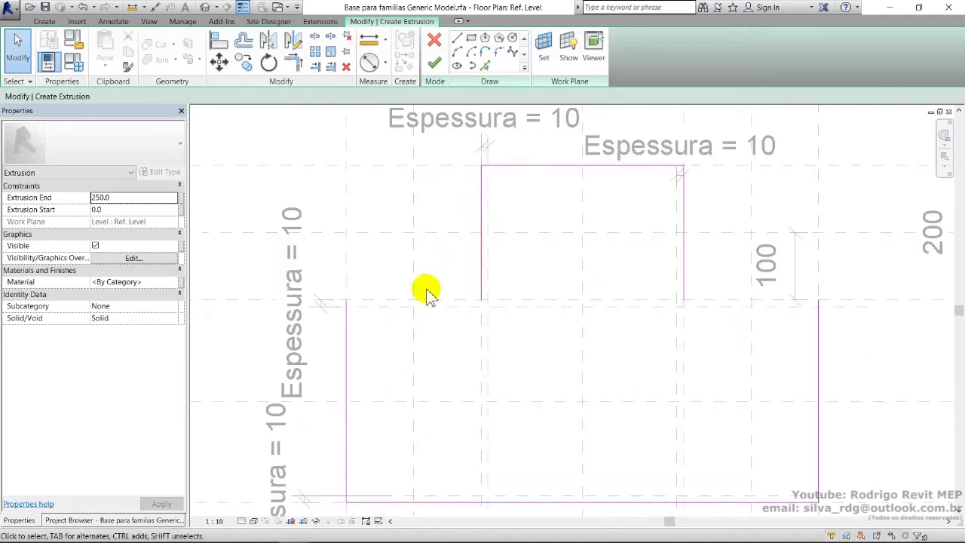
Draw a horizontal 100 mm shoulder line from the top of the lower outline's left edge to the adjacent vertical reference plane.
{"action": "left_click", "coordinate": [458, 40]}
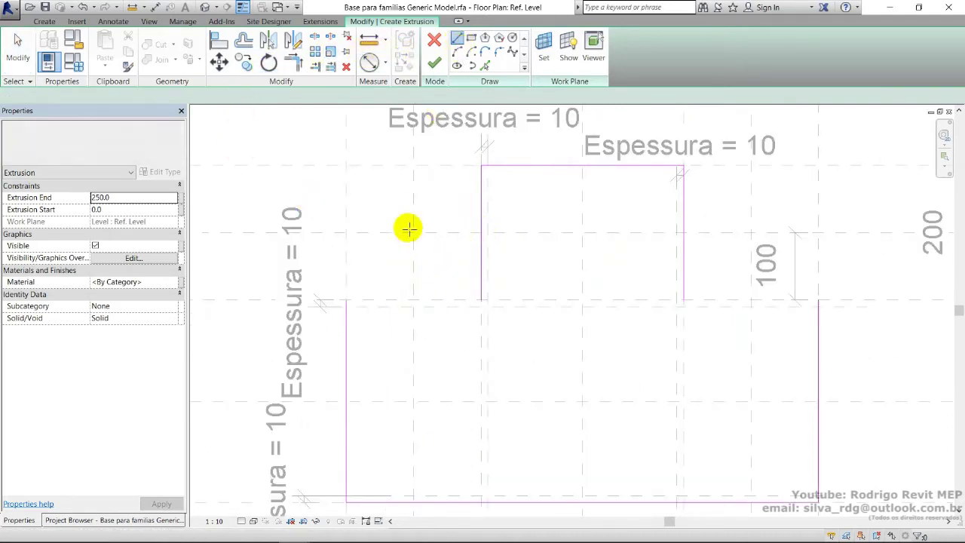
{"action": "left_click", "coordinate": [413, 300]}
{"action": "key", "text": "Escape"}
{"action": "key", "text": "Escape"}
Align and lock the left shoulder line to its horizontal plane and its inner endpoint to the vertical plane.
{"action": "left_click", "coordinate": [218, 41]}
{"action": "left_click", "coordinate": [391, 301]}
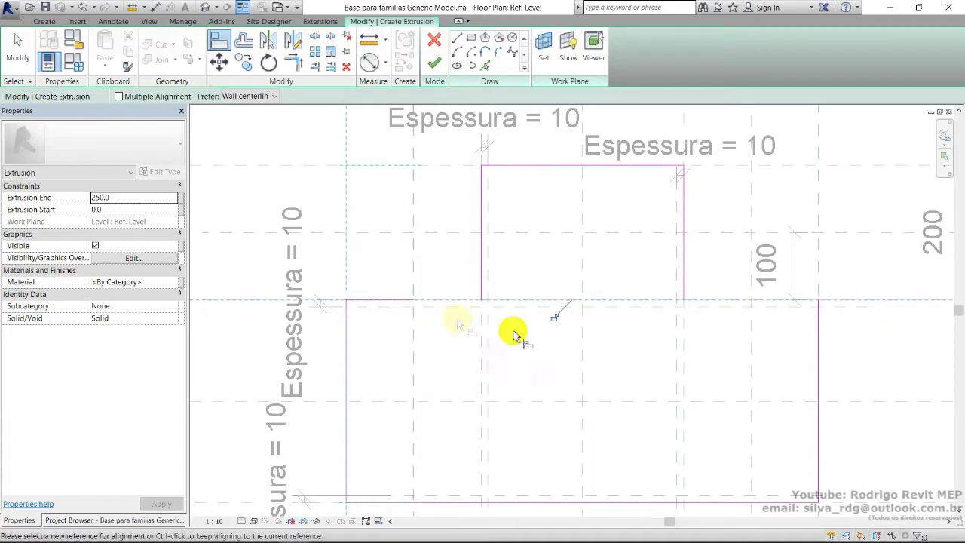
{"action": "left_click", "coordinate": [414, 337]}
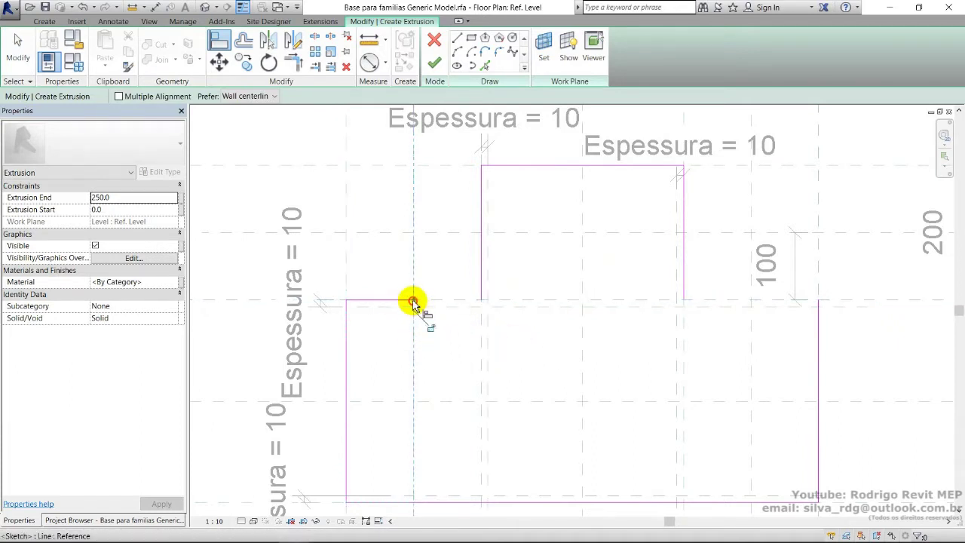
{"action": "left_click", "coordinate": [413, 302]}
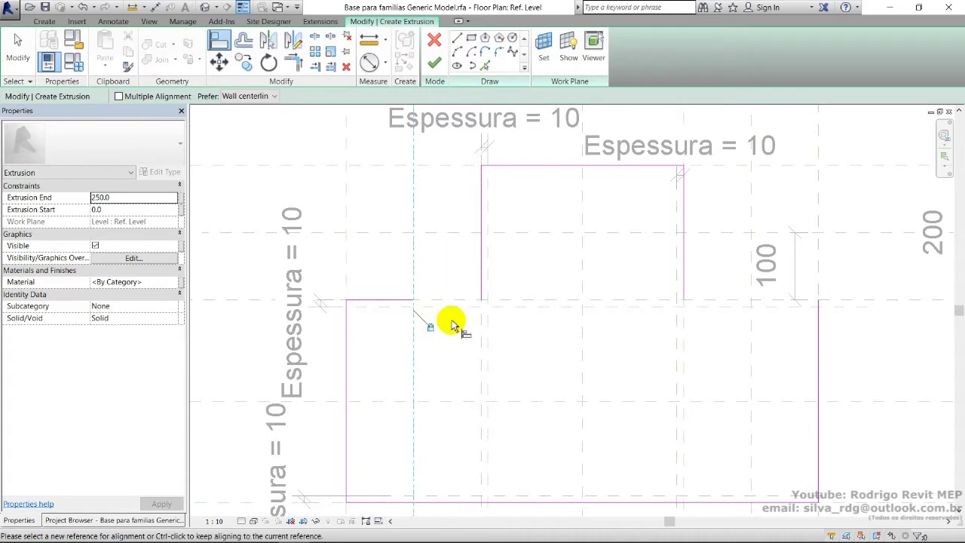
{"action": "key", "text": "Escape"}
Shorten the upper outline's left edge to 100 mm and lock its lower endpoint to the intermediate horizontal plane.
{"action": "left_click", "coordinate": [480, 287]}
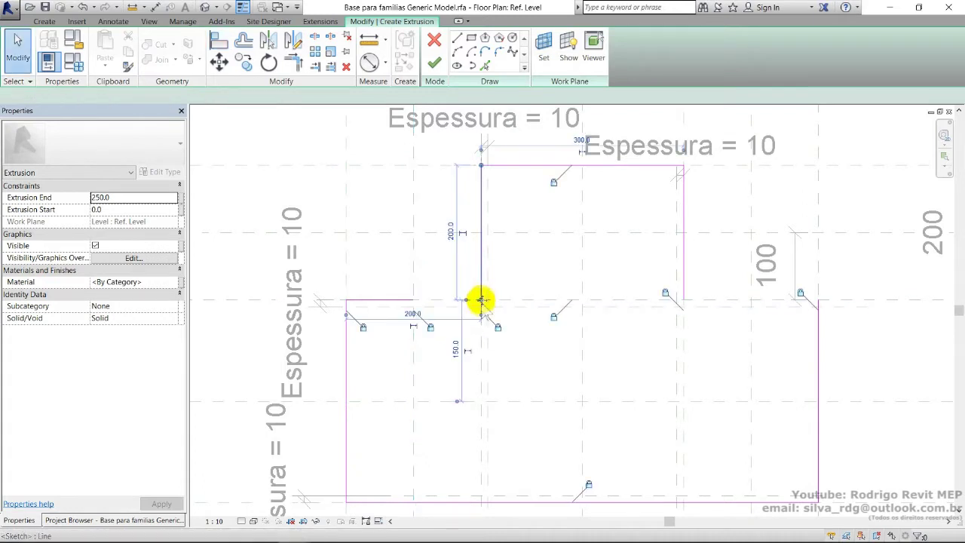
{"action": "left_click_drag", "start_coordinate": [482, 301], "coordinate": [483, 233]}
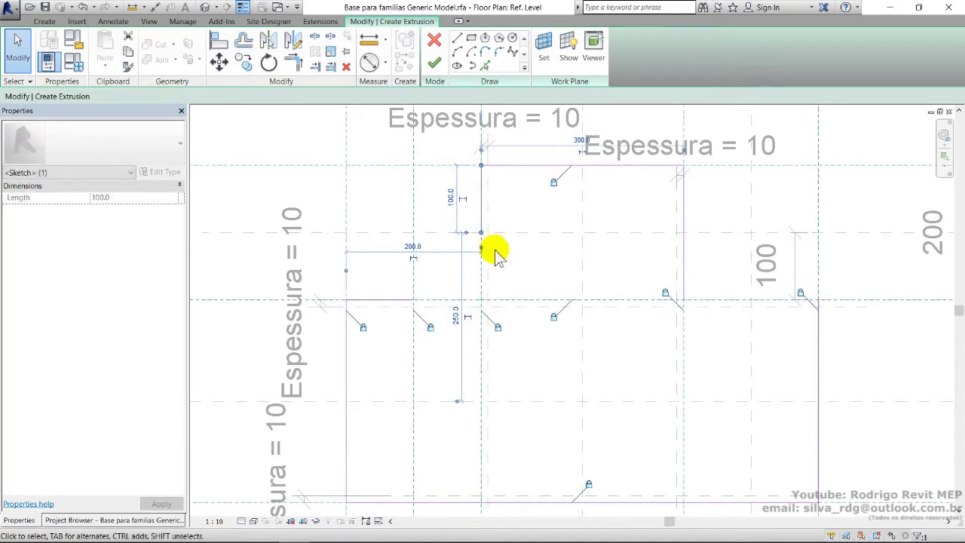
{"action": "key", "text": "Escape"}
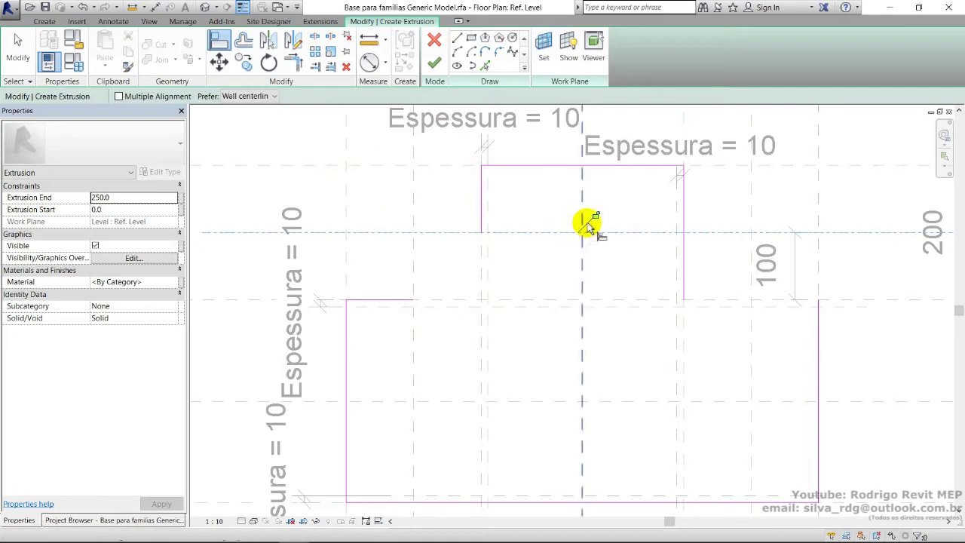
{"action": "key", "text": "Escape"}
{"action": "key", "text": "Escape"}
Shorten the upper outline's right edge to the same intermediate plane and align its lower endpoint to it.
{"action": "left_click", "coordinate": [683, 249]}
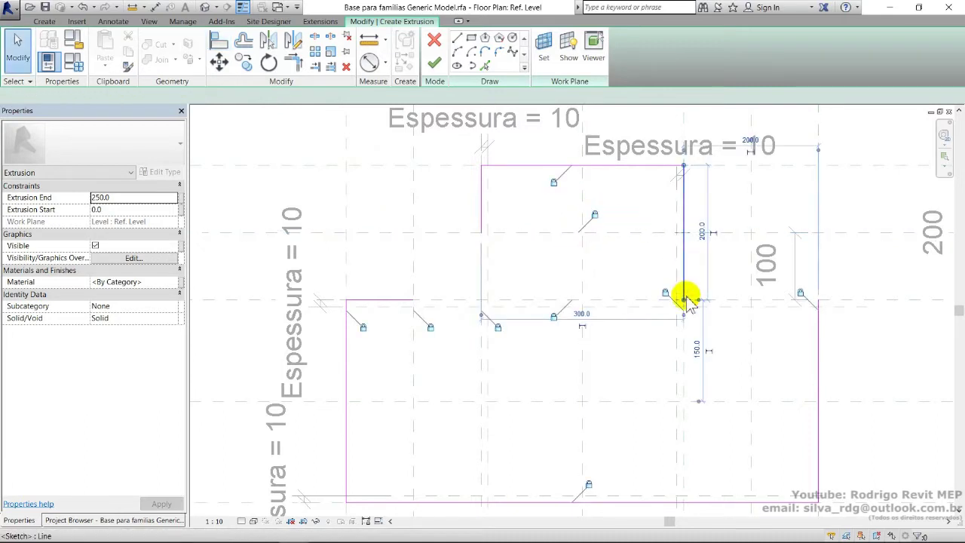
{"action": "left_click_drag", "start_coordinate": [688, 304], "coordinate": [684, 240]}
{"action": "left_click", "coordinate": [218, 43]}
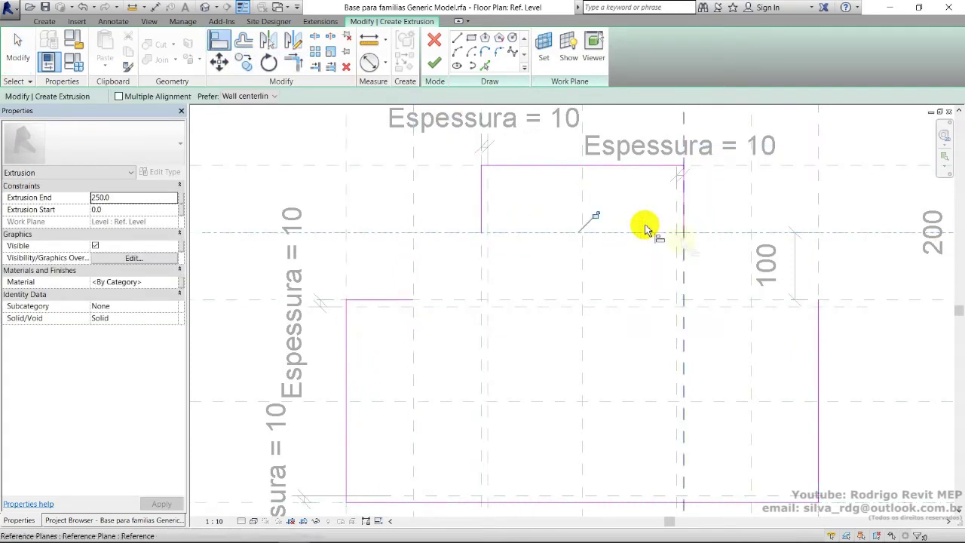
Draw a horizontal 100 mm shoulder line inward from the top of the lower outline's right edge to the vertical reference plane.
{"action": "left_click", "coordinate": [458, 39]}
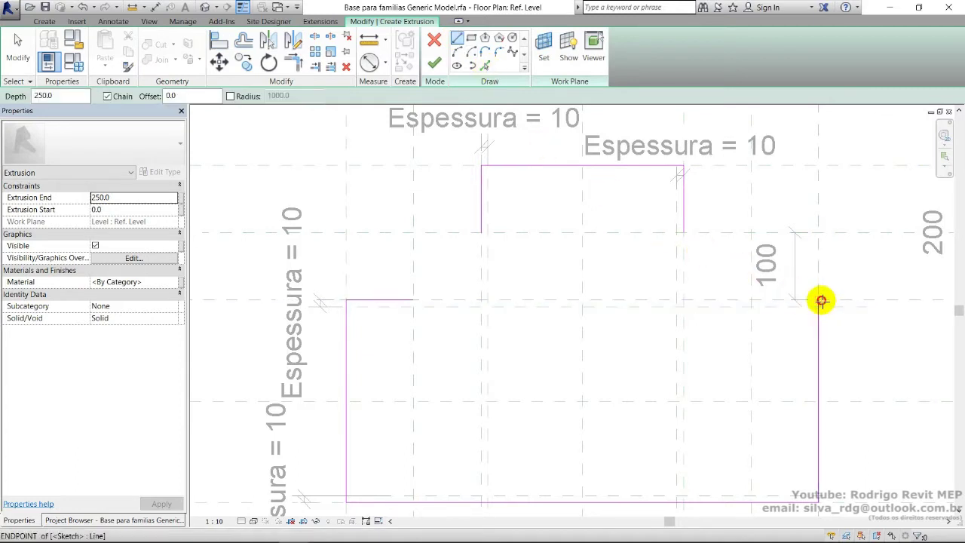
{"action": "left_click", "coordinate": [819, 300]}
{"action": "left_click", "coordinate": [751, 300]}
{"action": "key", "text": "Escape"}
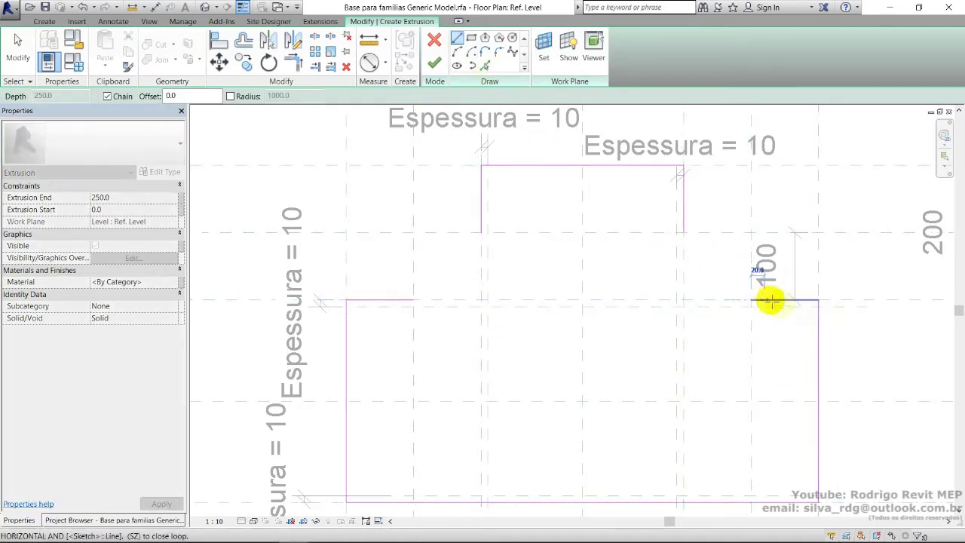
{"action": "key", "text": "Escape"}
Align and lock the right shoulder line to its horizontal plane and its inner endpoint to the vertical plane.
{"action": "left_click", "coordinate": [218, 39]}
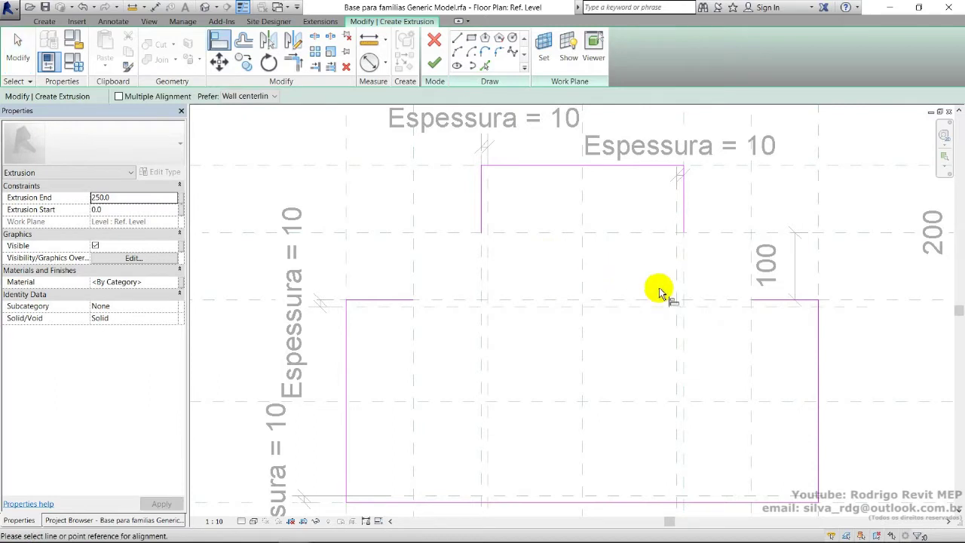
{"action": "left_click", "coordinate": [648, 300]}
{"action": "left_click", "coordinate": [774, 304]}
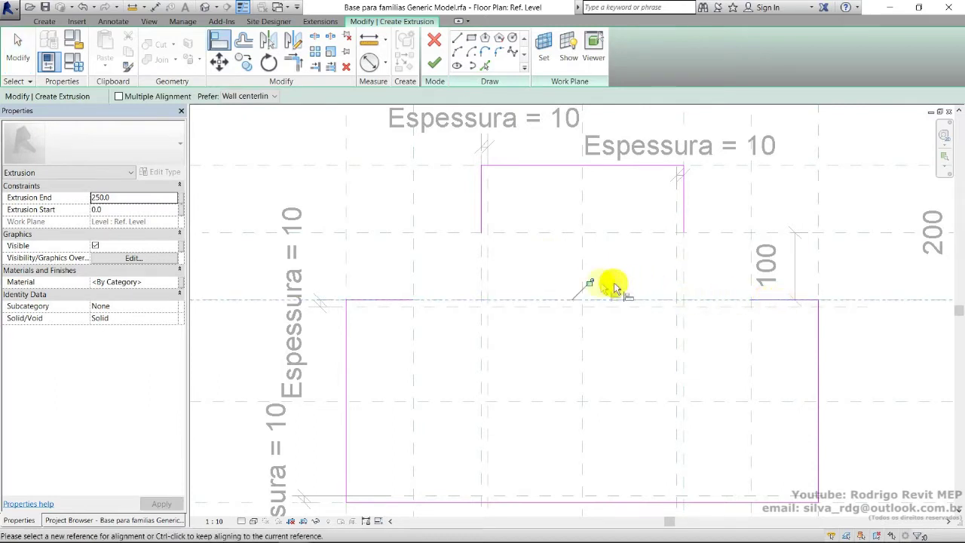
{"action": "left_click", "coordinate": [752, 320]}
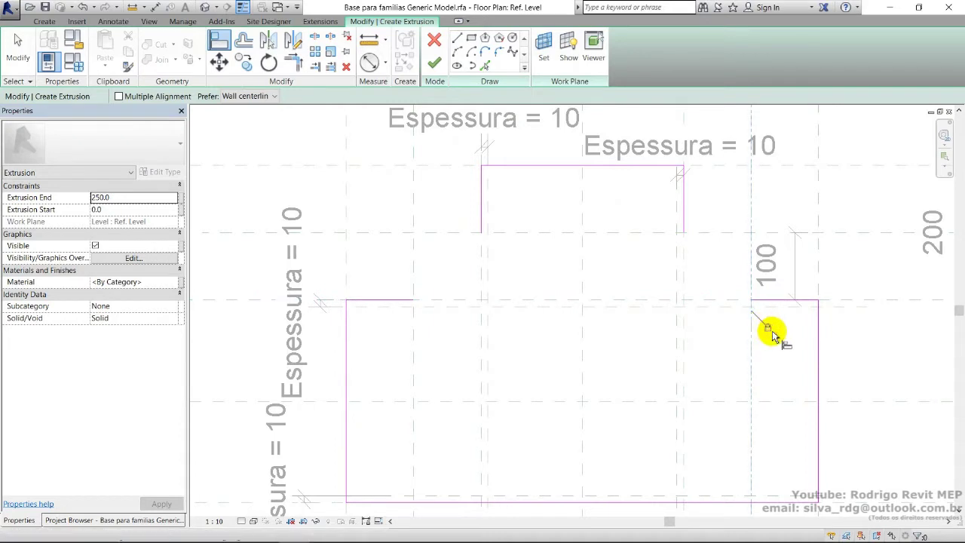
{"action": "key", "text": "Escape"}
{"action": "key", "text": "Escape"}
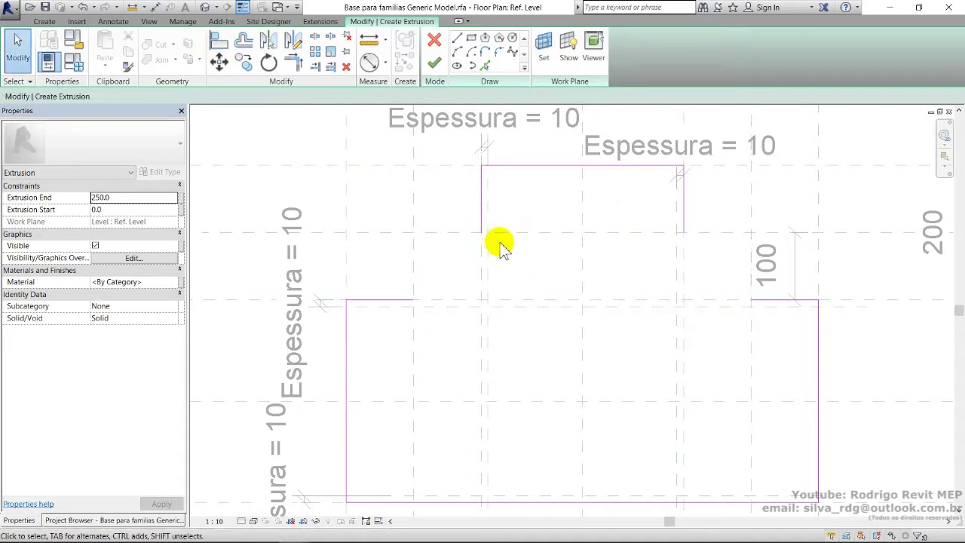
Close the profile with two diagonal lines joining the upper outline's lower endpoints to the inner ends of the shoulder lines.
{"action": "left_click", "coordinate": [457, 40]}
{"action": "left_click", "coordinate": [483, 232]}
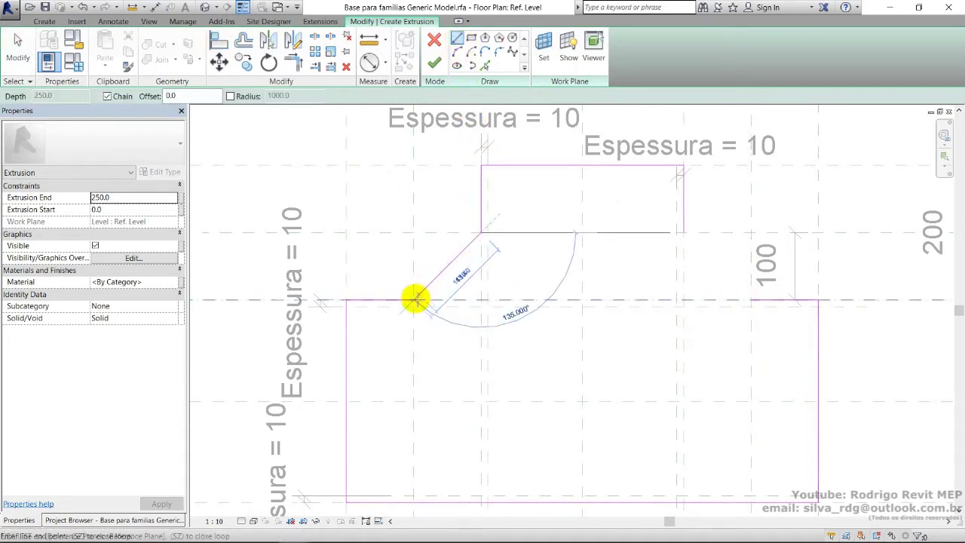
{"action": "left_click", "coordinate": [414, 299]}
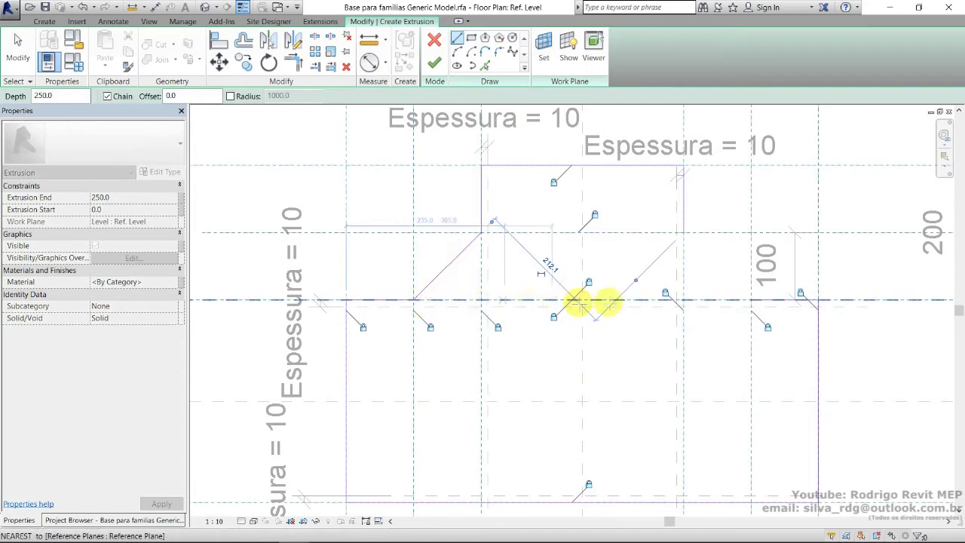
{"action": "left_click", "coordinate": [683, 233]}
{"action": "left_click", "coordinate": [752, 299]}
{"action": "key", "text": "Escape"}
{"action": "key", "text": "Escape"}
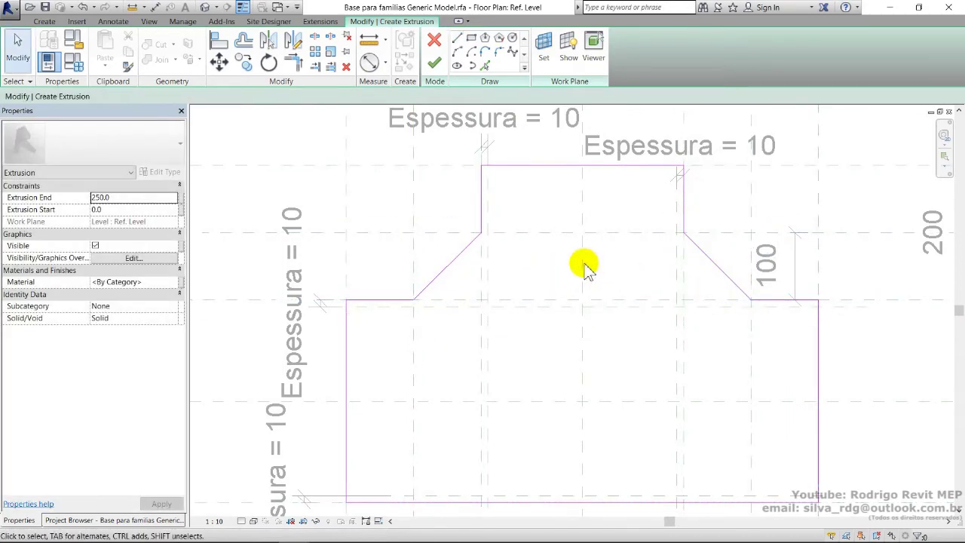
Finish the extrusion sketch to create the solid with a depth of 250.
{"action": "scroll", "coordinate": [586, 266], "scroll_direction": "down", "scroll_amount": 3}
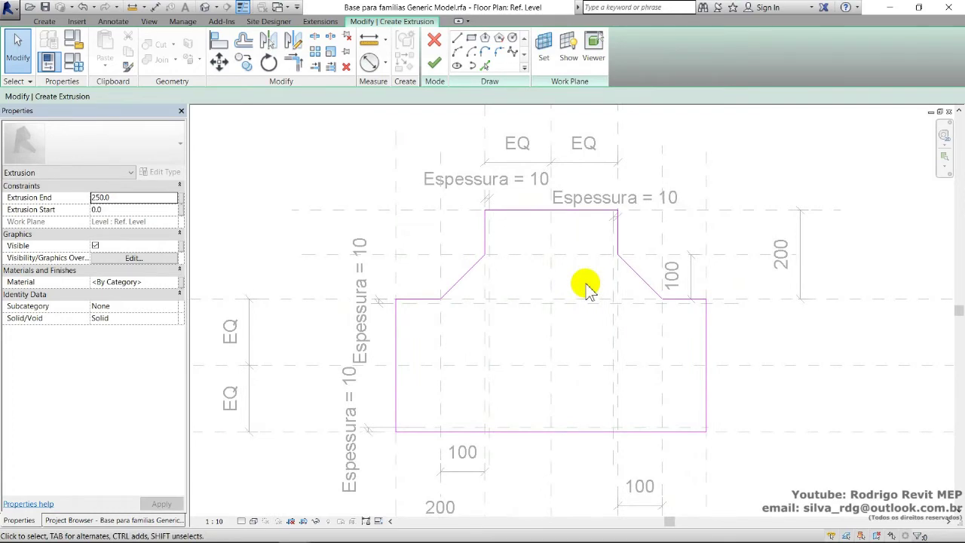
{"action": "left_click", "coordinate": [434, 64]}
{"action": "middle_click_drag", "start_coordinate": [540, 227], "coordinate": [522, 249]}
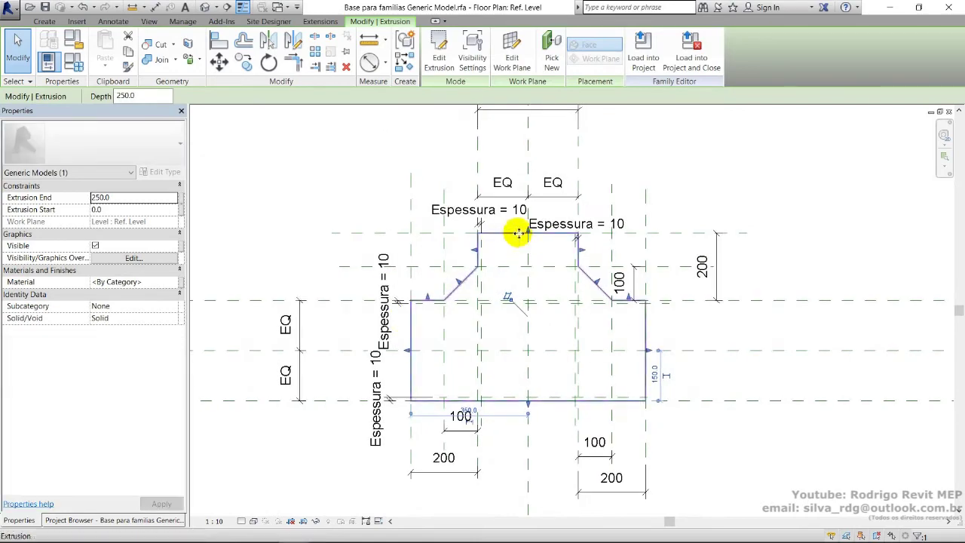
Set the Ref. Level floor plan to fine detail level and the Realistic visual style.
{"action": "left_click", "coordinate": [241, 521]}
{"action": "left_click", "coordinate": [248, 508]}
{"action": "left_click", "coordinate": [254, 521]}
{"action": "left_click", "coordinate": [276, 497]}
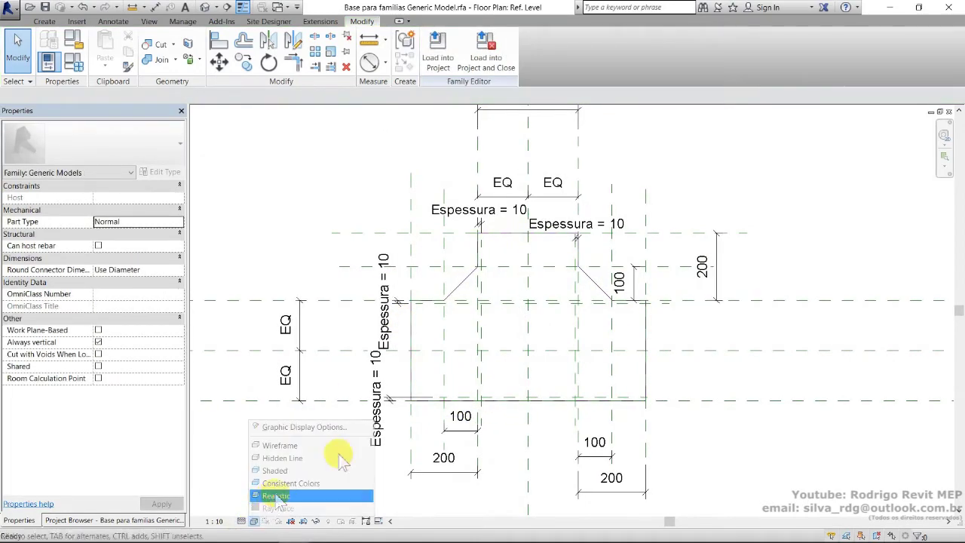
Open the default 3D view and set it to fine detail level and the Shaded visual style.
{"action": "left_click", "coordinate": [205, 9]}
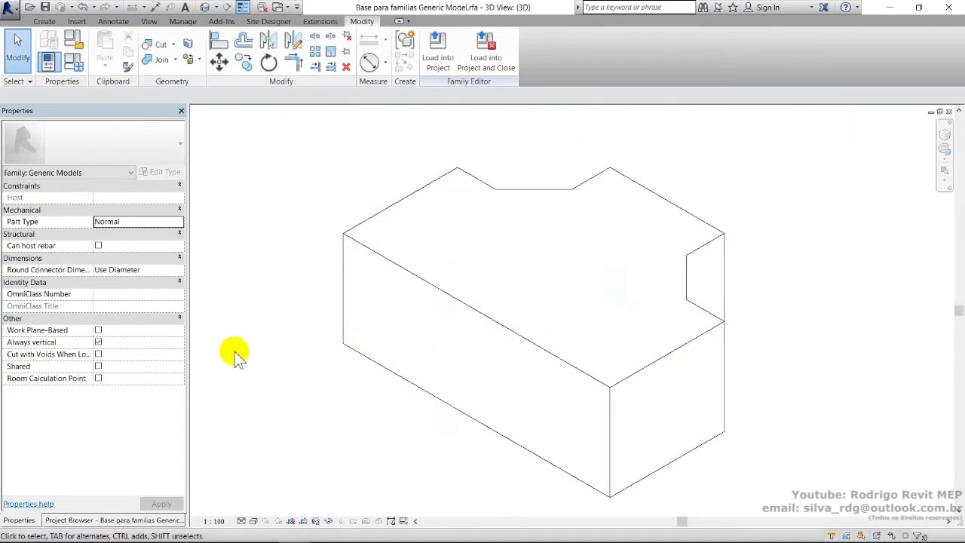
{"action": "left_click", "coordinate": [127, 519]}
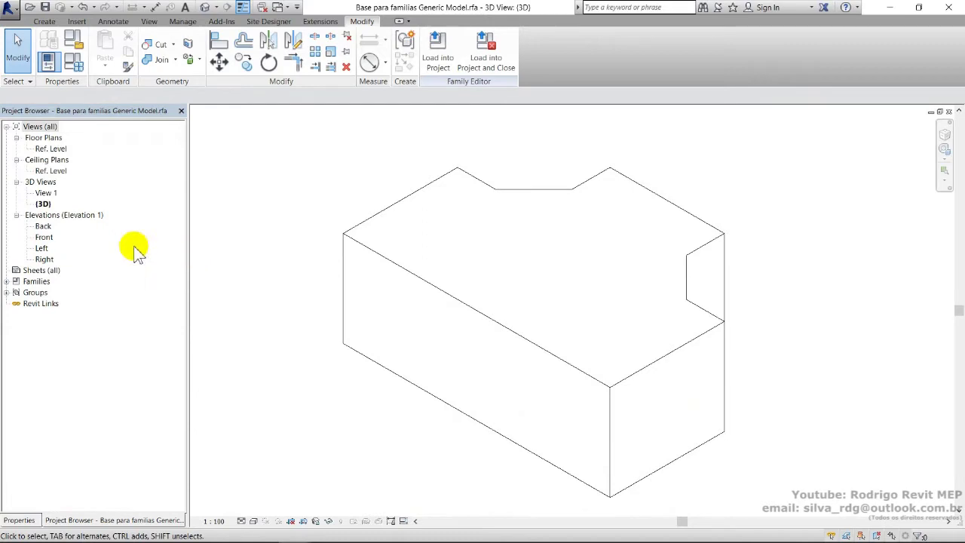
{"action": "left_click", "coordinate": [241, 521]}
{"action": "left_click", "coordinate": [253, 508]}
{"action": "left_click", "coordinate": [253, 521]}
{"action": "left_click", "coordinate": [276, 475]}
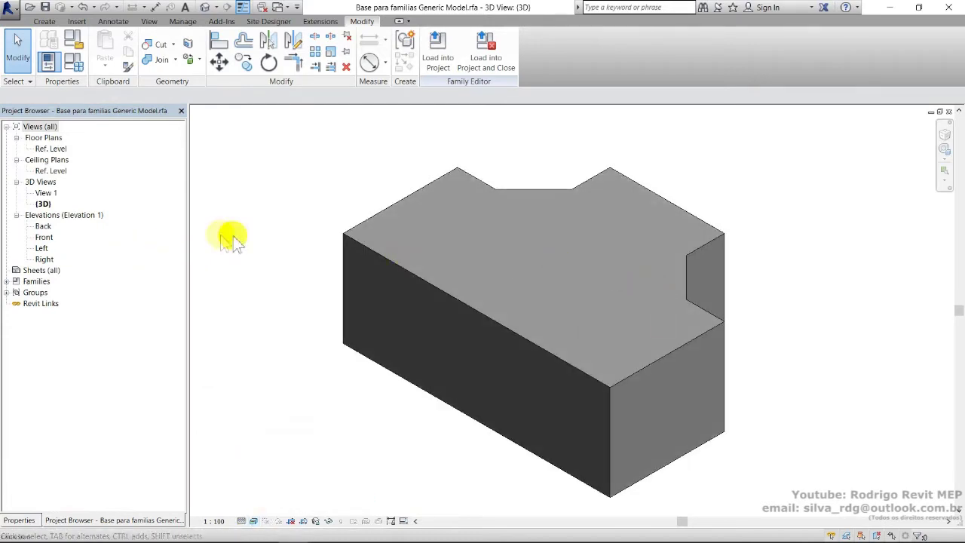
Open the Left elevation and set it to fine detail level and the Realistic visual style.
{"action": "double_click", "coordinate": [43, 248]}
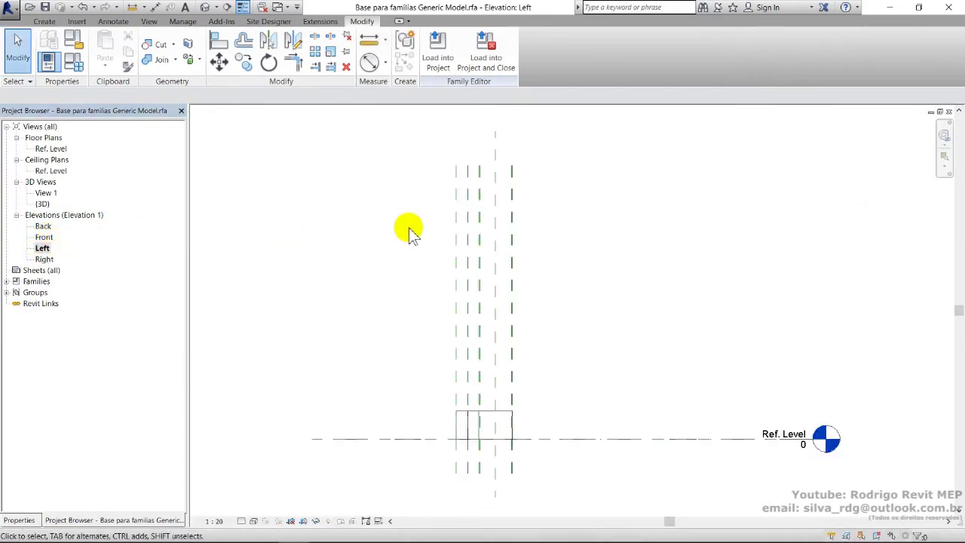
{"action": "middle_click_drag", "start_coordinate": [537, 262], "coordinate": [545, 382]}
{"action": "scroll", "coordinate": [592, 359], "scroll_direction": "up", "scroll_amount": 1}
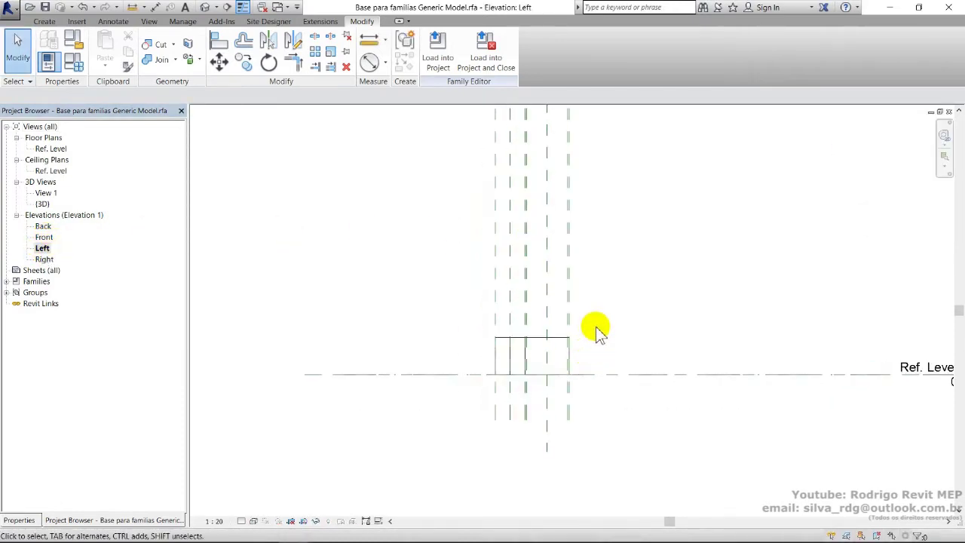
{"action": "left_click", "coordinate": [243, 520]}
{"action": "left_click", "coordinate": [243, 508]}
{"action": "left_click", "coordinate": [253, 520]}
{"action": "left_click", "coordinate": [275, 495]}
{"action": "scroll", "coordinate": [475, 348], "scroll_direction": "down", "scroll_amount": 1}
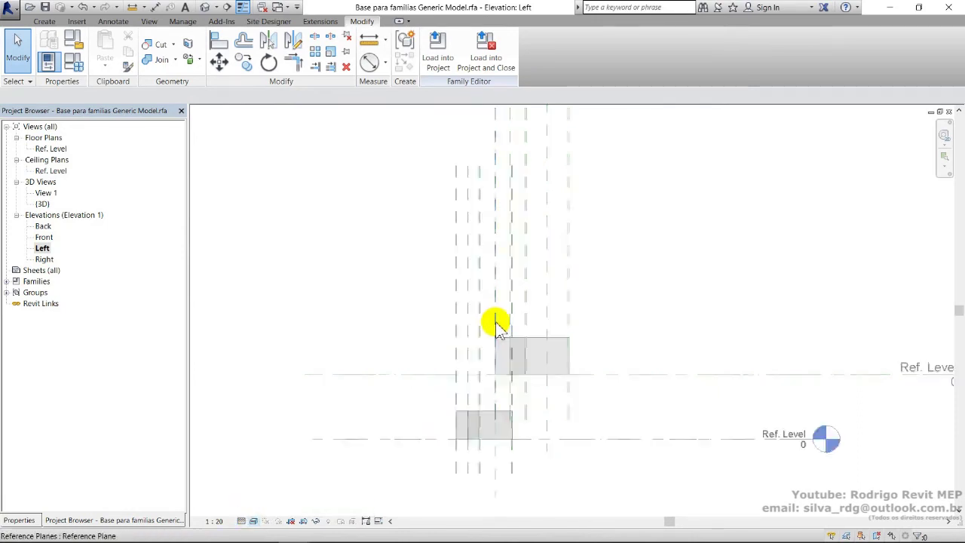
Hide the Levels annotation category in the Left elevation's visibility overrides.
{"action": "key", "text": "v"}
{"action": "key", "text": "g"}
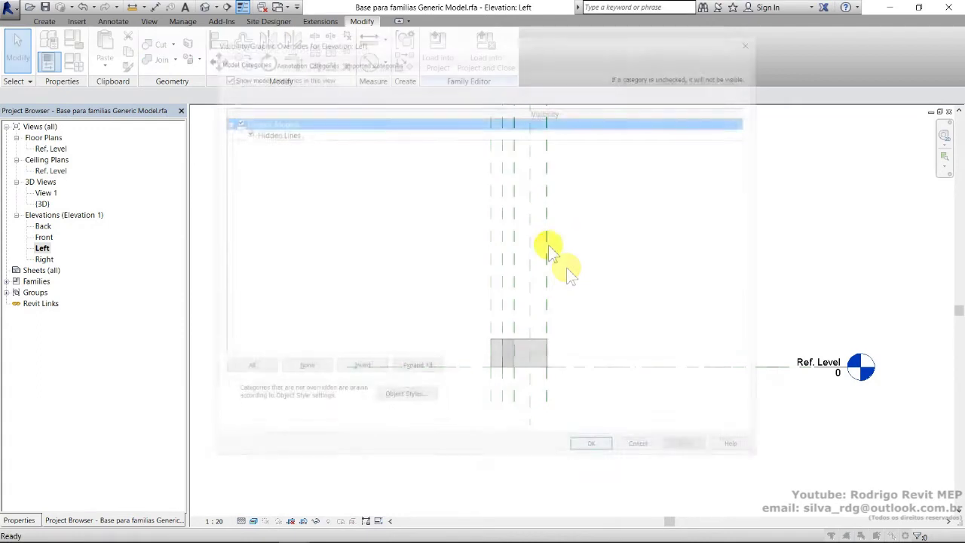
{"action": "left_click", "coordinate": [294, 61]}
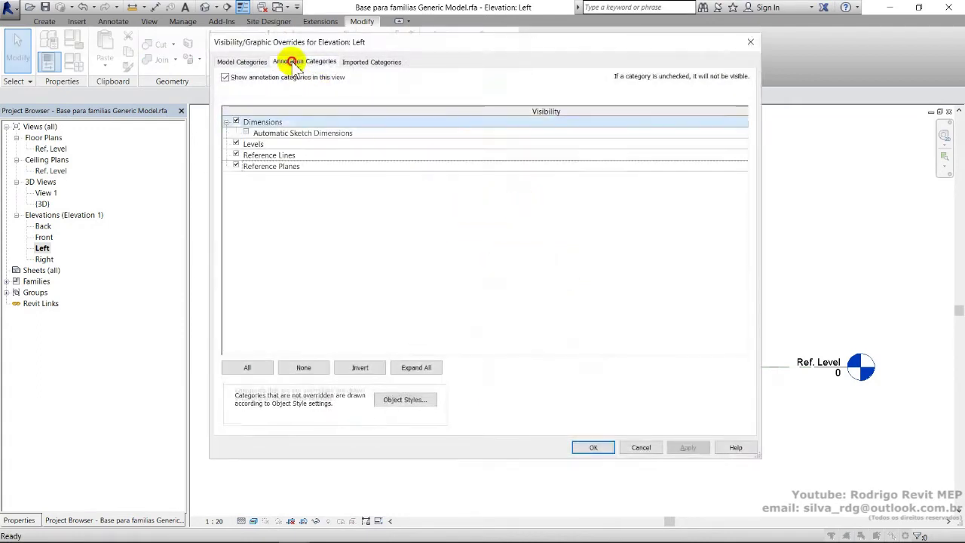
{"action": "left_click", "coordinate": [236, 144]}
{"action": "left_click", "coordinate": [593, 447]}
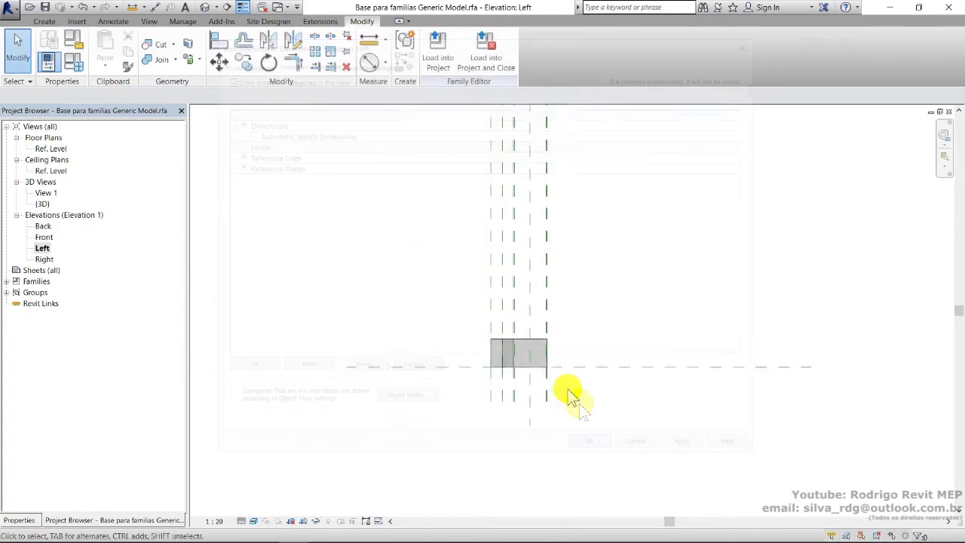
Draw a horizontal reference plane across the extrusion in the Left elevation, between the base plane and the solid's top edge.
{"action": "left_click", "coordinate": [607, 337]}
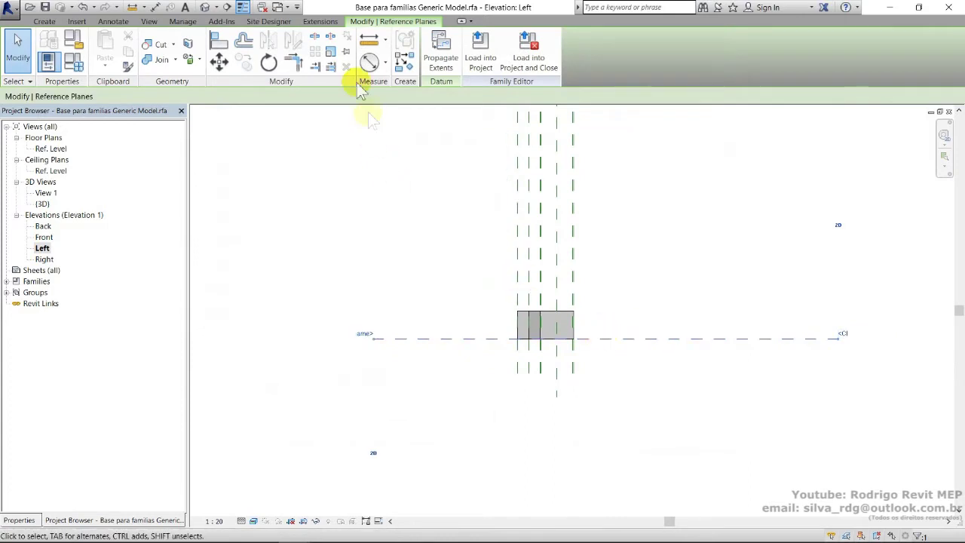
{"action": "scroll", "coordinate": [641, 331], "scroll_direction": "up", "scroll_amount": 1}
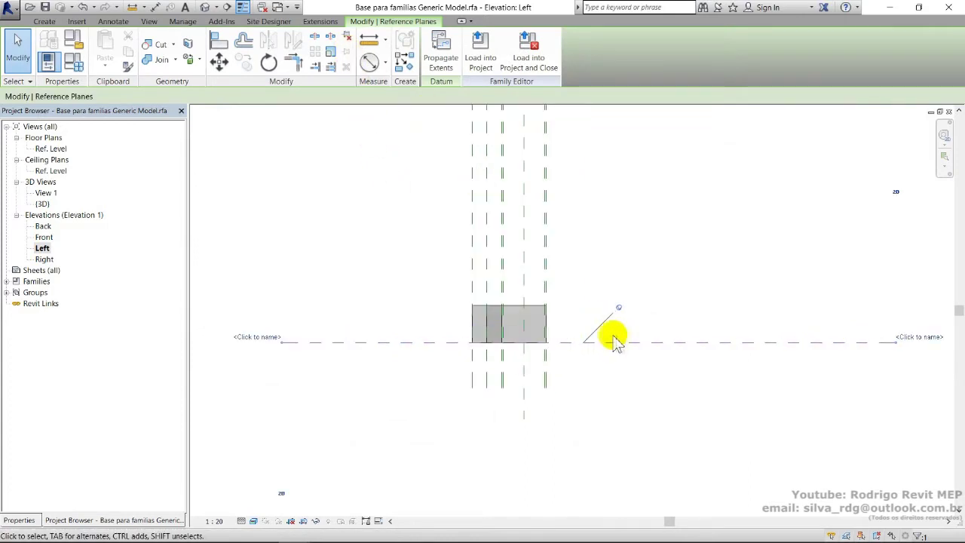
{"action": "key", "text": "Escape"}
{"action": "left_click", "coordinate": [46, 22]}
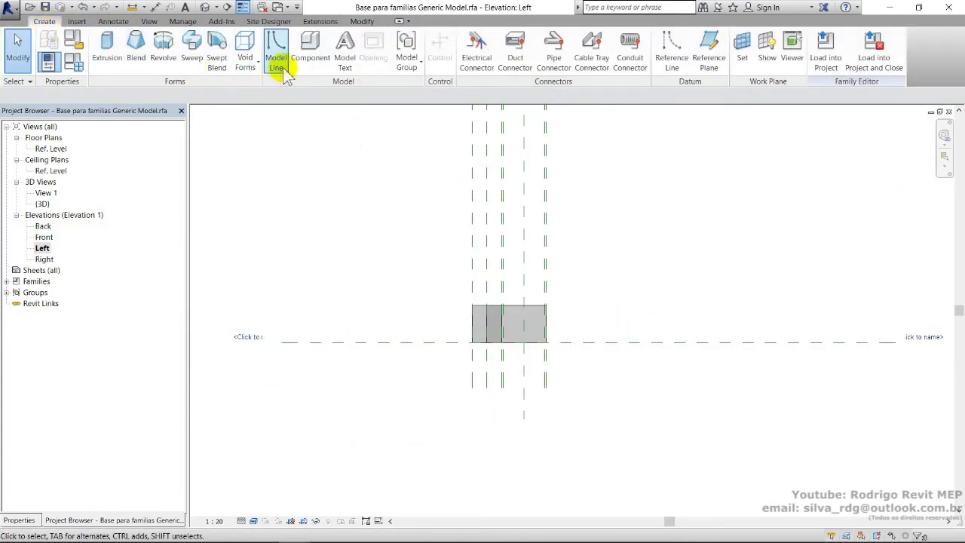
{"action": "left_click", "coordinate": [709, 45]}
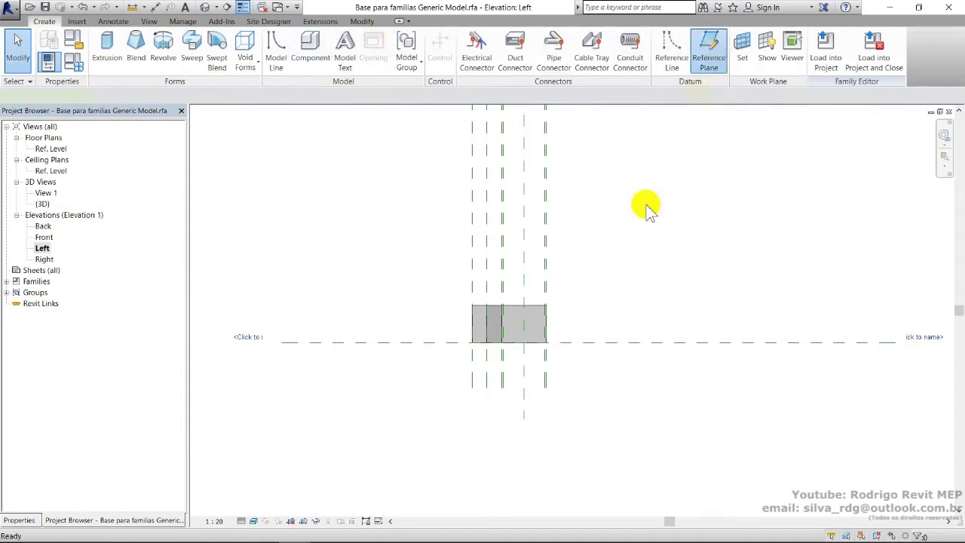
{"action": "left_click", "coordinate": [435, 327]}
{"action": "left_click", "coordinate": [626, 327]}
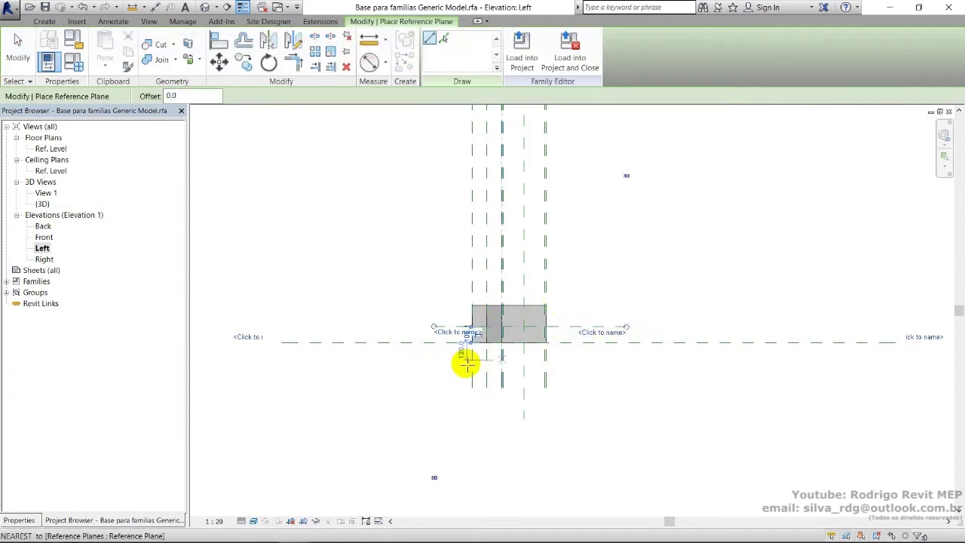
Draw a second horizontal reference plane in the Left elevation, below the base plane and the extrusion.
{"action": "left_click", "coordinate": [425, 366]}
{"action": "left_click", "coordinate": [625, 367]}
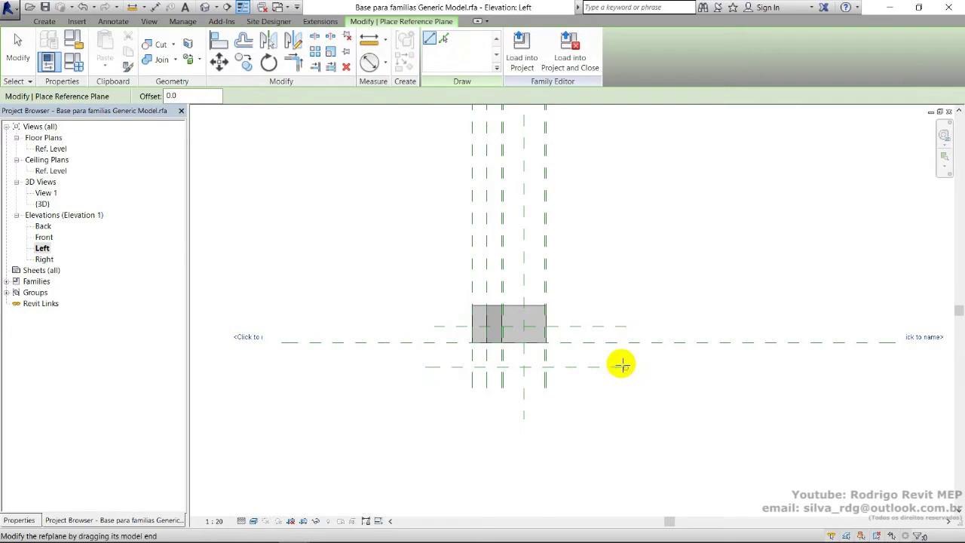
{"action": "key", "text": "Escape"}
{"action": "key", "text": "Escape"}
Dimension the three horizontal reference planes in one aligned chain and make the spacing equal about the base plane.
{"action": "scroll", "coordinate": [582, 343], "scroll_direction": "up", "scroll_amount": 2}
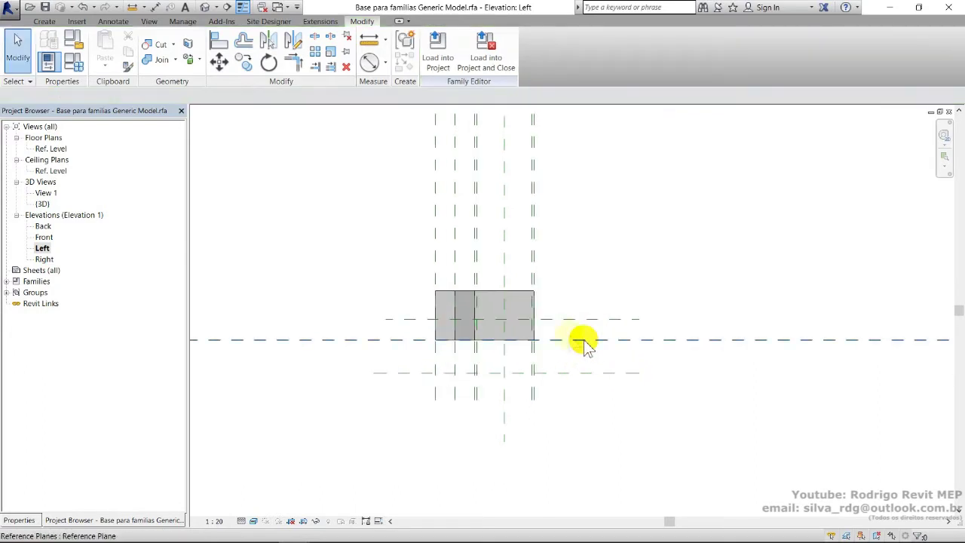
{"action": "left_click", "coordinate": [113, 21]}
{"action": "left_click", "coordinate": [53, 49]}
{"action": "scroll", "coordinate": [398, 366], "scroll_direction": "up", "scroll_amount": 2}
{"action": "left_click", "coordinate": [441, 402]}
{"action": "left_click", "coordinate": [441, 352]}
{"action": "left_click", "coordinate": [442, 321]}
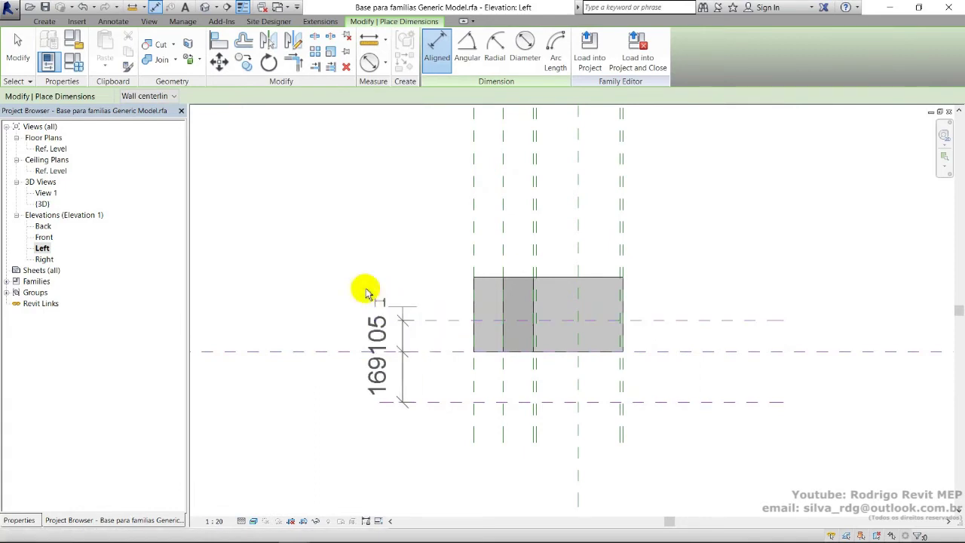
{"action": "left_click", "coordinate": [363, 298]}
{"action": "left_click", "coordinate": [435, 364]}
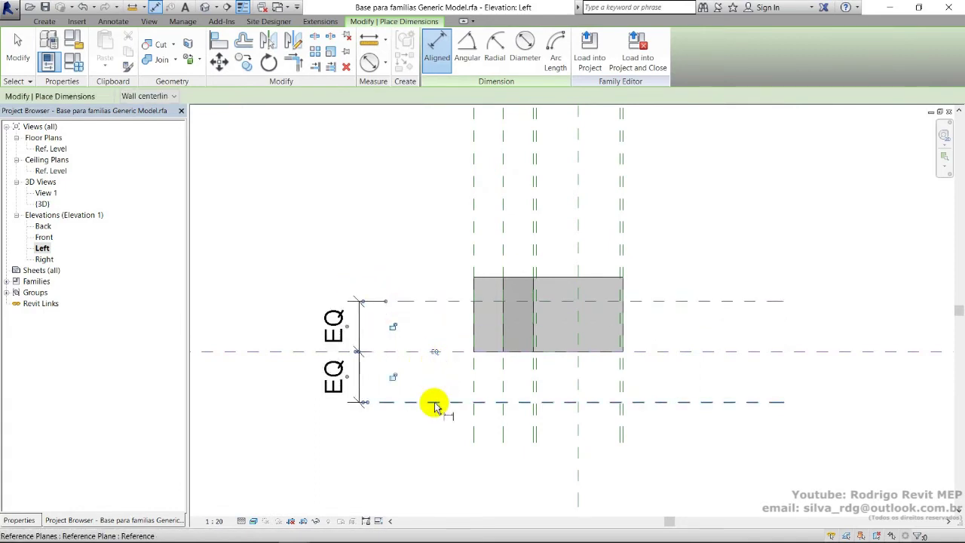
Add an aligned overall dimension between the lower and upper horizontal reference planes, beside the equal-spacing dimension.
{"action": "left_click", "coordinate": [437, 402]}
{"action": "left_click", "coordinate": [398, 302]}
{"action": "left_click", "coordinate": [308, 316]}
{"action": "key", "text": "Escape"}
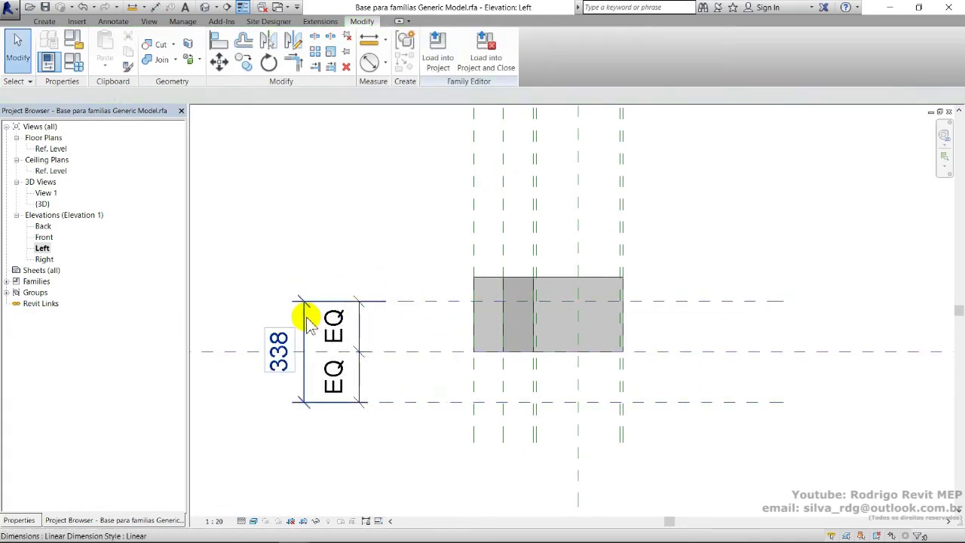
Label the overall height dimension with a new instance family parameter named Altura.
{"action": "left_click", "coordinate": [305, 319]}
{"action": "left_click", "coordinate": [273, 96]}
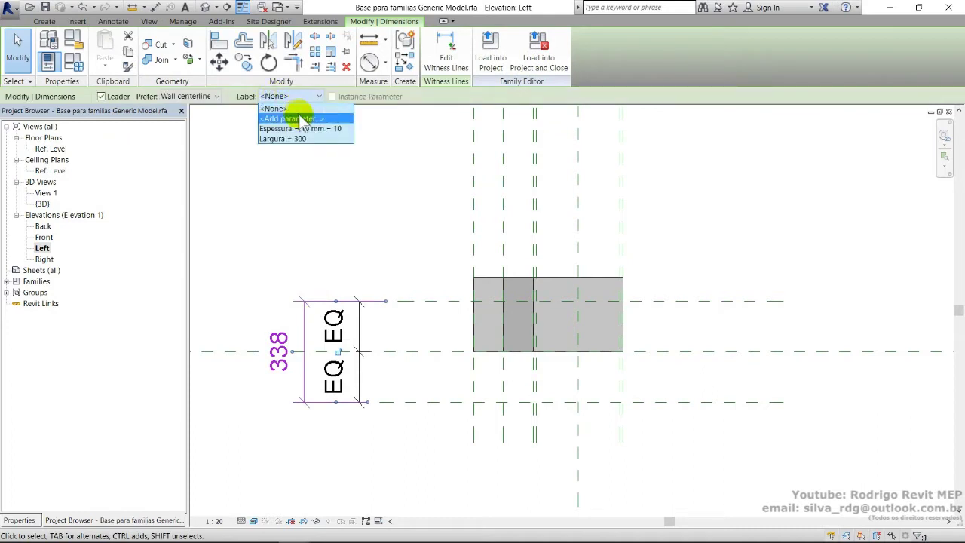
{"action": "left_click", "coordinate": [304, 120]}
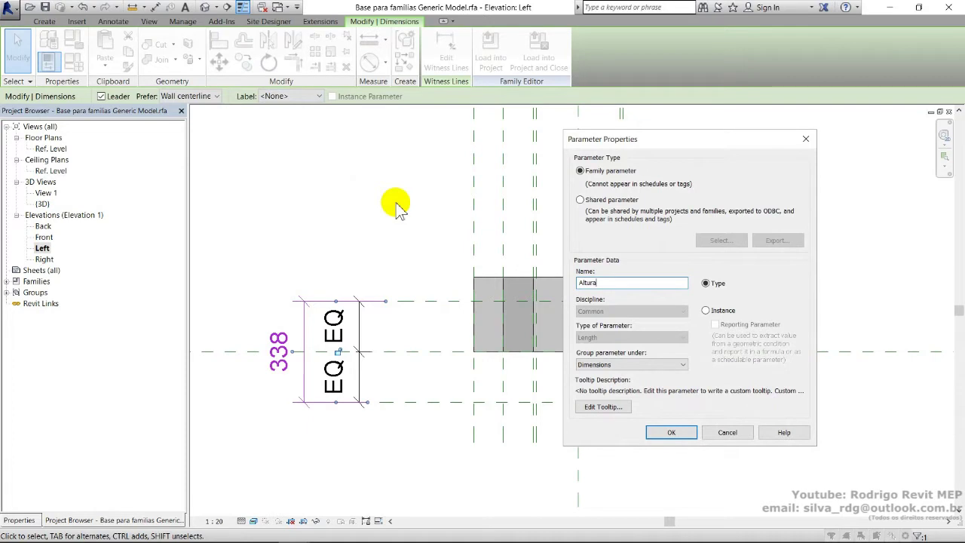
{"action": "left_click", "coordinate": [706, 311]}
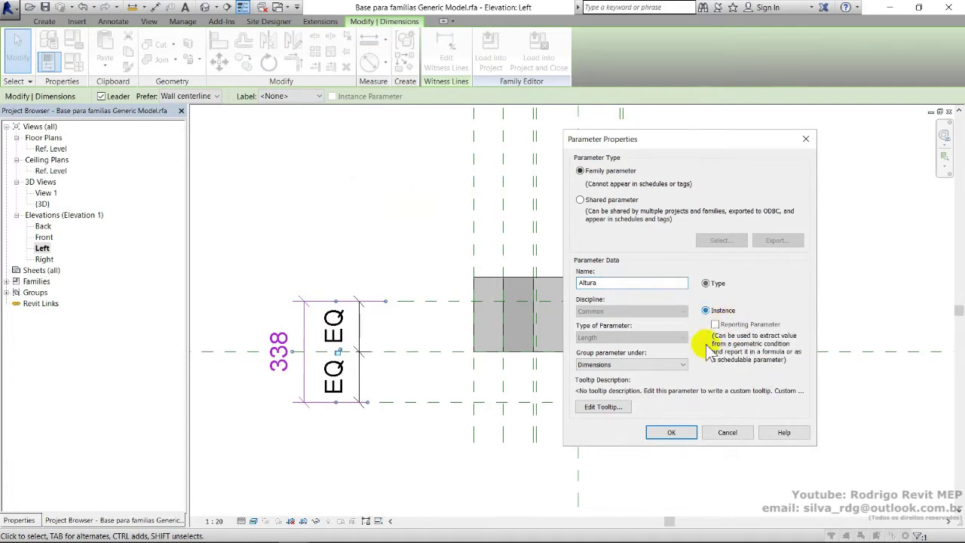
{"action": "left_click", "coordinate": [673, 432]}
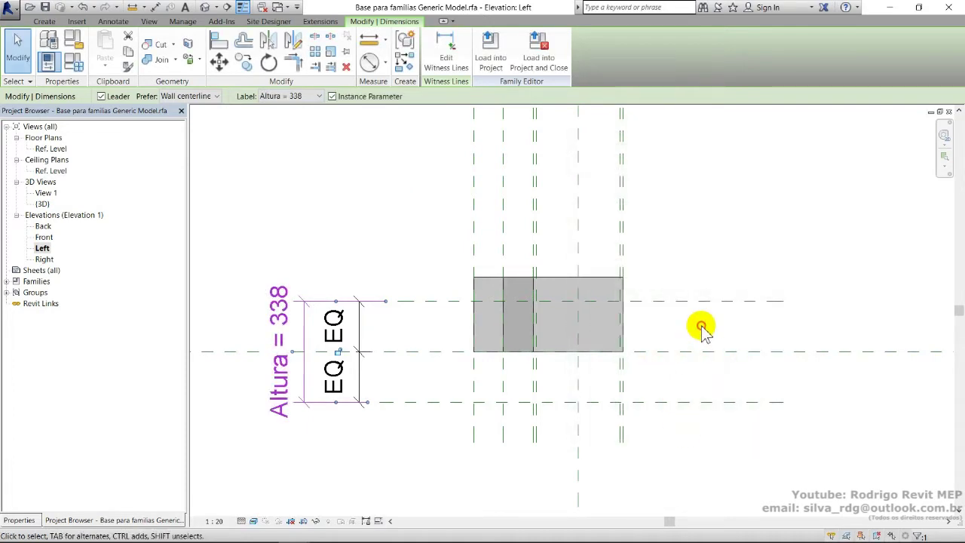
{"action": "left_click", "coordinate": [701, 328]}
Stretch the extrusion's bottom and top faces to the lower and upper reference planes and lock both alignments.
{"action": "left_click", "coordinate": [560, 297]}
{"action": "left_click_drag", "start_coordinate": [550, 357], "coordinate": [554, 405]}
{"action": "left_click", "coordinate": [567, 419]}
{"action": "left_click_drag", "start_coordinate": [548, 275], "coordinate": [553, 301]}
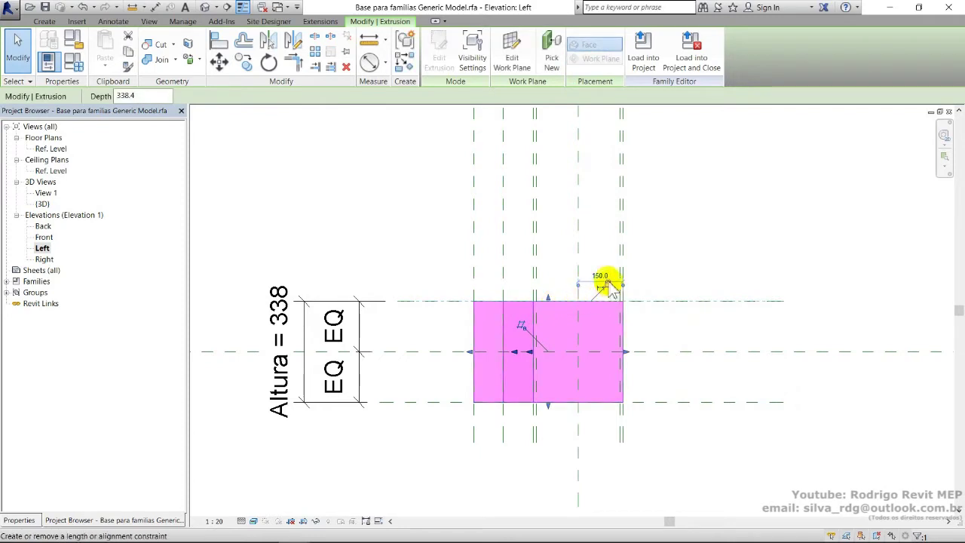
{"action": "left_click", "coordinate": [609, 285]}
Open the default 3D view and set the Altura parameter to 100 mm in the family types.
{"action": "left_click", "coordinate": [207, 7]}
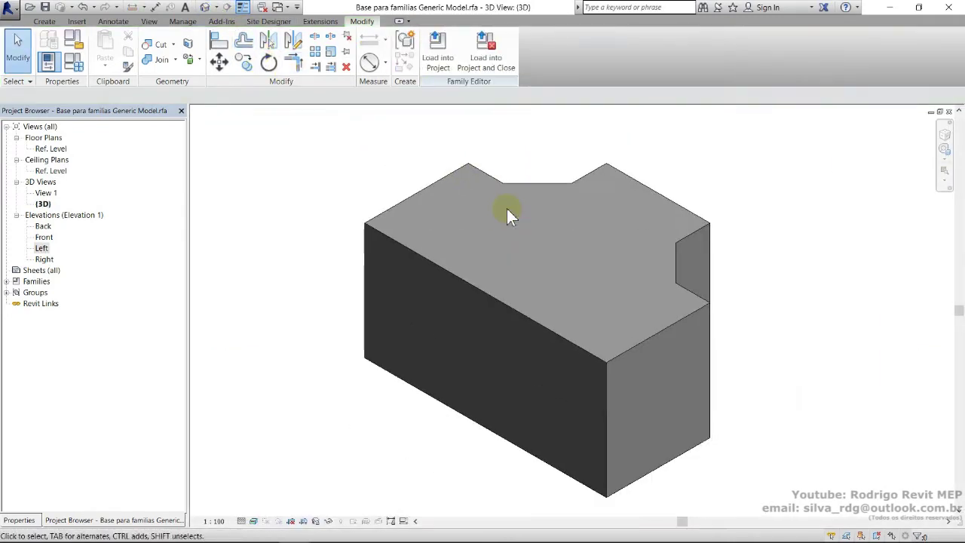
{"action": "left_click", "coordinate": [73, 66]}
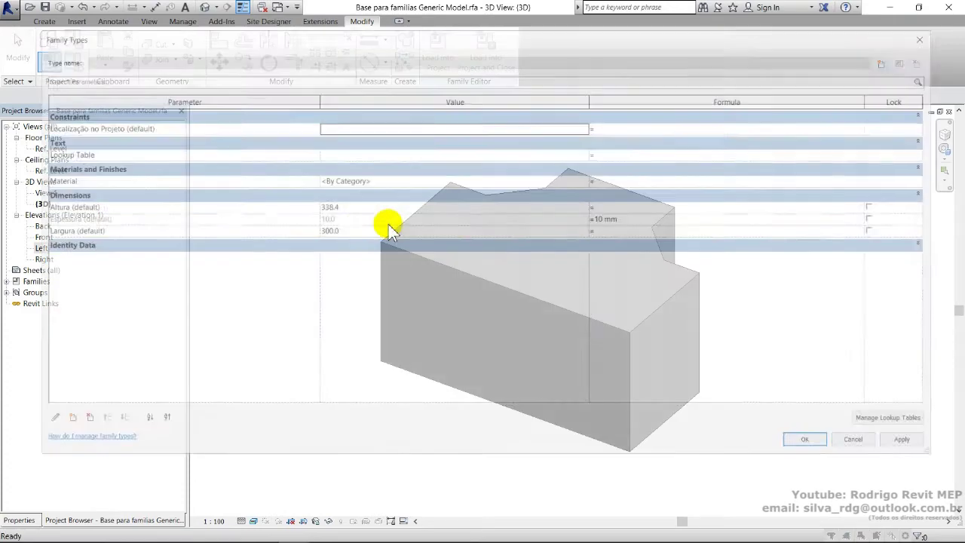
{"action": "left_click", "coordinate": [362, 205]}
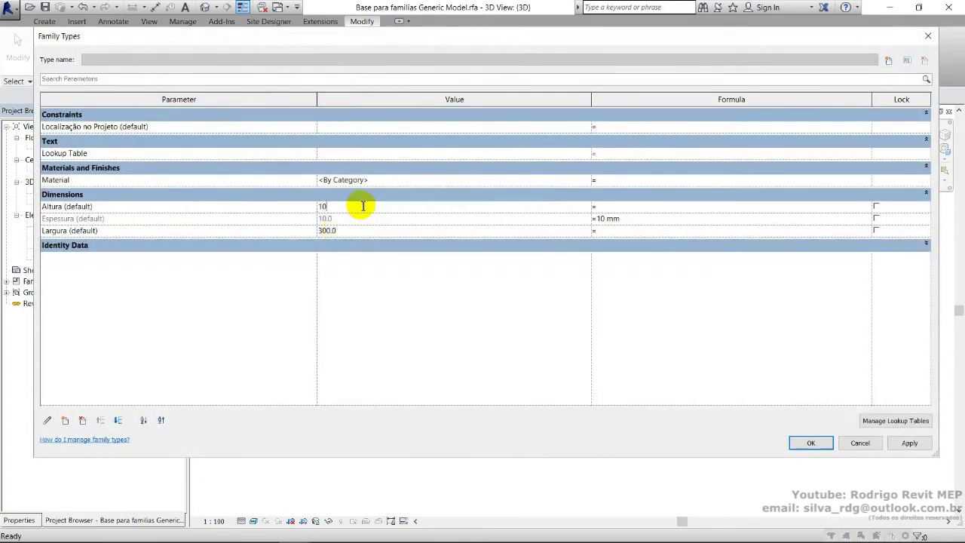
{"action": "left_click", "coordinate": [813, 443]}
{"action": "middle_click_drag", "start_coordinate": [610, 317], "coordinate": [336, 377], "text": "shift"}
{"action": "scroll", "coordinate": [595, 279], "scroll_direction": "up", "scroll_amount": 4}
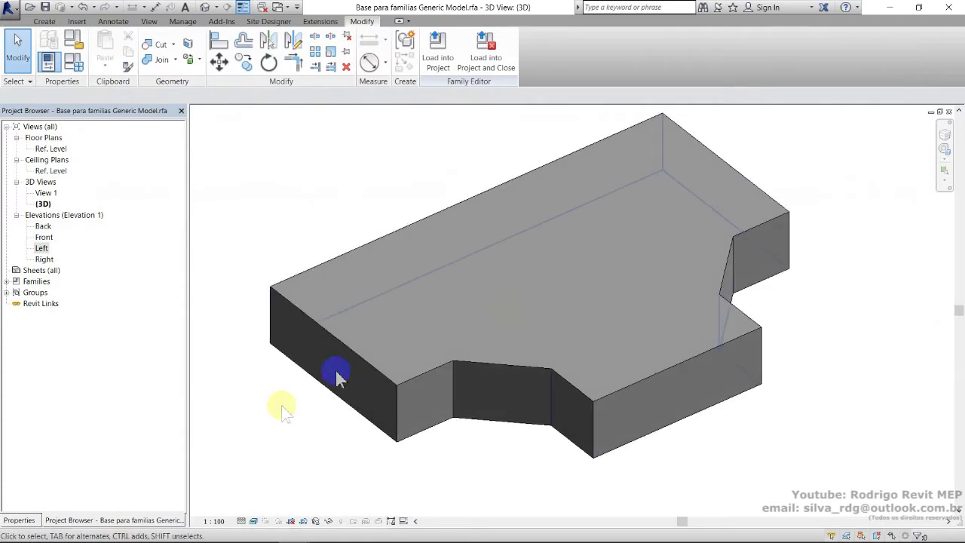
Review which views and detail levels the extrusion is displayed in through its visibility settings.
{"action": "left_click", "coordinate": [32, 520]}
{"action": "scroll", "coordinate": [487, 317], "scroll_direction": "down", "scroll_amount": 2}
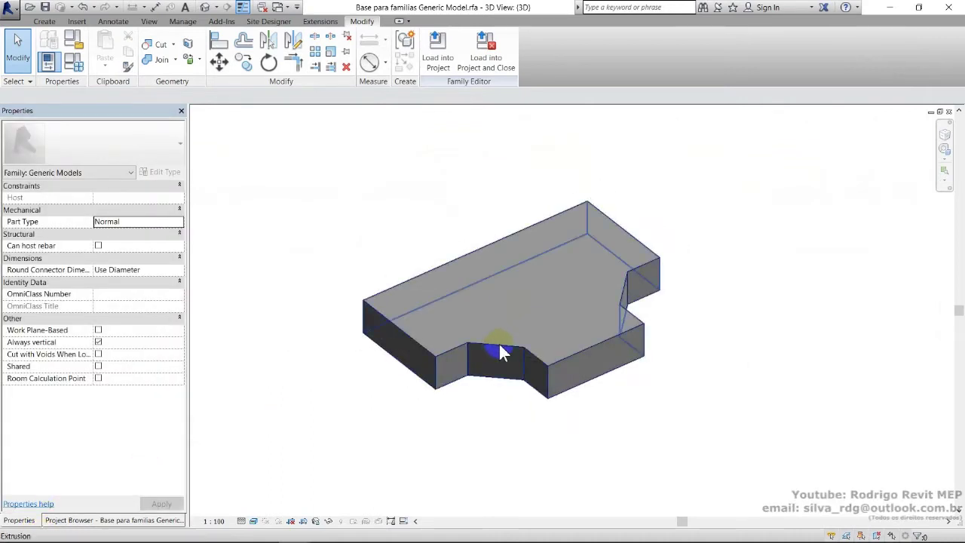
{"action": "left_click", "coordinate": [500, 349]}
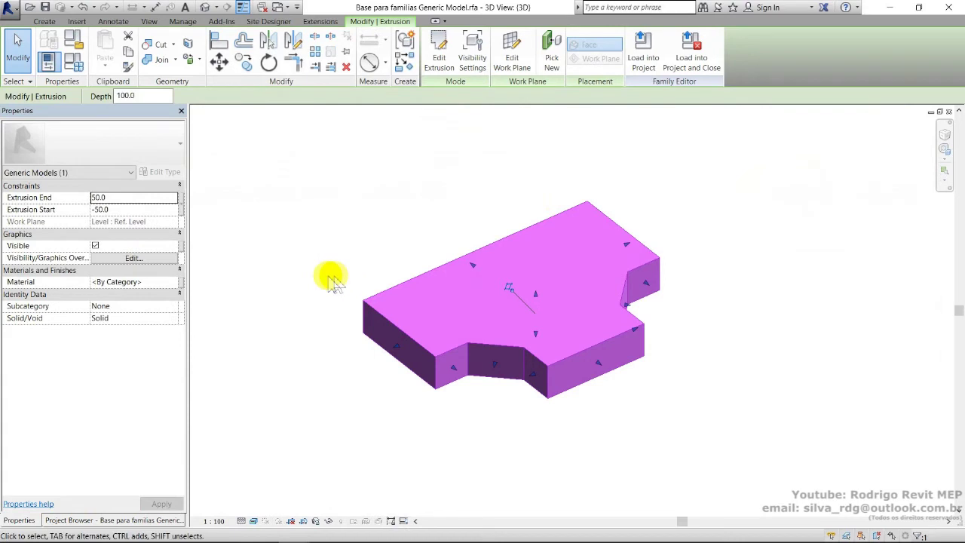
{"action": "left_click", "coordinate": [150, 261]}
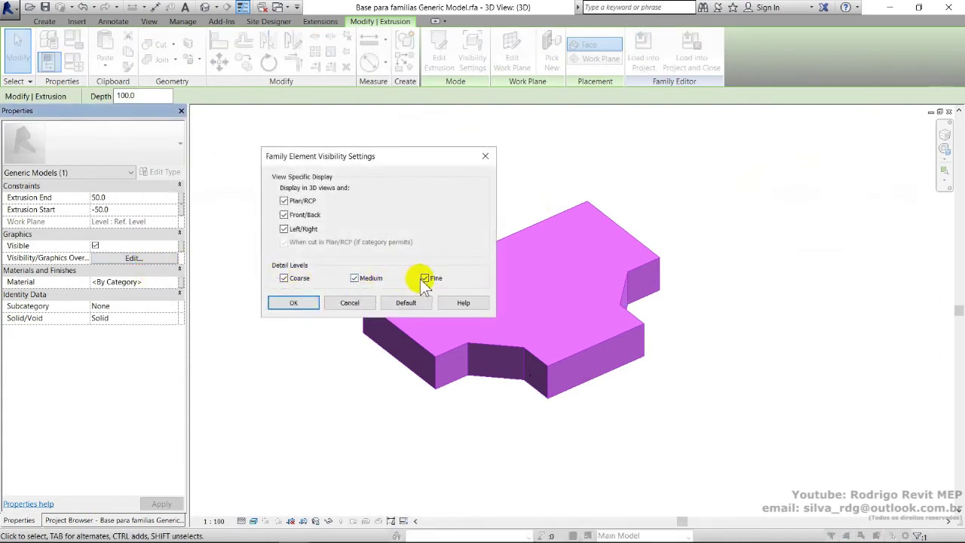
{"action": "left_click", "coordinate": [306, 302]}
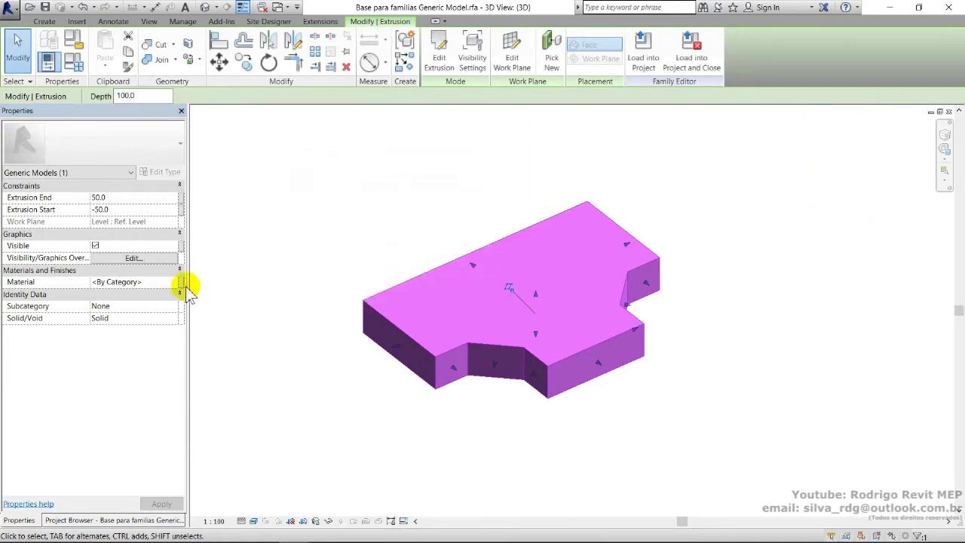
Associate the extrusion's material property with the existing Material family parameter.
{"action": "left_click", "coordinate": [183, 282]}
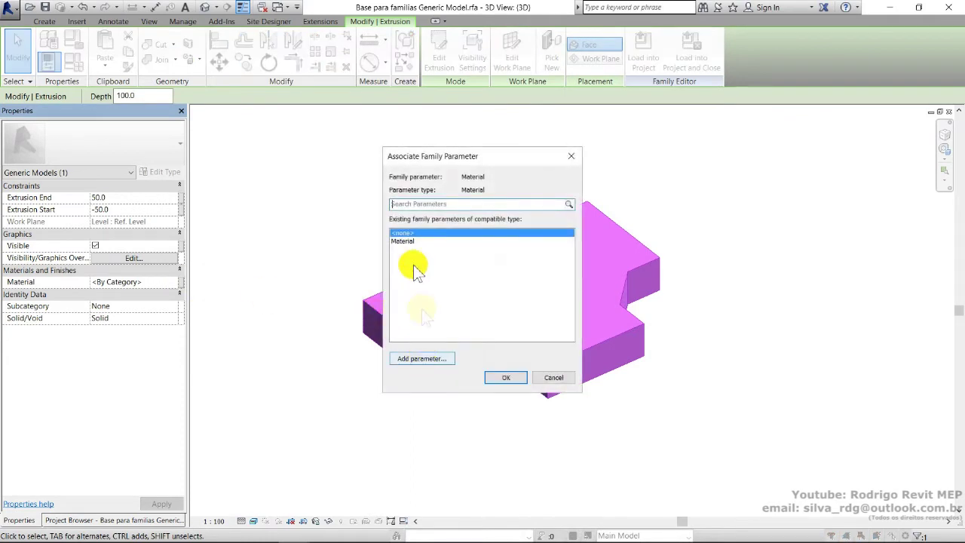
{"action": "left_click", "coordinate": [407, 240]}
{"action": "left_click", "coordinate": [515, 377]}
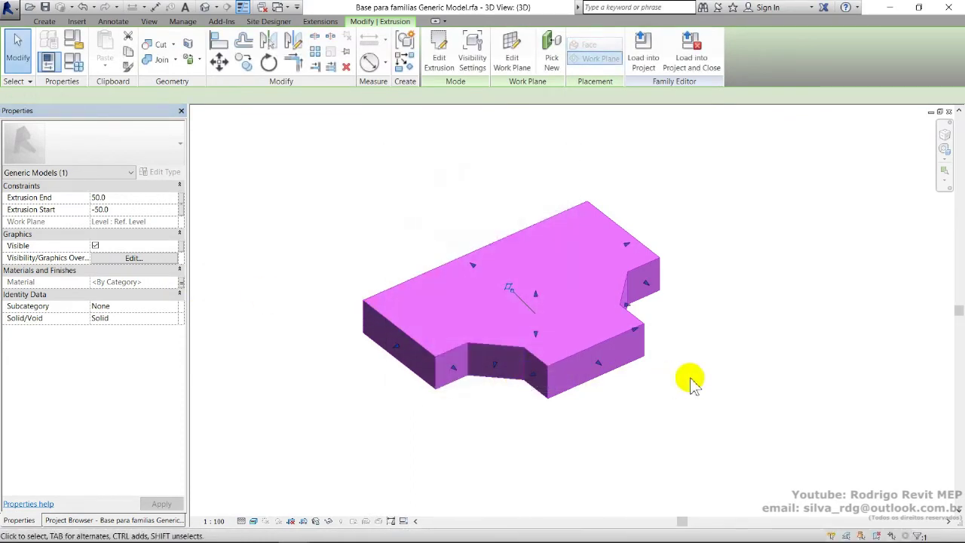
{"action": "left_click", "coordinate": [690, 380]}
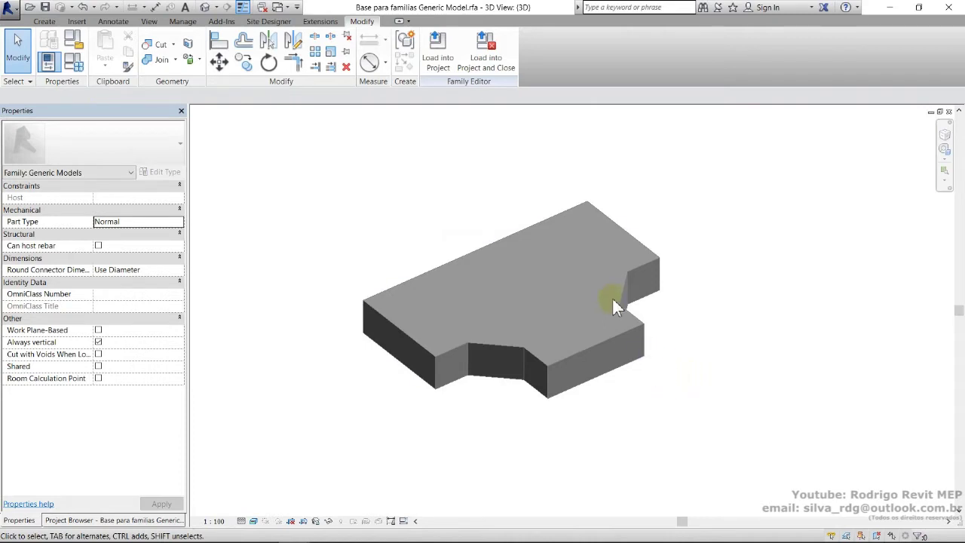
Flex the extrusion's width by setting the Largura parameter to 100 mm and then 500 mm.
{"action": "left_click", "coordinate": [75, 62]}
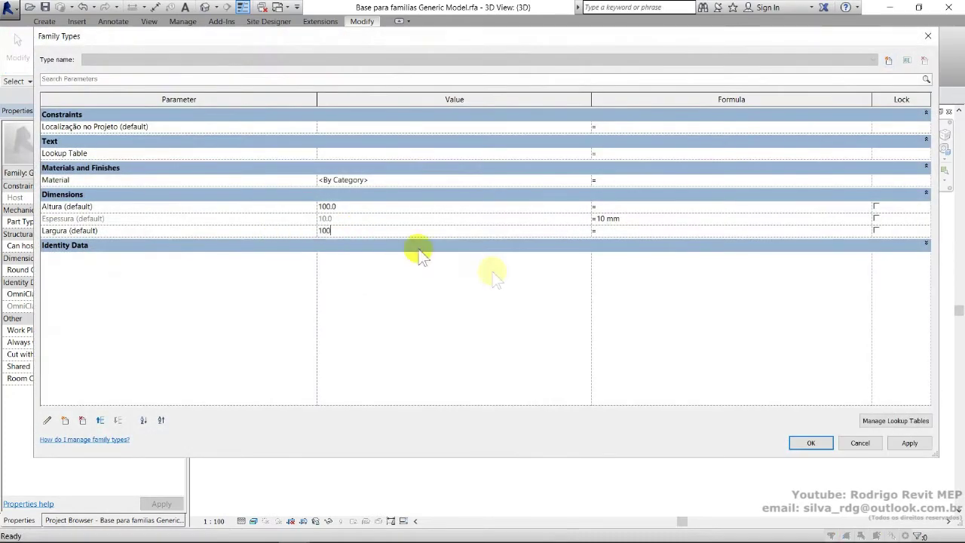
{"action": "left_click", "coordinate": [812, 443]}
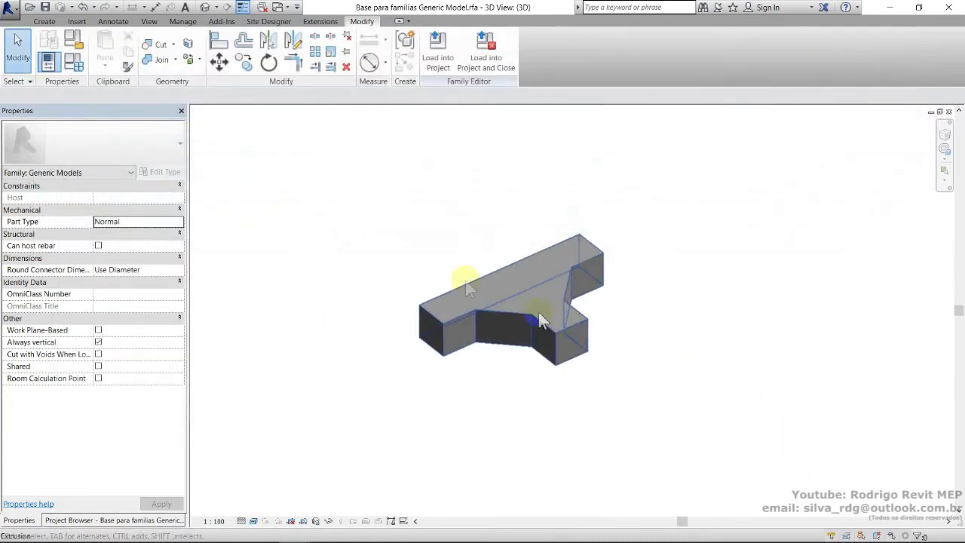
{"action": "key", "text": "f"}
{"action": "key", "text": "t"}
{"action": "left_click", "coordinate": [354, 230]}
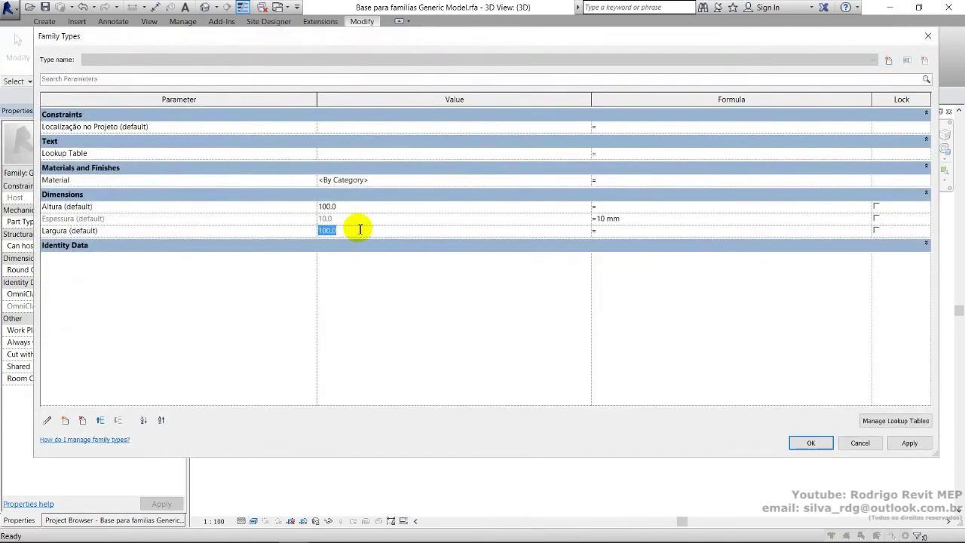
{"action": "left_click", "coordinate": [824, 444]}
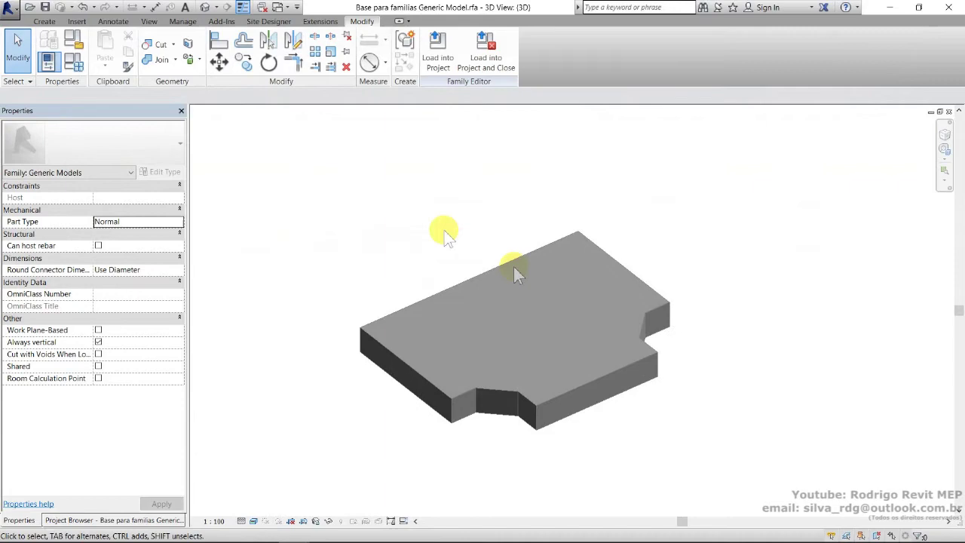
Set the Largura parameter to 300 mm in the family types.
{"action": "left_click", "coordinate": [74, 62]}
{"action": "left_click", "coordinate": [363, 230]}
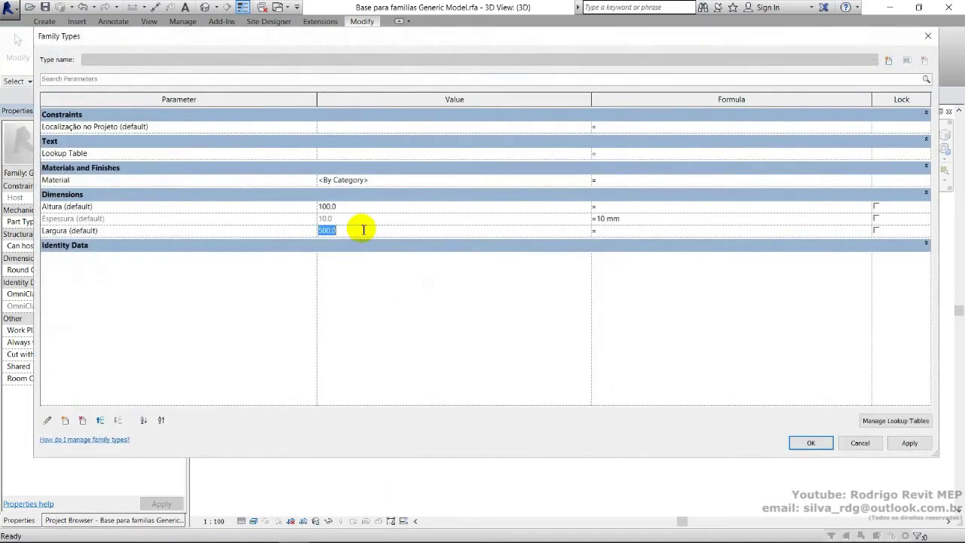
{"action": "left_click", "coordinate": [813, 443]}
Open the Ref. Level floor plan and temporarily hide the T-shaped extrusion.
{"action": "left_click", "coordinate": [68, 520]}
{"action": "double_click", "coordinate": [52, 149]}
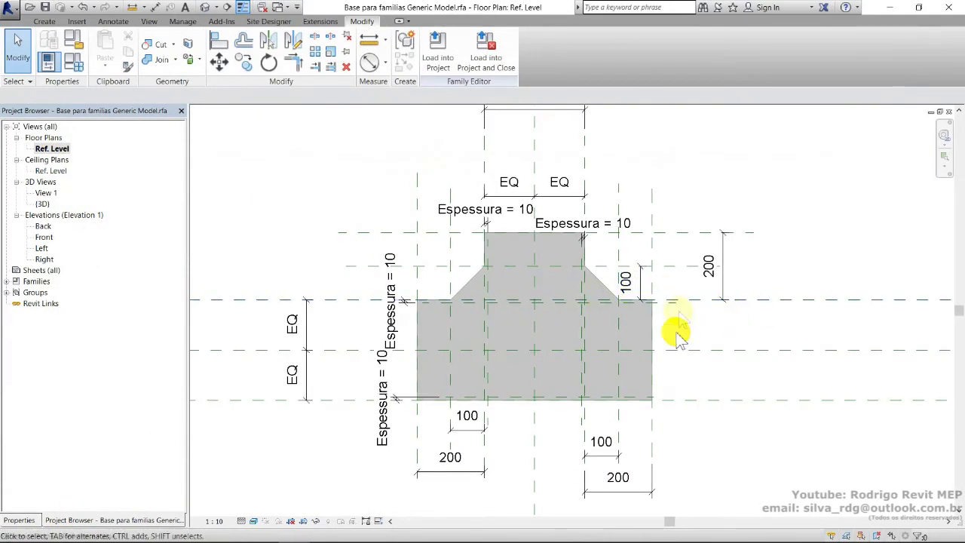
{"action": "left_click", "coordinate": [599, 280]}
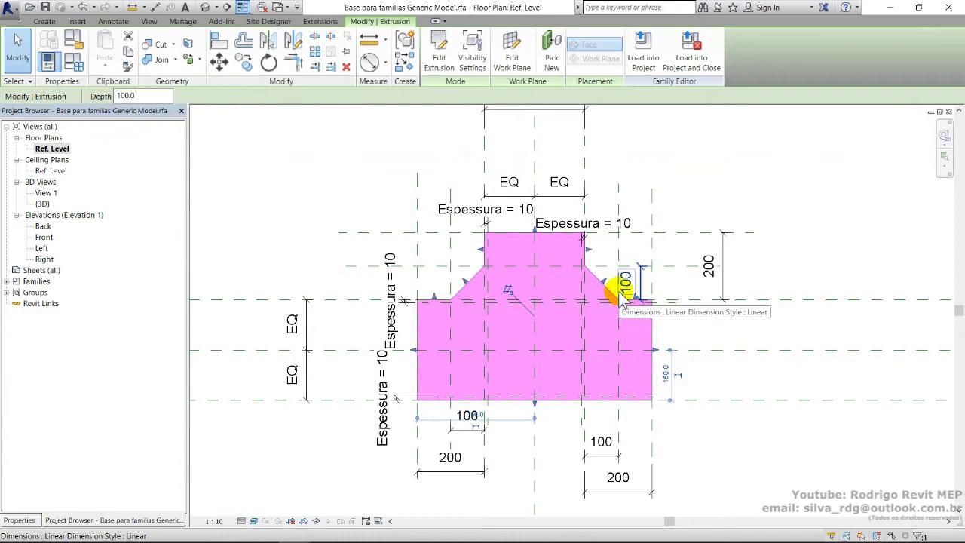
{"action": "key", "text": "h"}
{"action": "key", "text": "h"}
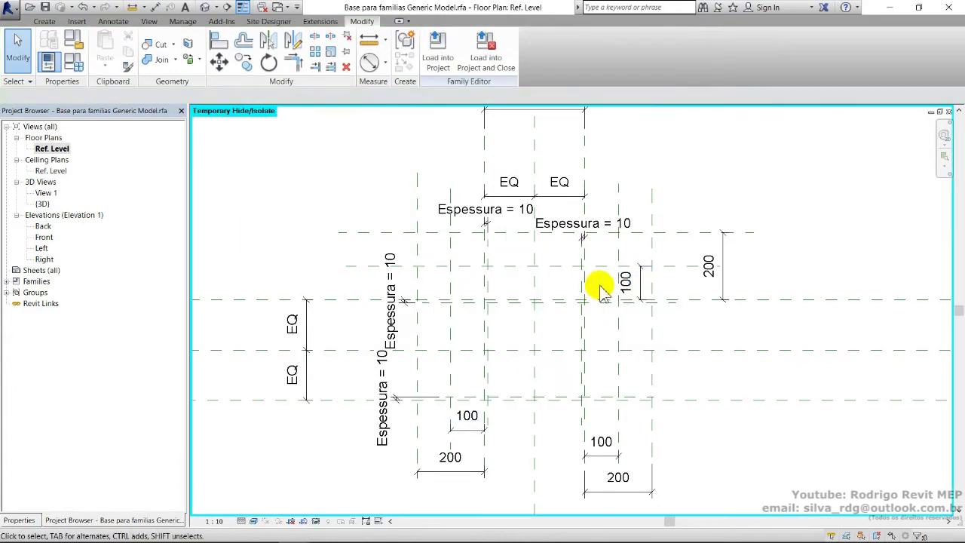
{"action": "middle_click_drag", "start_coordinate": [605, 293], "coordinate": [595, 278]}
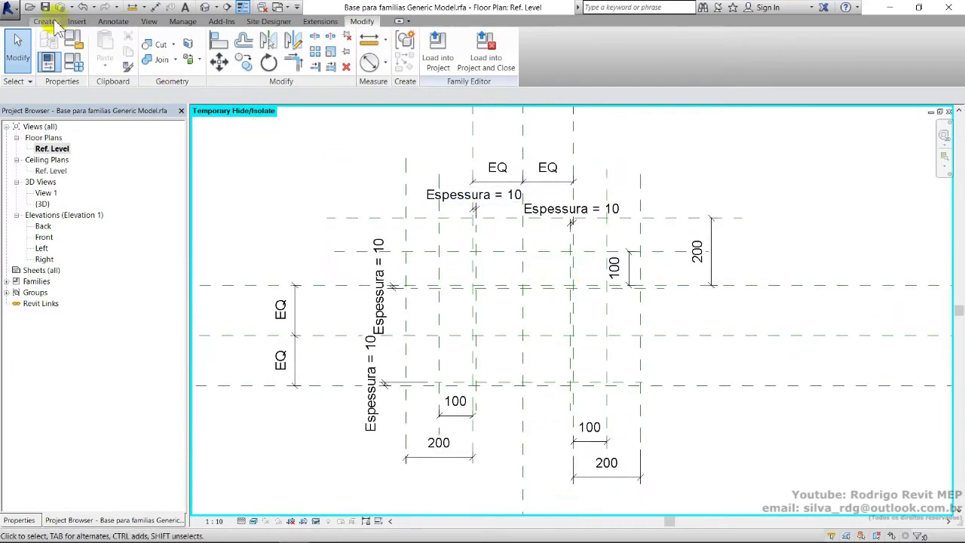
Start a new extrusion and sketch a 700 by 300 mm rectangle on the outer reference planes of the T's main bar.
{"action": "left_click", "coordinate": [50, 22]}
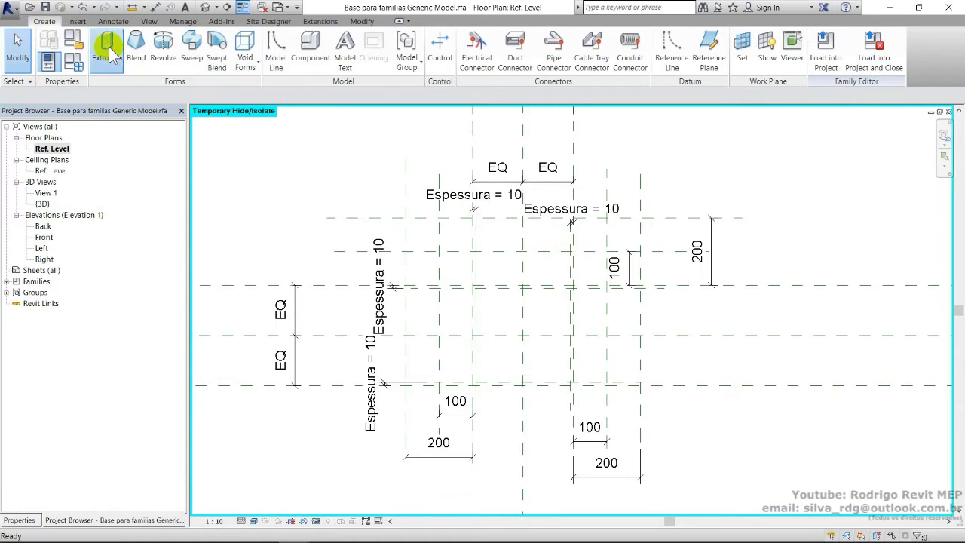
{"action": "left_click", "coordinate": [106, 50]}
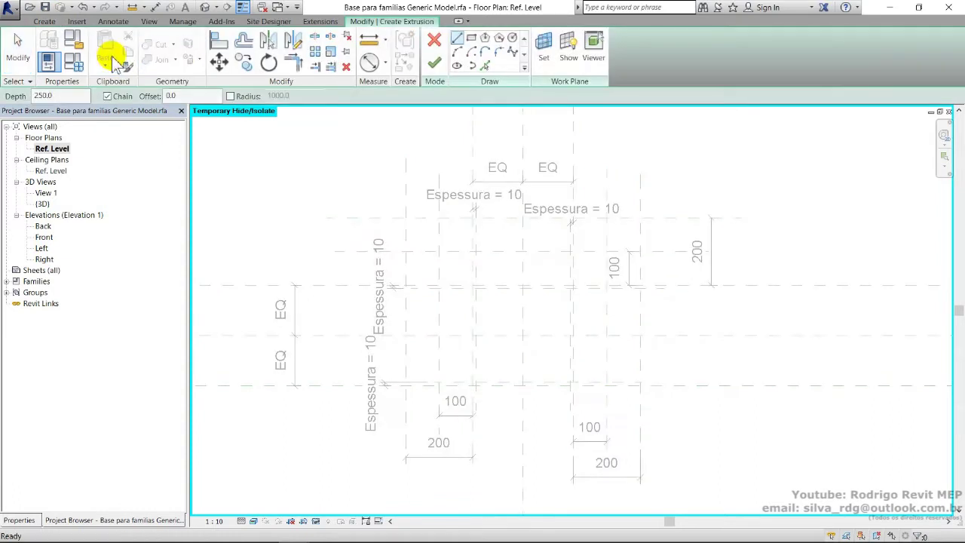
{"action": "left_click", "coordinate": [471, 37]}
{"action": "scroll", "coordinate": [460, 335], "scroll_direction": "up", "scroll_amount": 2}
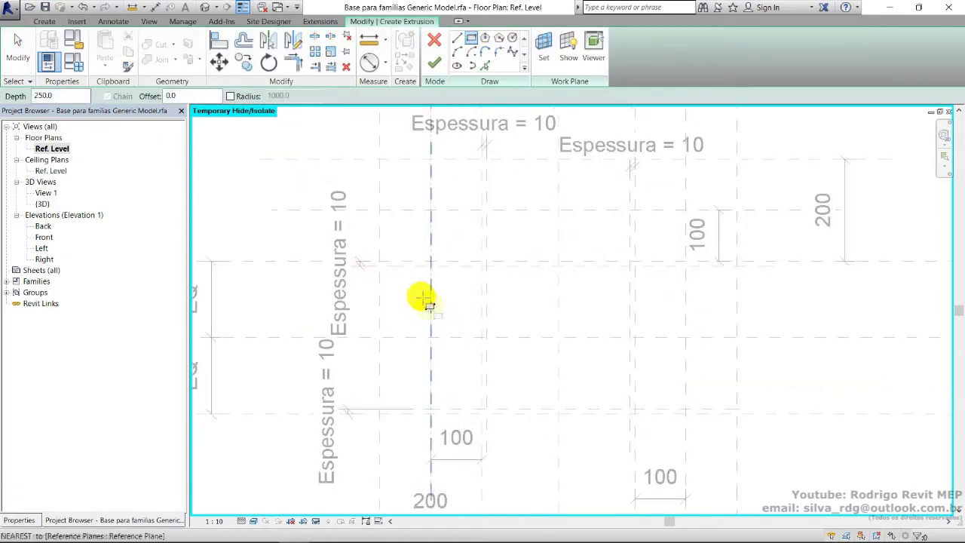
{"action": "left_click", "coordinate": [380, 262]}
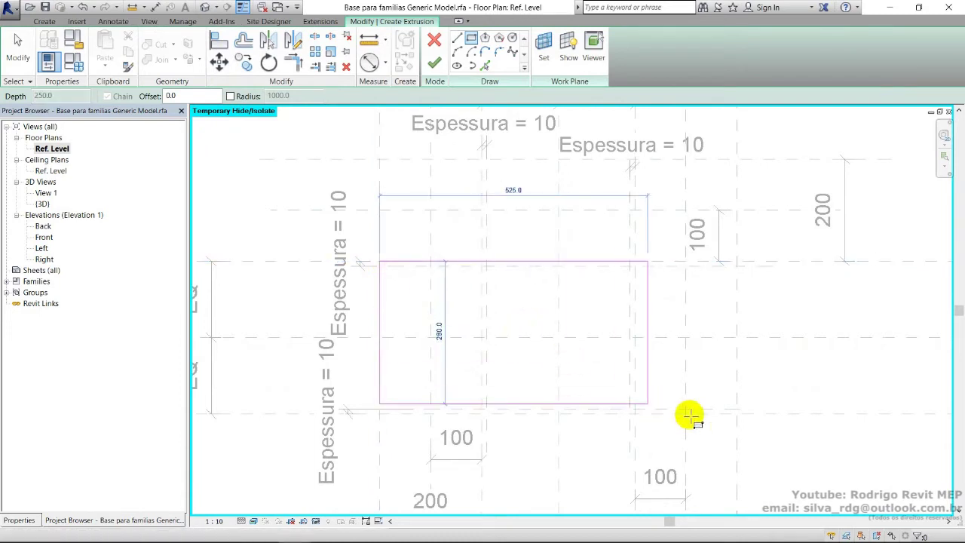
{"action": "left_click", "coordinate": [736, 413]}
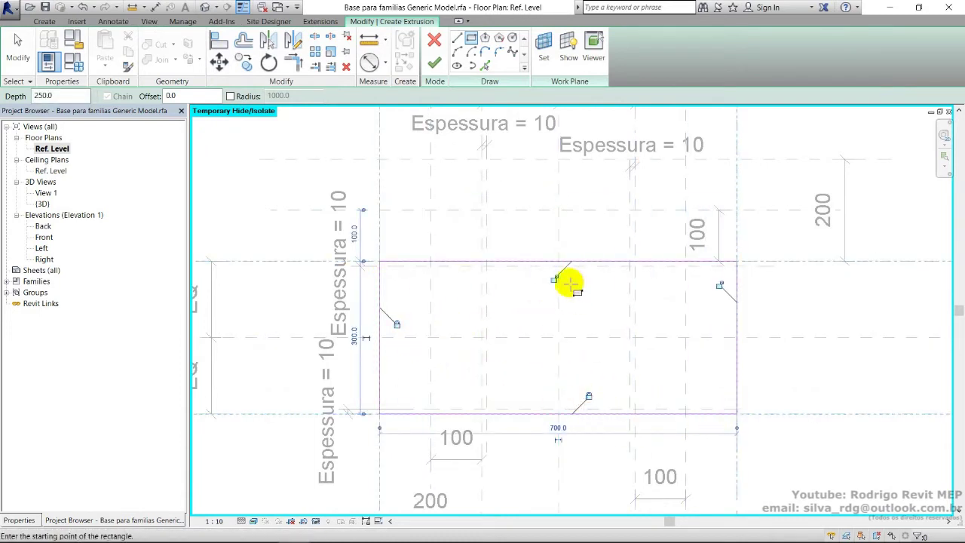
Delete the upper edge of the 700 by 300 mm rectangle in the extrusion sketch.
{"action": "key", "text": "Escape"}
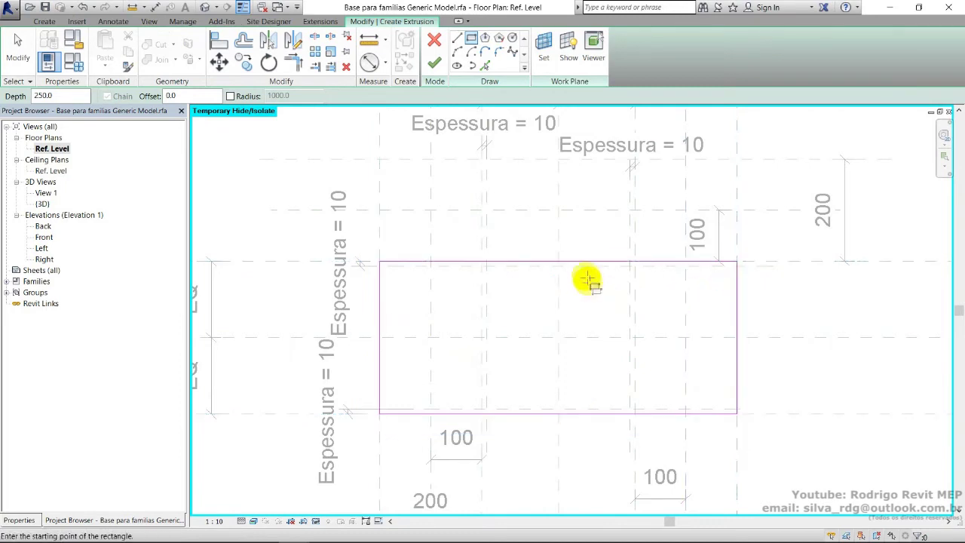
{"action": "key", "text": "Escape"}
{"action": "left_click", "coordinate": [582, 262]}
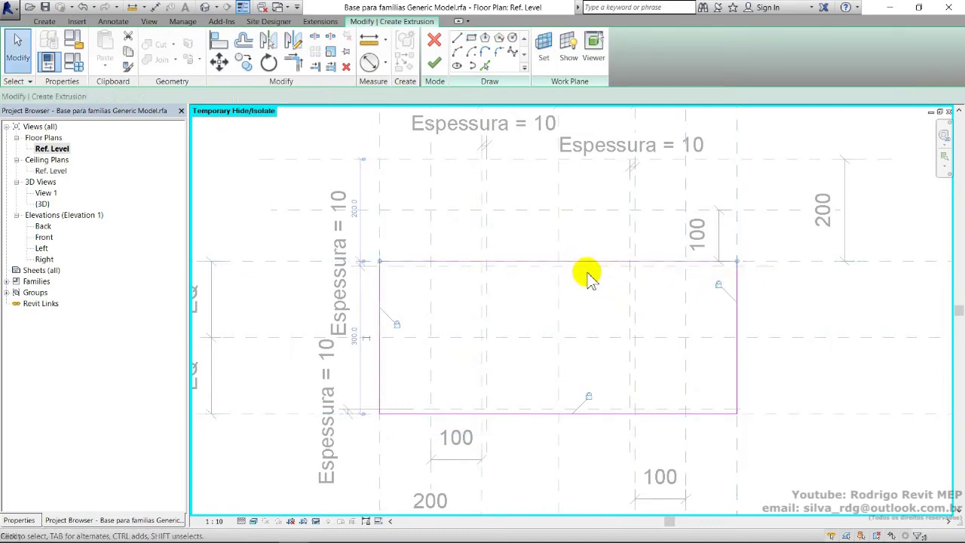
{"action": "key", "text": "Delete"}
Sketch a 300 by 200 mm rectangle on the T stem's outer reference planes, lock its sides, and remove its lower edge.
{"action": "left_click", "coordinate": [471, 40]}
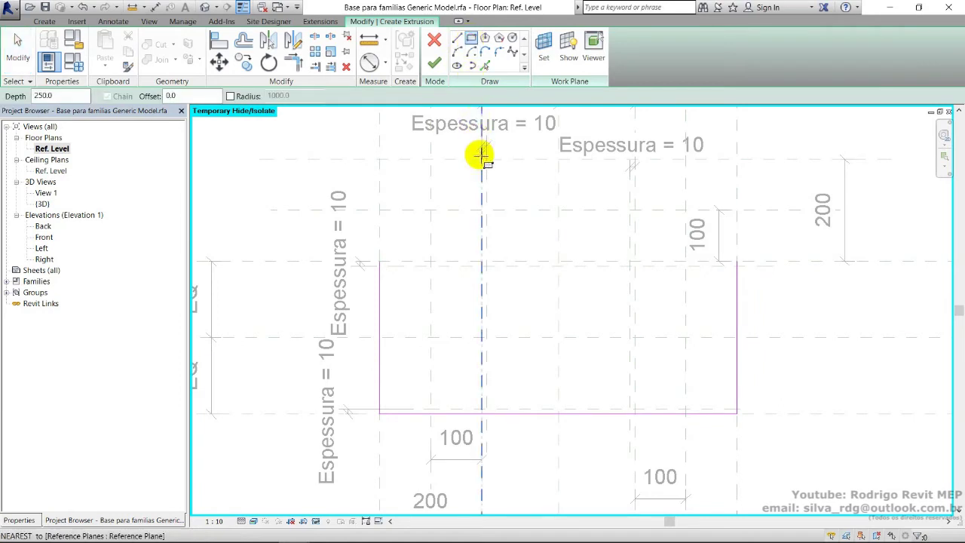
{"action": "left_click", "coordinate": [481, 157]}
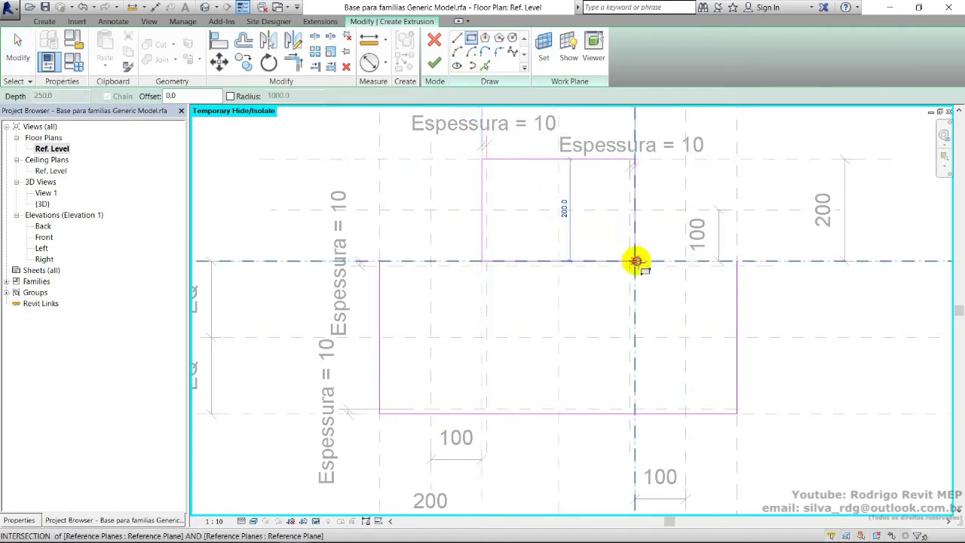
{"action": "left_click", "coordinate": [635, 262]}
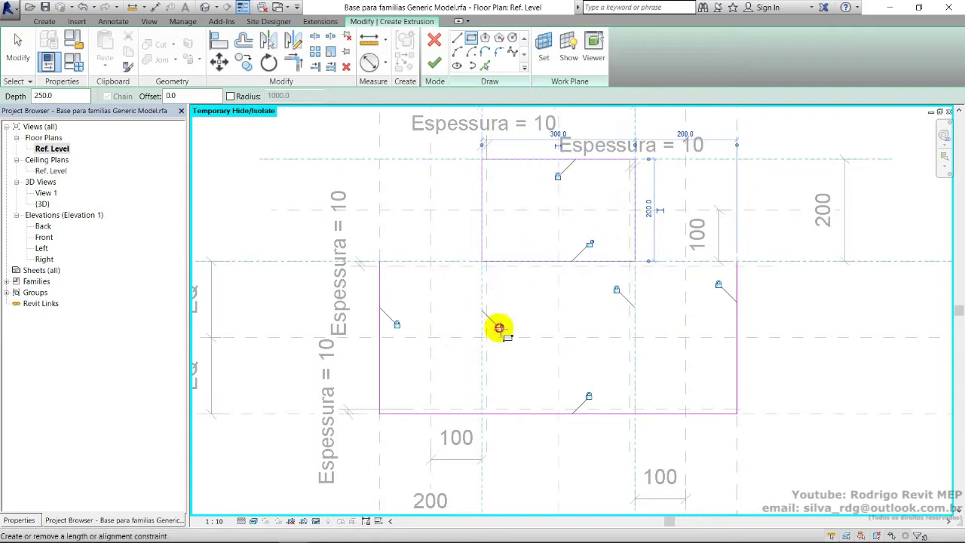
{"action": "key", "text": "Escape"}
{"action": "key", "text": "Escape"}
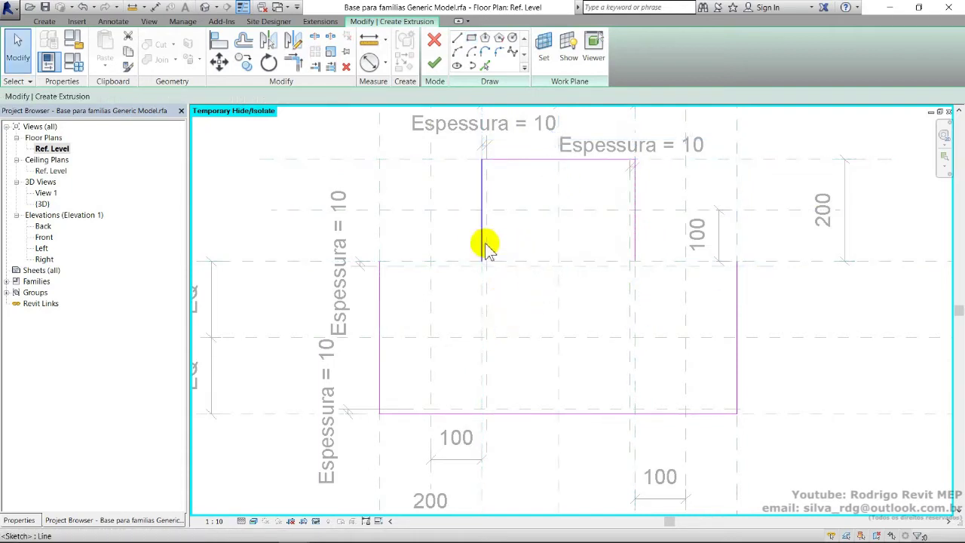
Shorten both stem side lines to 100 mm and align and lock their lower ends to the intermediate horizontal reference plane.
{"action": "left_click", "coordinate": [483, 250]}
{"action": "left_click_drag", "start_coordinate": [481, 262], "coordinate": [481, 209]}
{"action": "left_click_drag", "start_coordinate": [634, 259], "coordinate": [635, 210]}
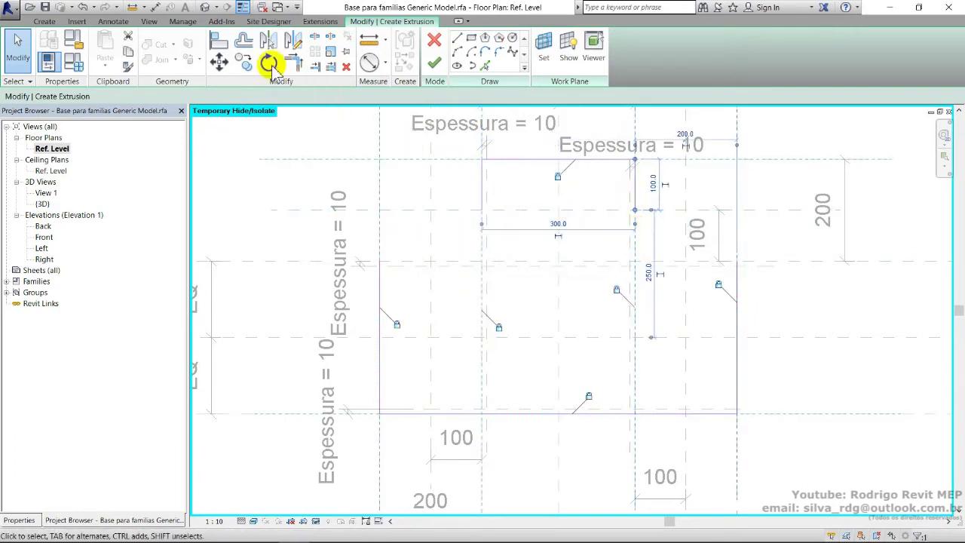
{"action": "left_click", "coordinate": [219, 40]}
{"action": "left_click", "coordinate": [484, 210]}
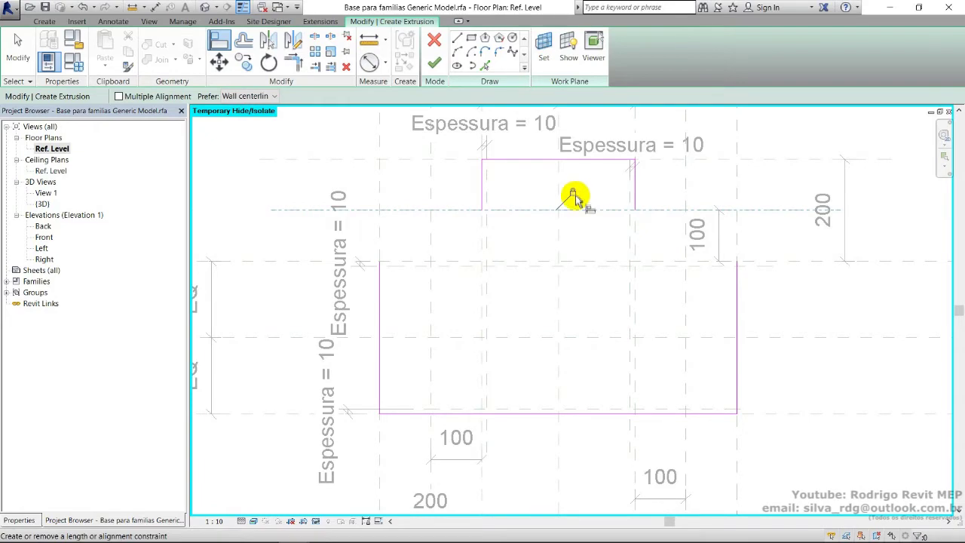
{"action": "key", "text": "Escape"}
Shorten the stem's top line to 10 mm so it spans only the left pair of Espessura reference planes.
{"action": "scroll", "coordinate": [575, 190], "scroll_direction": "up", "scroll_amount": 2}
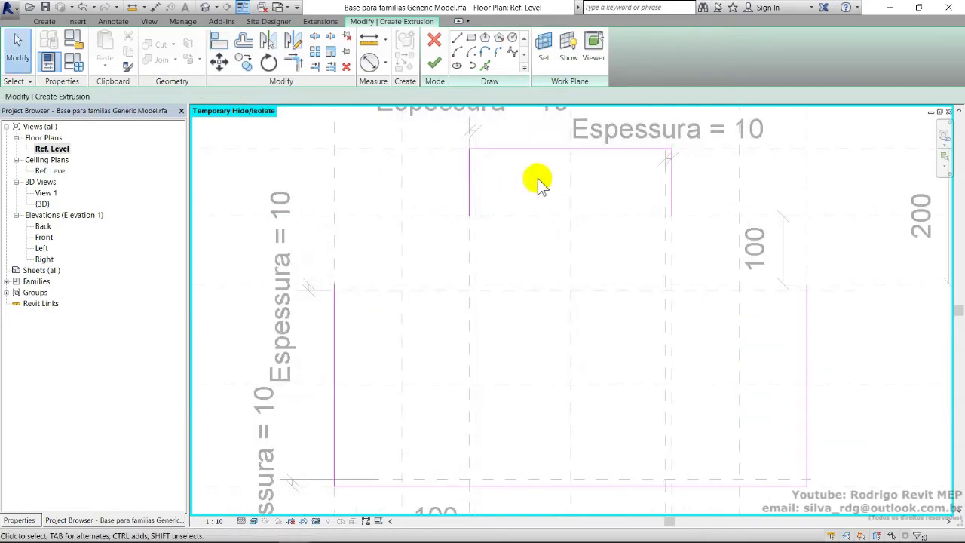
{"action": "left_click", "coordinate": [577, 181]}
{"action": "scroll", "coordinate": [596, 187], "scroll_direction": "up", "scroll_amount": 1}
{"action": "middle_click_drag", "start_coordinate": [632, 196], "coordinate": [682, 213]}
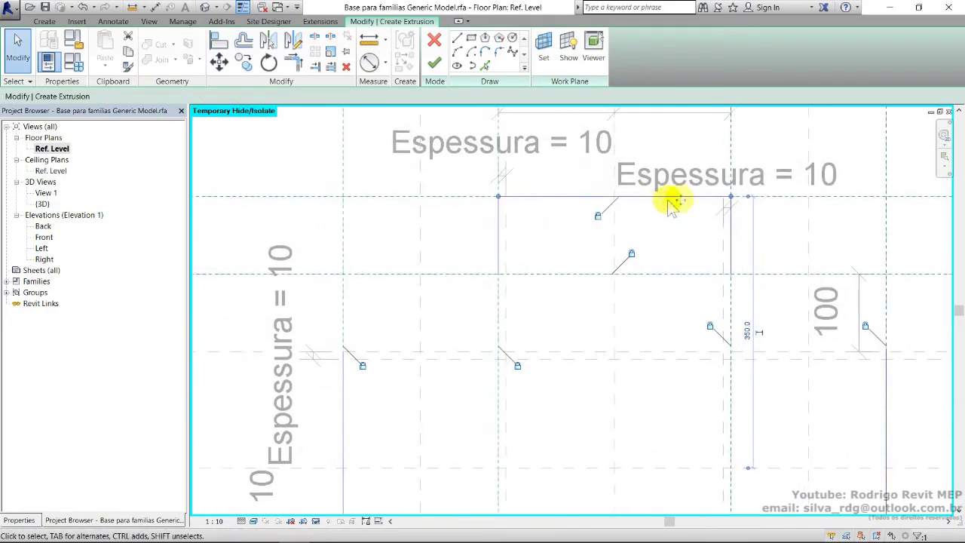
{"action": "left_click_drag", "start_coordinate": [730, 197], "coordinate": [685, 197]}
{"action": "left_click_drag", "start_coordinate": [556, 196], "coordinate": [501, 197]}
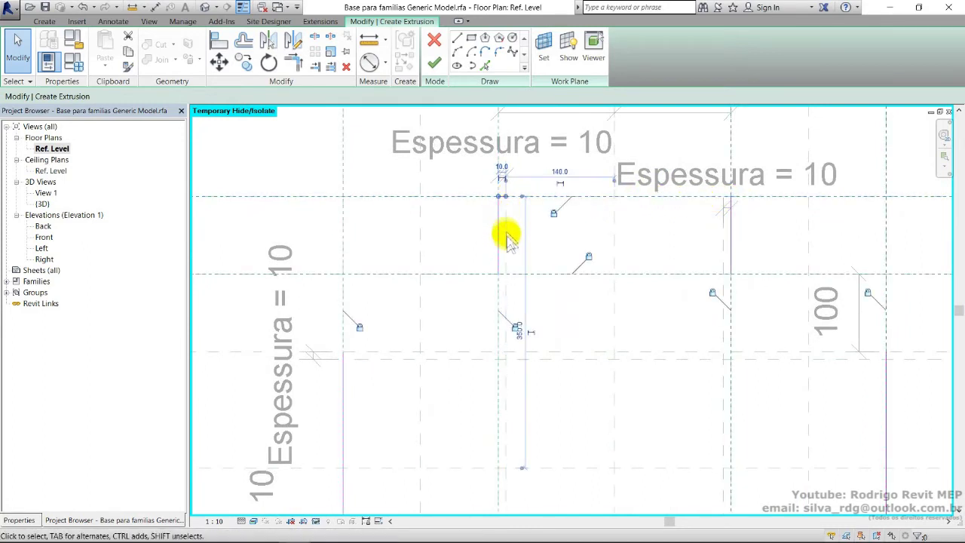
Draw a 100 mm vertical line along the left inner Espessura plane, from the intermediate reference plane to the short top line.
{"action": "left_click", "coordinate": [457, 40]}
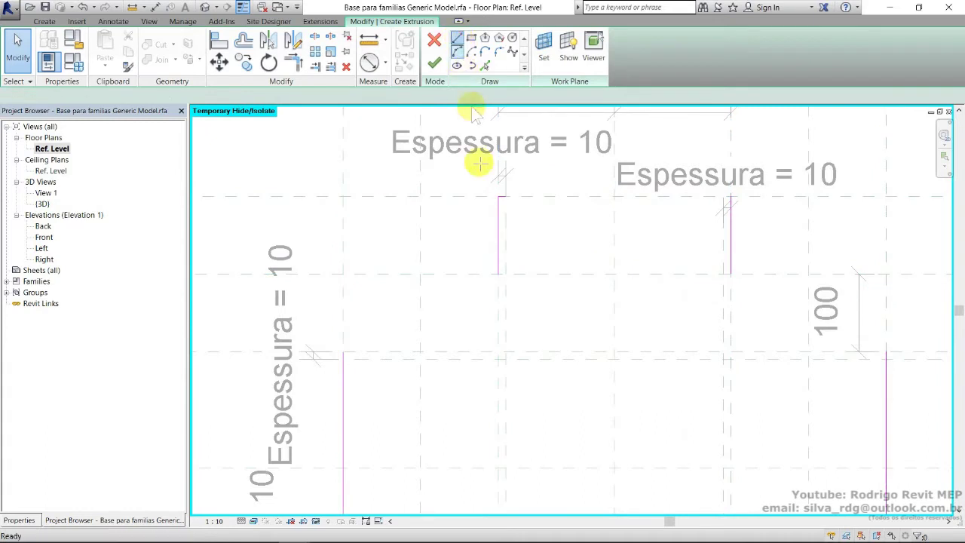
{"action": "left_click", "coordinate": [414, 297]}
{"action": "left_click", "coordinate": [506, 274]}
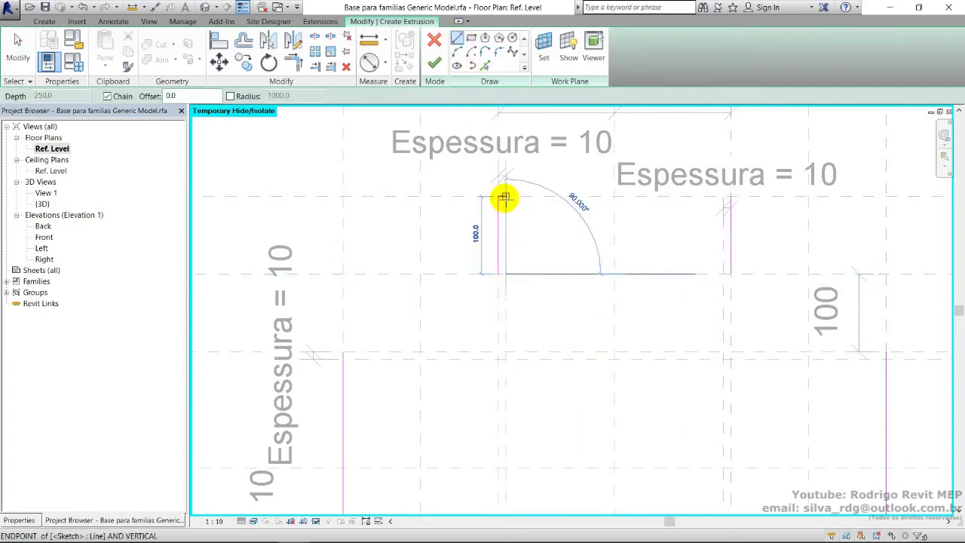
{"action": "left_click", "coordinate": [505, 197]}
{"action": "key", "text": "Escape"}
{"action": "key", "text": "Escape"}
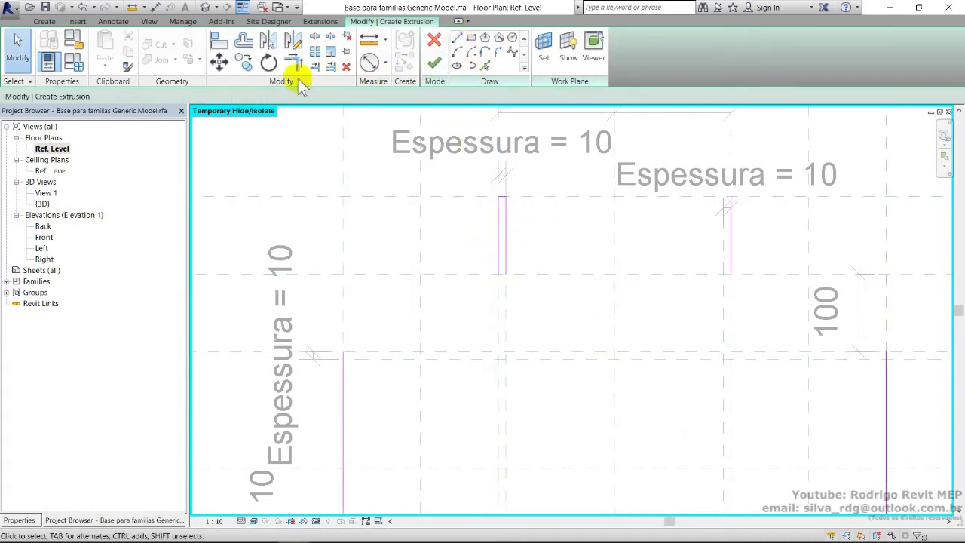
Align the left stem's inner vertical line to its Espessura reference plane and lock it.
{"action": "left_click", "coordinate": [219, 43]}
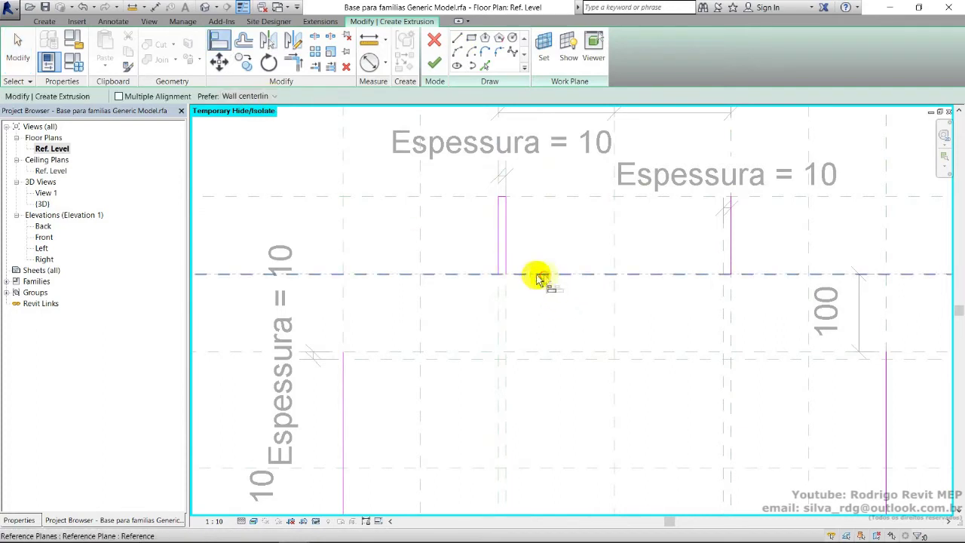
{"action": "left_click", "coordinate": [507, 274]}
{"action": "left_click", "coordinate": [589, 257]}
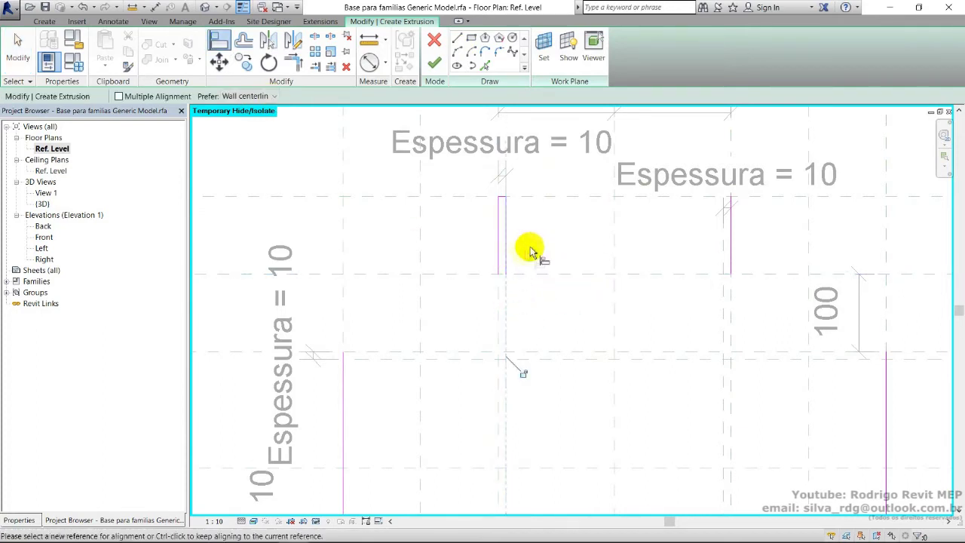
{"action": "key", "text": "Escape"}
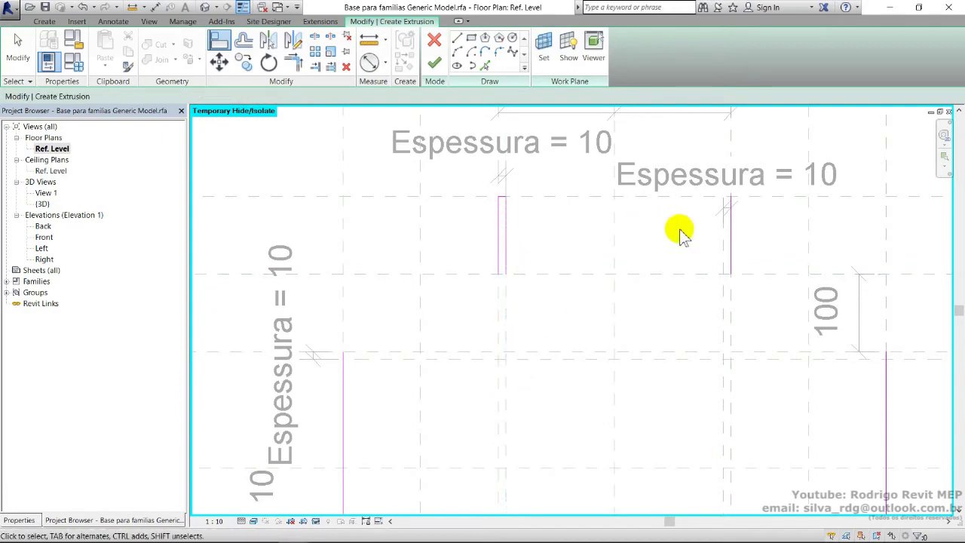
Draw the right stem wall's 10 mm top line and its inner vertical line down to the intermediate reference plane.
{"action": "middle_click_drag", "start_coordinate": [697, 221], "coordinate": [611, 241]}
{"action": "scroll", "coordinate": [633, 240], "scroll_direction": "up", "scroll_amount": 2}
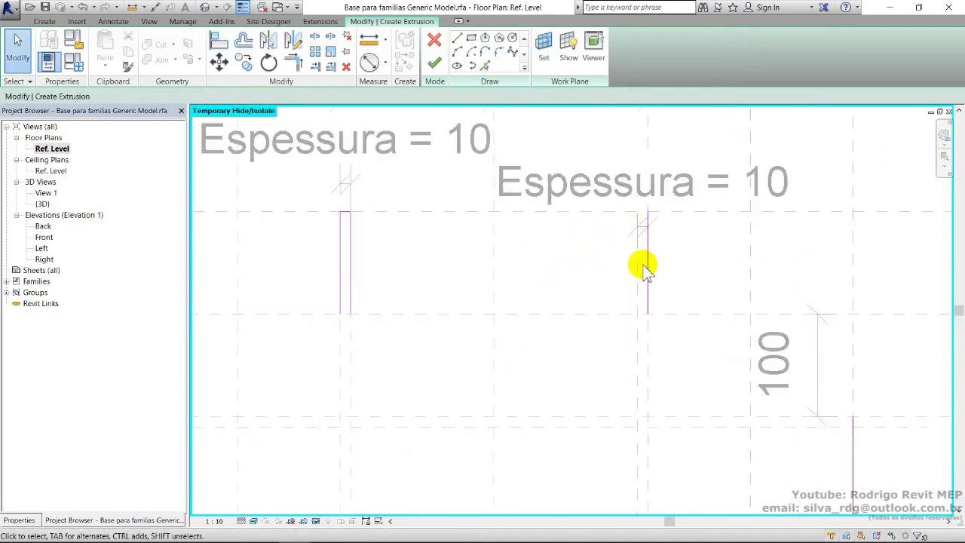
{"action": "left_click", "coordinate": [457, 38]}
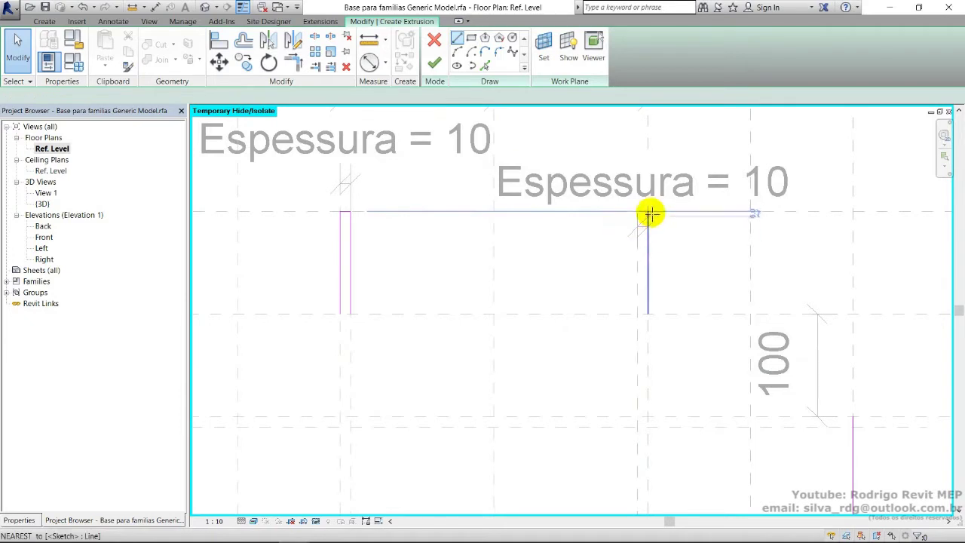
{"action": "left_click", "coordinate": [638, 212]}
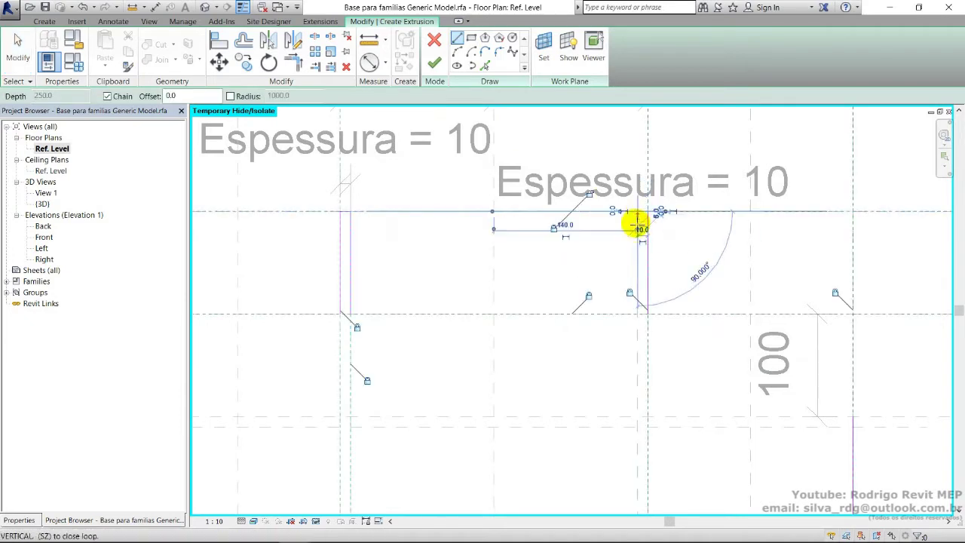
{"action": "left_click", "coordinate": [638, 312]}
{"action": "key", "text": "Escape"}
{"action": "key", "text": "Escape"}
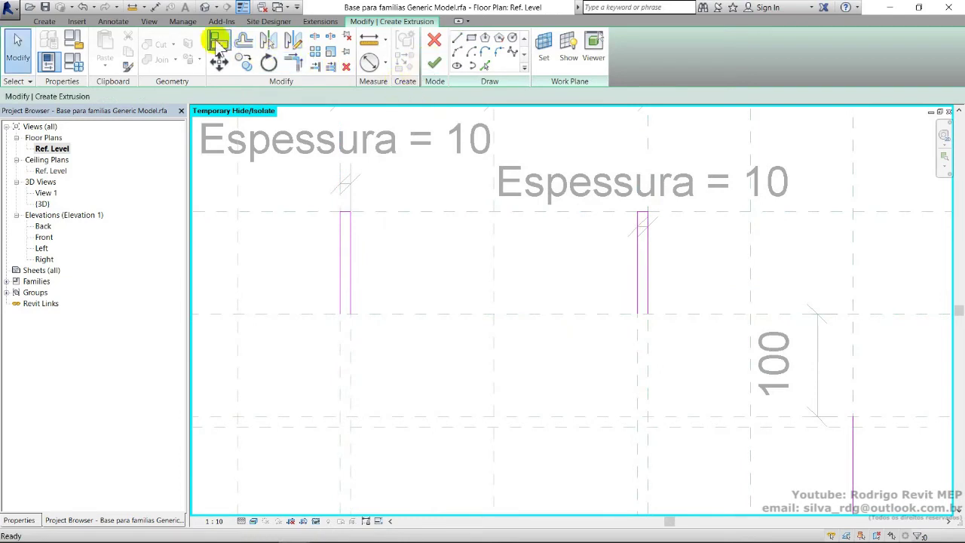
Align and lock the right stem's inner line and short top line to their reference planes.
{"action": "left_click", "coordinate": [218, 43]}
{"action": "left_click", "coordinate": [637, 357]}
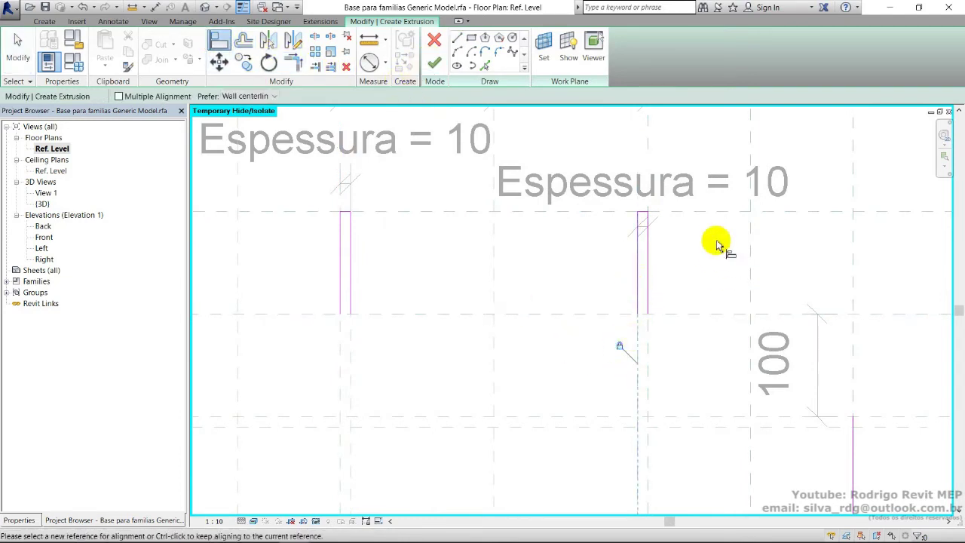
{"action": "left_click", "coordinate": [641, 213]}
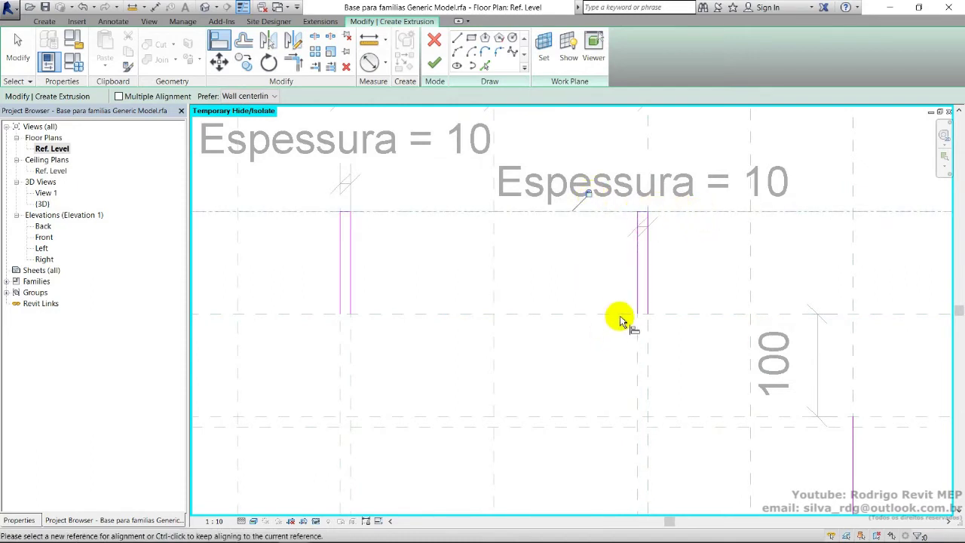
{"action": "scroll", "coordinate": [619, 314], "scroll_direction": "down", "scroll_amount": 1}
{"action": "middle_click_drag", "start_coordinate": [618, 318], "coordinate": [695, 275]}
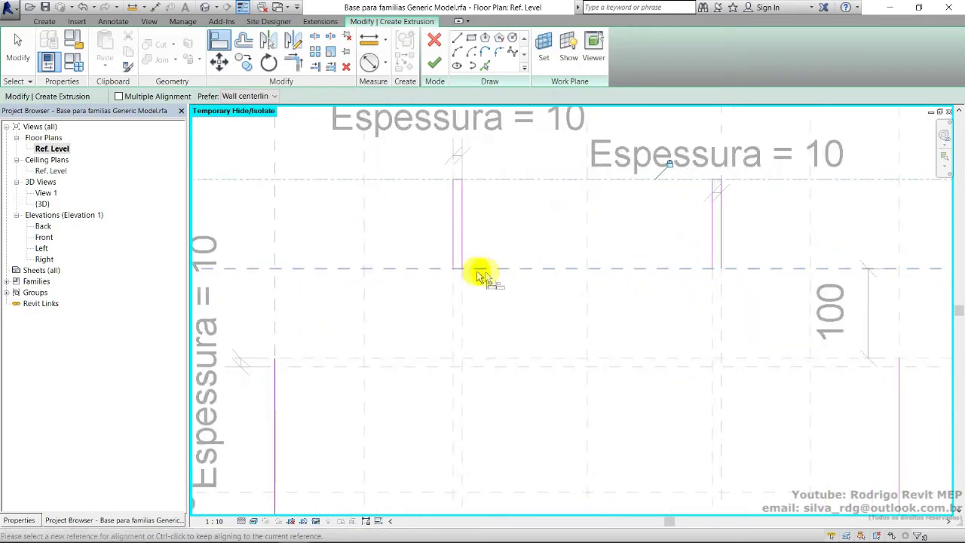
Extend the left stem's inner line to about 115 mm, past the intermediate reference plane, removing the conflicting constraints.
{"action": "key", "text": "Escape"}
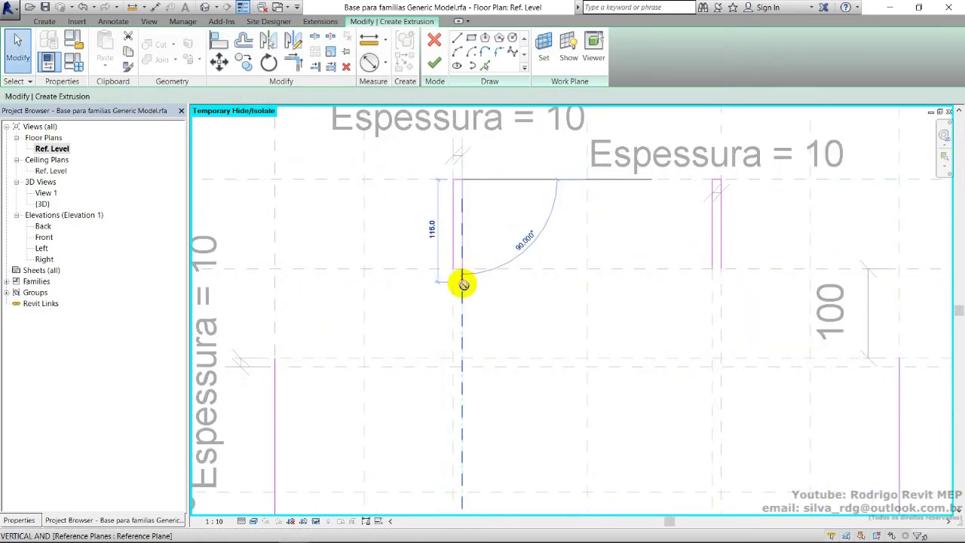
{"action": "left_click_drag", "start_coordinate": [463, 285], "coordinate": [442, 282]}
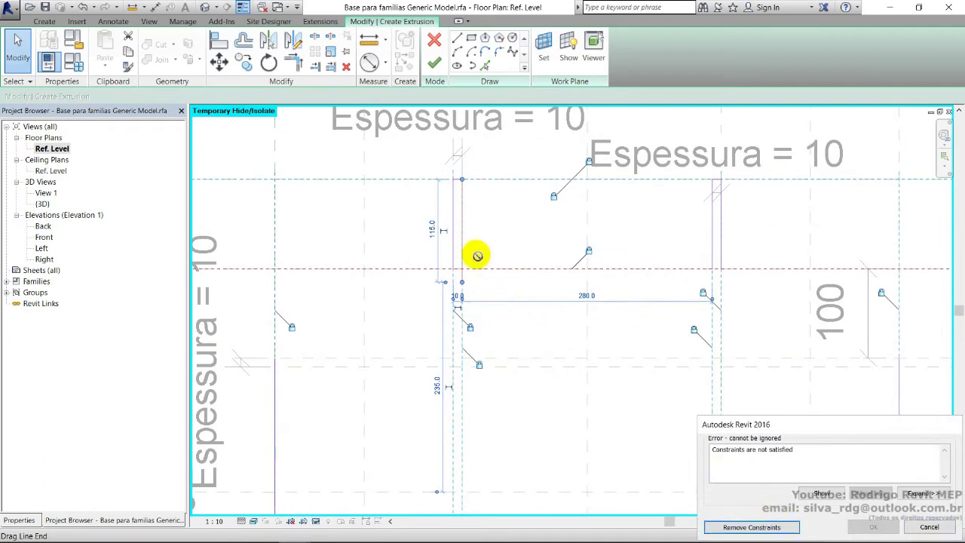
{"action": "left_click", "coordinate": [753, 527]}
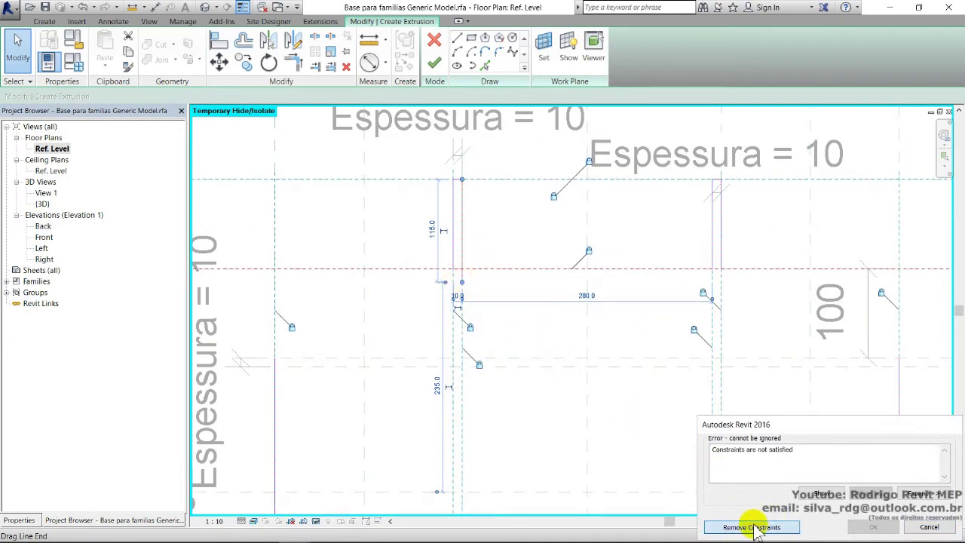
{"action": "left_click", "coordinate": [754, 527]}
{"action": "scroll", "coordinate": [485, 277], "scroll_direction": "down", "scroll_amount": 1}
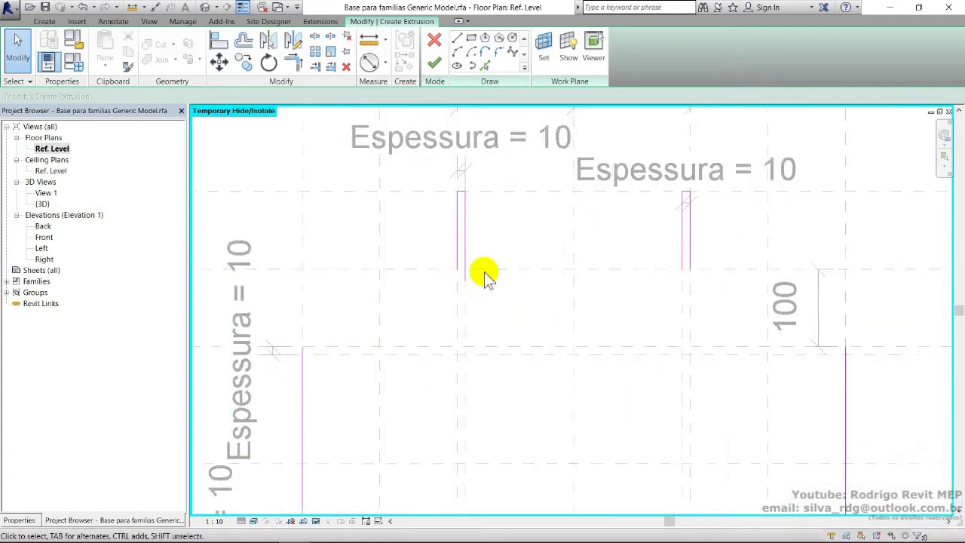
Draw a horizontal line from the main bar's upper-left corner to the vertical reference plane 100 mm inward.
{"action": "left_click", "coordinate": [459, 42]}
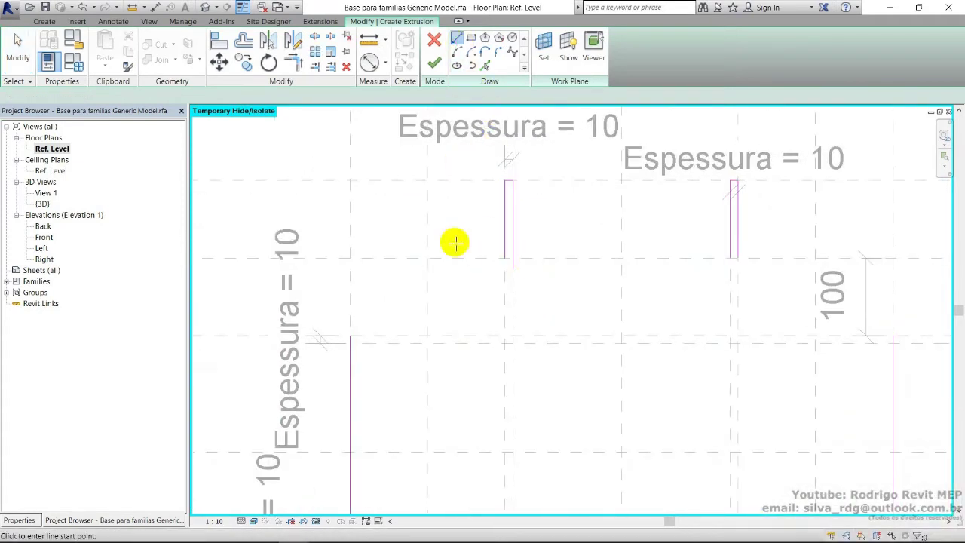
{"action": "left_click", "coordinate": [350, 335]}
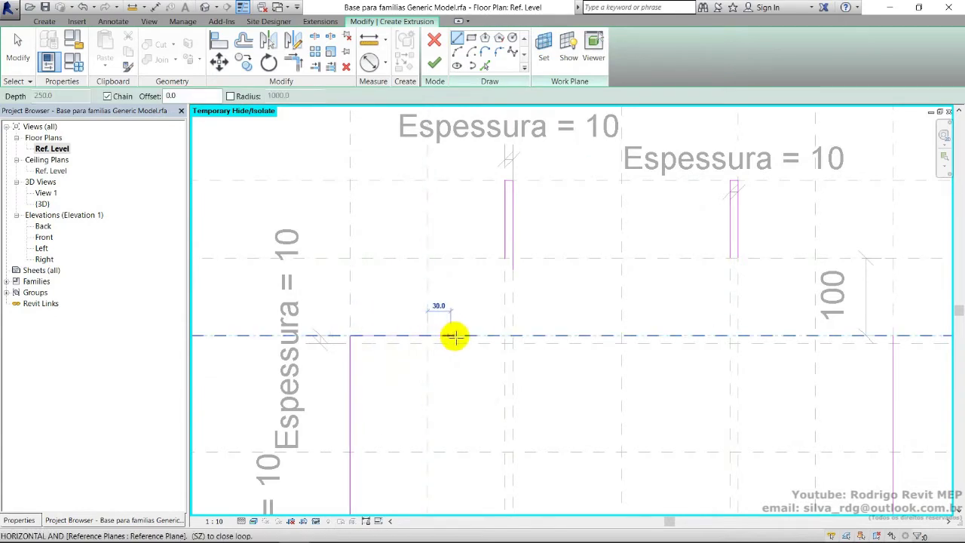
{"action": "key", "text": "Escape"}
{"action": "key", "text": "Escape"}
Extend the lower end of the right stem's inner line slightly past the intermediate horizontal reference plane.
{"action": "mouse_move", "coordinate": [730, 259]}
{"action": "left_mouse_down"}
{"action": "mouse_move", "coordinate": [732, 270]}
{"action": "mouse_move", "coordinate": [717, 274]}
{"action": "left_mouse_up"}
{"action": "left_click", "coordinate": [611, 279]}
{"action": "middle_click_drag", "start_coordinate": [694, 288], "coordinate": [660, 289]}
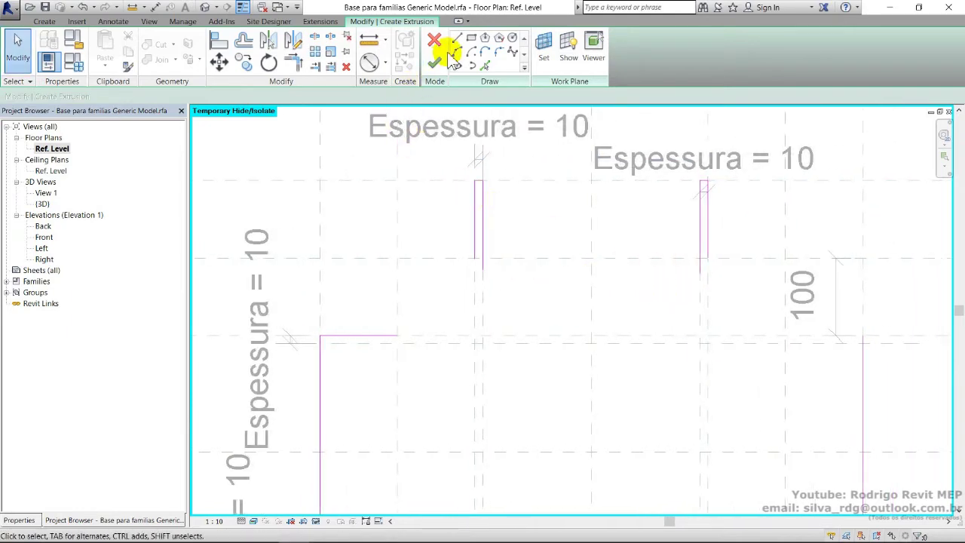
Align and lock the upper-left bar line to the horizontal reference plane and its free end to the vertical plane.
{"action": "left_click", "coordinate": [219, 42]}
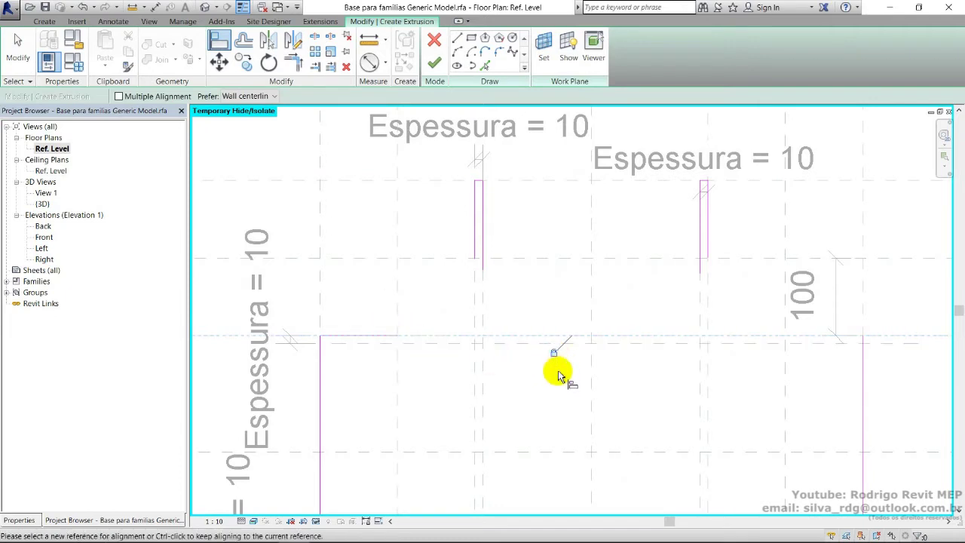
{"action": "left_click", "coordinate": [398, 305]}
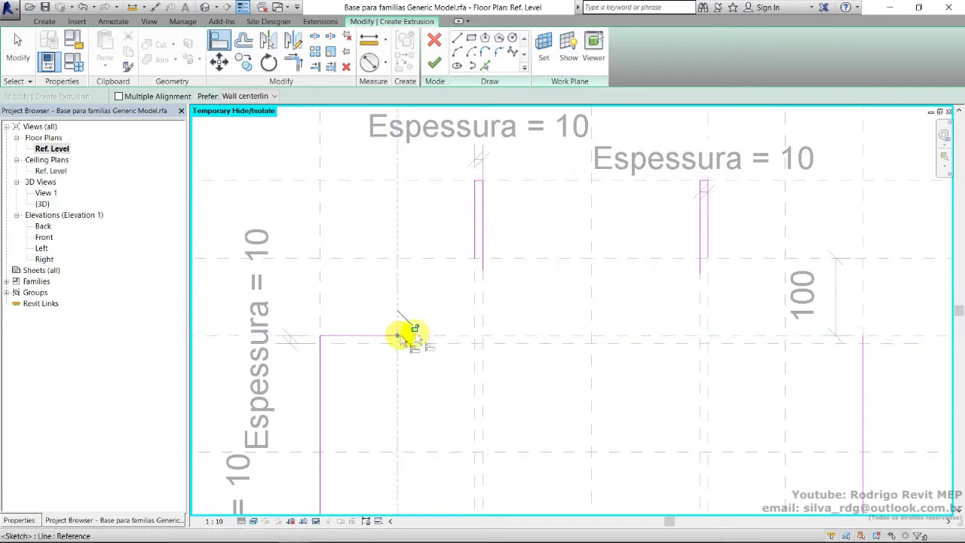
Draw a matching horizontal line from the main bar's upper-right corner to the vertical reference plane 100 mm inward.
{"action": "left_click", "coordinate": [457, 39]}
{"action": "left_click", "coordinate": [864, 336]}
{"action": "key", "text": "Escape"}
{"action": "key", "text": "Escape"}
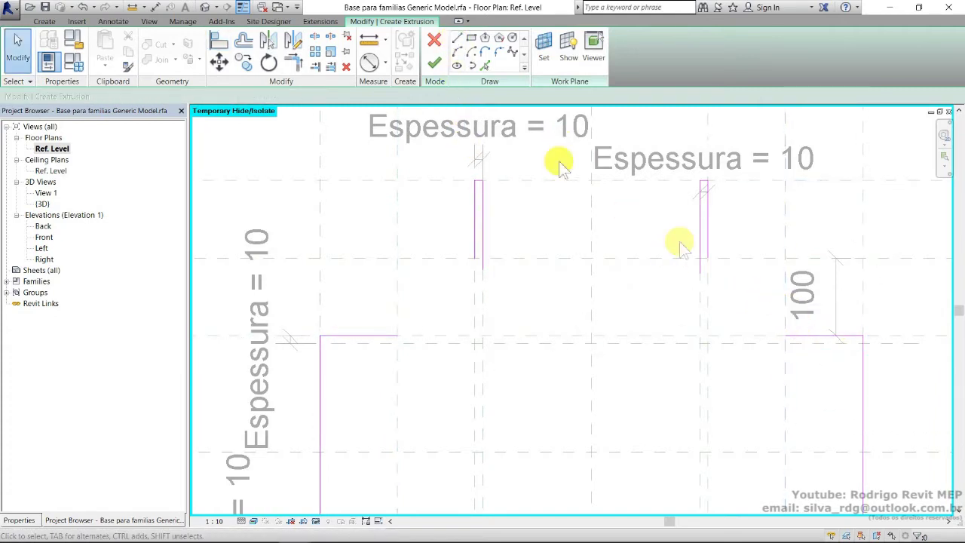
Align and lock the upper-right bar line to the horizontal reference plane and its free end to the vertical plane.
{"action": "left_click", "coordinate": [222, 41]}
{"action": "left_click", "coordinate": [671, 337]}
{"action": "left_click", "coordinate": [801, 339]}
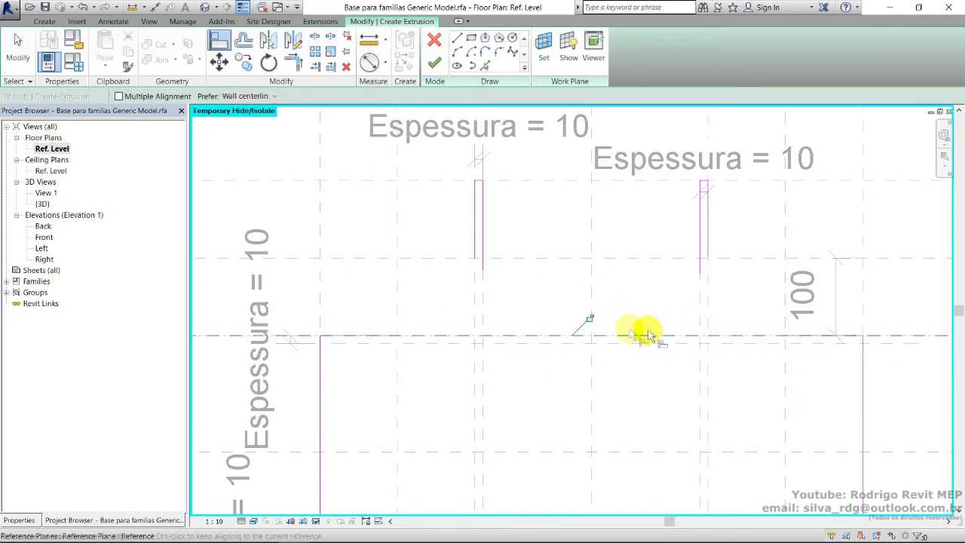
{"action": "left_click", "coordinate": [589, 318]}
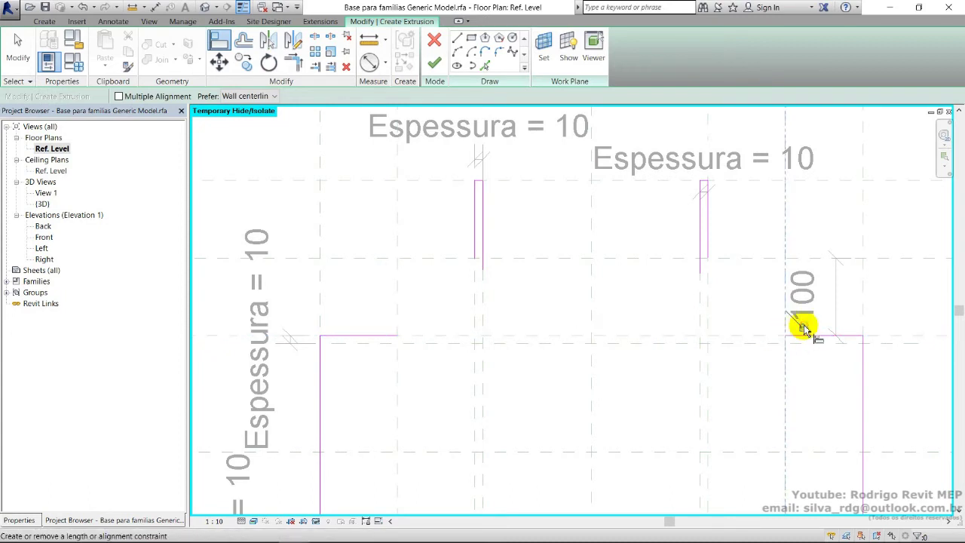
{"action": "mouse_move", "coordinate": [839, 339]}
{"action": "middle_mouse_down"}
{"action": "mouse_move", "coordinate": [711, 295]}
{"action": "mouse_move", "coordinate": [663, 248]}
{"action": "middle_mouse_up"}
{"action": "key", "text": "Escape"}
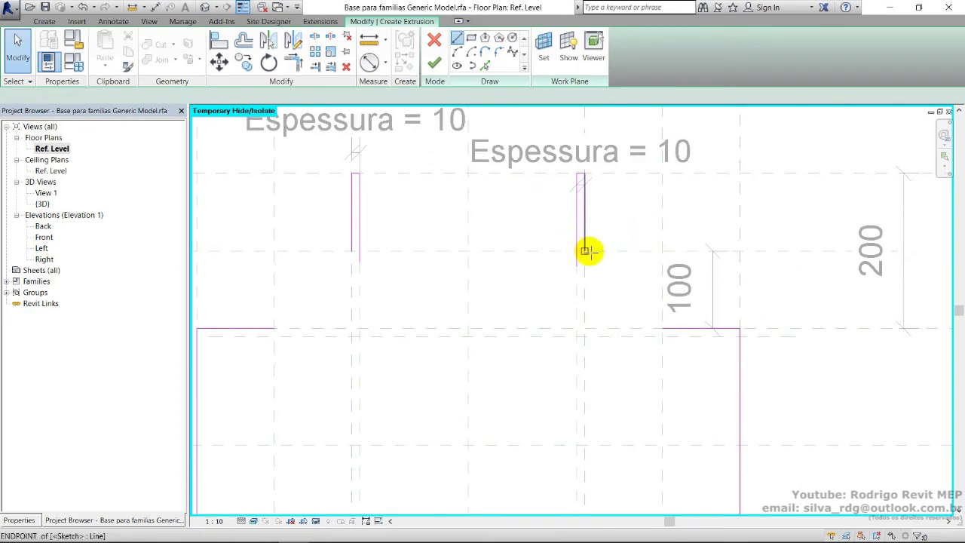
Draw diagonal lines joining each stem's outer line end to the inner end of the adjacent upper bar line.
{"action": "left_click", "coordinate": [585, 251]}
{"action": "left_click", "coordinate": [661, 328]}
{"action": "left_click", "coordinate": [354, 251]}
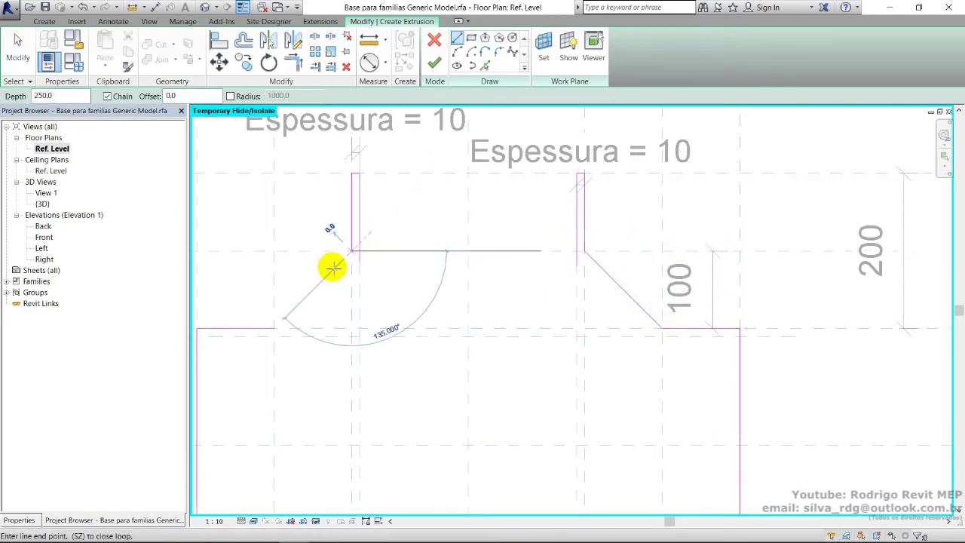
{"action": "left_click", "coordinate": [275, 328]}
{"action": "key", "text": "Escape"}
{"action": "key", "text": "Escape"}
Shorten the main bar's left and right side lines upward to the Espessura plane just below the bar's upper edge.
{"action": "mouse_move", "coordinate": [419, 307]}
{"action": "middle_mouse_down"}
{"action": "mouse_move", "coordinate": [550, 280]}
{"action": "mouse_move", "coordinate": [594, 235]}
{"action": "middle_mouse_up"}
{"action": "scroll", "coordinate": [573, 211], "scroll_direction": "down", "scroll_amount": 1}
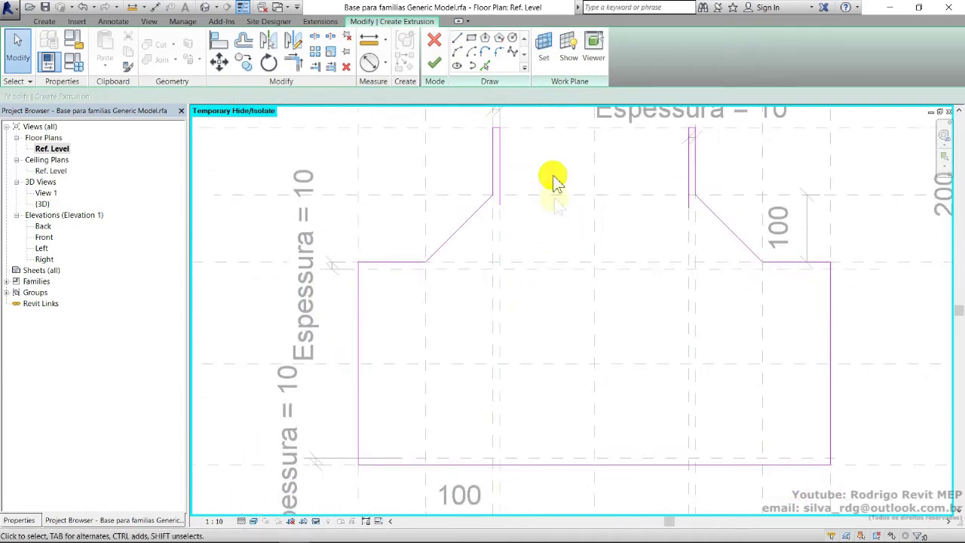
{"action": "left_click", "coordinate": [359, 329]}
{"action": "left_click_drag", "start_coordinate": [359, 465], "coordinate": [359, 270]}
{"action": "left_click", "coordinate": [816, 383]}
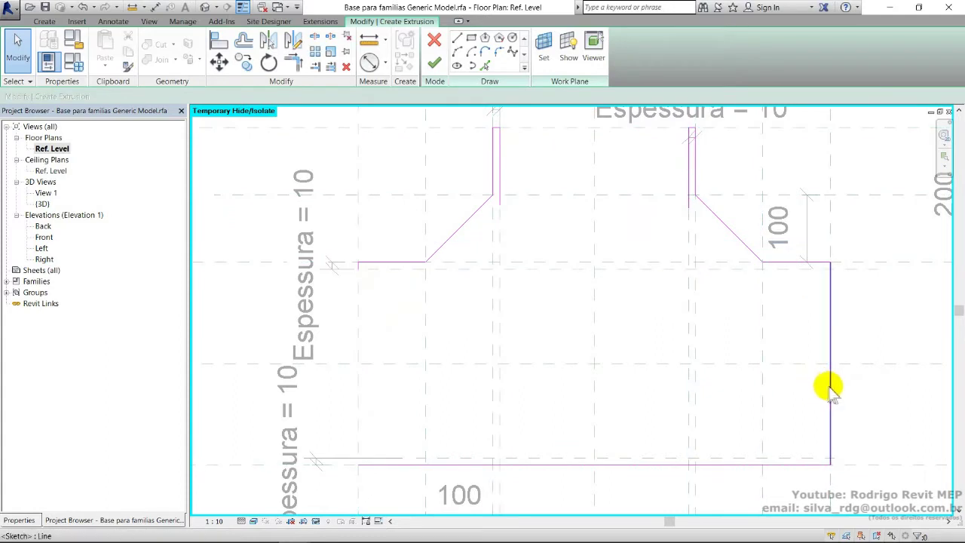
{"action": "left_click", "coordinate": [830, 389]}
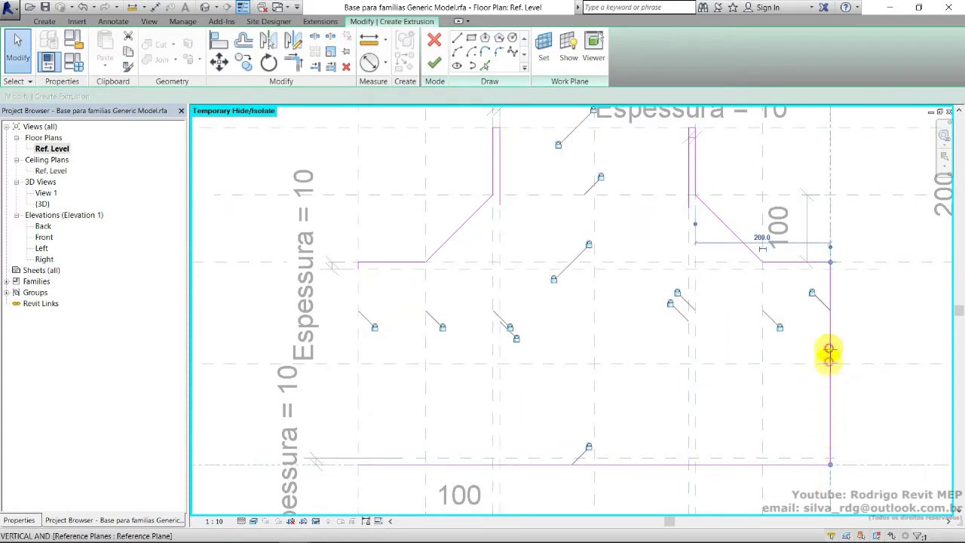
{"action": "left_click_drag", "start_coordinate": [830, 284], "coordinate": [830, 270]}
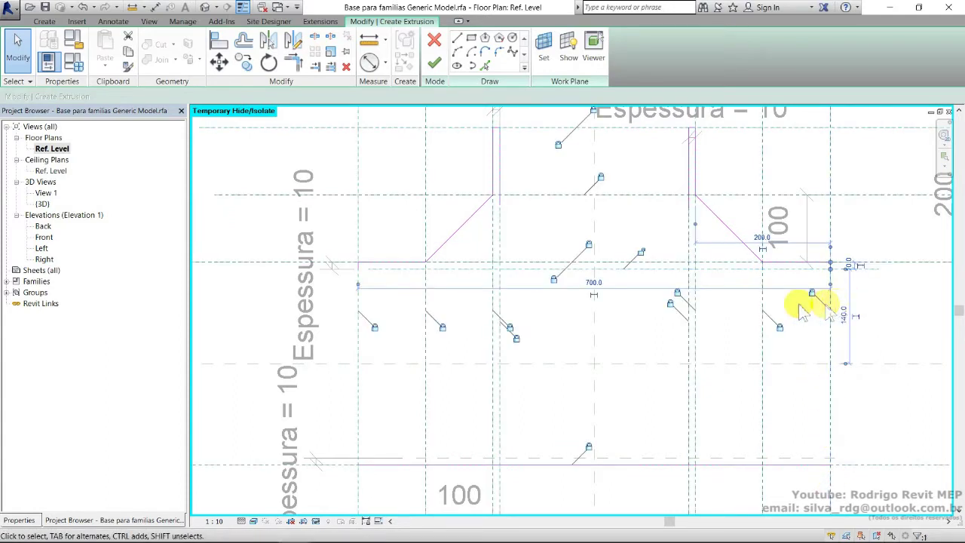
Draw a horizontal line from the left side line's lower end past the 100 mm offset plane and align it to the Espessura plane.
{"action": "scroll", "coordinate": [377, 211], "scroll_direction": "up", "scroll_amount": 4}
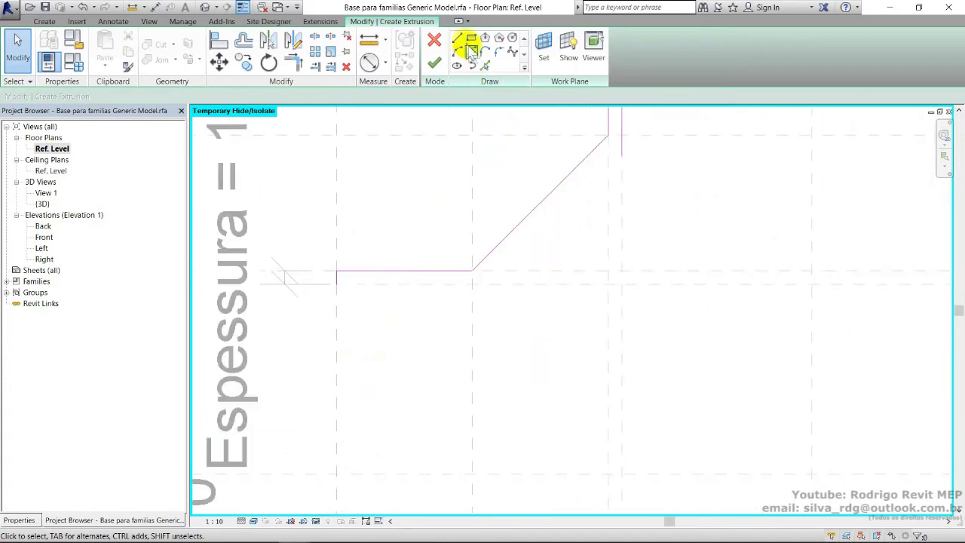
{"action": "left_click", "coordinate": [337, 284]}
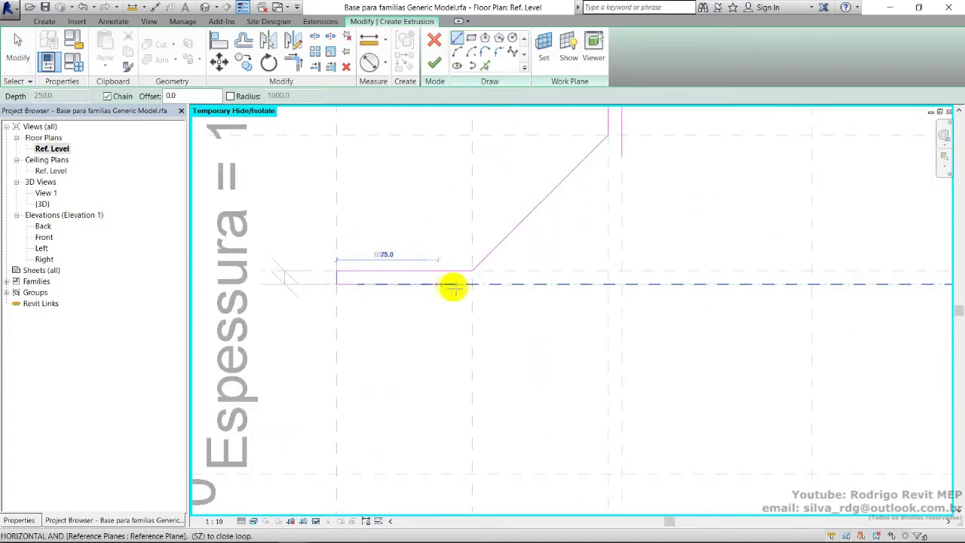
{"action": "left_click", "coordinate": [508, 286]}
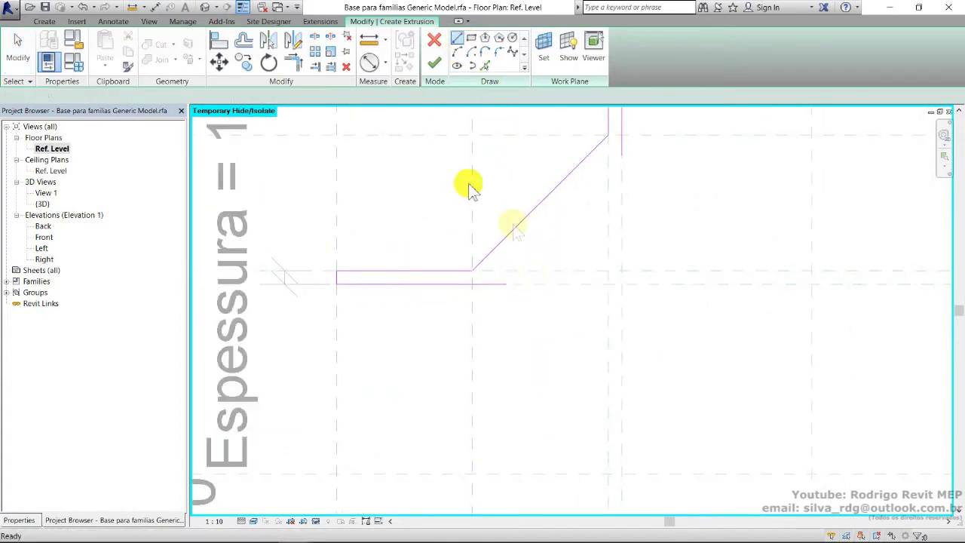
{"action": "left_click", "coordinate": [220, 41]}
{"action": "left_click", "coordinate": [539, 285]}
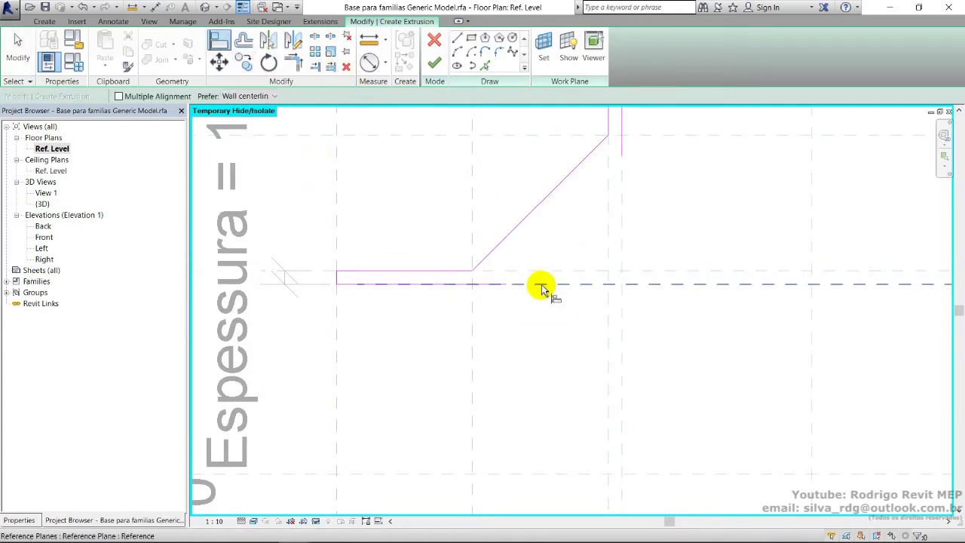
{"action": "left_click", "coordinate": [478, 285]}
{"action": "middle_click_drag", "start_coordinate": [631, 304], "coordinate": [610, 327]}
{"action": "key", "text": "Escape"}
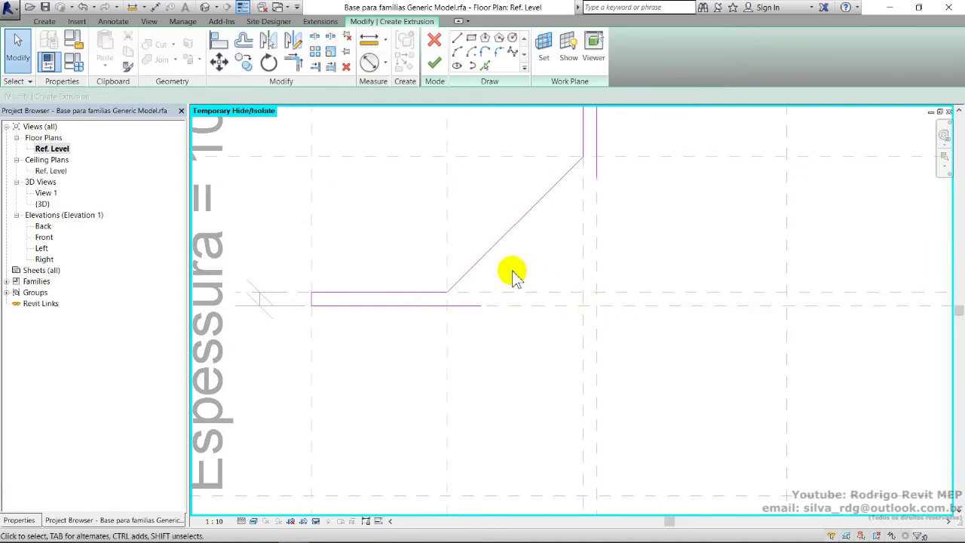
Copy the left diagonal line from its lower end to the free end of the line on the Espessura plane.
{"action": "scroll", "coordinate": [512, 275], "scroll_direction": "up", "scroll_amount": 1}
{"action": "left_click", "coordinate": [494, 248]}
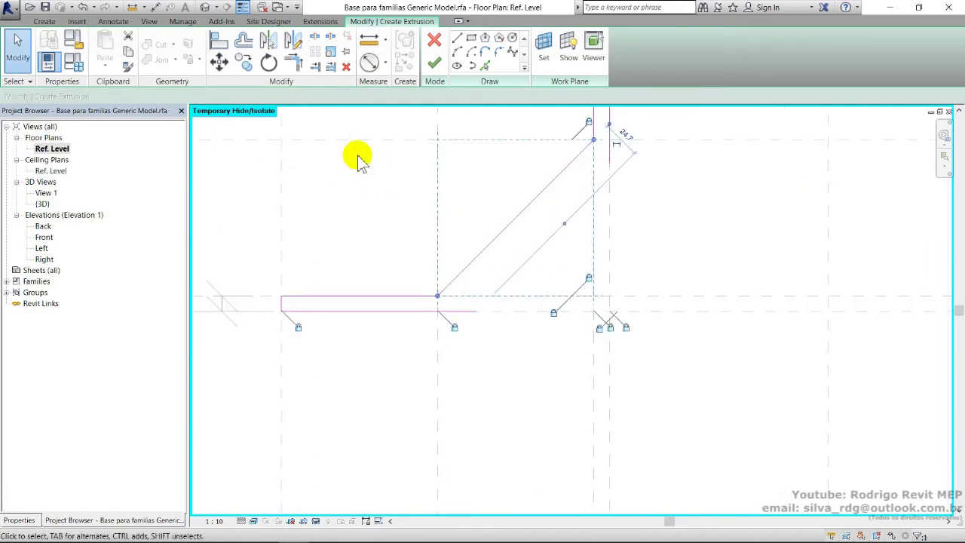
{"action": "left_click", "coordinate": [243, 64]}
{"action": "left_click", "coordinate": [441, 296]}
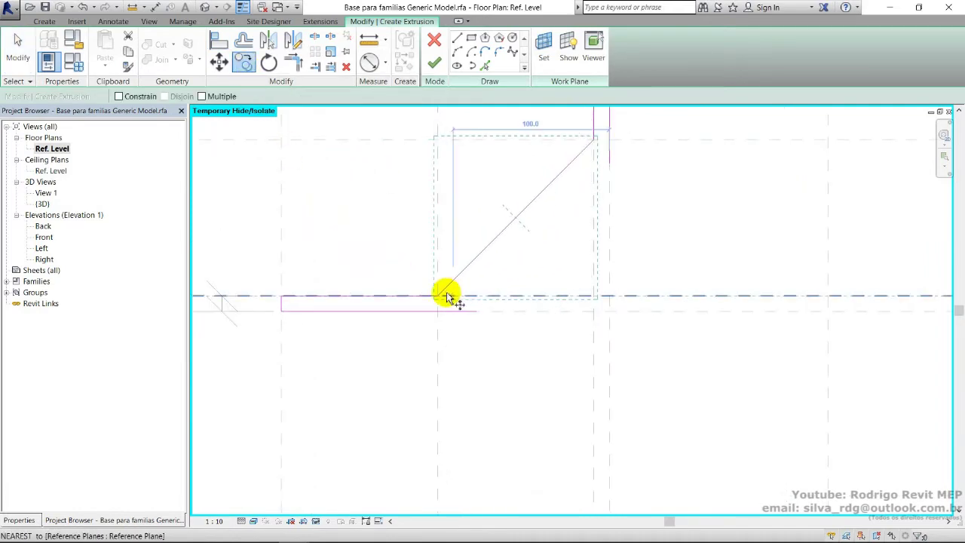
{"action": "left_click", "coordinate": [476, 310]}
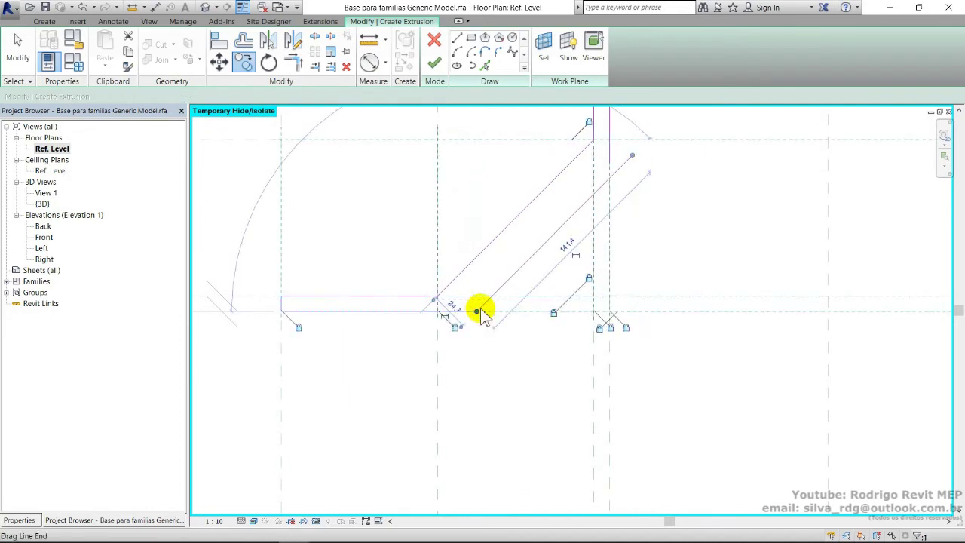
{"action": "key", "text": "Escape"}
Trim the copied left diagonal and the left stem's inner line to a corner.
{"action": "middle_click_drag", "start_coordinate": [413, 95], "coordinate": [397, 134]}
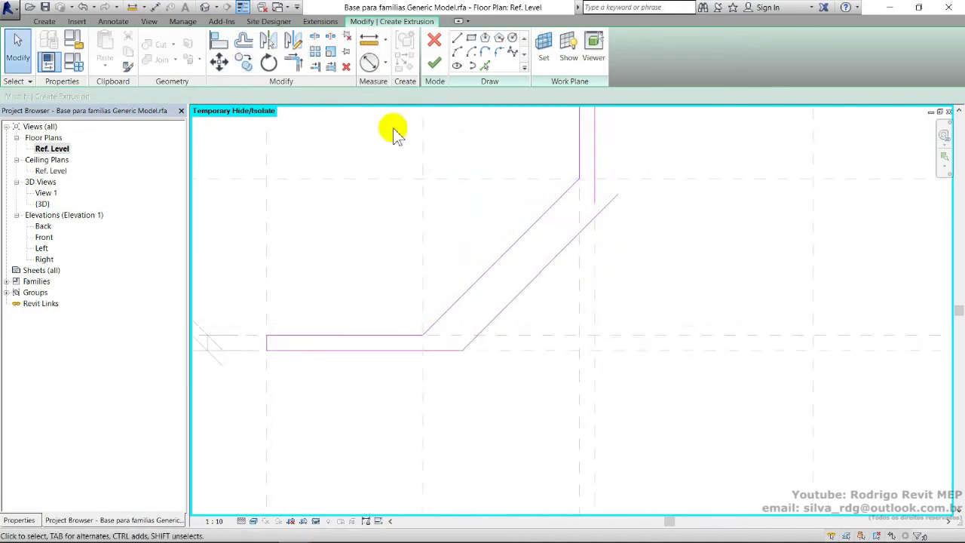
{"action": "key", "text": "t"}
{"action": "key", "text": "r"}
{"action": "left_click", "coordinate": [571, 243]}
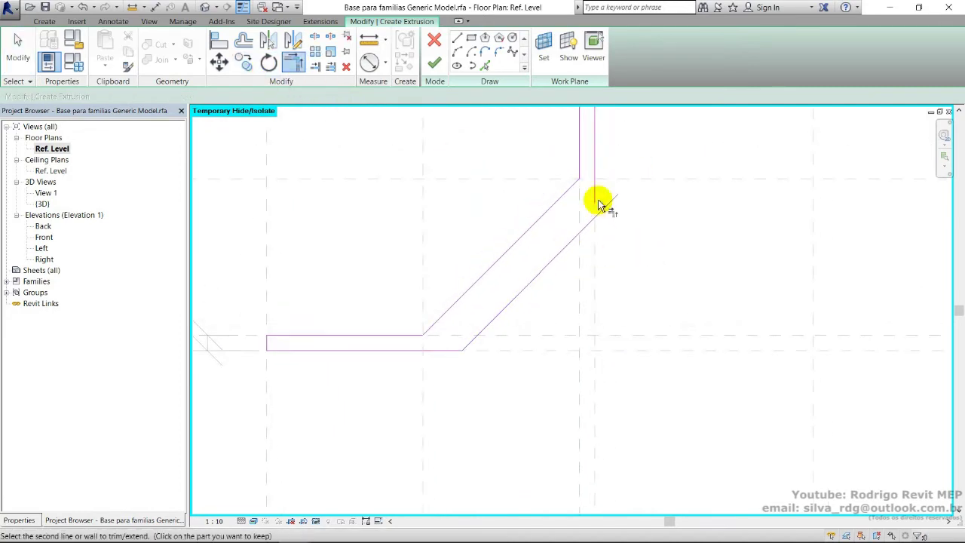
{"action": "key", "text": "Escape"}
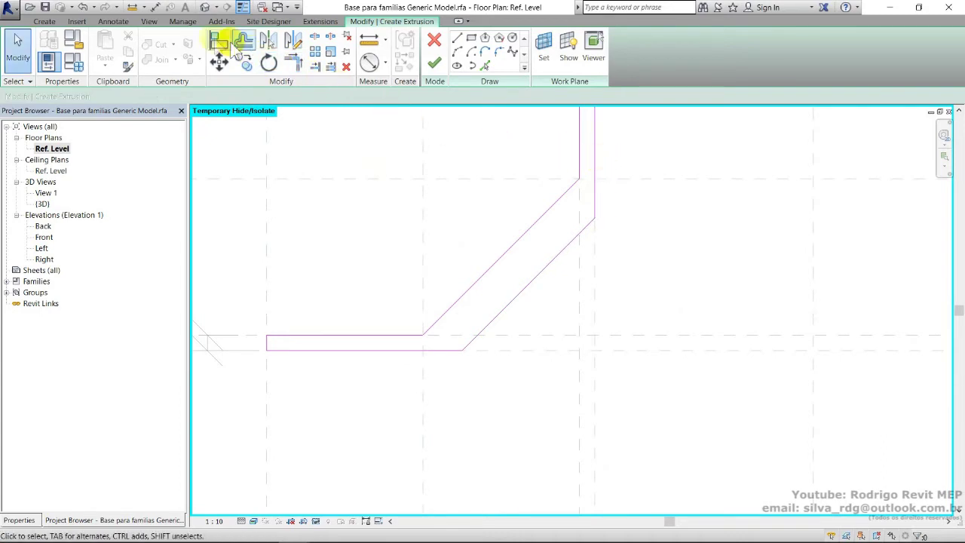
Place an aligned dimension between the two left diagonal lines and label it with the Espessura parameter.
{"action": "left_click", "coordinate": [113, 22]}
{"action": "left_click", "coordinate": [53, 39]}
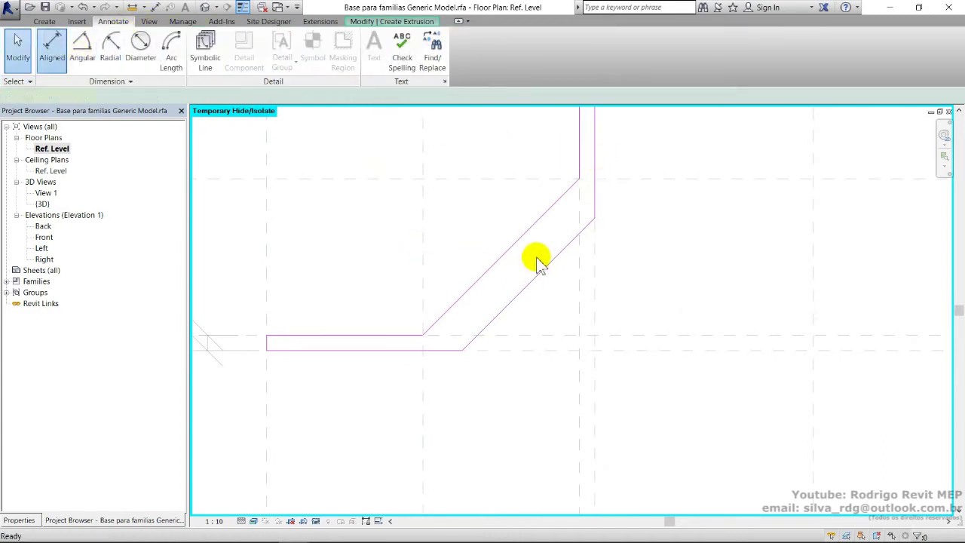
{"action": "left_click", "coordinate": [524, 244]}
{"action": "left_click", "coordinate": [537, 264]}
{"action": "left_click", "coordinate": [517, 280]}
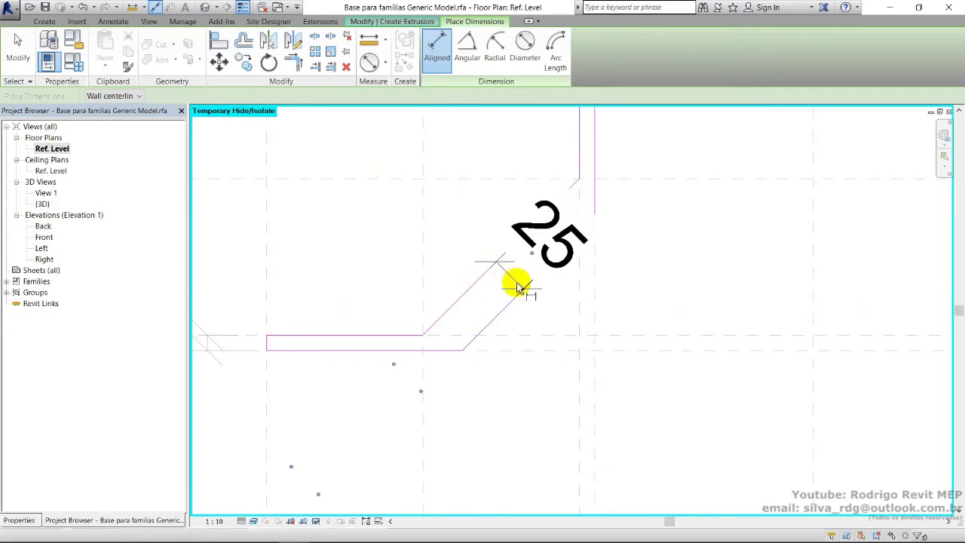
{"action": "key", "text": "Escape"}
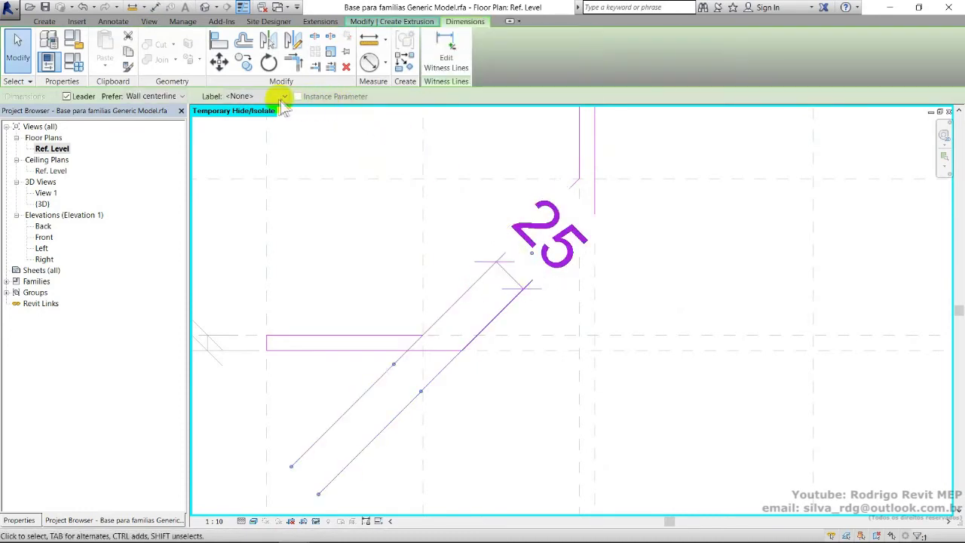
{"action": "left_click", "coordinate": [285, 96]}
{"action": "left_click", "coordinate": [296, 145]}
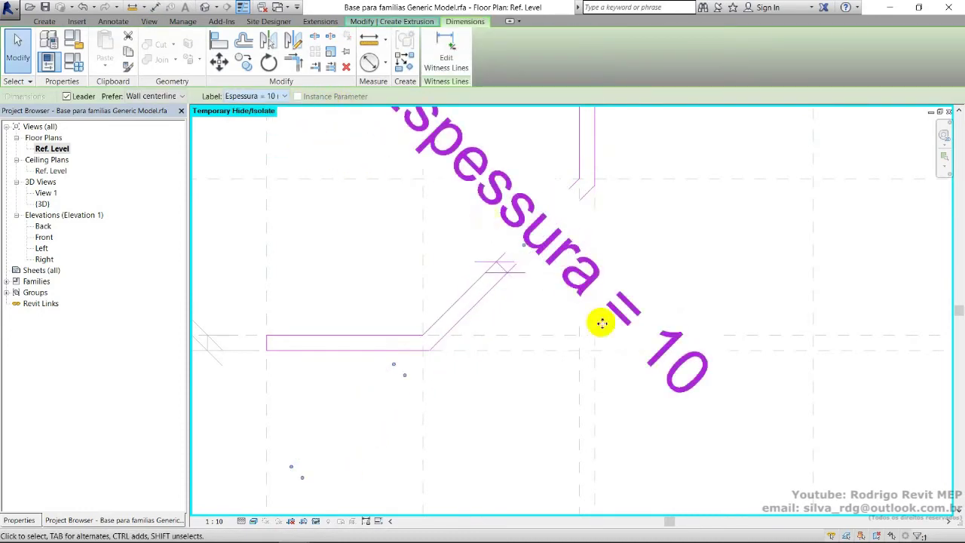
Draw a horizontal line inward from the right side line's lower end along the Espessura plane, past the 100 mm offset plane.
{"action": "scroll", "coordinate": [703, 273], "scroll_direction": "down", "scroll_amount": 2}
{"action": "middle_click_drag", "start_coordinate": [704, 269], "coordinate": [523, 224]}
{"action": "left_click", "coordinate": [653, 270]}
{"action": "scroll", "coordinate": [655, 271], "scroll_direction": "down", "scroll_amount": 2}
{"action": "middle_click_drag", "start_coordinate": [686, 250], "coordinate": [587, 246]}
{"action": "scroll", "coordinate": [720, 298], "scroll_direction": "up", "scroll_amount": 1}
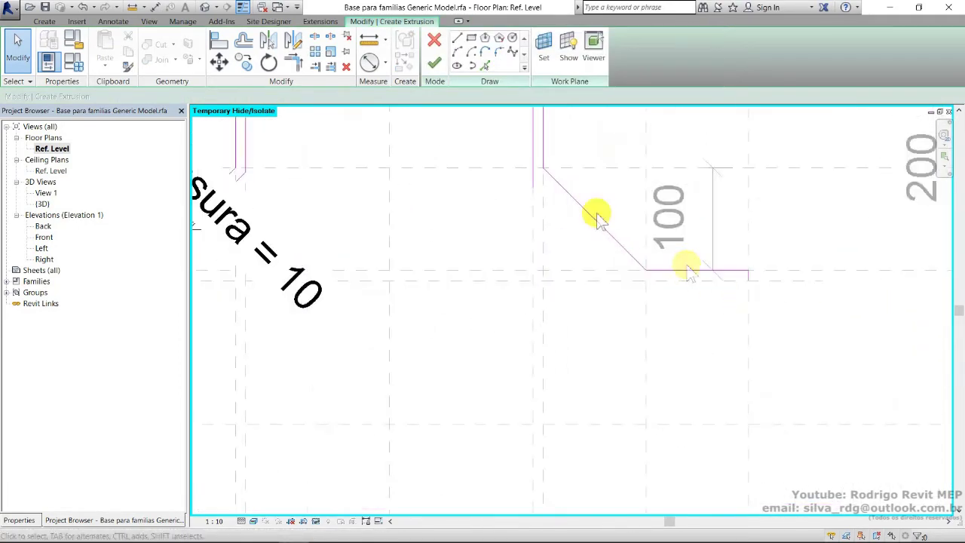
{"action": "scroll", "coordinate": [739, 275], "scroll_direction": "up", "scroll_amount": 1}
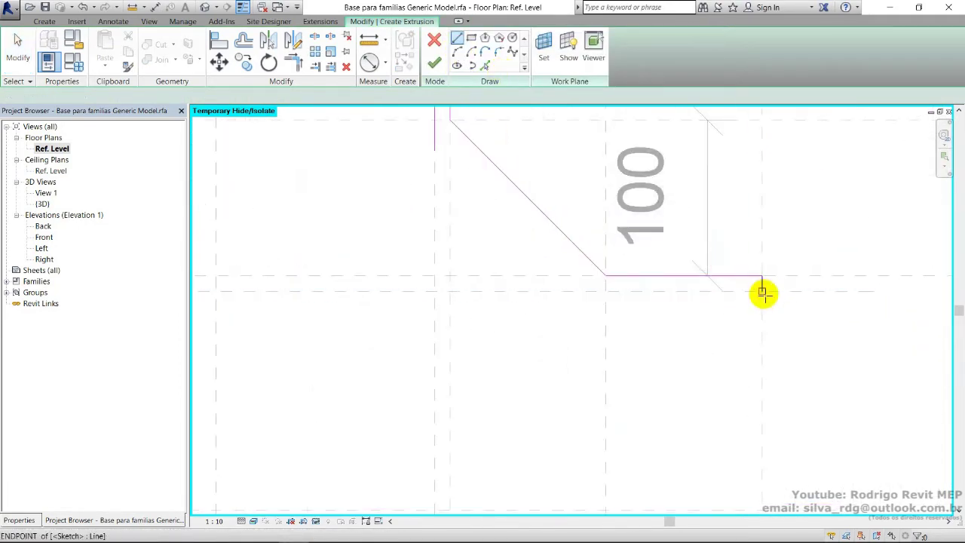
{"action": "left_click", "coordinate": [762, 291]}
{"action": "left_click", "coordinate": [567, 291]}
{"action": "key", "text": "Escape"}
{"action": "key", "text": "Escape"}
Align and lock the right inner horizontal line to the Espessura reference plane.
{"action": "left_click", "coordinate": [220, 45]}
{"action": "left_click", "coordinate": [532, 290]}
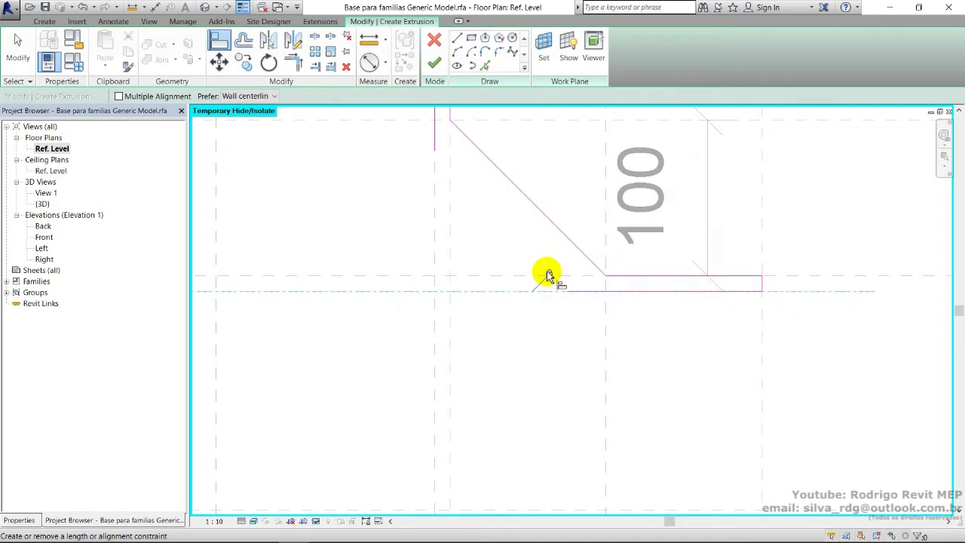
{"action": "key", "text": "Escape"}
{"action": "key", "text": "Escape"}
Copy the right diagonal line from its lower end to the free end of the inner horizontal line.
{"action": "scroll", "coordinate": [547, 245], "scroll_direction": "down", "scroll_amount": 3}
{"action": "scroll", "coordinate": [538, 231], "scroll_direction": "down", "scroll_amount": 2}
{"action": "scroll", "coordinate": [556, 243], "scroll_direction": "up", "scroll_amount": 2}
{"action": "left_click", "coordinate": [563, 234]}
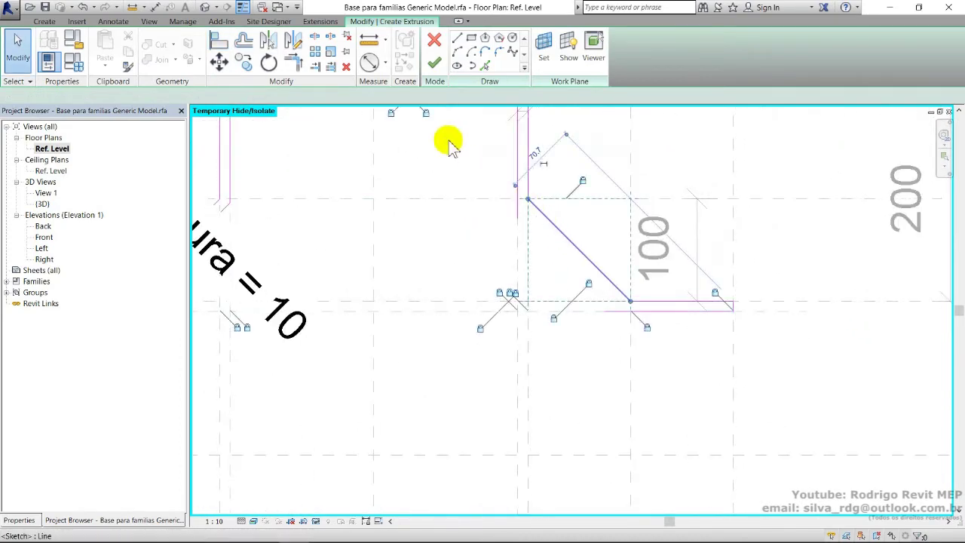
{"action": "left_click", "coordinate": [450, 146]}
{"action": "left_click", "coordinate": [244, 62]}
{"action": "scroll", "coordinate": [628, 301], "scroll_direction": "up", "scroll_amount": 2}
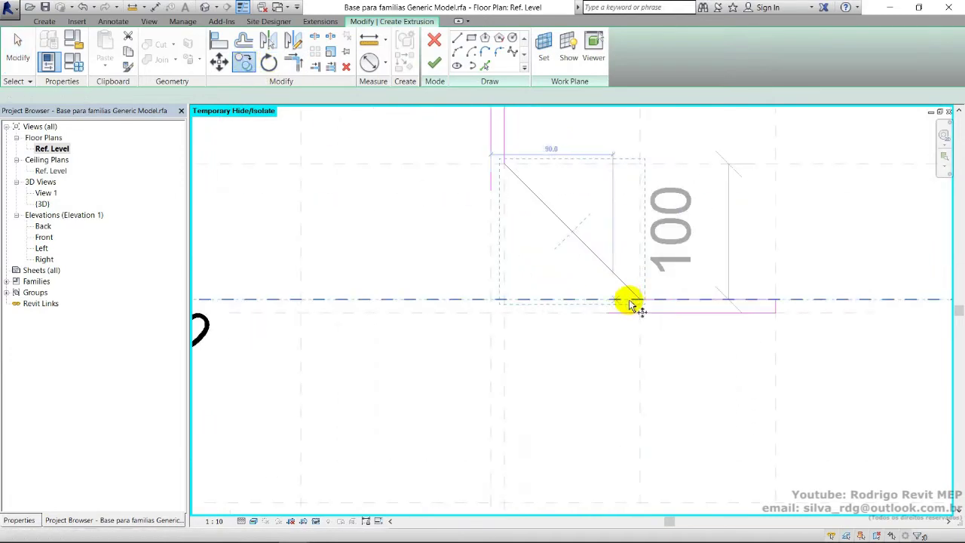
{"action": "left_click", "coordinate": [640, 299]}
{"action": "left_click", "coordinate": [607, 313]}
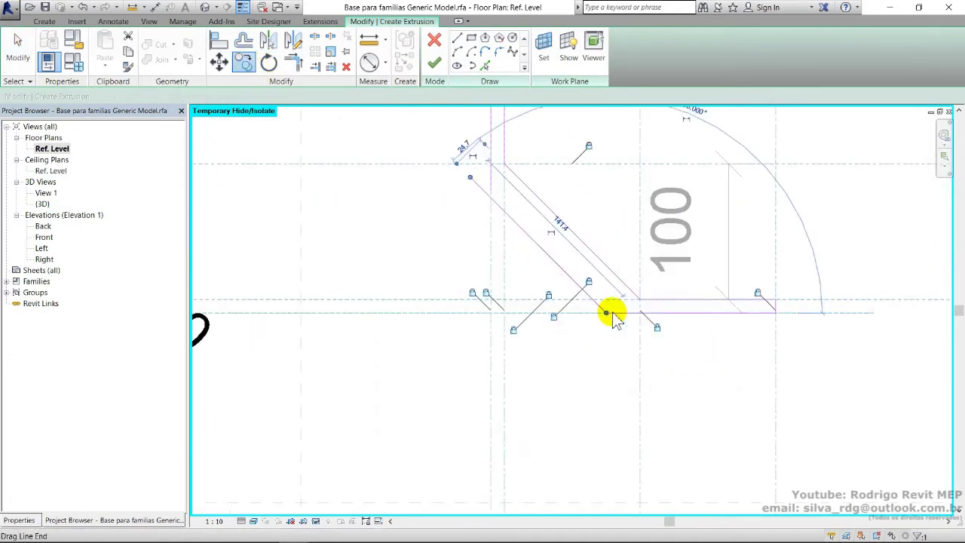
Trim the right stem's inner line and the copied right diagonal to a corner.
{"action": "left_click", "coordinate": [295, 63]}
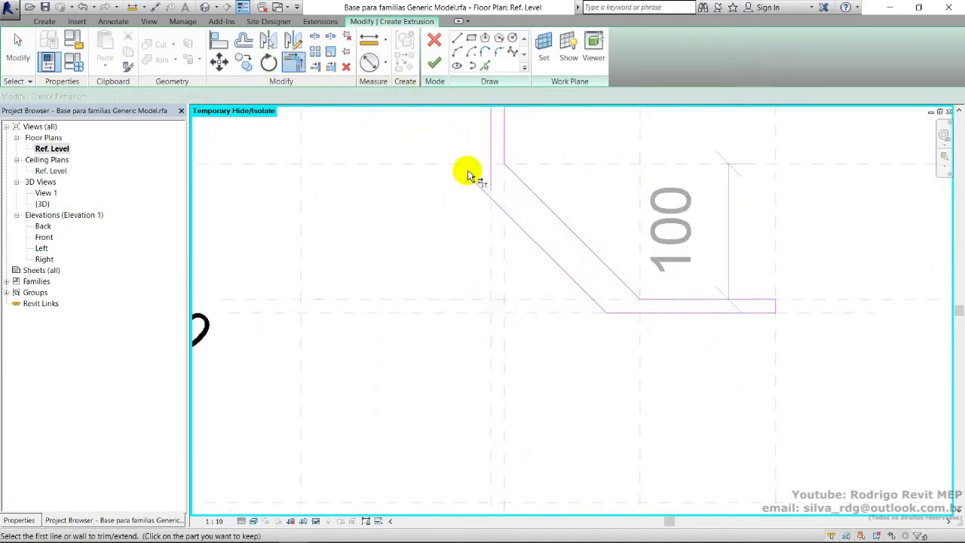
{"action": "left_click", "coordinate": [491, 170]}
{"action": "left_click", "coordinate": [501, 209]}
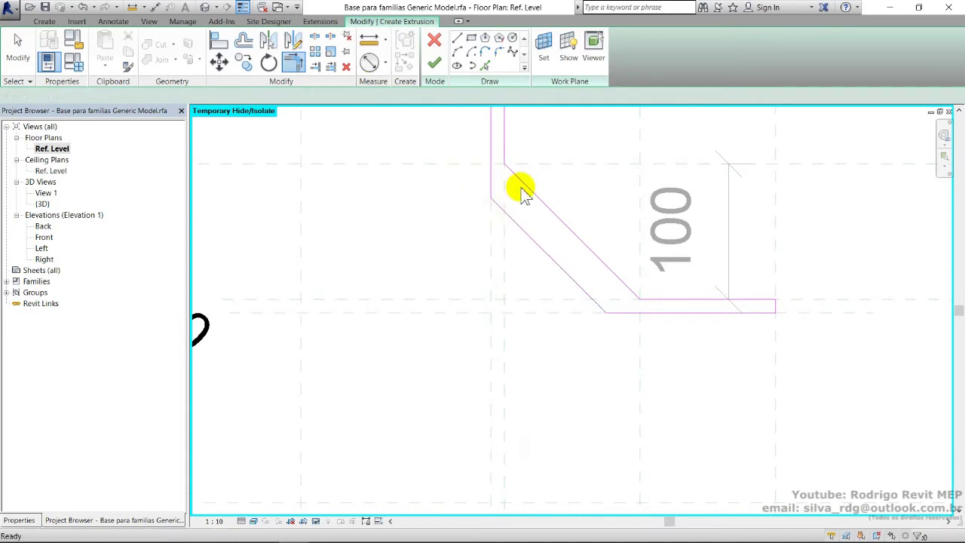
Place an aligned dimension between the two right diagonal lines and label it with the Espessura parameter.
{"action": "left_click", "coordinate": [117, 23]}
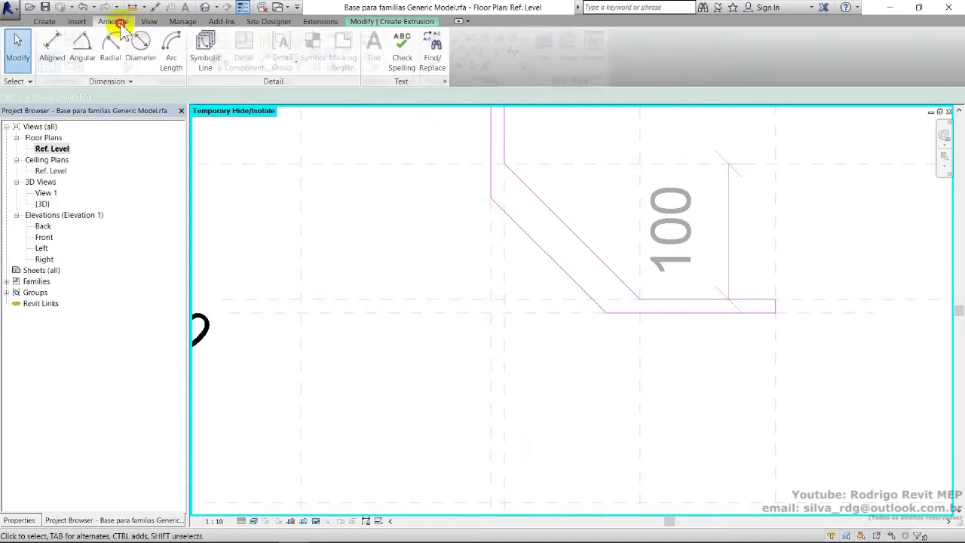
{"action": "left_click", "coordinate": [52, 46]}
{"action": "left_click", "coordinate": [566, 255]}
{"action": "left_click", "coordinate": [575, 237]}
{"action": "left_click", "coordinate": [582, 224]}
{"action": "key", "text": "Escape"}
{"action": "key", "text": "Escape"}
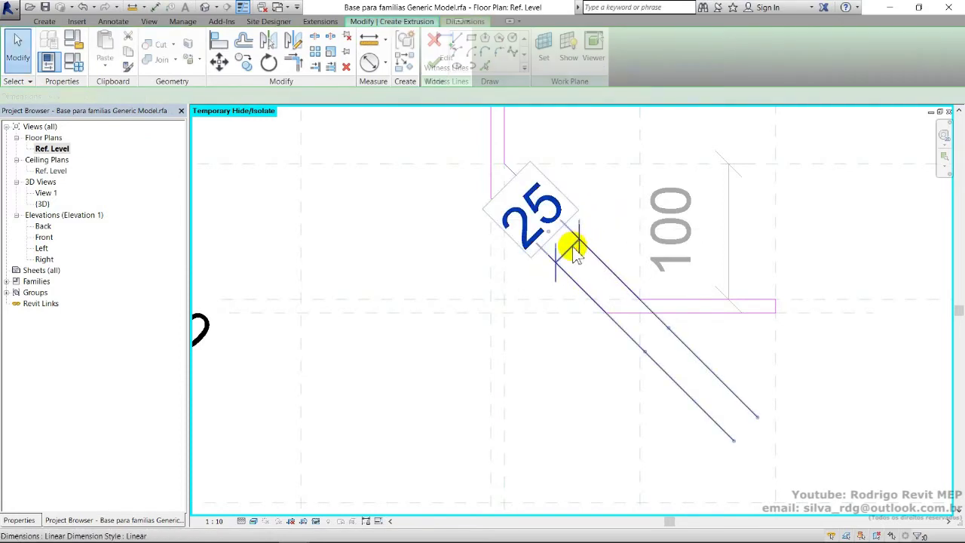
{"action": "left_click", "coordinate": [571, 243]}
{"action": "left_click", "coordinate": [261, 96]}
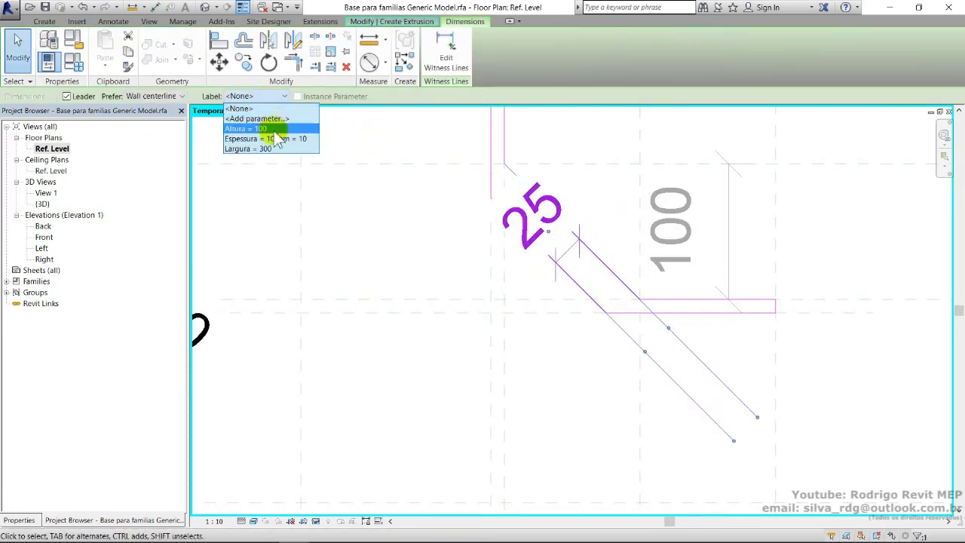
{"action": "left_click", "coordinate": [268, 139]}
{"action": "scroll", "coordinate": [567, 280], "scroll_direction": "down", "scroll_amount": 3}
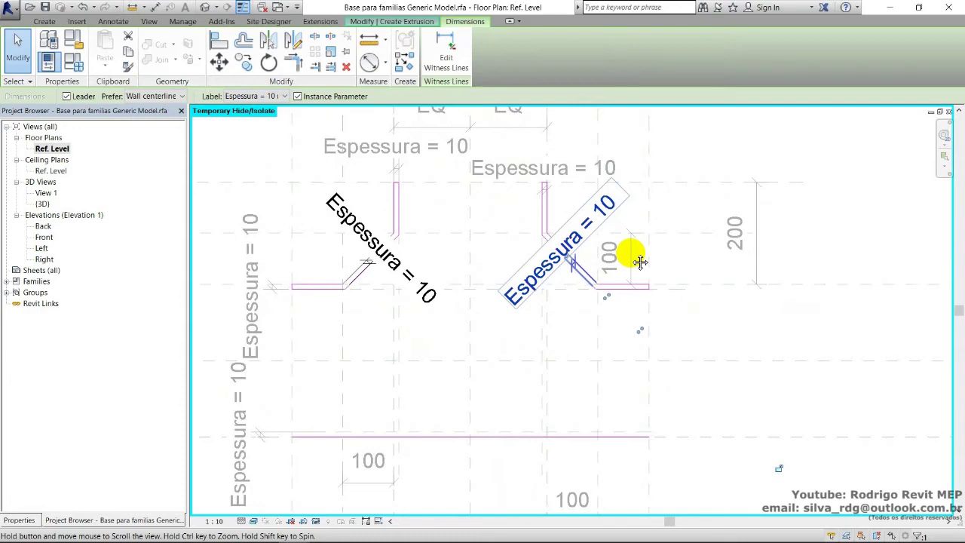
Delete the single horizontal sketch line that closes the base of the T profile.
{"action": "middle_click_drag", "start_coordinate": [639, 262], "coordinate": [661, 239]}
{"action": "key", "text": "Escape"}
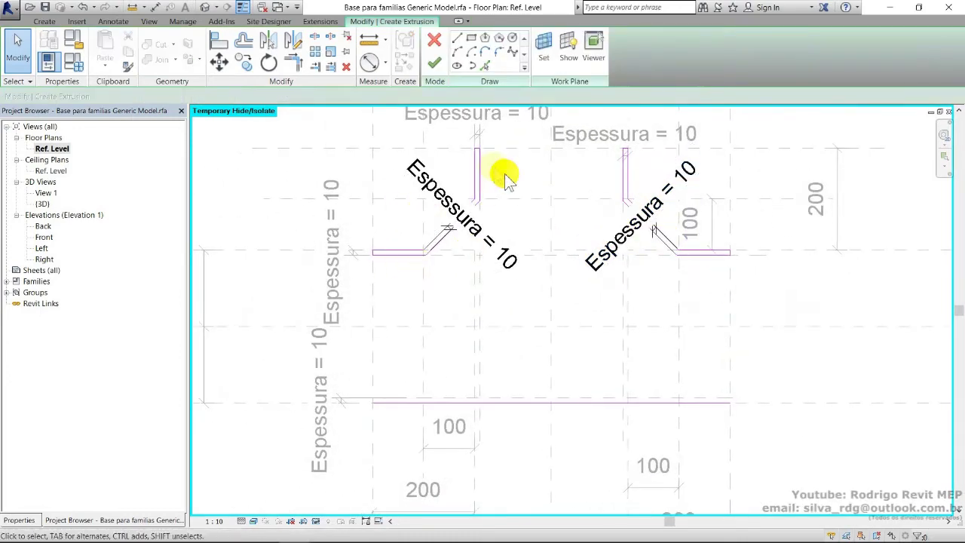
{"action": "middle_click_drag", "start_coordinate": [708, 316], "coordinate": [706, 291]}
{"action": "scroll", "coordinate": [706, 291], "scroll_direction": "up", "scroll_amount": 1}
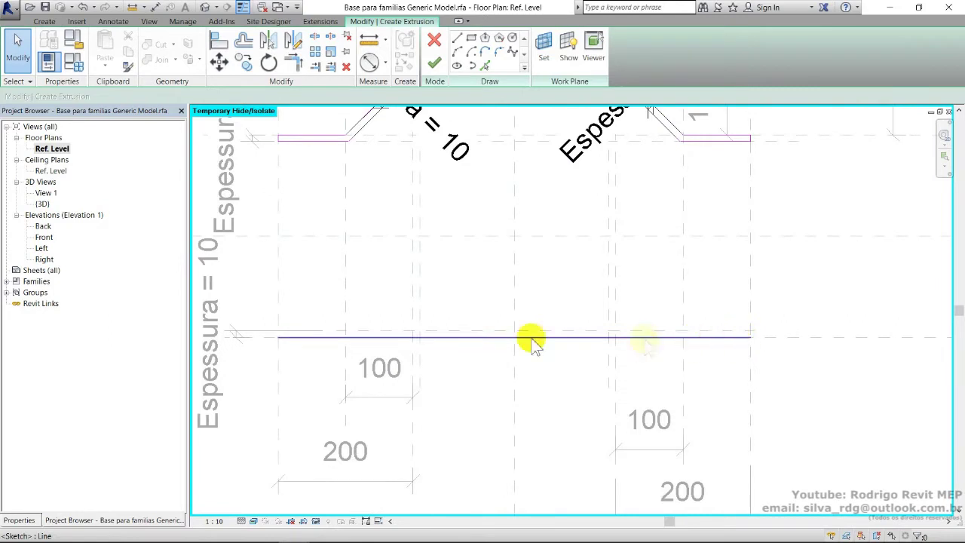
{"action": "left_click", "coordinate": [309, 337]}
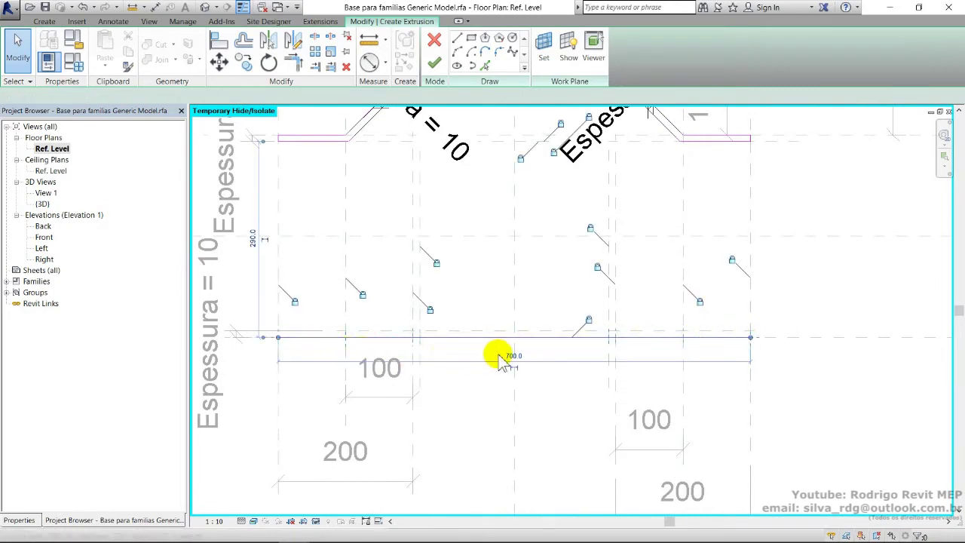
{"action": "key", "text": "Delete"}
Draw a 10 mm thick rectangle between the outer vertical reference planes, spanning the lowest horizontal plane and its Espessura plane.
{"action": "left_click", "coordinate": [472, 37]}
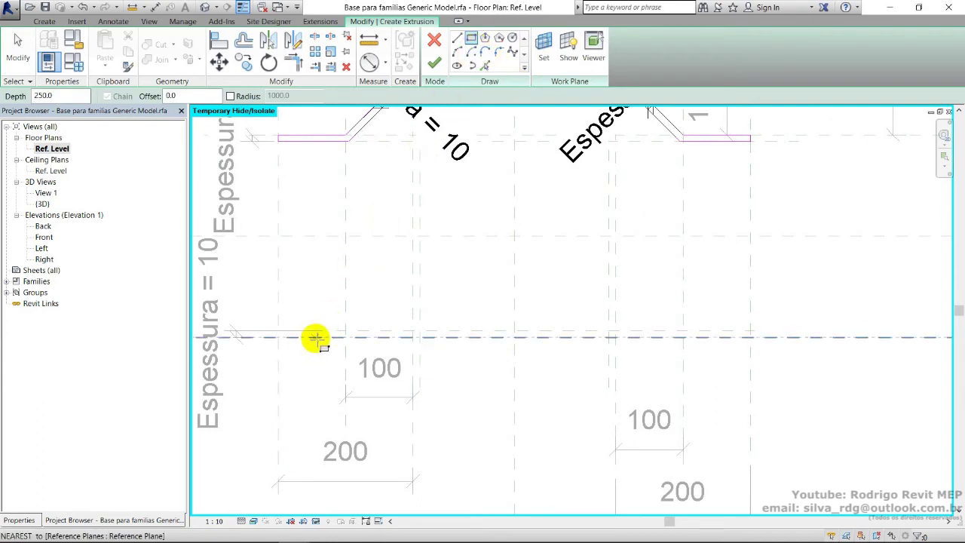
{"action": "left_click", "coordinate": [279, 339]}
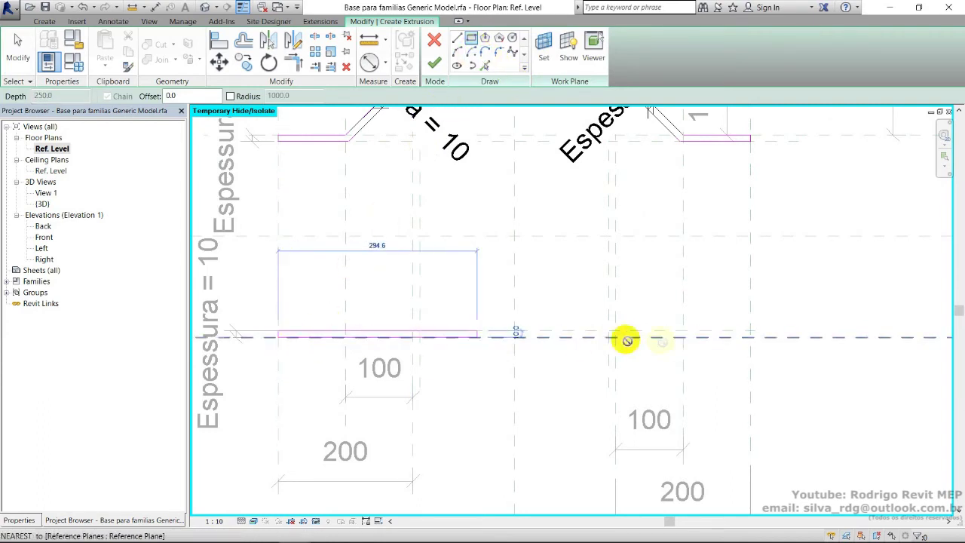
{"action": "left_click", "coordinate": [750, 332]}
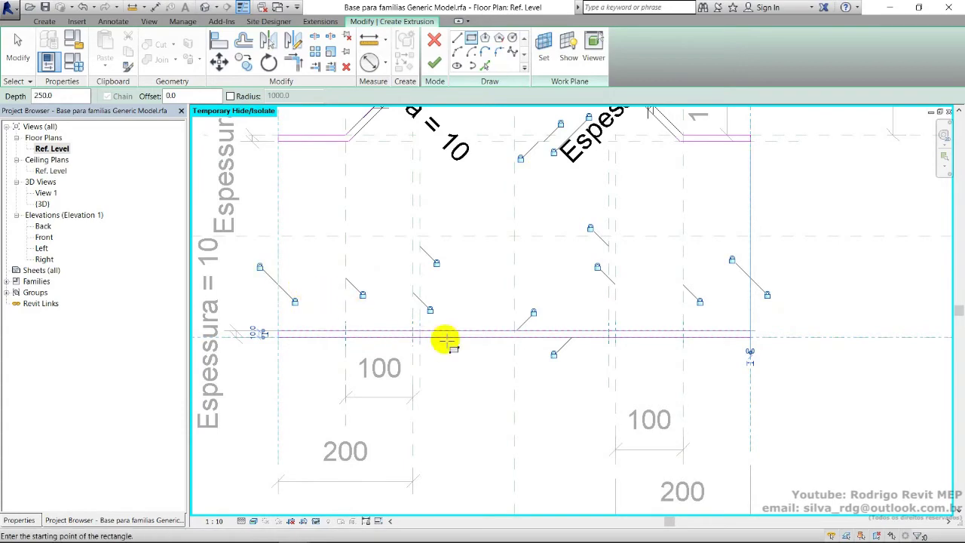
{"action": "scroll", "coordinate": [445, 339], "scroll_direction": "down", "scroll_amount": 4}
{"action": "key", "text": "Escape"}
{"action": "key", "text": "Escape"}
Finish the sketch of the thin-walled extrusion.
{"action": "left_click", "coordinate": [438, 65]}
{"action": "scroll", "coordinate": [519, 218], "scroll_direction": "down", "scroll_amount": 1}
{"action": "middle_click_drag", "start_coordinate": [520, 245], "coordinate": [519, 278]}
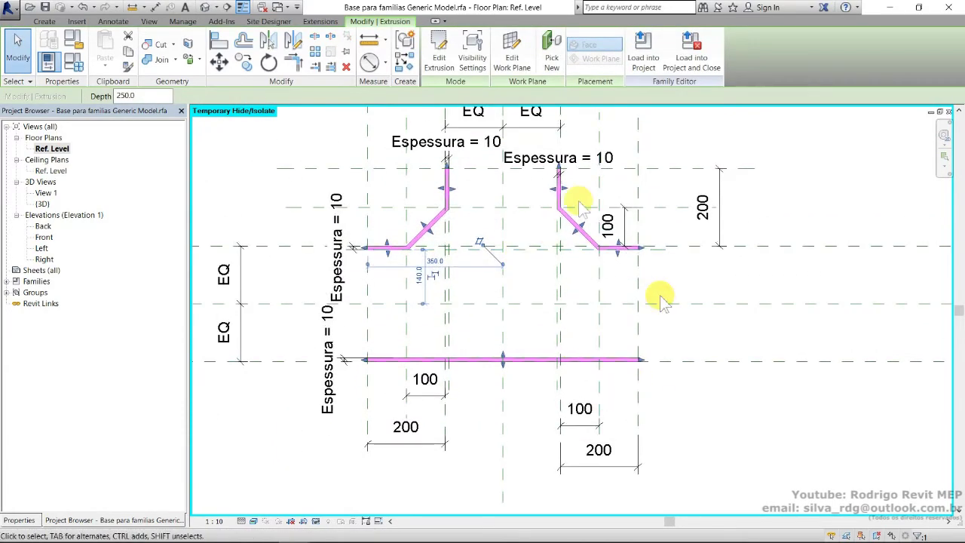
Open the Front elevation view at the new extrusion.
{"action": "double_click", "coordinate": [45, 237]}
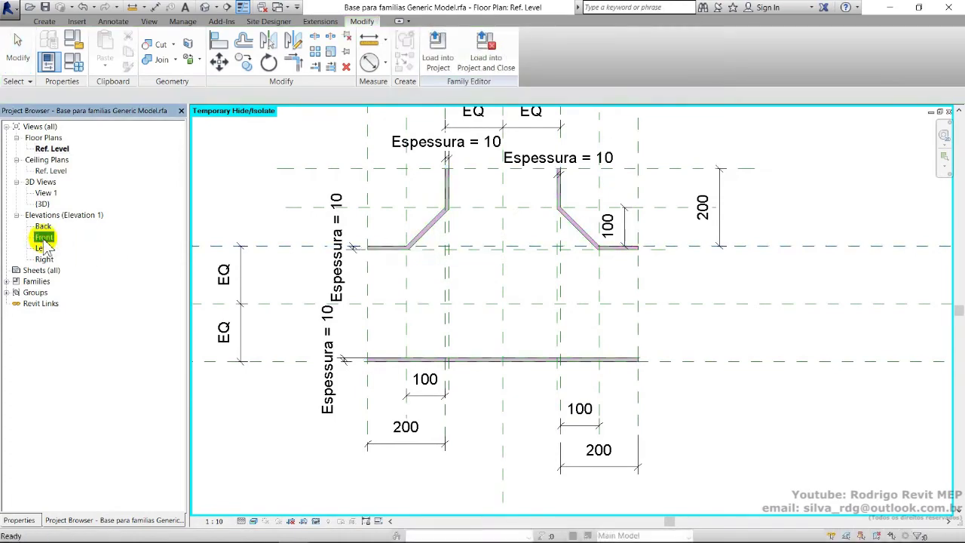
{"action": "scroll", "coordinate": [598, 383], "scroll_direction": "up", "scroll_amount": 3}
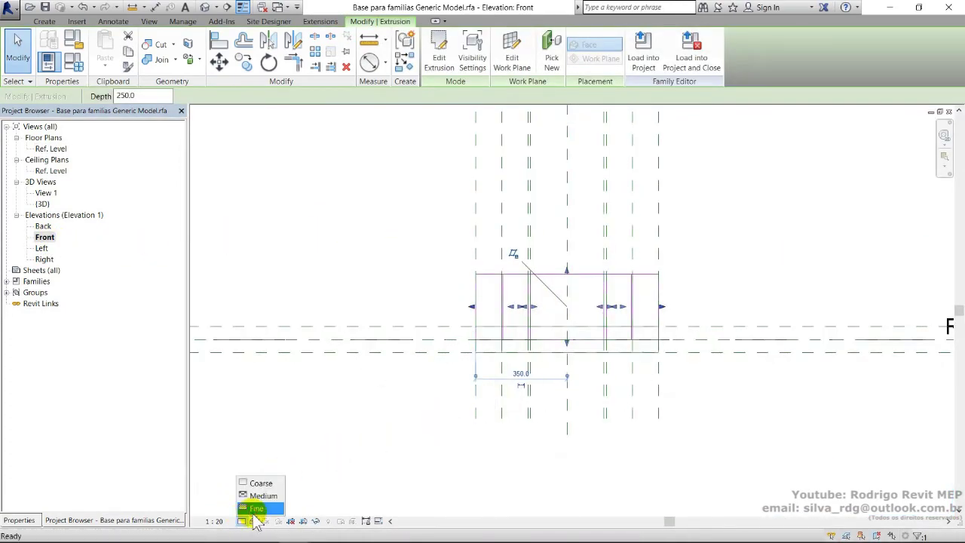
Set the front view to Fine detail with shaded display and temporarily hide the 100 mm deep extrusion.
{"action": "left_click", "coordinate": [260, 507]}
{"action": "left_click", "coordinate": [253, 521]}
{"action": "left_click", "coordinate": [273, 495]}
{"action": "scroll", "coordinate": [579, 360], "scroll_direction": "up", "scroll_amount": 2}
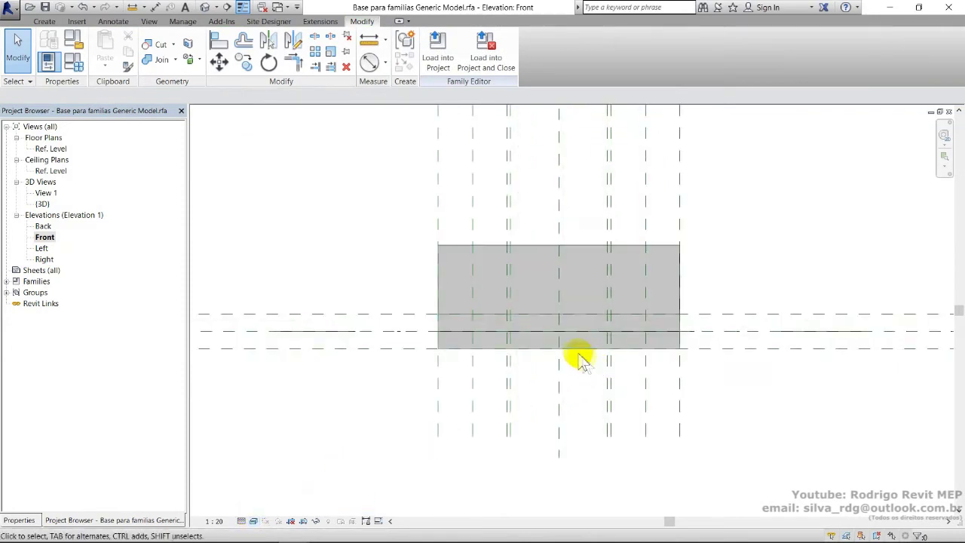
{"action": "left_click", "coordinate": [575, 348]}
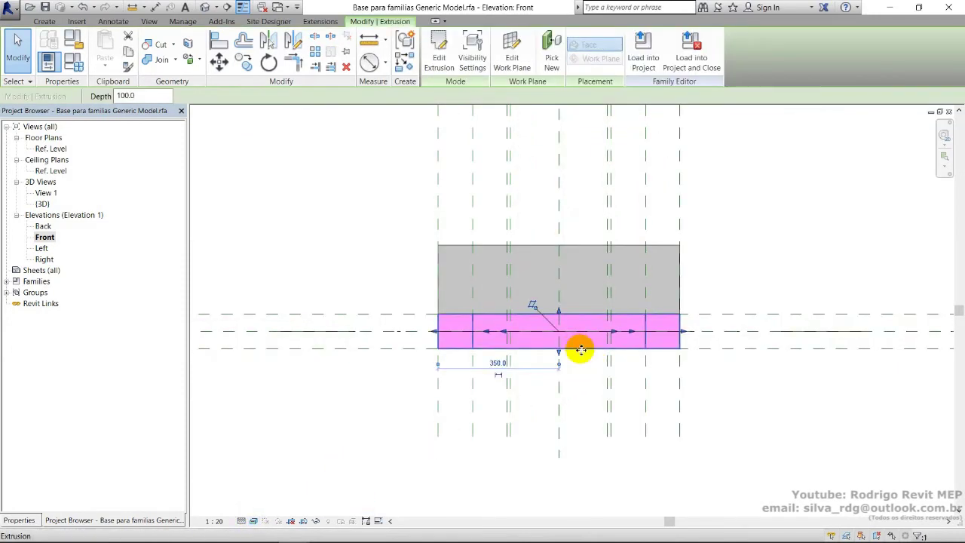
{"action": "key", "text": "h"}
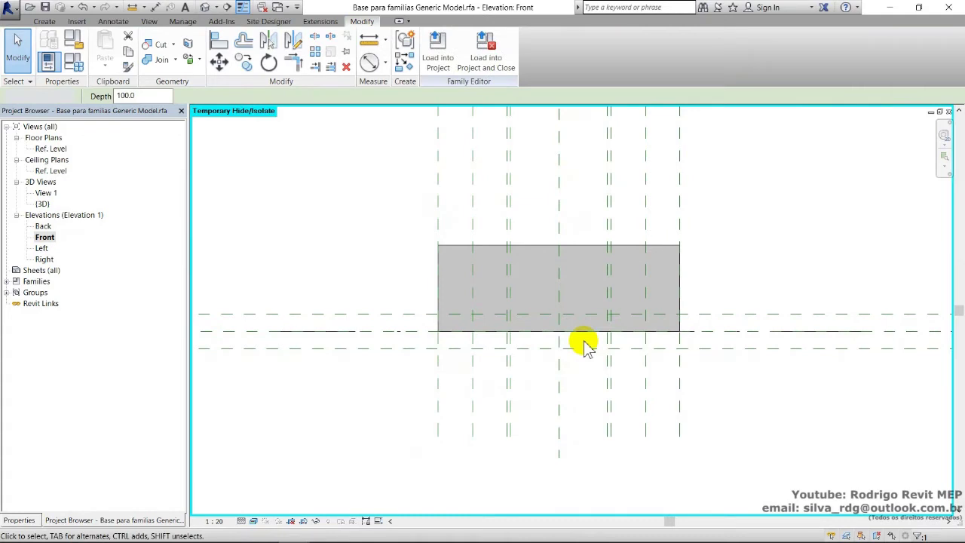
Stretch the 250 mm deep extrusion to span between the lower and upper horizontal reference planes and lock it to them.
{"action": "left_click", "coordinate": [585, 332]}
{"action": "scroll", "coordinate": [583, 334], "scroll_direction": "up", "scroll_amount": 2}
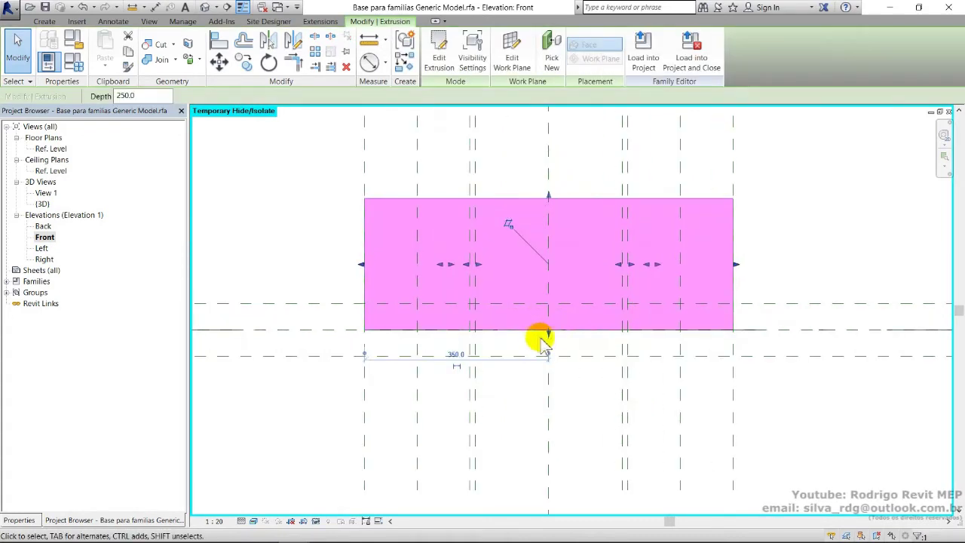
{"action": "left_click_drag", "start_coordinate": [551, 337], "coordinate": [560, 379]}
{"action": "left_click_drag", "start_coordinate": [548, 198], "coordinate": [561, 302]}
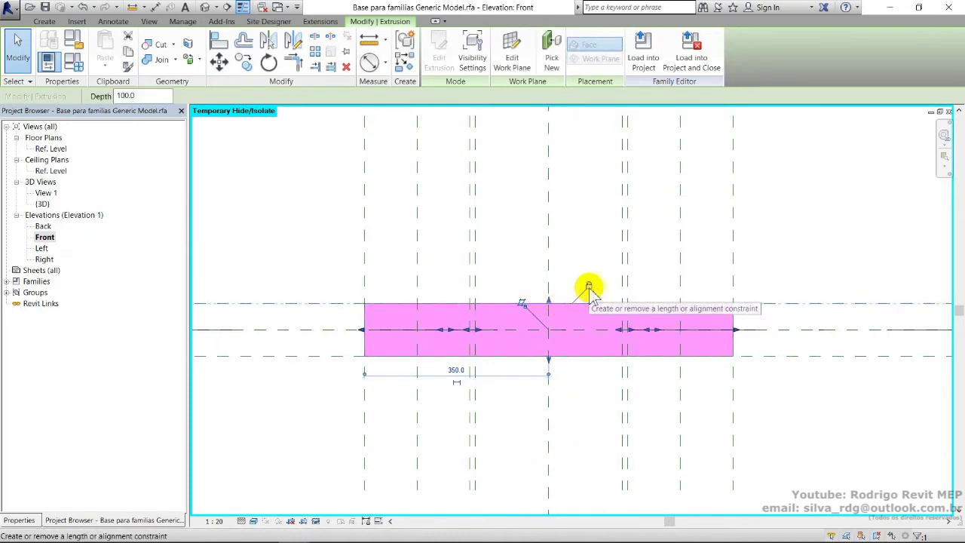
{"action": "left_click", "coordinate": [513, 265]}
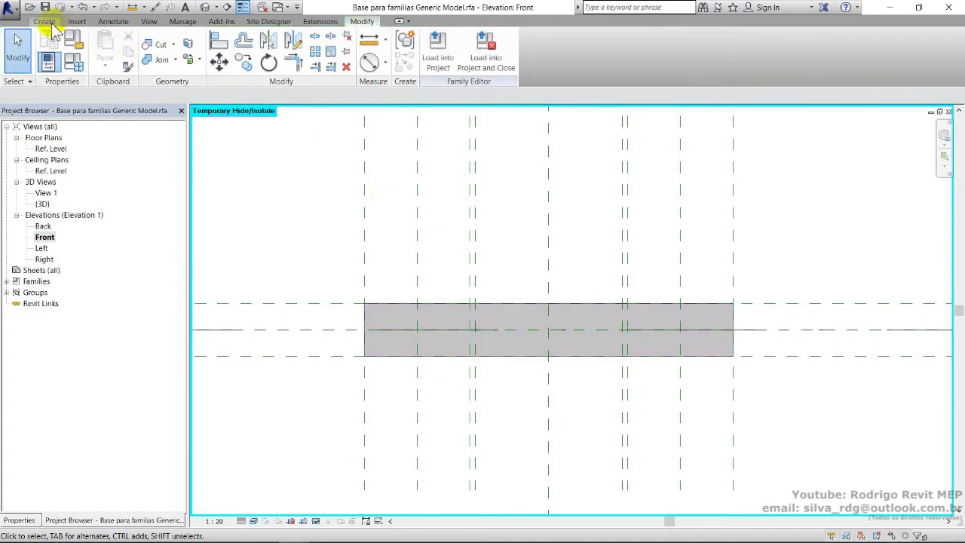
Draw a horizontal reference plane across the extrusion, slightly above its lower edge.
{"action": "left_click", "coordinate": [45, 21]}
{"action": "left_click", "coordinate": [709, 47]}
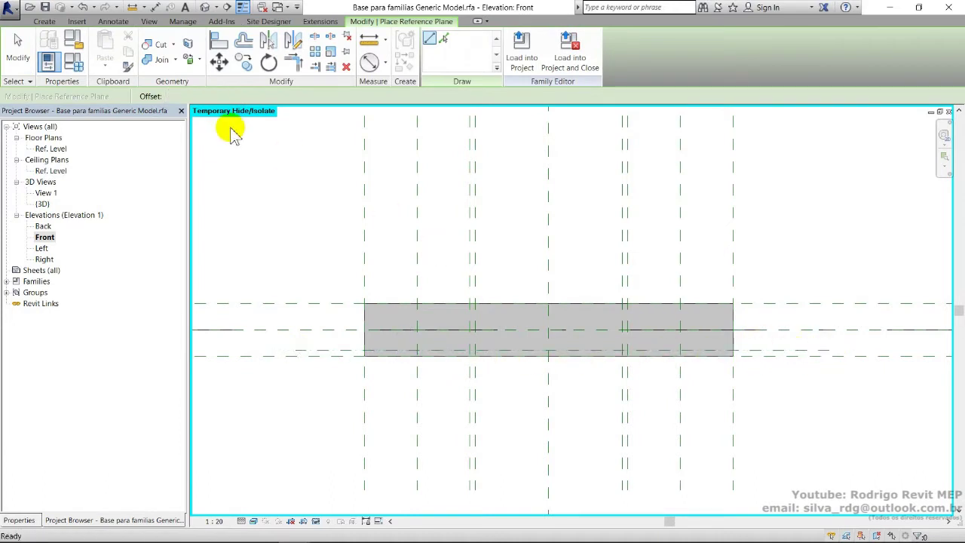
{"action": "key", "text": "Escape"}
Dimension the gap between the extrusion's lower reference plane and the one just above it, and label it with the Espessura parameter.
{"action": "left_click", "coordinate": [113, 21]}
{"action": "left_click", "coordinate": [57, 49]}
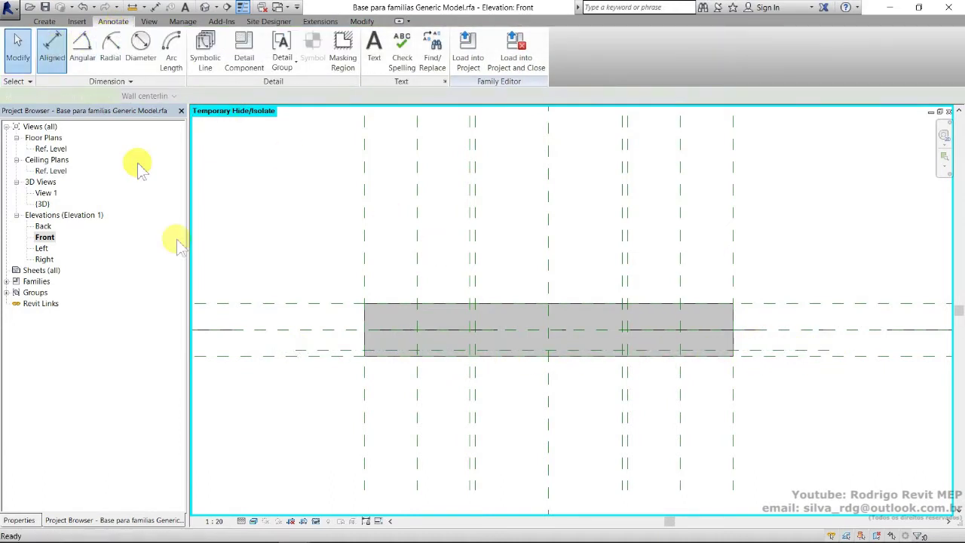
{"action": "scroll", "coordinate": [340, 358], "scroll_direction": "up", "scroll_amount": 4}
{"action": "left_click", "coordinate": [360, 339]}
{"action": "left_click", "coordinate": [351, 329]}
{"action": "left_click", "coordinate": [311, 313]}
{"action": "key", "text": "Escape"}
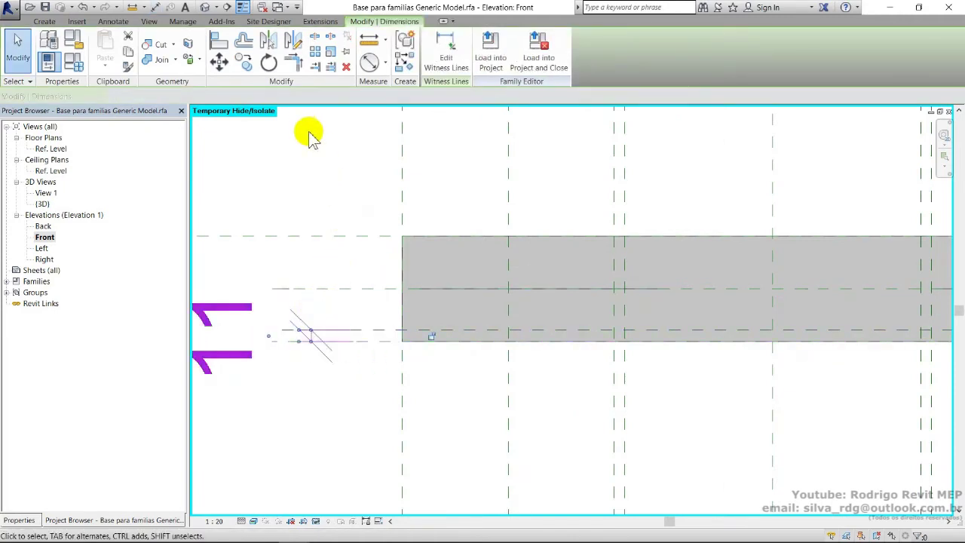
{"action": "left_click", "coordinate": [278, 96]}
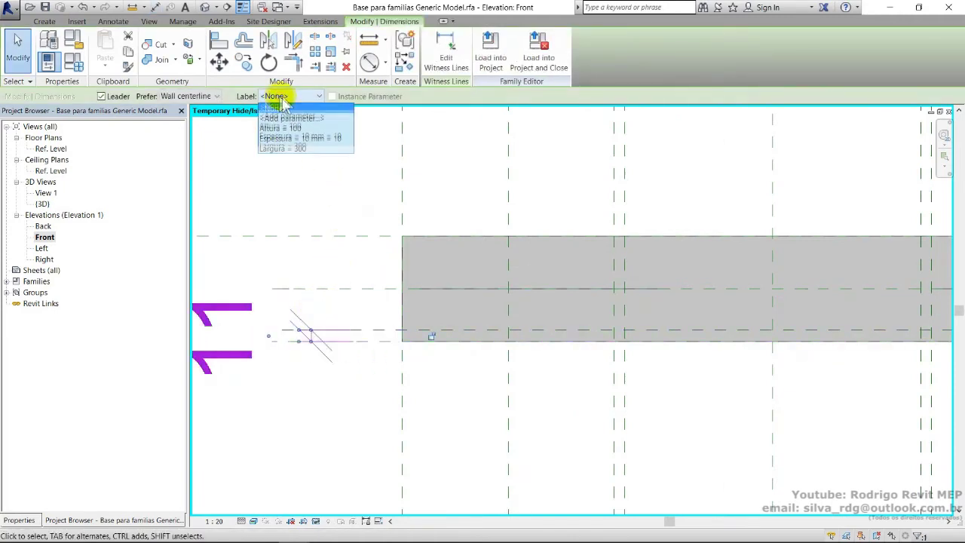
{"action": "left_click", "coordinate": [309, 139]}
{"action": "left_click", "coordinate": [357, 400]}
{"action": "scroll", "coordinate": [392, 377], "scroll_direction": "down", "scroll_amount": 4}
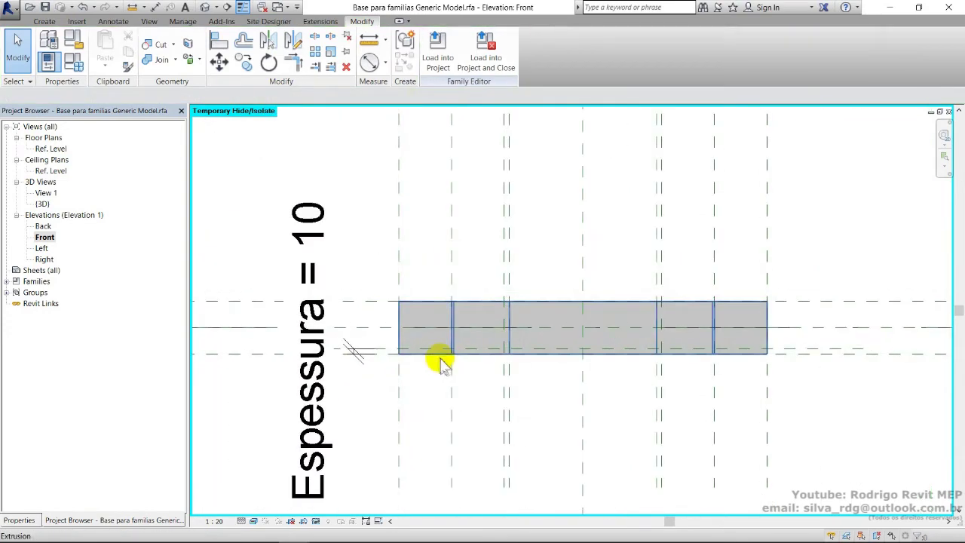
Open the default 3D view and temporarily hide the solid inner extrusion.
{"action": "left_click", "coordinate": [204, 7]}
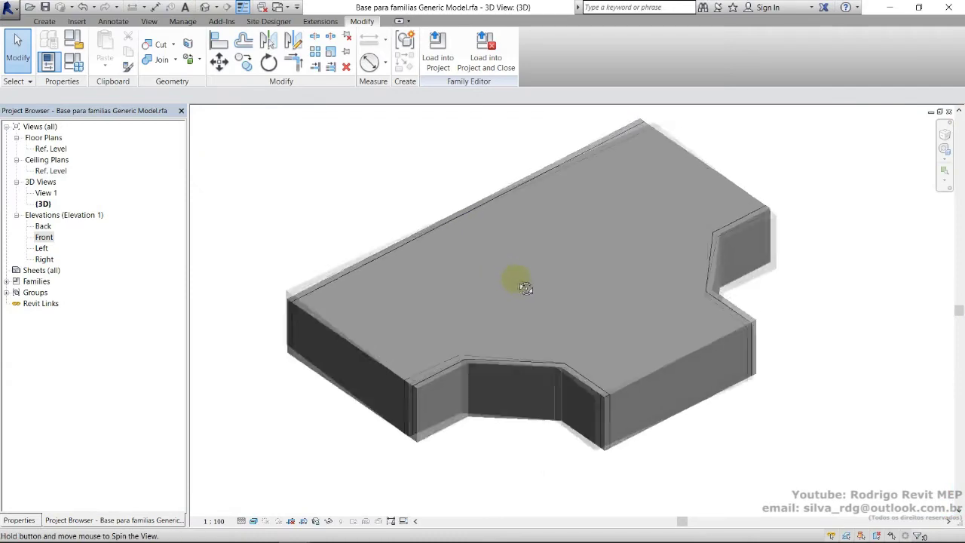
{"action": "left_click", "coordinate": [397, 375]}
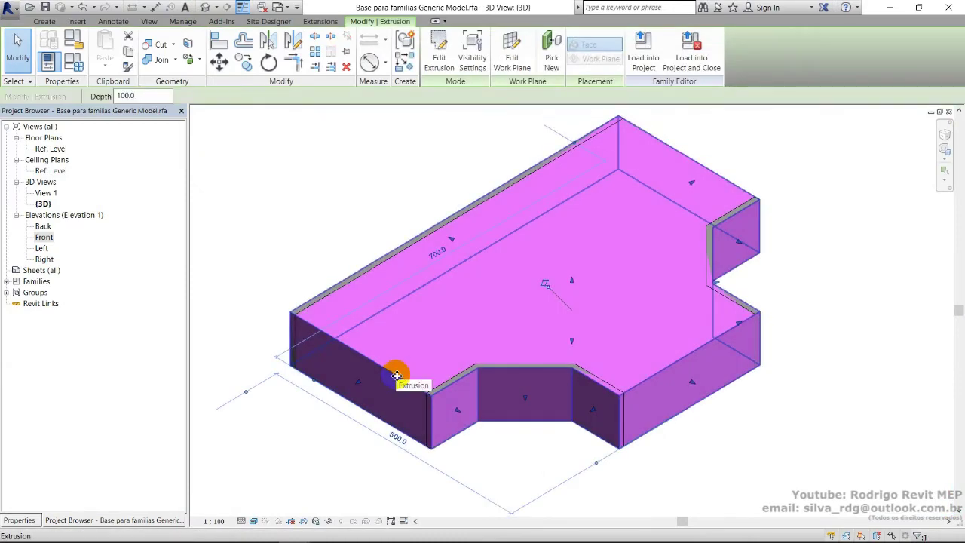
{"action": "key", "text": "h"}
{"action": "key", "text": "h"}
Examine the properties of the thin side-wall extrusion in the 3D view.
{"action": "left_click", "coordinate": [525, 362]}
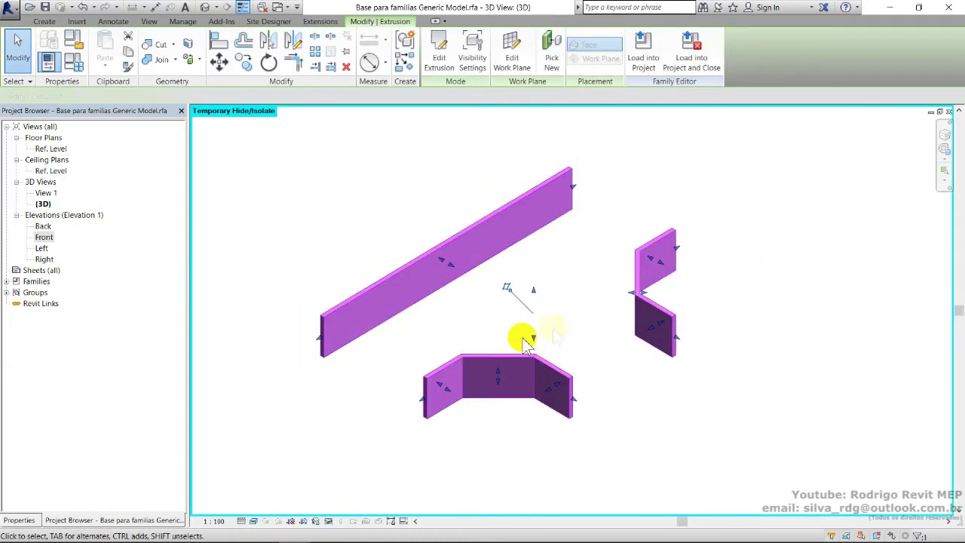
{"action": "left_click", "coordinate": [19, 520]}
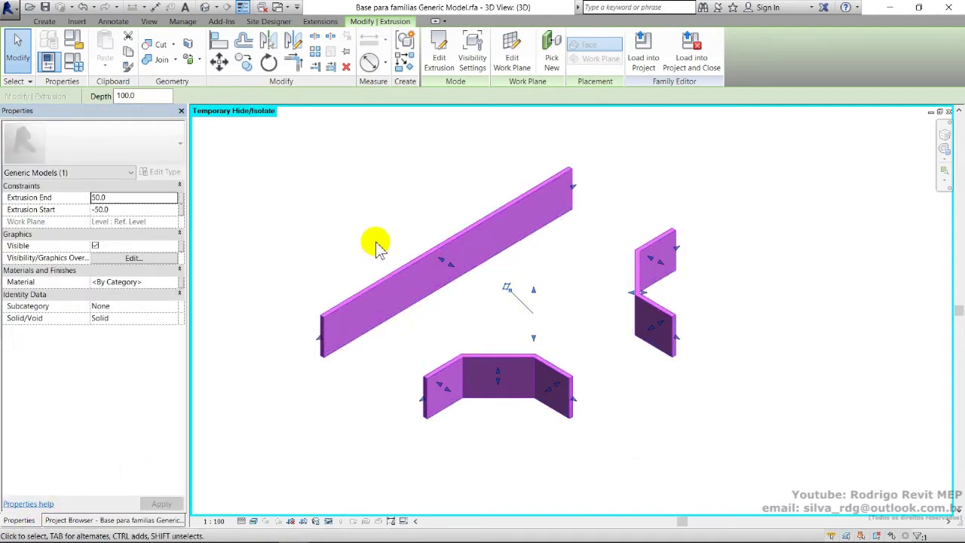
{"action": "left_click", "coordinate": [294, 203]}
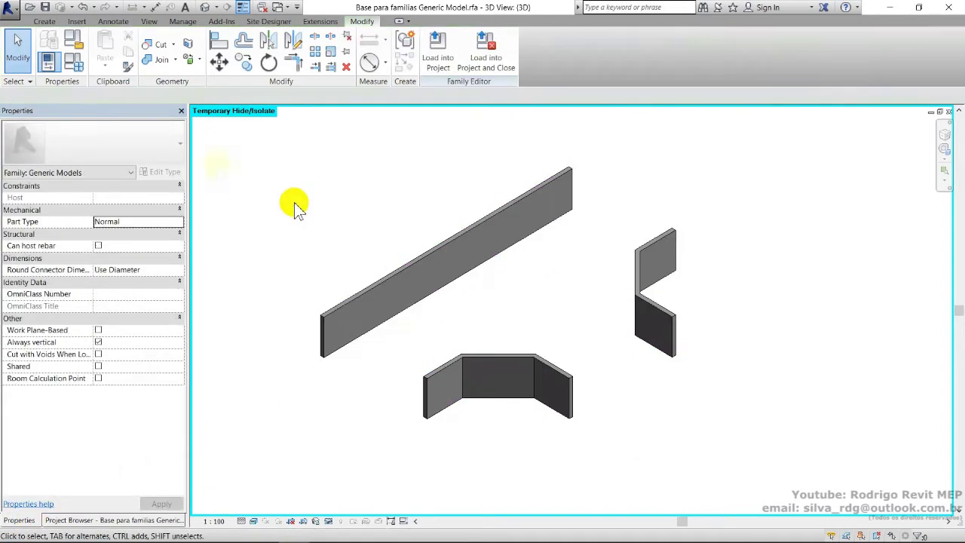
In the family types, set the Espessura formula to 5 mm and the Largura value to 200.
{"action": "left_click", "coordinate": [76, 65]}
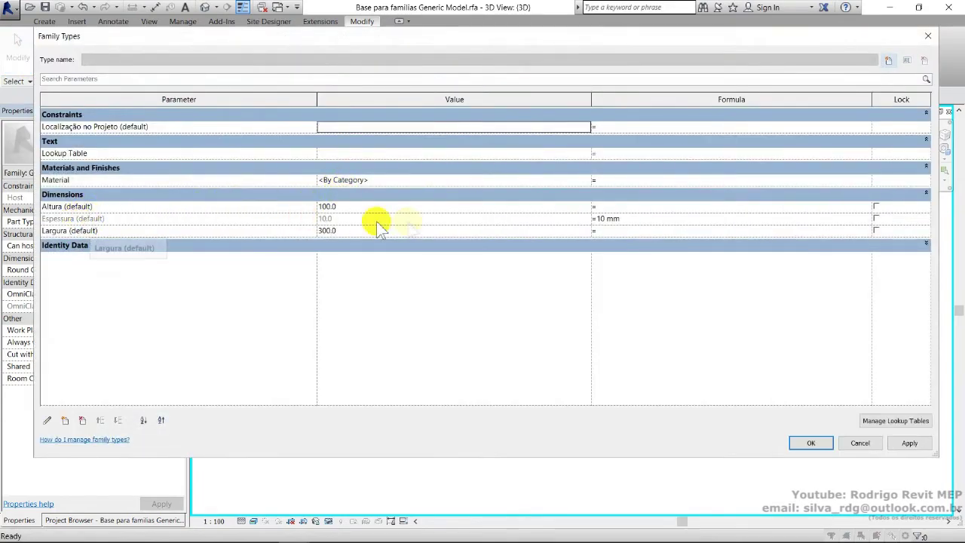
{"action": "left_click", "coordinate": [640, 218]}
{"action": "type", "text": "5"}
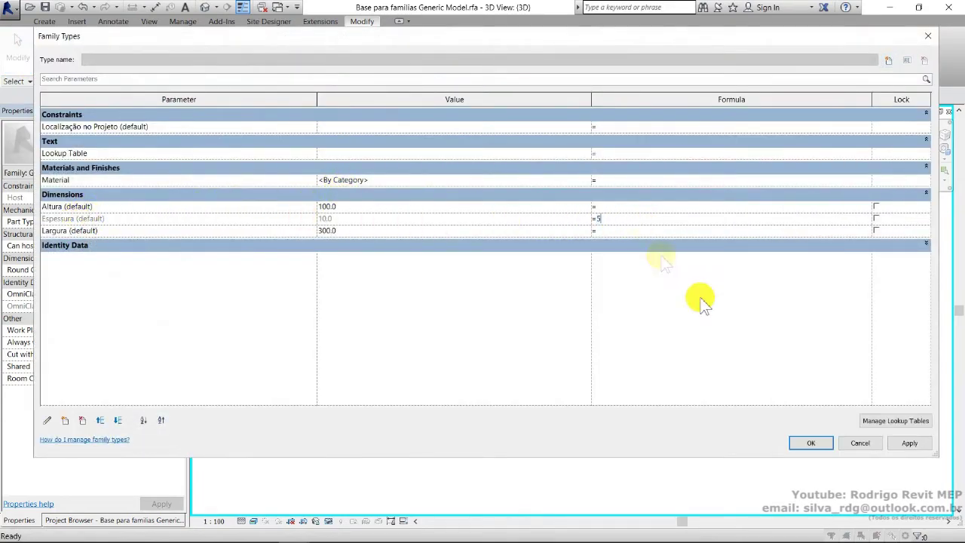
{"action": "left_click", "coordinate": [813, 443]}
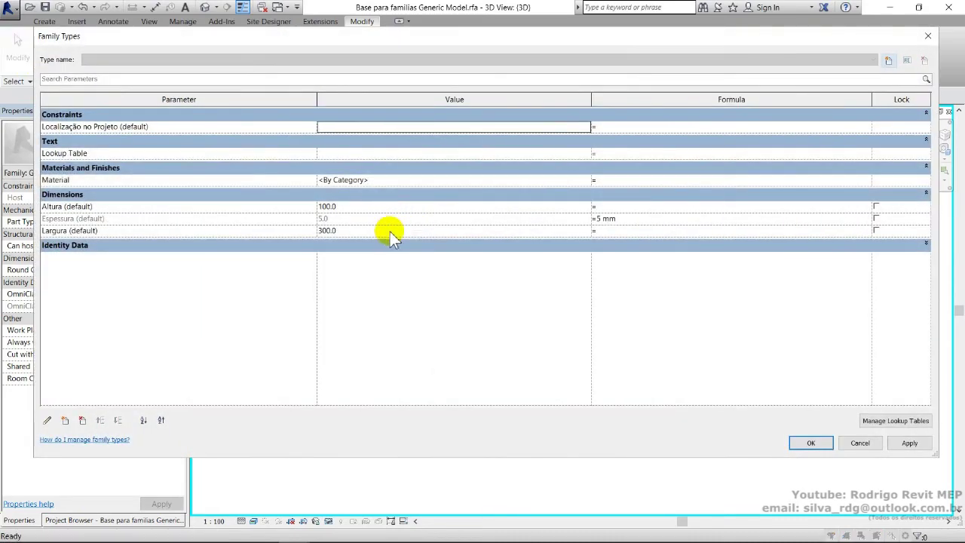
{"action": "left_click", "coordinate": [392, 232]}
{"action": "type", "text": "200"}
{"action": "left_click", "coordinate": [807, 443]}
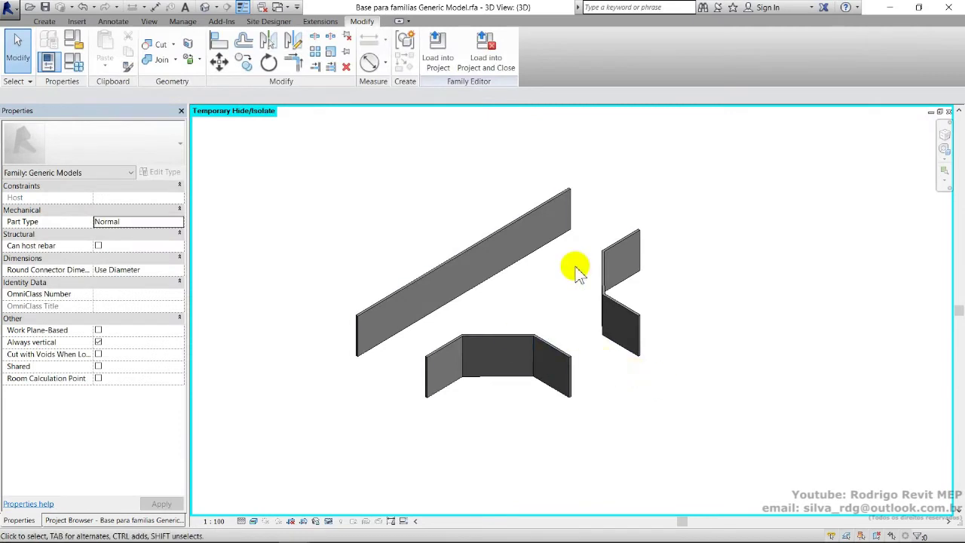
Open the Ref. Level floor plan and temporarily hide the thin side-wall extrusion.
{"action": "left_click", "coordinate": [101, 520]}
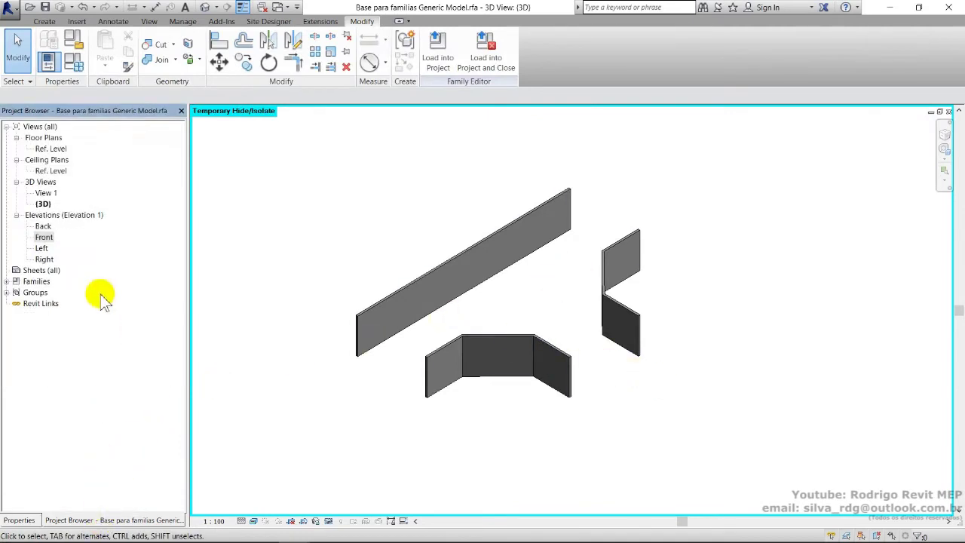
{"action": "double_click", "coordinate": [59, 152]}
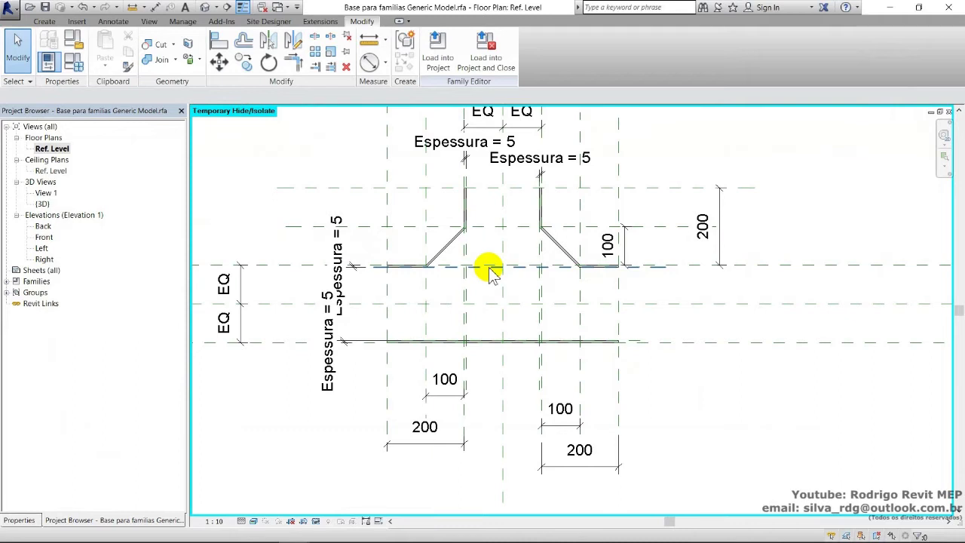
{"action": "left_click", "coordinate": [443, 241]}
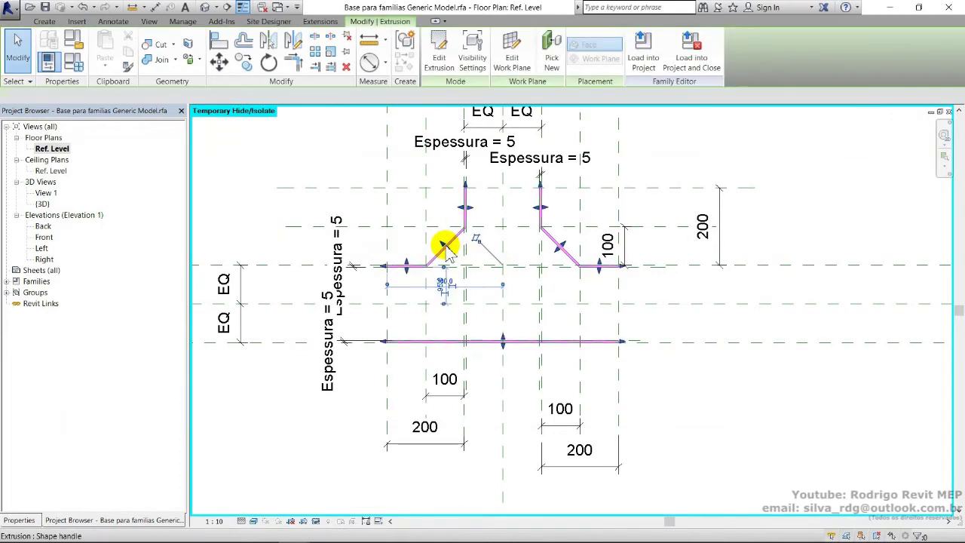
{"action": "key", "text": "c"}
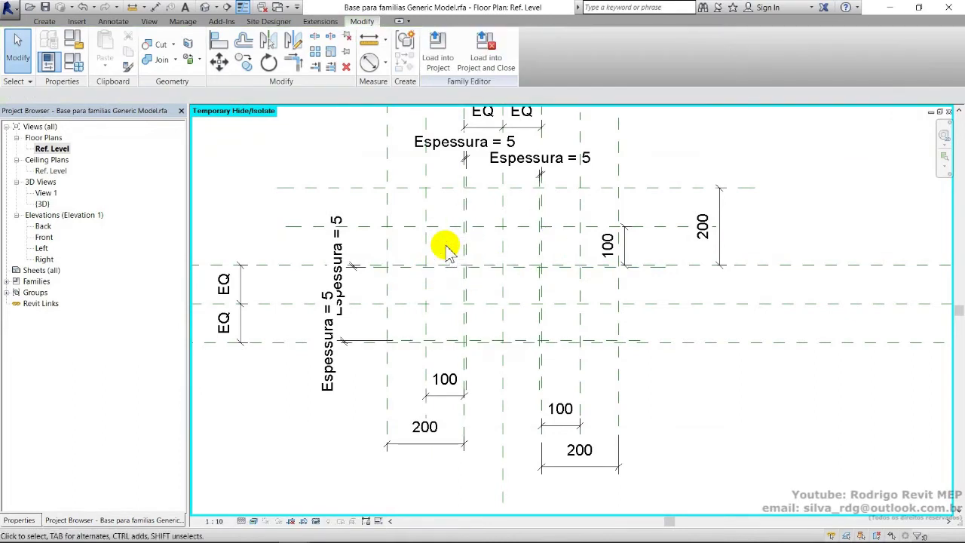
Start a new extrusion and sketch a 600 by 200 rectangle between the outer reference planes of the tee's straight run.
{"action": "left_click", "coordinate": [44, 21]}
{"action": "left_click", "coordinate": [114, 46]}
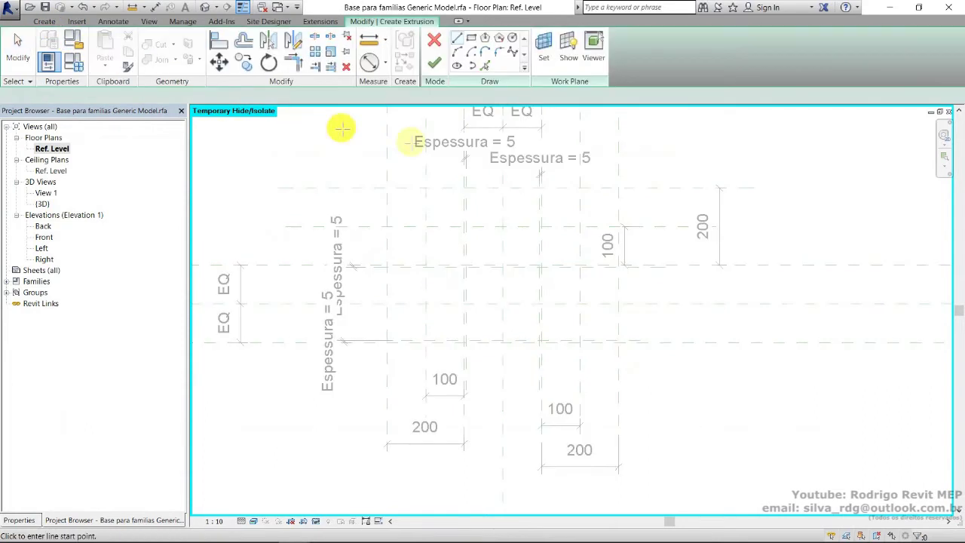
{"action": "left_click", "coordinate": [471, 39]}
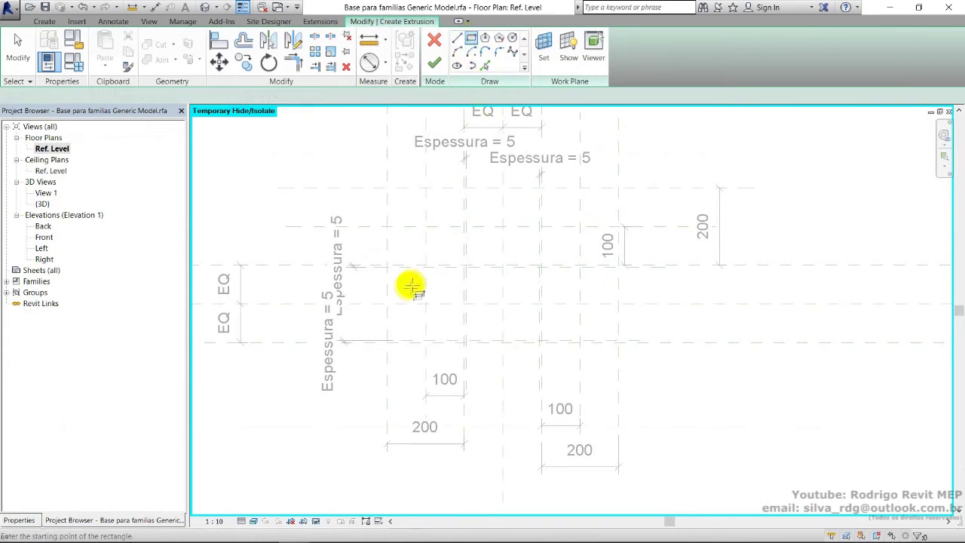
{"action": "scroll", "coordinate": [403, 280], "scroll_direction": "up", "scroll_amount": 2}
{"action": "left_click", "coordinate": [373, 250]}
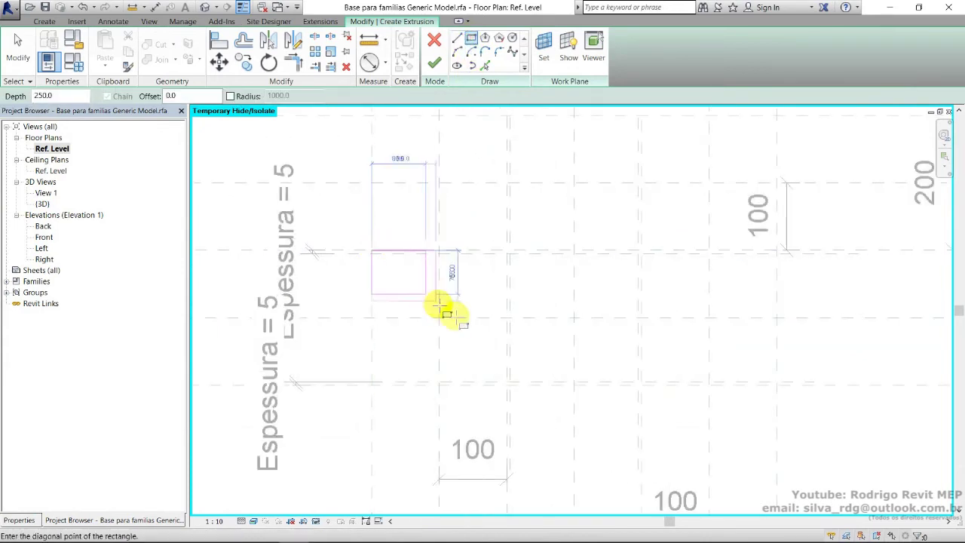
{"action": "left_click", "coordinate": [776, 386]}
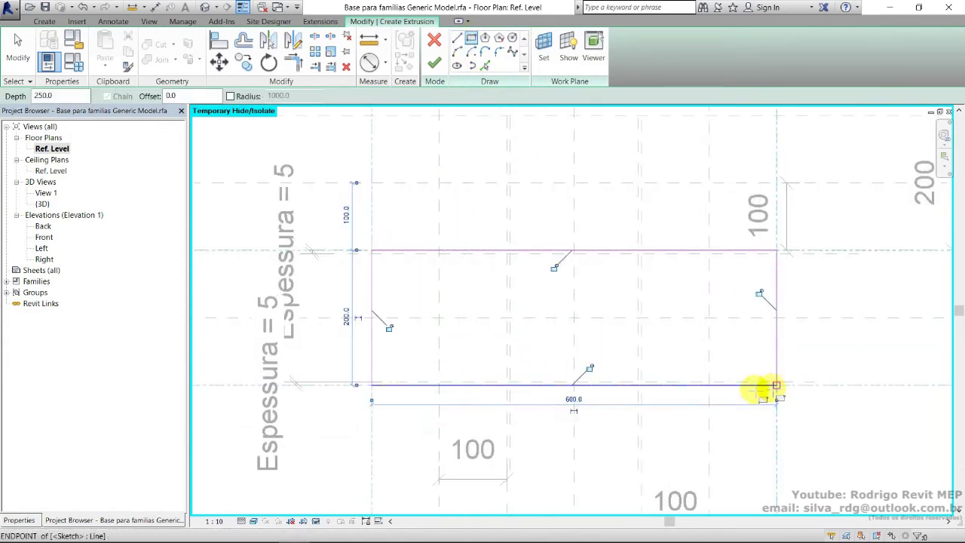
Lock the rectangle's bottom, right and left edges to their reference planes and delete its top edge.
{"action": "left_click", "coordinate": [588, 369]}
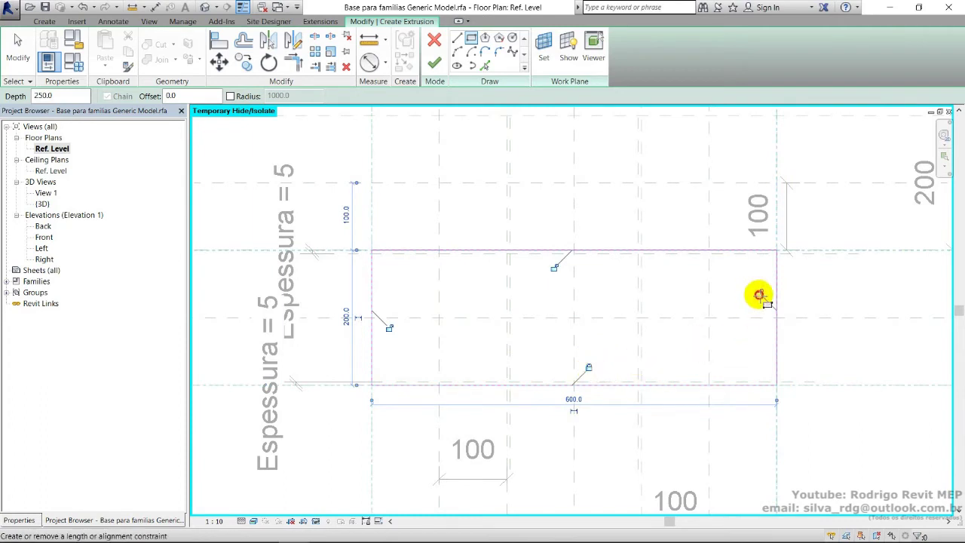
{"action": "left_click", "coordinate": [759, 294]}
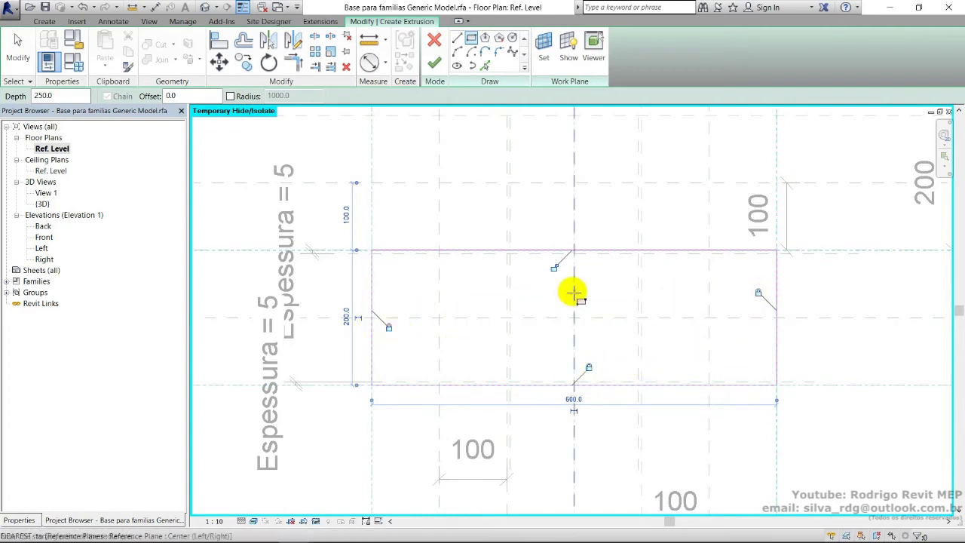
{"action": "key", "text": "Escape"}
{"action": "middle_click_drag", "start_coordinate": [554, 252], "coordinate": [530, 258]}
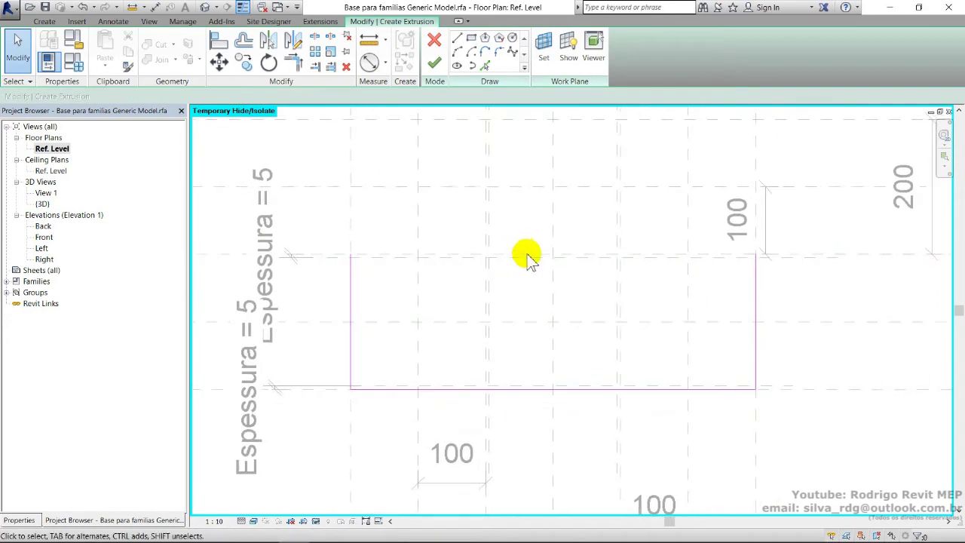
Draw short horizontal lines from both upper corners of the sketch inward to the nearest vertical reference planes.
{"action": "left_click", "coordinate": [457, 42]}
{"action": "scroll", "coordinate": [355, 254], "scroll_direction": "up", "scroll_amount": 2}
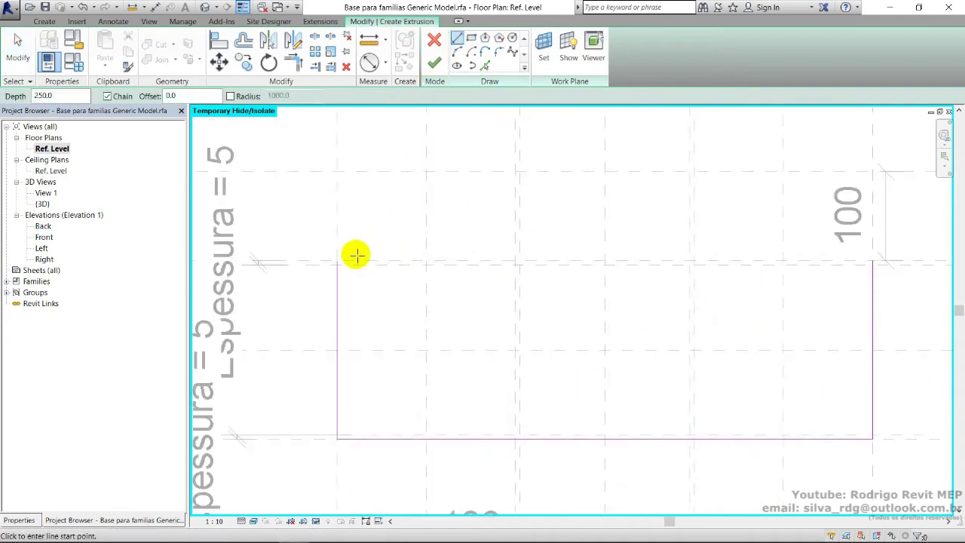
{"action": "left_click", "coordinate": [424, 263]}
{"action": "left_click", "coordinate": [872, 260]}
{"action": "left_click", "coordinate": [784, 261]}
{"action": "key", "text": "Escape"}
{"action": "key", "text": "Escape"}
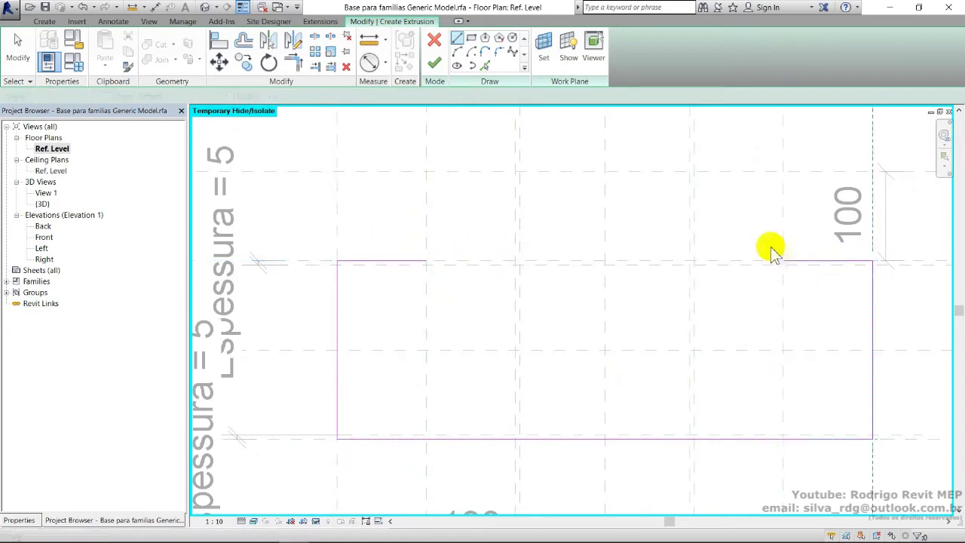
Align the short upper-left sketch line to the horizontal reference plane and lock it.
{"action": "key", "text": "a"}
{"action": "key", "text": "l"}
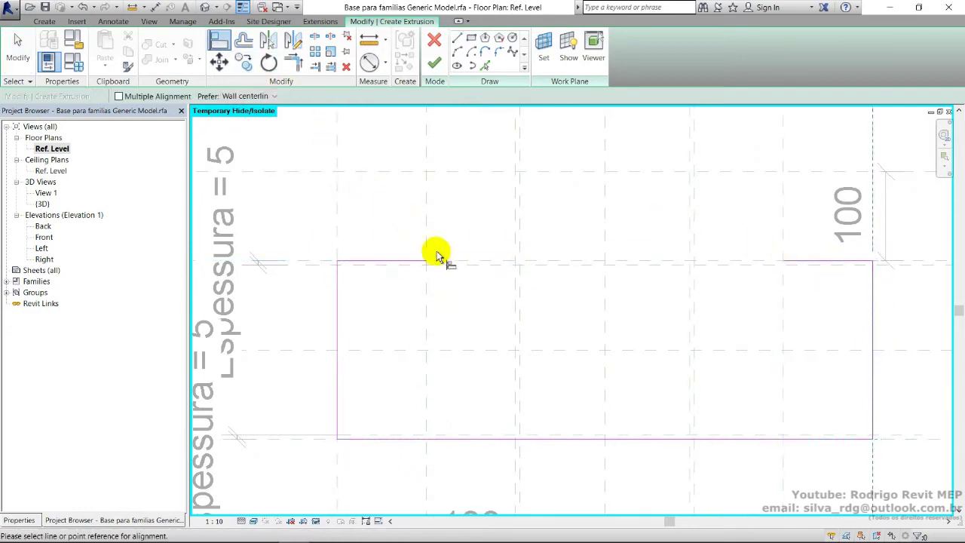
{"action": "left_click", "coordinate": [438, 263]}
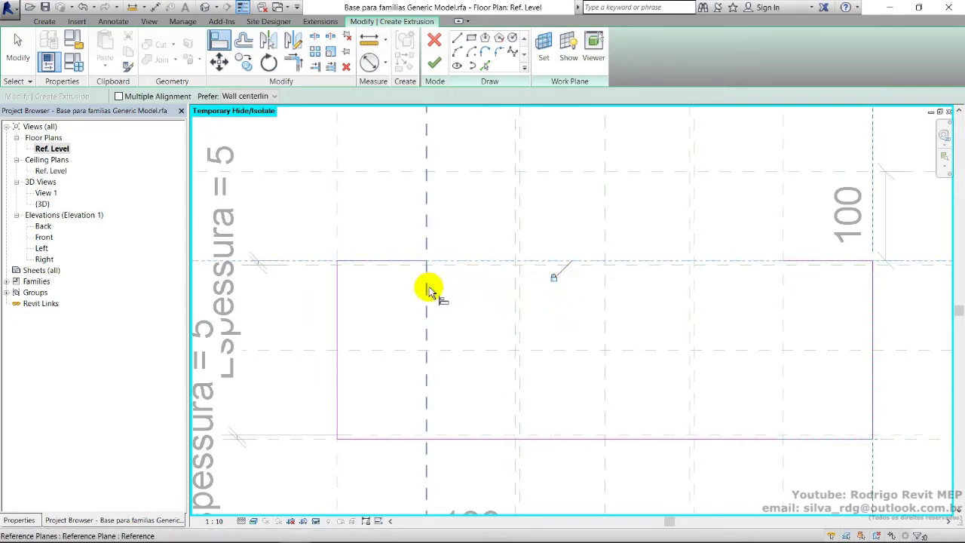
Align the inner ends of both short upper sketch lines to their vertical reference planes and lock them.
{"action": "left_click", "coordinate": [428, 264]}
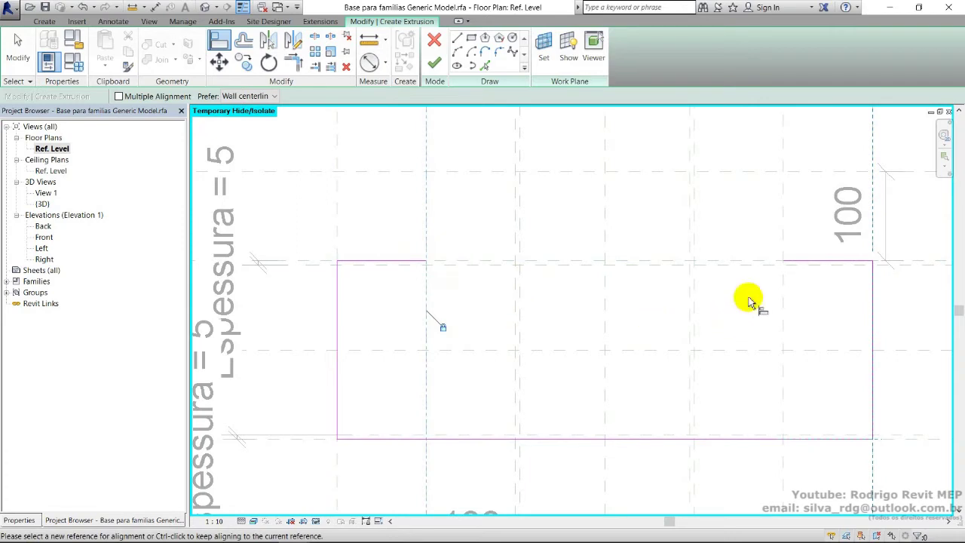
{"action": "left_click", "coordinate": [738, 264]}
{"action": "left_click", "coordinate": [797, 262]}
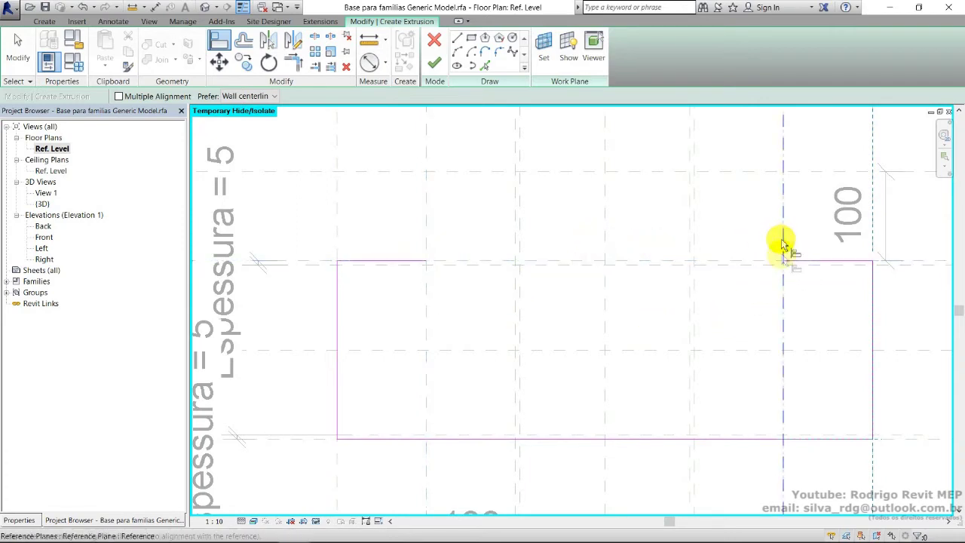
{"action": "middle_click_drag", "start_coordinate": [797, 329], "coordinate": [713, 364]}
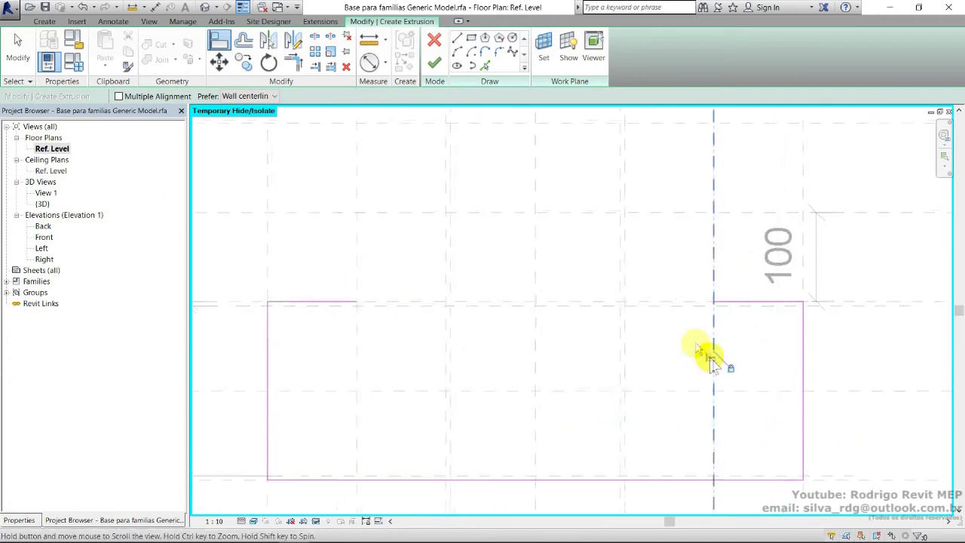
{"action": "key", "text": "Escape"}
Sketch a 200 by 100 rectangle between the tee branch's outer reference planes and delete its bottom edge.
{"action": "middle_click_drag", "start_coordinate": [495, 216], "coordinate": [490, 264]}
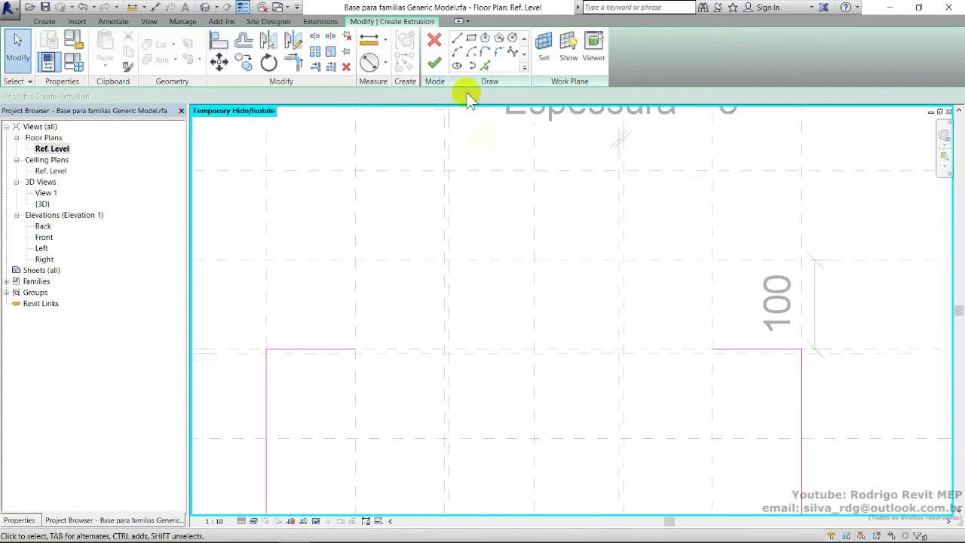
{"action": "left_click", "coordinate": [458, 39]}
{"action": "left_click", "coordinate": [471, 39]}
{"action": "left_click", "coordinate": [444, 171]}
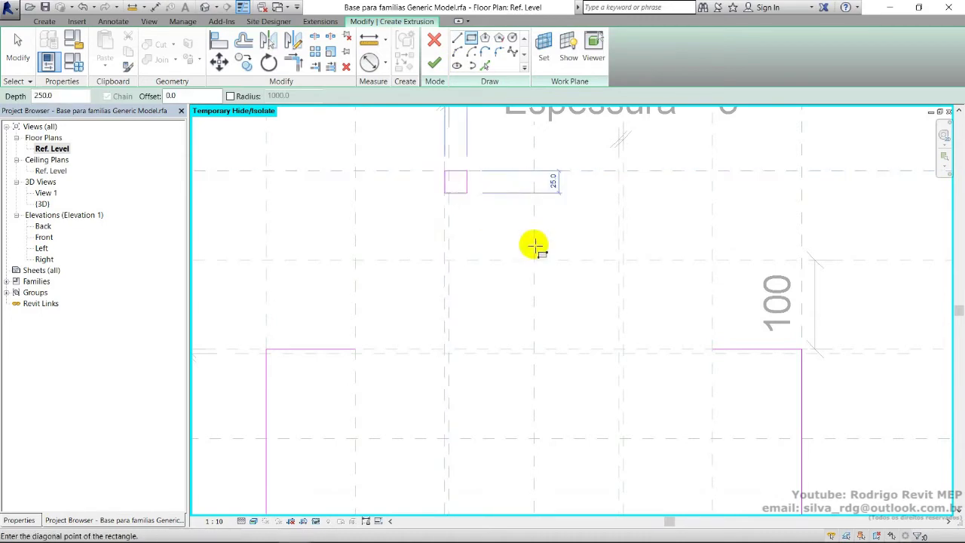
{"action": "left_click", "coordinate": [623, 260]}
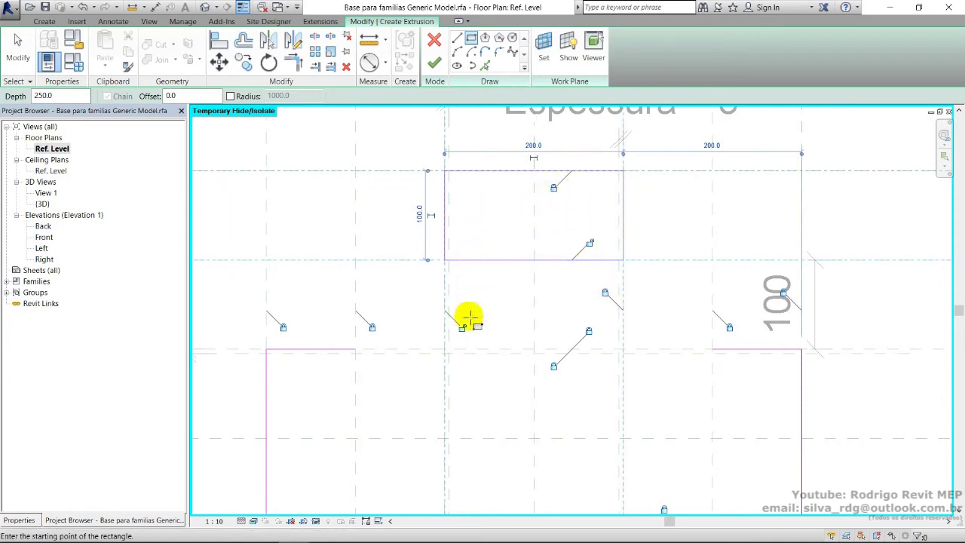
{"action": "key", "text": "Escape"}
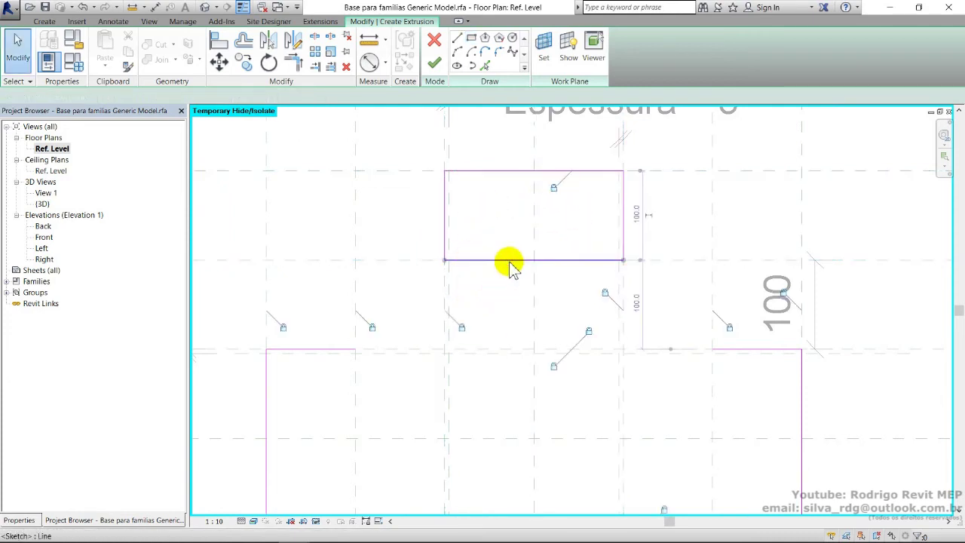
{"action": "left_click", "coordinate": [509, 261]}
{"action": "key", "text": "Delete"}
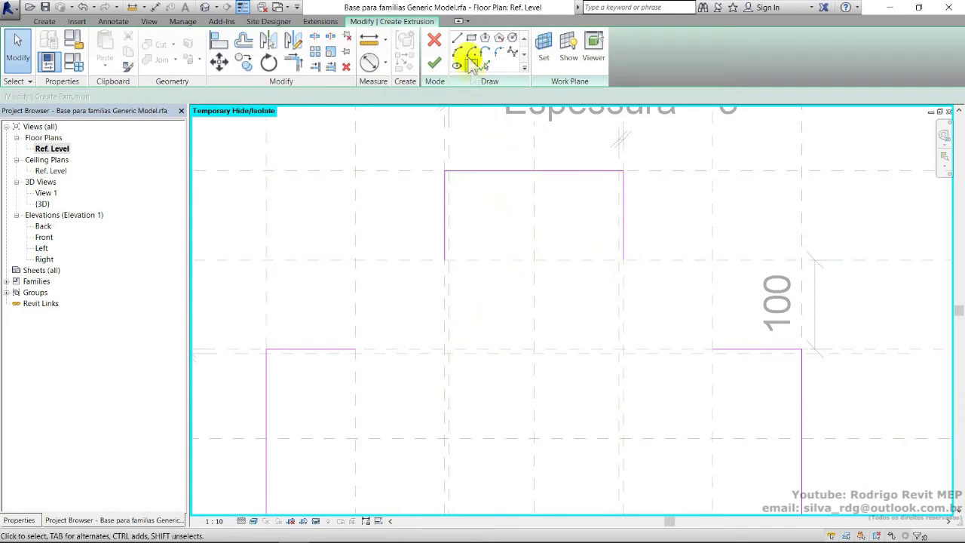
Draw diagonal lines joining the branch's open lower corners to the short upper lines and finish the extrusion sketch.
{"action": "left_click", "coordinate": [458, 40]}
{"action": "left_click", "coordinate": [445, 260]}
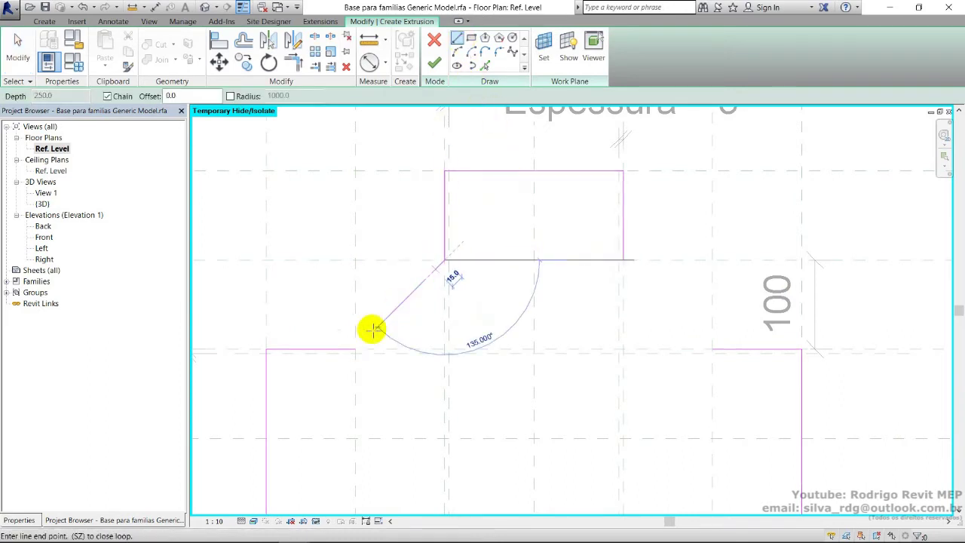
{"action": "left_click", "coordinate": [356, 349]}
{"action": "key", "text": "Escape"}
{"action": "left_click", "coordinate": [624, 260]}
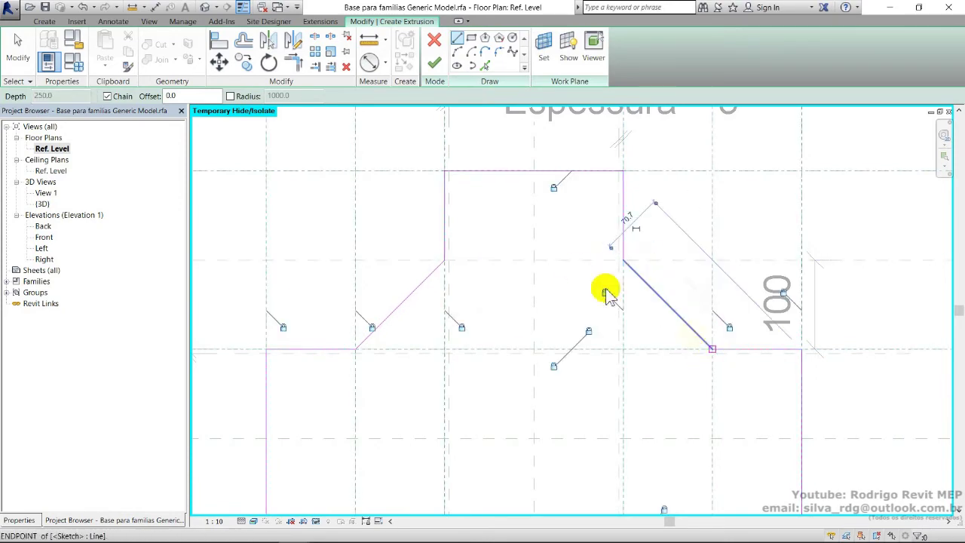
{"action": "left_click", "coordinate": [692, 334]}
{"action": "scroll", "coordinate": [581, 241], "scroll_direction": "down", "scroll_amount": 5}
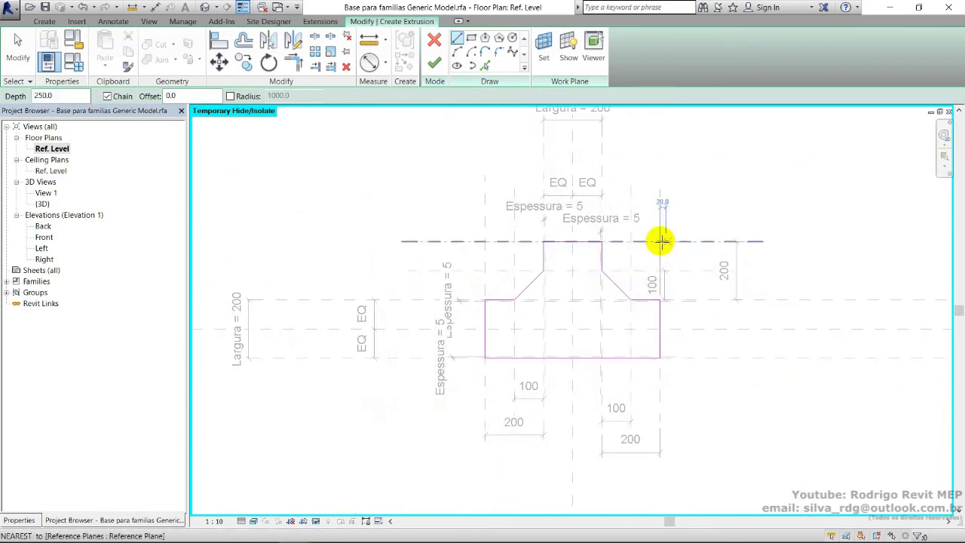
{"action": "left_click", "coordinate": [435, 64]}
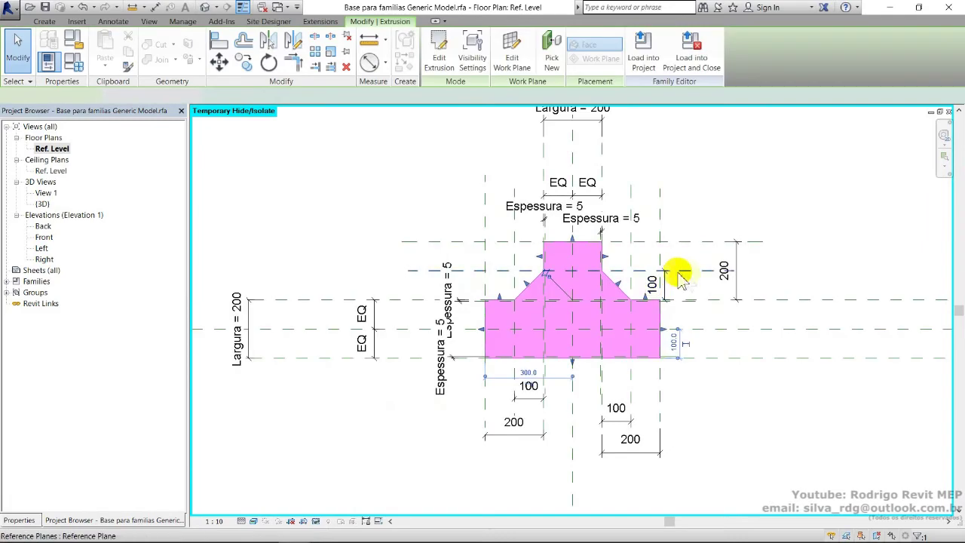
Open the Front elevation and temporarily hide the 100 mm deep extrusion.
{"action": "left_click", "coordinate": [47, 238]}
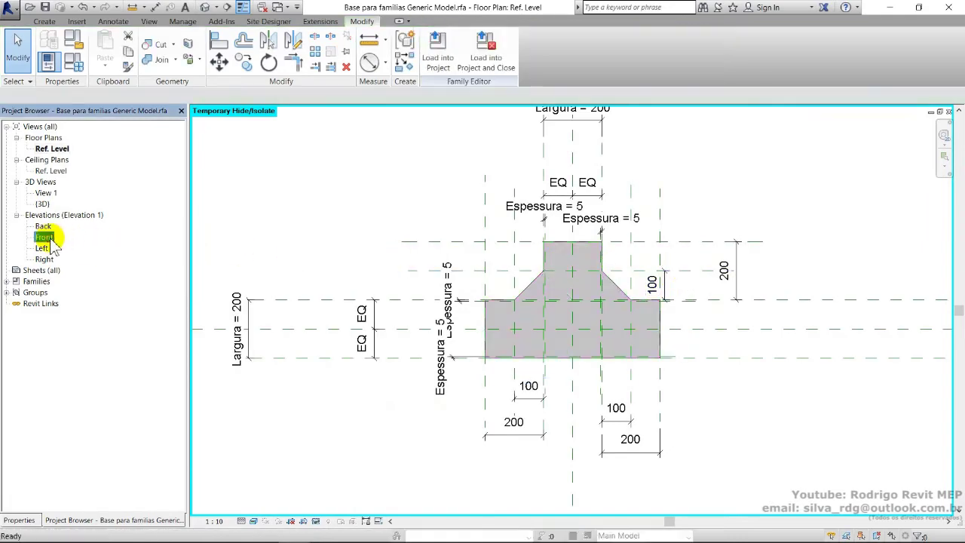
{"action": "double_click", "coordinate": [47, 238]}
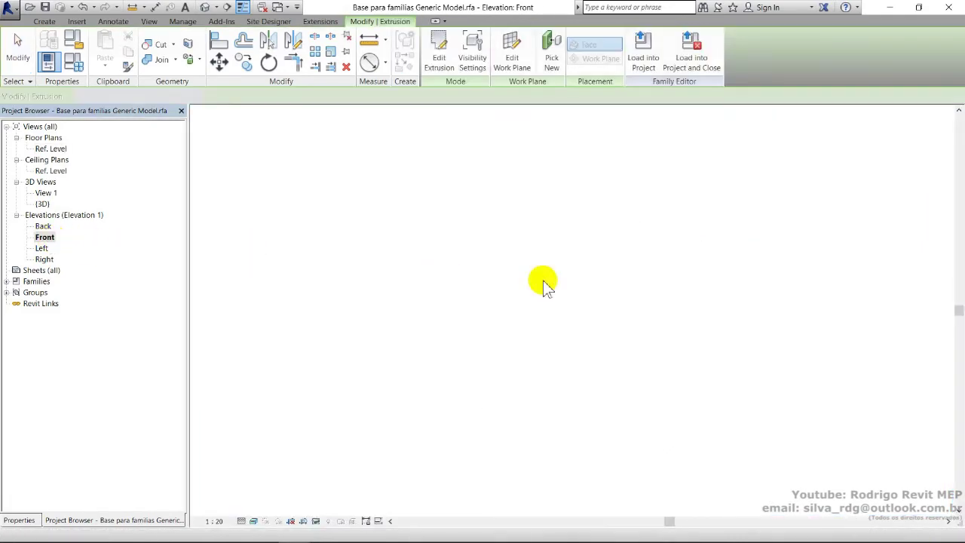
{"action": "left_click", "coordinate": [721, 332]}
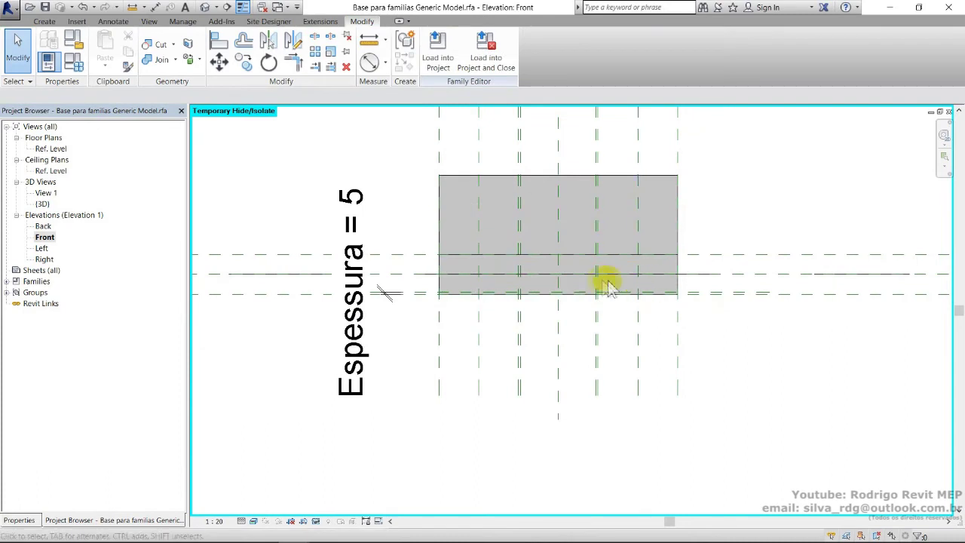
{"action": "left_click", "coordinate": [665, 297]}
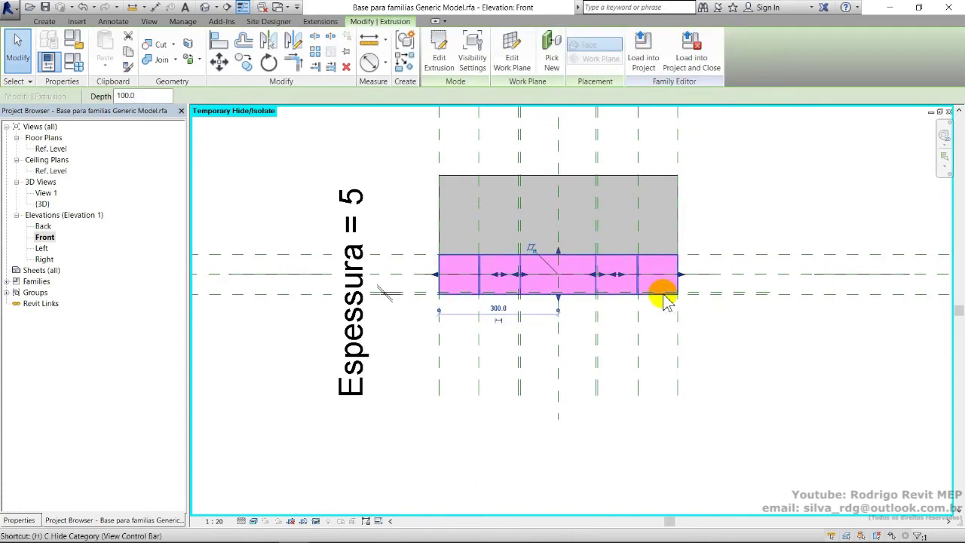
{"action": "key", "text": "Delete"}
Stretch the new extrusion's bottom face down to the lowest horizontal reference plane and lock it there.
{"action": "scroll", "coordinate": [615, 279], "scroll_direction": "up", "scroll_amount": 2}
{"action": "scroll", "coordinate": [540, 284], "scroll_direction": "up", "scroll_amount": 1}
{"action": "left_click", "coordinate": [538, 280]}
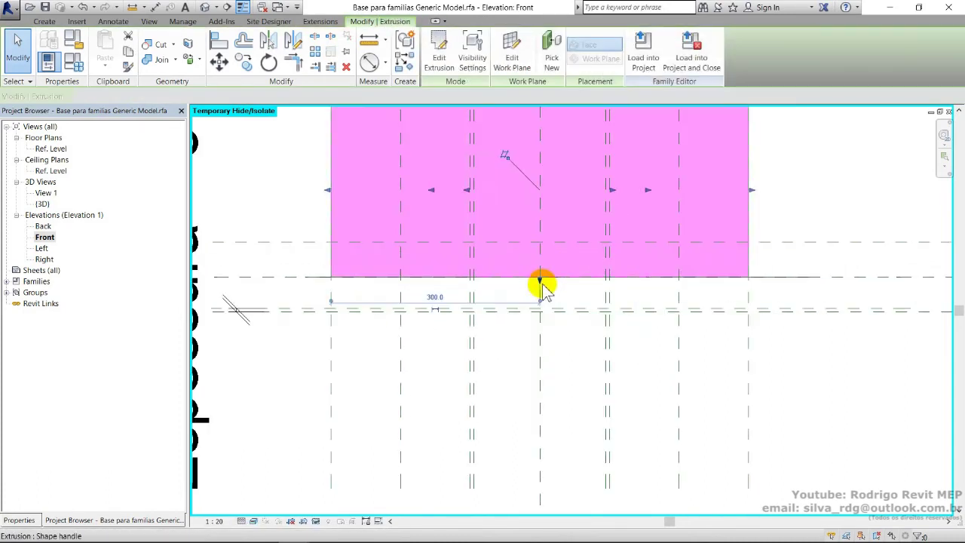
{"action": "left_click_drag", "start_coordinate": [538, 279], "coordinate": [545, 313]}
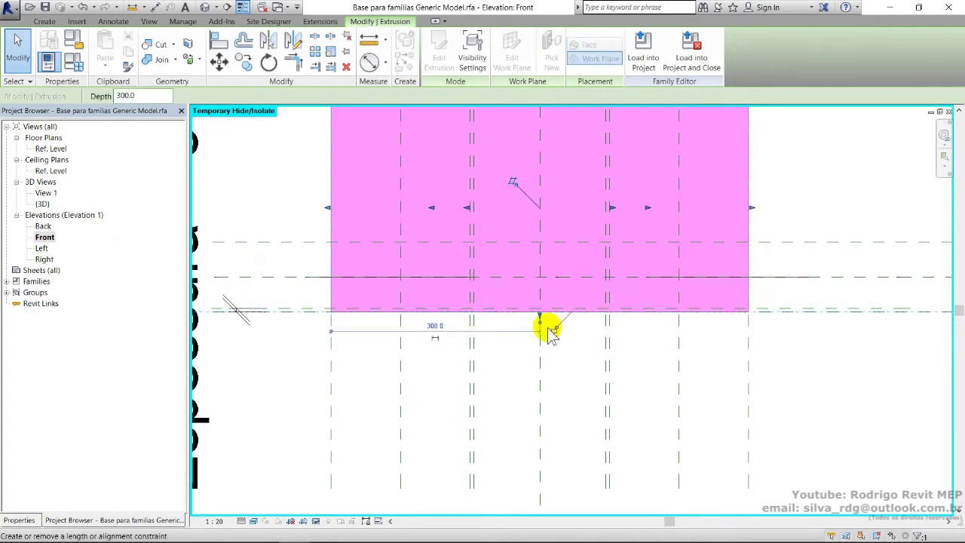
Lower the new extrusion's top face to the Espessura reference plane and lock it, making a 5 mm base.
{"action": "middle_click_drag", "start_coordinate": [571, 360], "coordinate": [578, 409]}
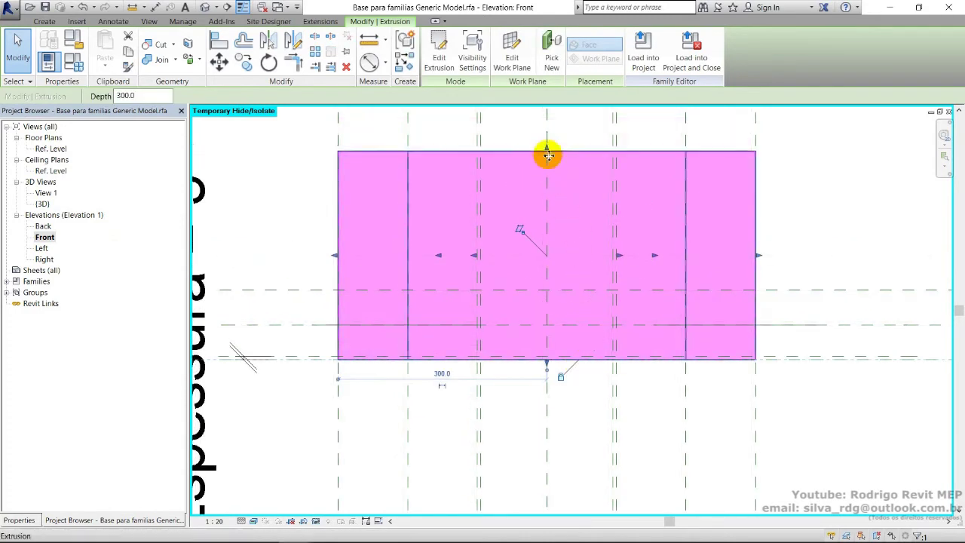
{"action": "left_click_drag", "start_coordinate": [548, 151], "coordinate": [552, 332]}
{"action": "scroll", "coordinate": [550, 340], "scroll_direction": "up", "scroll_amount": 3}
{"action": "left_click_drag", "start_coordinate": [538, 300], "coordinate": [545, 360]}
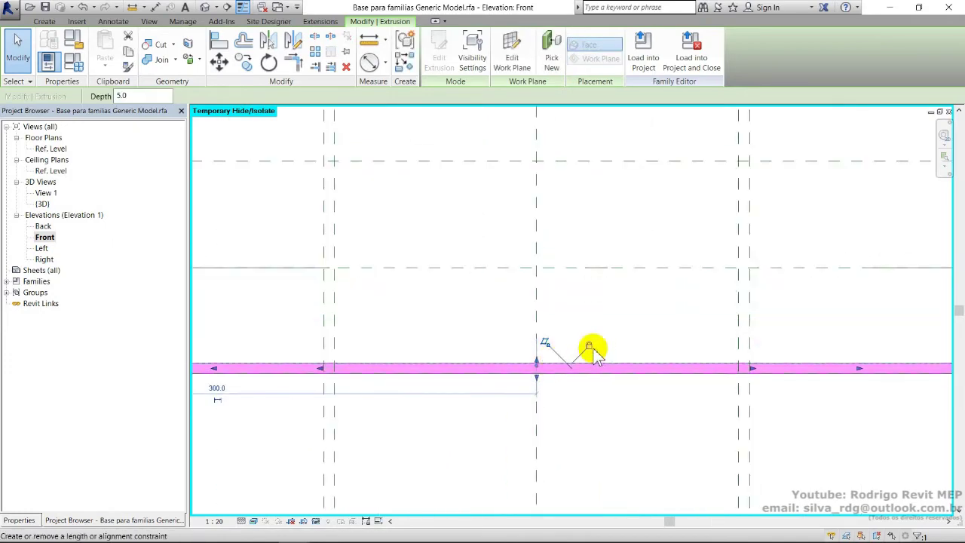
{"action": "scroll", "coordinate": [593, 339], "scroll_direction": "down", "scroll_amount": 4}
{"action": "key", "text": "Escape"}
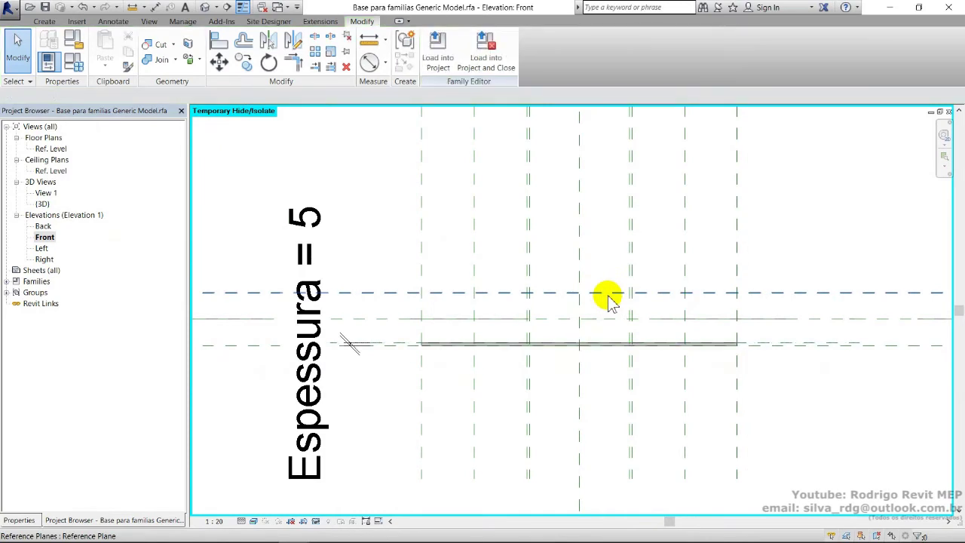
Restore the temporarily hidden elements in the Front elevation and open the 3D view of the tee.
{"action": "key", "text": "h"}
{"action": "key", "text": "r"}
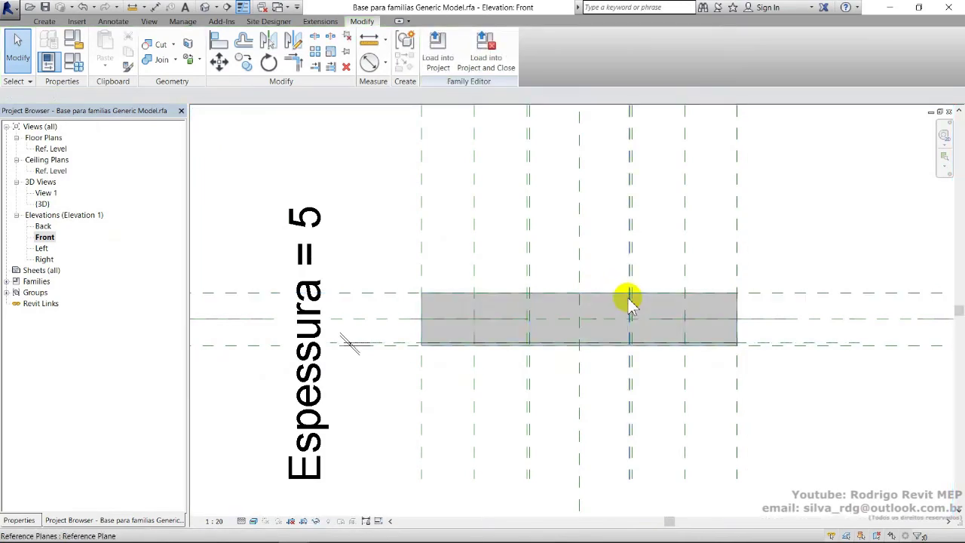
{"action": "left_click", "coordinate": [215, 9]}
{"action": "middle_click_drag", "start_coordinate": [555, 276], "coordinate": [573, 328], "text": "shift"}
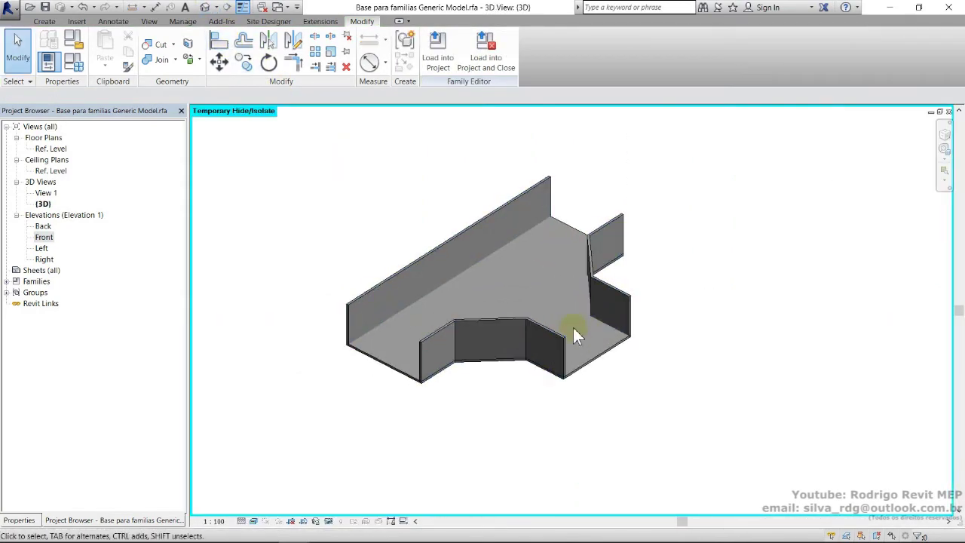
Join the base extrusion to the wall extrusion in the 3D view.
{"action": "left_click", "coordinate": [156, 61]}
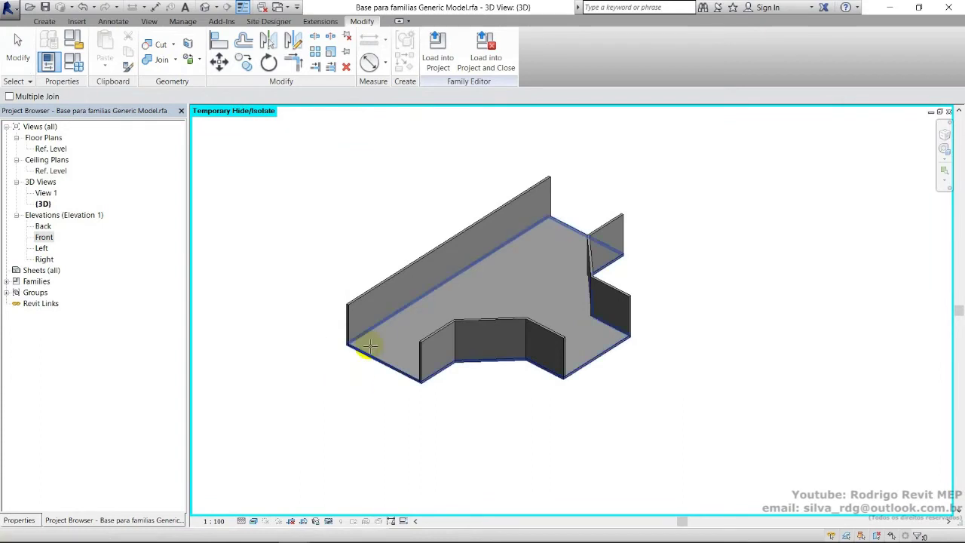
{"action": "scroll", "coordinate": [335, 294], "scroll_direction": "up", "scroll_amount": 2}
{"action": "left_click", "coordinate": [346, 293]}
{"action": "left_click", "coordinate": [371, 362]}
{"action": "key", "text": "Escape"}
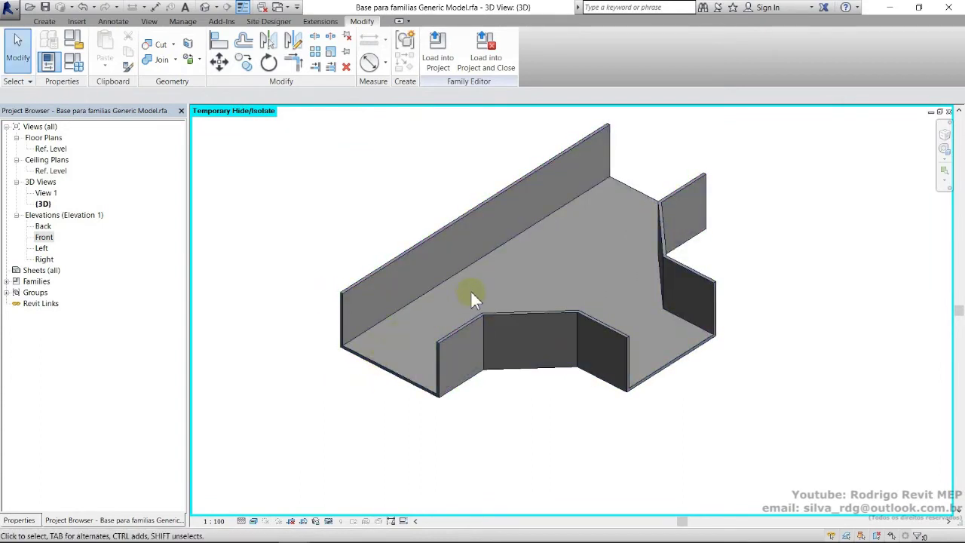
Reset the temporary hiding in the 3D view and temporarily hide the solid inner volume again.
{"action": "key", "text": "h"}
{"action": "key", "text": "r"}
{"action": "middle_click_drag", "start_coordinate": [522, 273], "coordinate": [534, 332], "text": "shift"}
{"action": "left_click", "coordinate": [372, 340]}
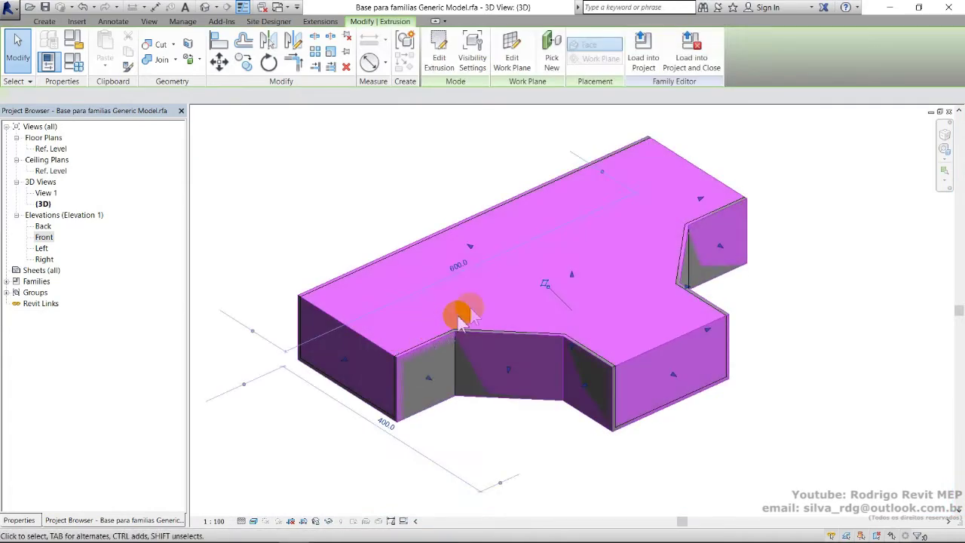
{"action": "key", "text": "h"}
{"action": "key", "text": "h"}
Select the wall and base extrusions and limit their visibility to the Fine detail level, excluding Coarse and Medium.
{"action": "middle_click_drag", "start_coordinate": [485, 298], "coordinate": [729, 235], "text": "shift"}
{"action": "left_click_drag", "start_coordinate": [820, 190], "coordinate": [339, 441]}
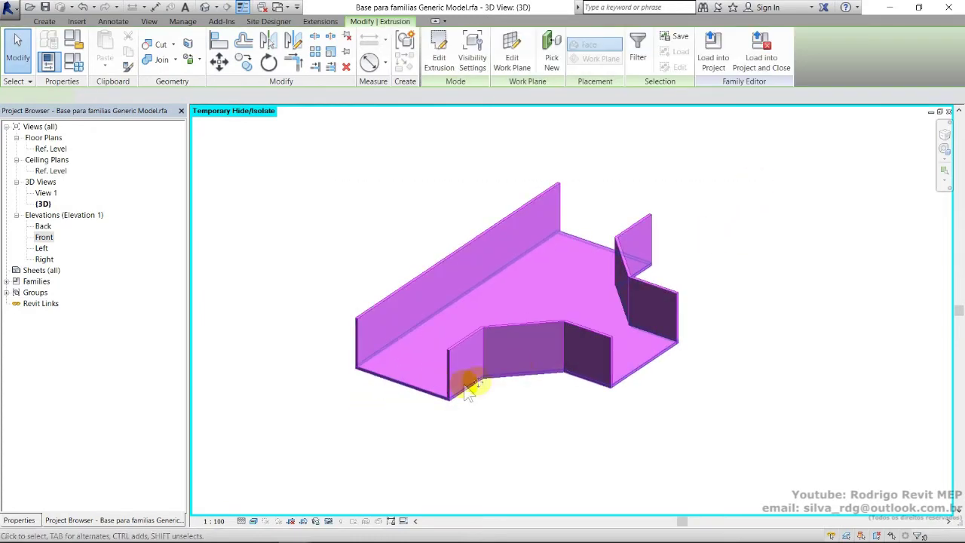
{"action": "middle_click_drag", "start_coordinate": [470, 384], "coordinate": [498, 394], "text": "shift"}
{"action": "left_click", "coordinate": [19, 520]}
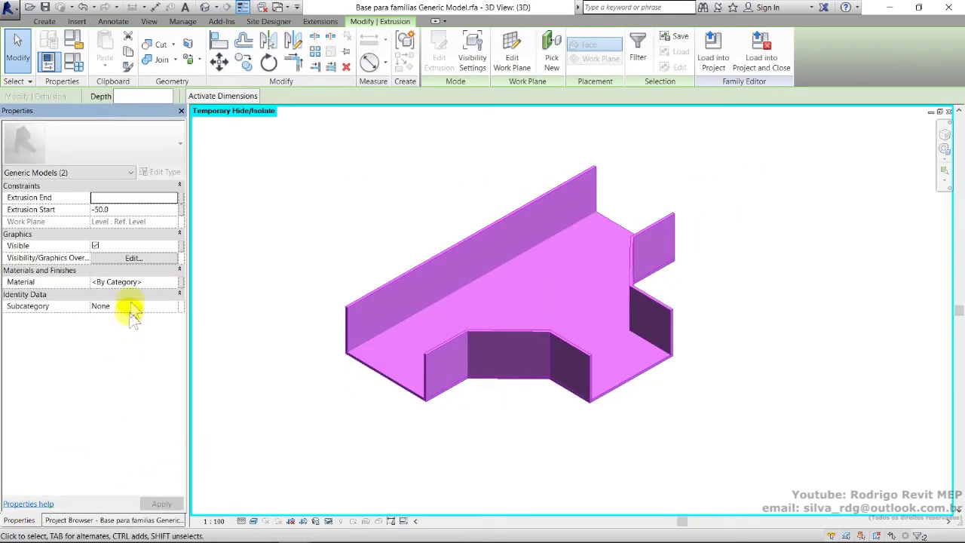
{"action": "left_click", "coordinate": [133, 258]}
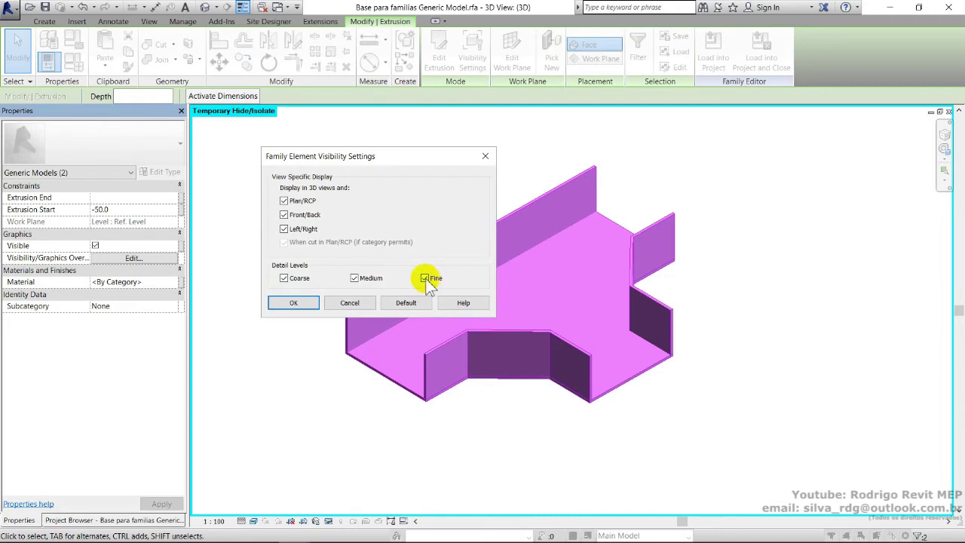
{"action": "left_click", "coordinate": [284, 278]}
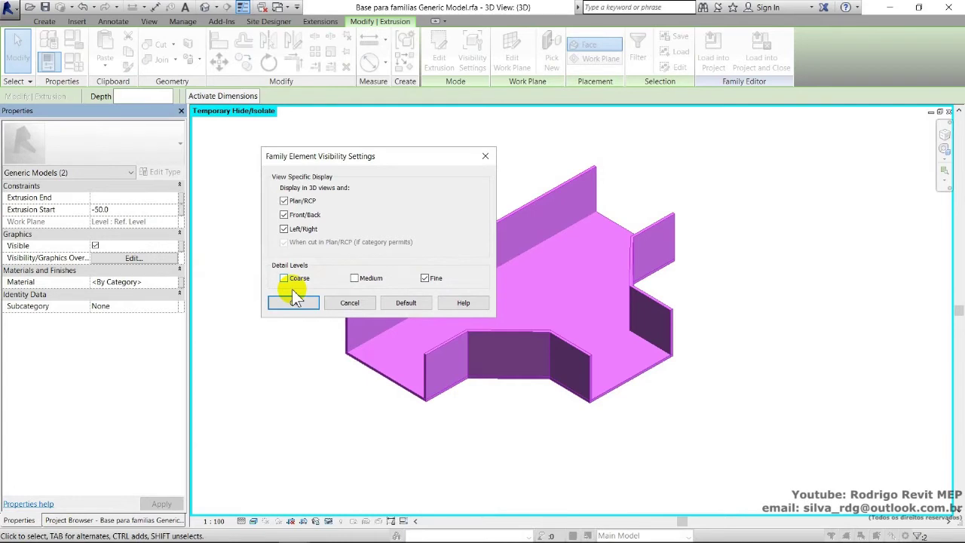
{"action": "left_click", "coordinate": [297, 301]}
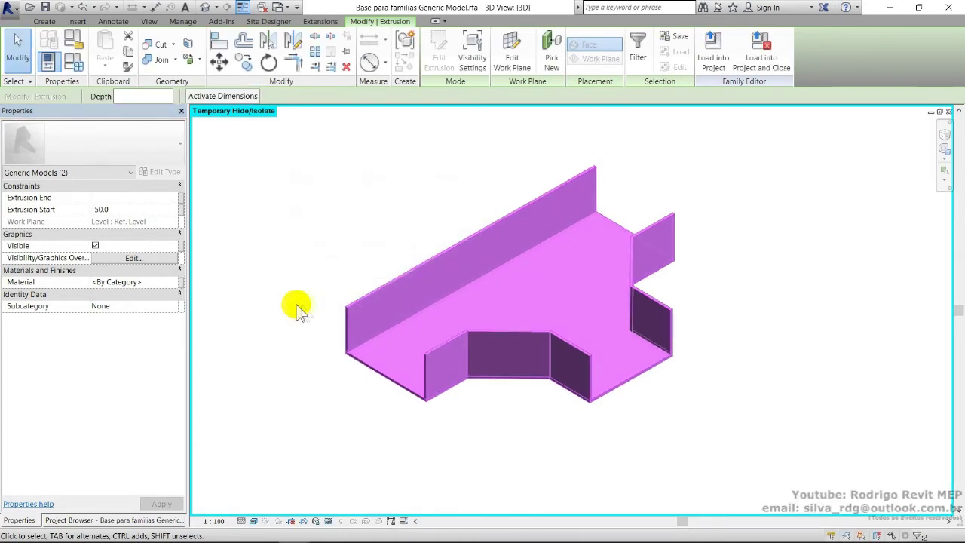
Associate the material of the selected wall and base extrusions with the family's Material parameter.
{"action": "left_click", "coordinate": [181, 282]}
{"action": "left_click", "coordinate": [403, 242]}
{"action": "left_click", "coordinate": [506, 378]}
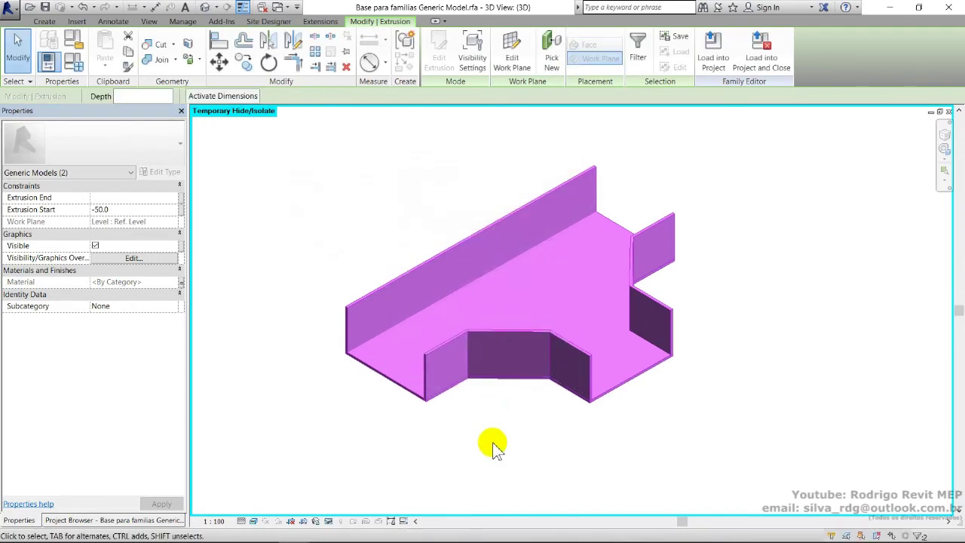
{"action": "left_click", "coordinate": [494, 436]}
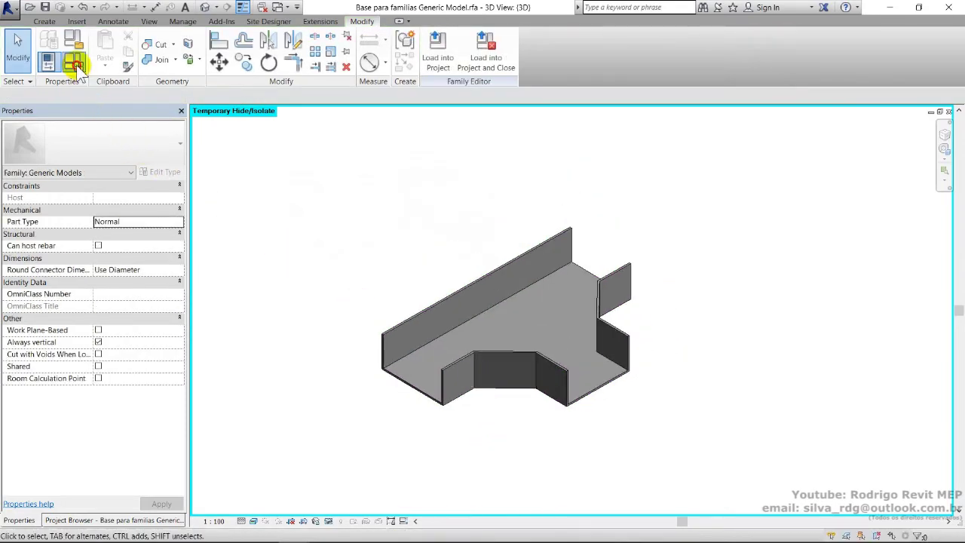
Set the Largura parameter to 400 in the family types and apply it to the model.
{"action": "left_click", "coordinate": [74, 65]}
{"action": "left_click", "coordinate": [367, 208]}
{"action": "left_click", "coordinate": [382, 232]}
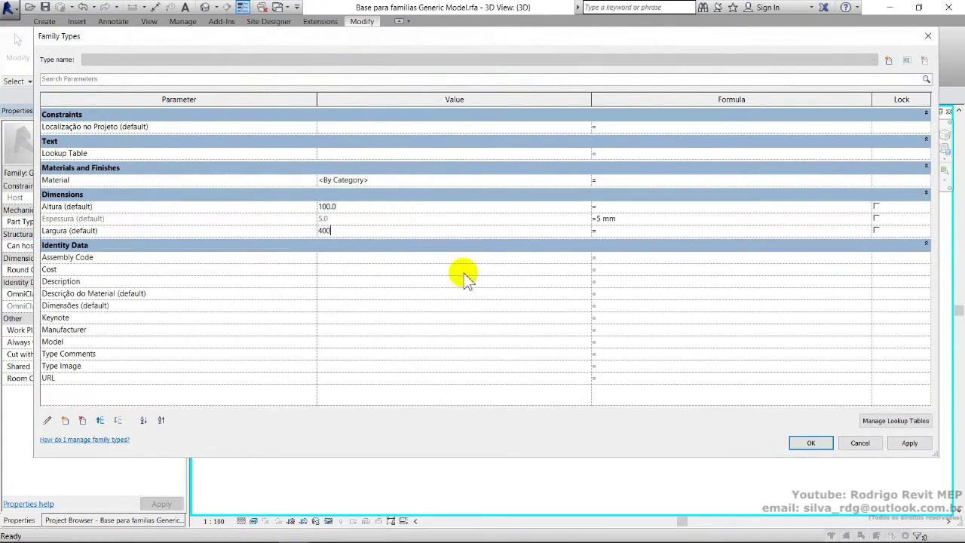
{"action": "left_click", "coordinate": [812, 443]}
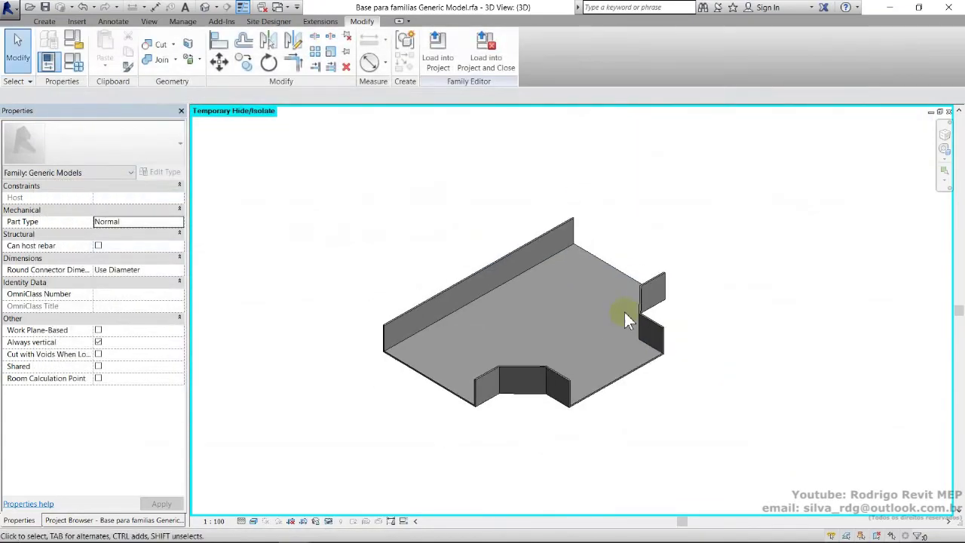
Set the Espessura formula to 2.5 mm and the Largura value to 200 in the family types, applying both to the model.
{"action": "left_click", "coordinate": [80, 63]}
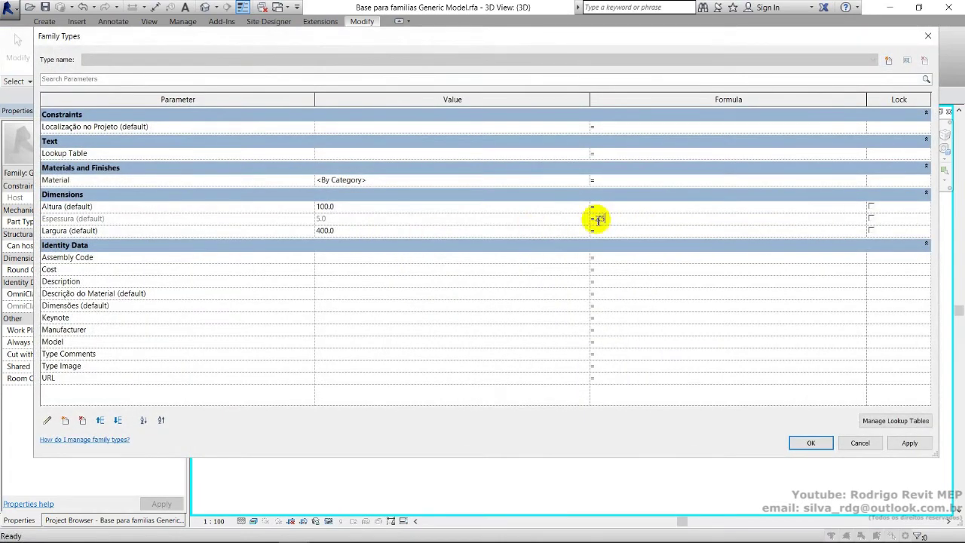
{"action": "left_click", "coordinate": [812, 443]}
{"action": "middle_click_drag", "start_coordinate": [709, 379], "coordinate": [450, 394], "text": "shift"}
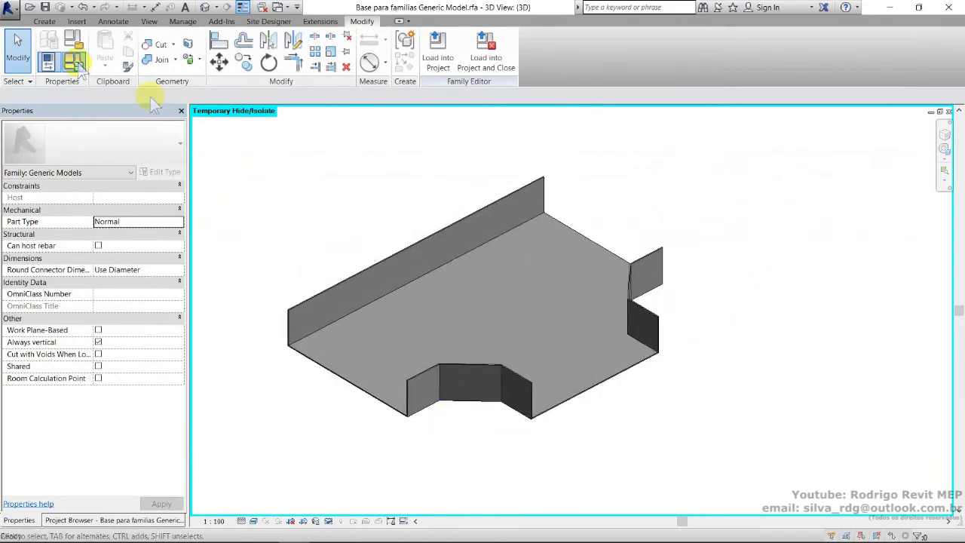
{"action": "left_click", "coordinate": [73, 63]}
{"action": "left_click", "coordinate": [401, 233]}
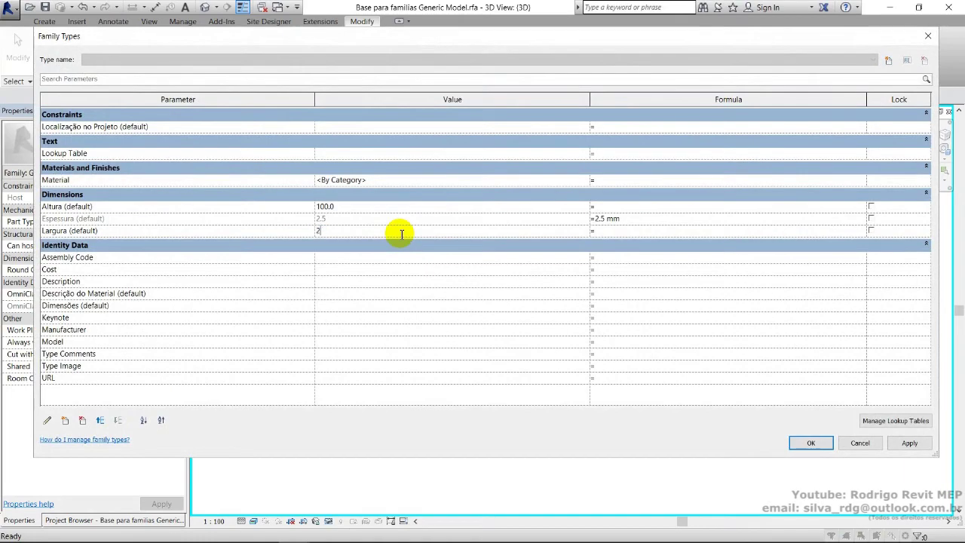
{"action": "left_click", "coordinate": [809, 443]}
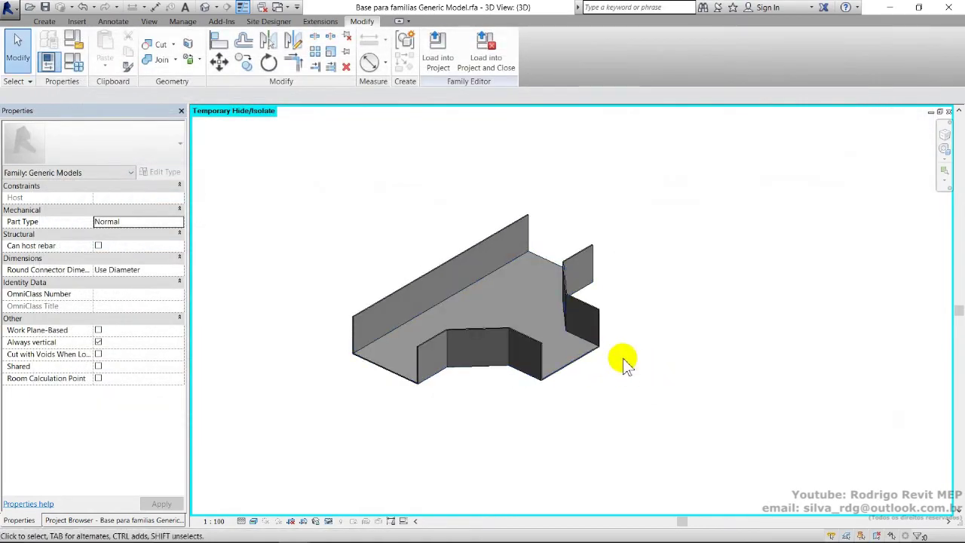
Reset the temporary hiding in the 3D view and temporarily hide the wall extrusion around the tee.
{"action": "key", "text": "h"}
{"action": "key", "text": "r"}
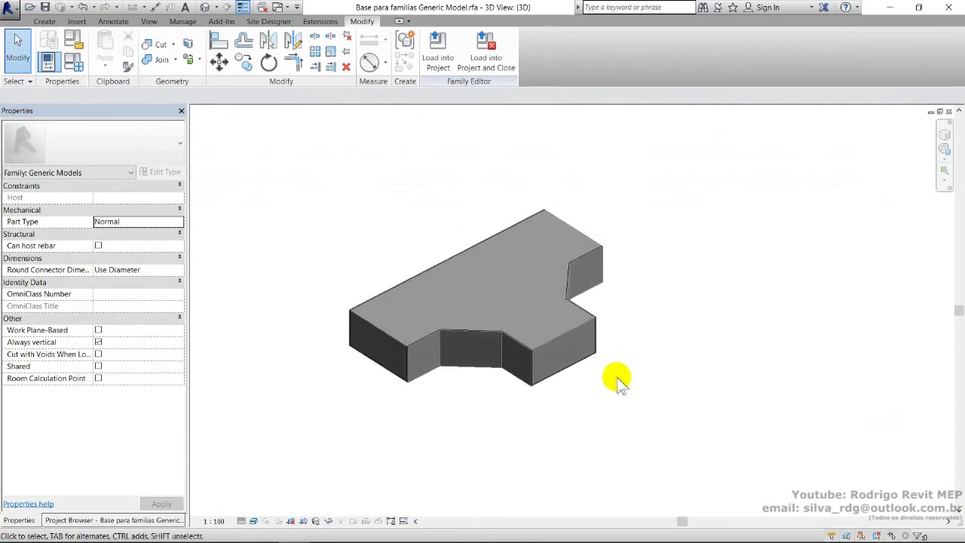
{"action": "left_click", "coordinate": [527, 346]}
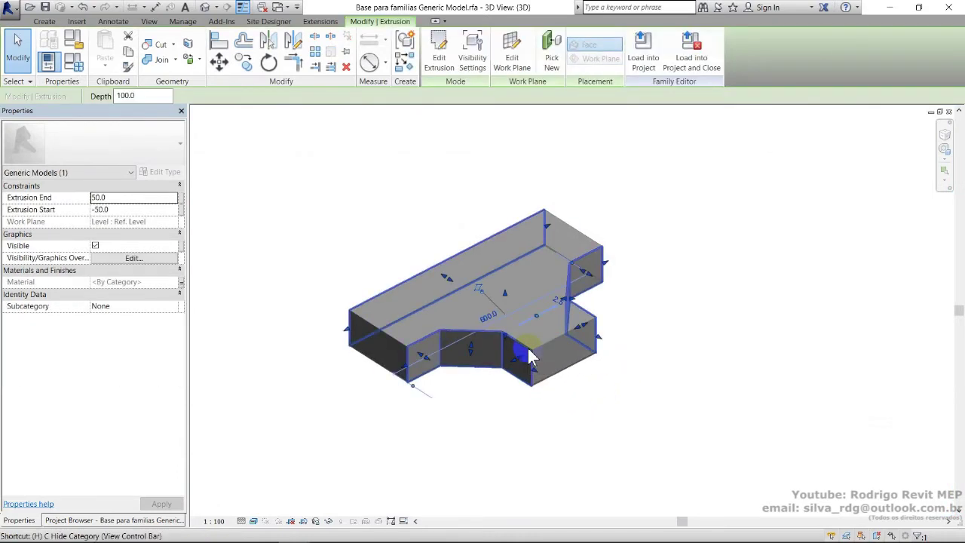
{"action": "key", "text": "h"}
{"action": "key", "text": "i"}
{"action": "scroll", "coordinate": [525, 356], "scroll_direction": "up", "scroll_amount": 2}
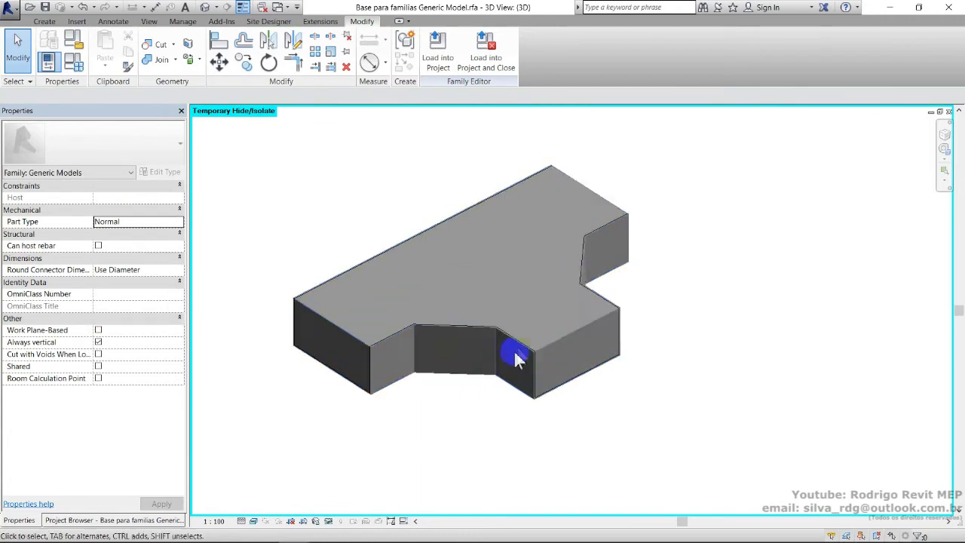
Temporarily hide the remaining joined wall and base geometry, leaving only the solid inner volume in the 3D view.
{"action": "left_click", "coordinate": [532, 396]}
{"action": "left_click", "coordinate": [638, 392]}
{"action": "scroll", "coordinate": [589, 289], "scroll_direction": "up", "scroll_amount": 6}
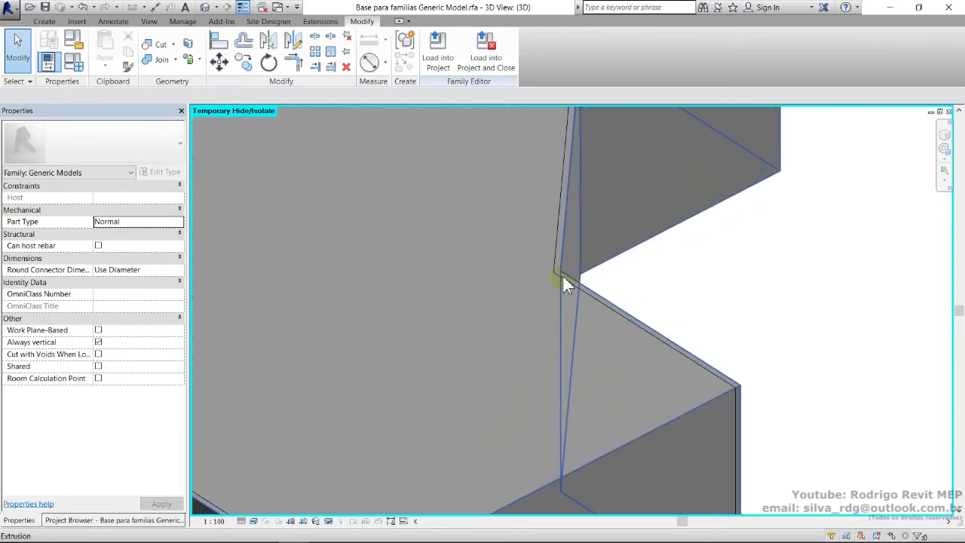
{"action": "left_click", "coordinate": [557, 273]}
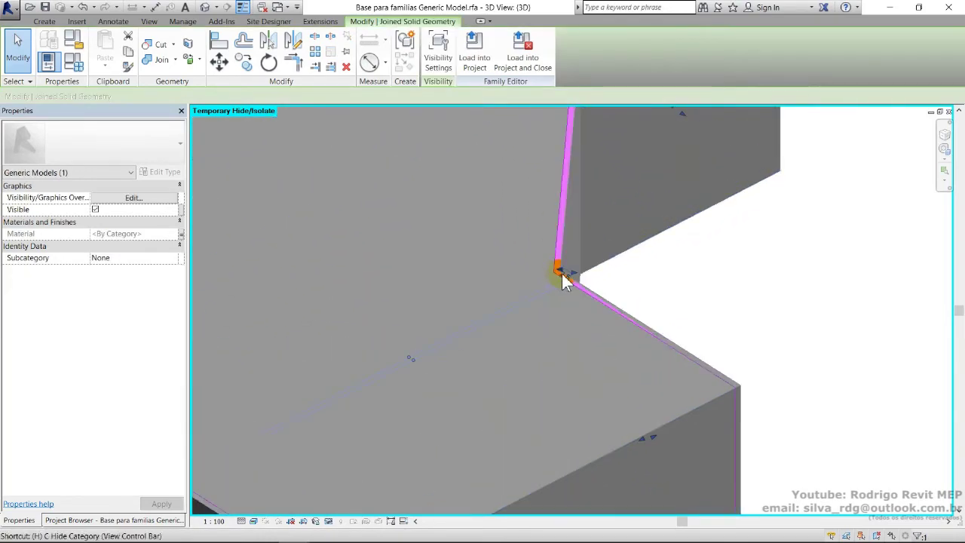
{"action": "key", "text": "Escape"}
{"action": "scroll", "coordinate": [577, 276], "scroll_direction": "down", "scroll_amount": 8}
{"action": "middle_click_drag", "start_coordinate": [700, 392], "coordinate": [704, 333], "text": "shift"}
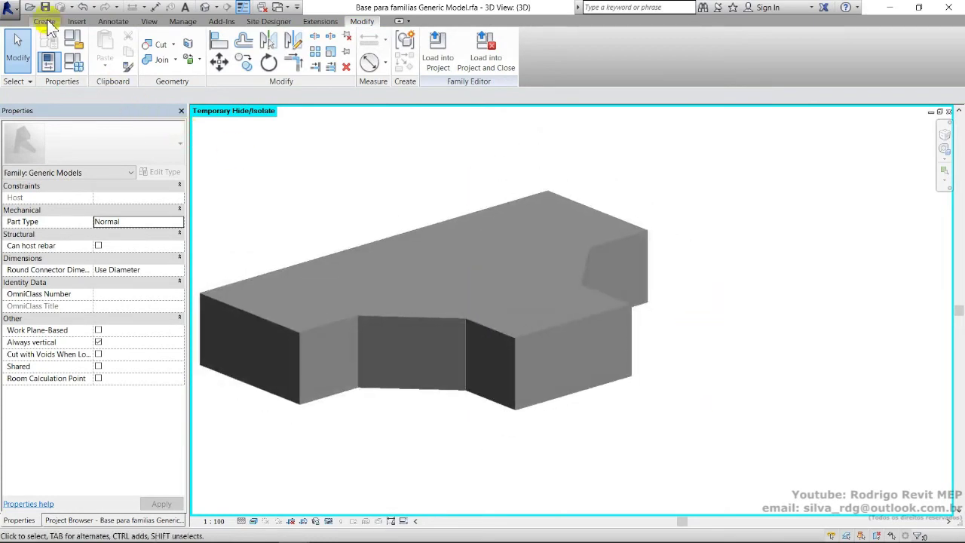
Place cable tray connectors on the three open end faces of the tee: the branch face and both ends of the straight run.
{"action": "left_click", "coordinate": [46, 22]}
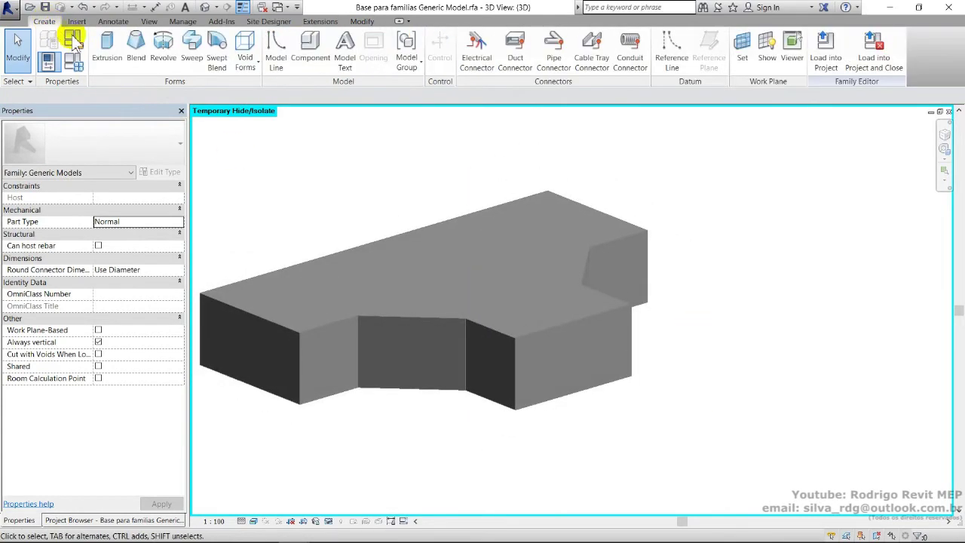
{"action": "left_click", "coordinate": [601, 56]}
{"action": "middle_click_drag", "start_coordinate": [586, 178], "coordinate": [595, 295], "text": "shift"}
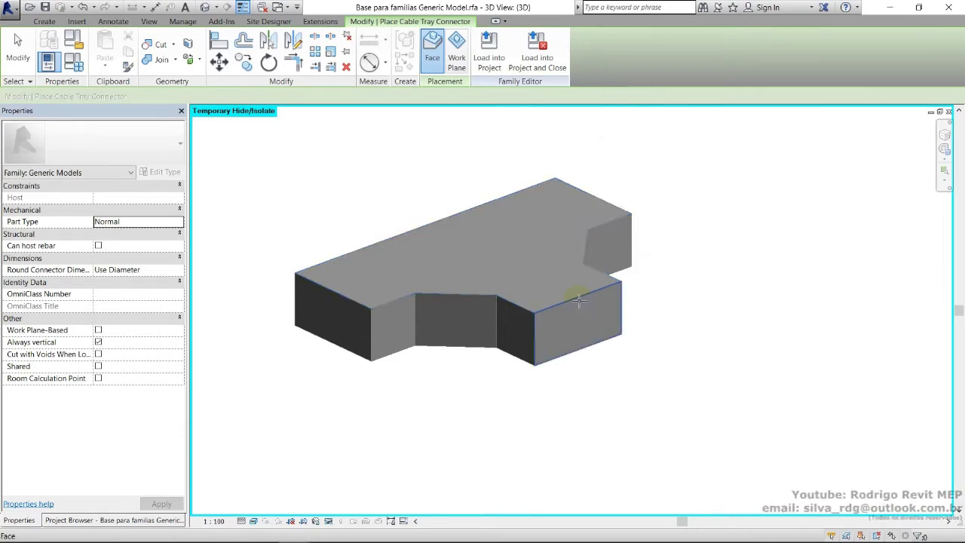
{"action": "left_click", "coordinate": [579, 301]}
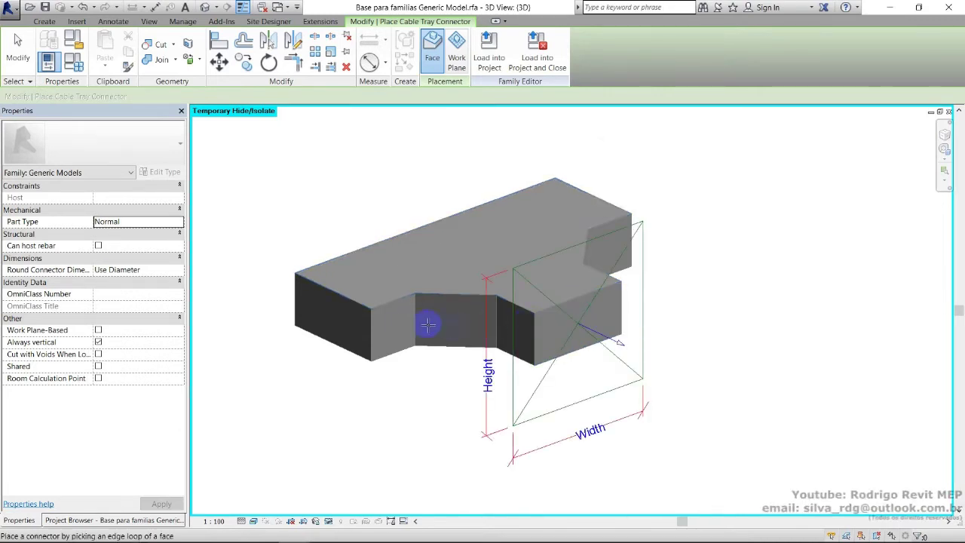
{"action": "left_click", "coordinate": [364, 308]}
{"action": "middle_click_drag", "start_coordinate": [571, 327], "coordinate": [428, 371], "text": "shift"}
{"action": "scroll", "coordinate": [629, 336], "scroll_direction": "up", "scroll_amount": 1}
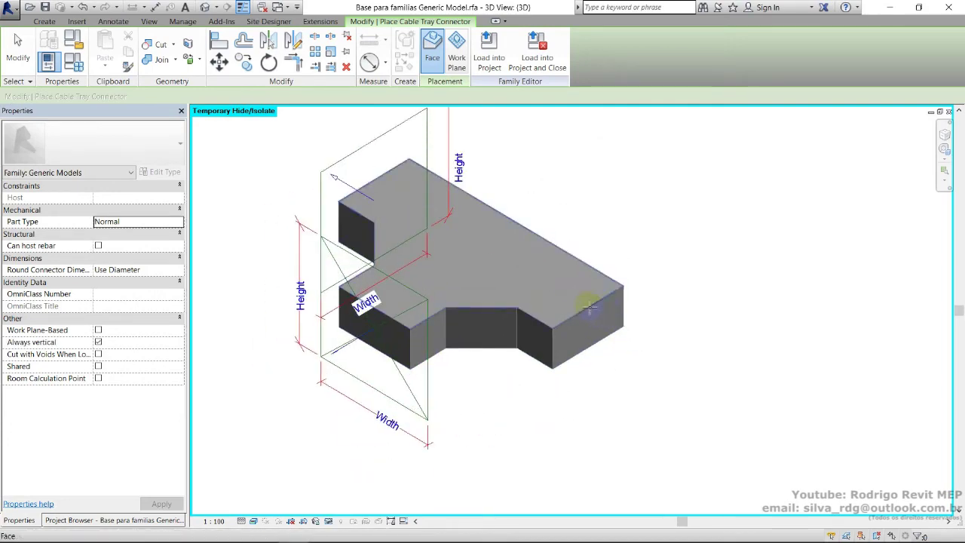
{"action": "left_click", "coordinate": [591, 308]}
{"action": "middle_click_drag", "start_coordinate": [592, 307], "coordinate": [672, 274], "text": "shift"}
{"action": "key", "text": "Escape"}
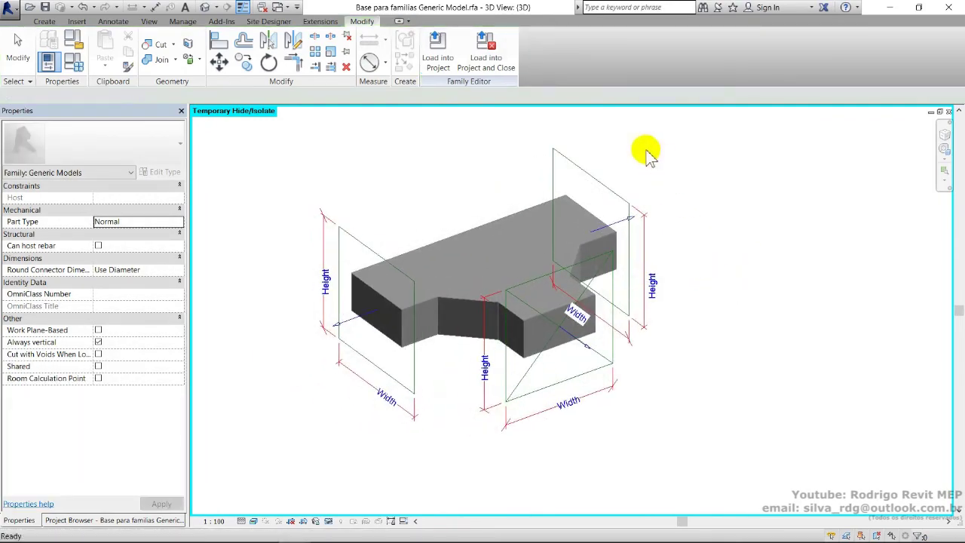
Check the axis orientation of the connectors and flip the straight-run end connector whose Y axis points down so that it points up.
{"action": "left_click", "coordinate": [566, 157]}
{"action": "middle_click_drag", "start_coordinate": [618, 200], "coordinate": [793, 338], "text": "shift"}
{"action": "left_click", "coordinate": [801, 330]}
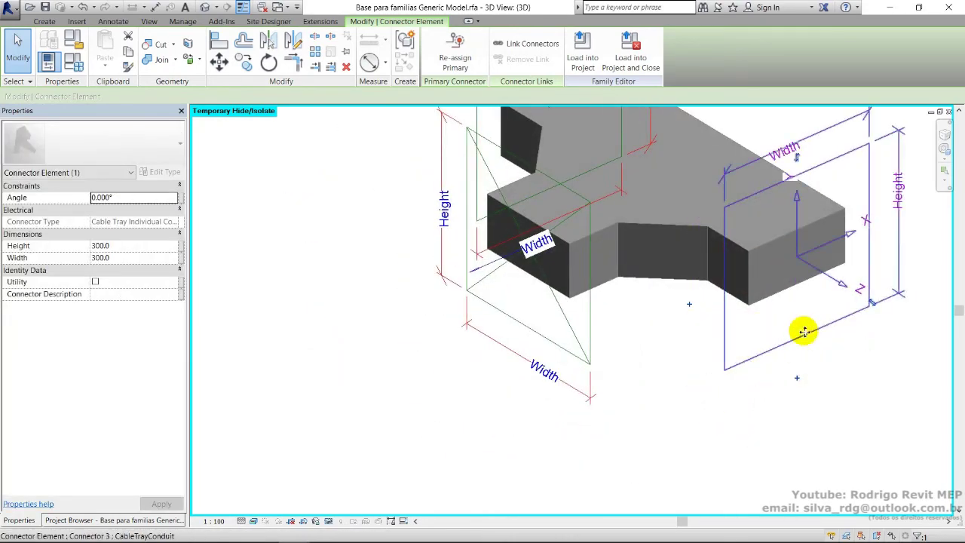
{"action": "middle_click_drag", "start_coordinate": [656, 340], "coordinate": [674, 384], "text": "shift"}
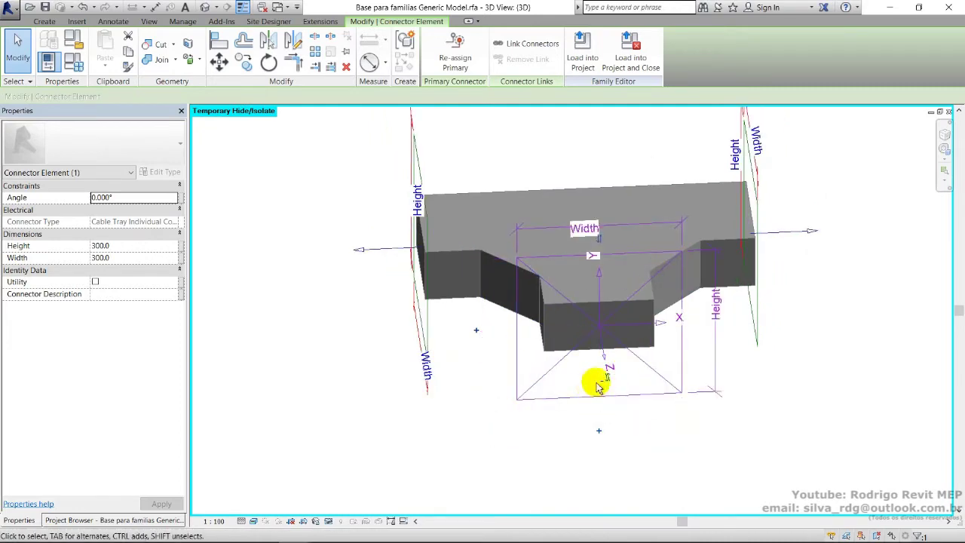
{"action": "middle_click_drag", "start_coordinate": [592, 376], "coordinate": [701, 379], "text": "shift"}
{"action": "left_click", "coordinate": [390, 421]}
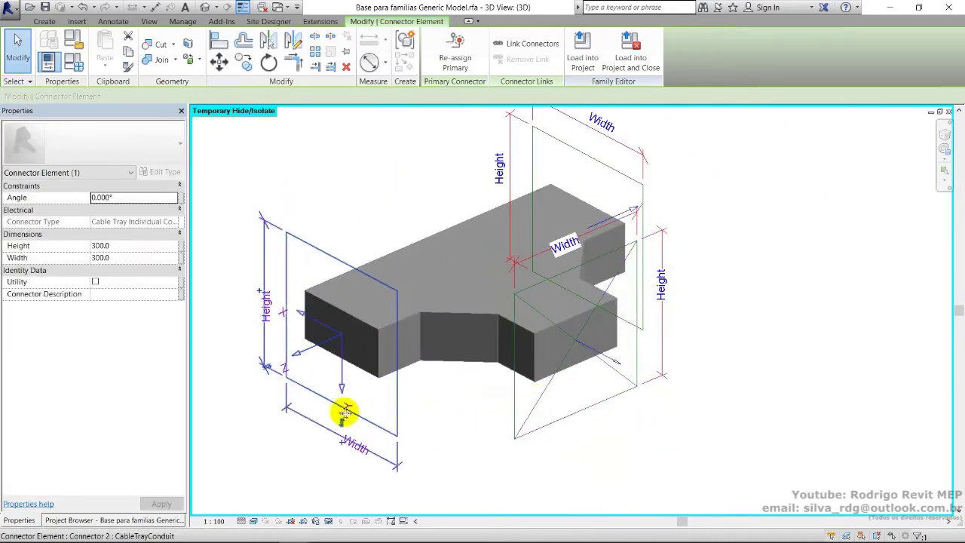
{"action": "left_click", "coordinate": [343, 423]}
{"action": "scroll", "coordinate": [496, 369], "scroll_direction": "down", "scroll_amount": 2}
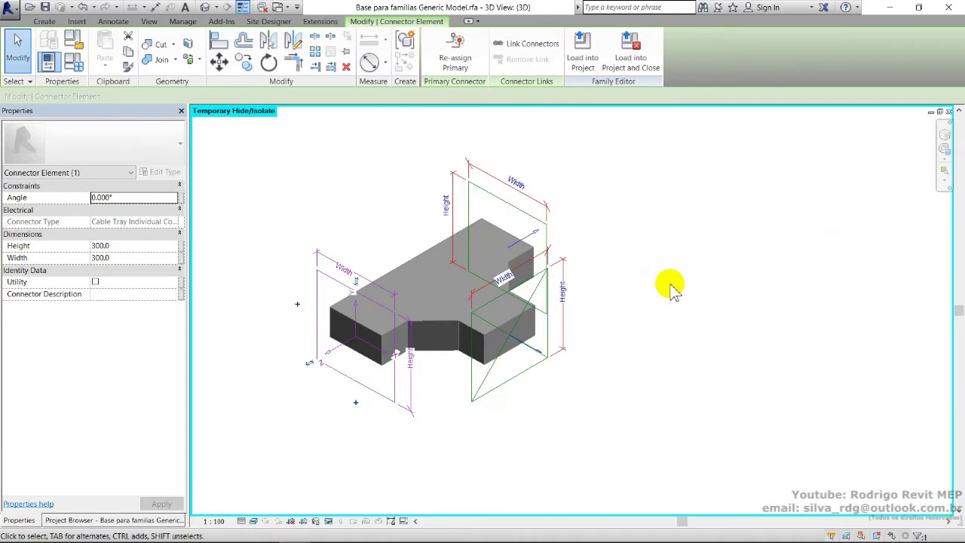
Re-assign the primary connector from the branch to the connector at the far end of the straight run.
{"action": "left_click", "coordinate": [674, 291]}
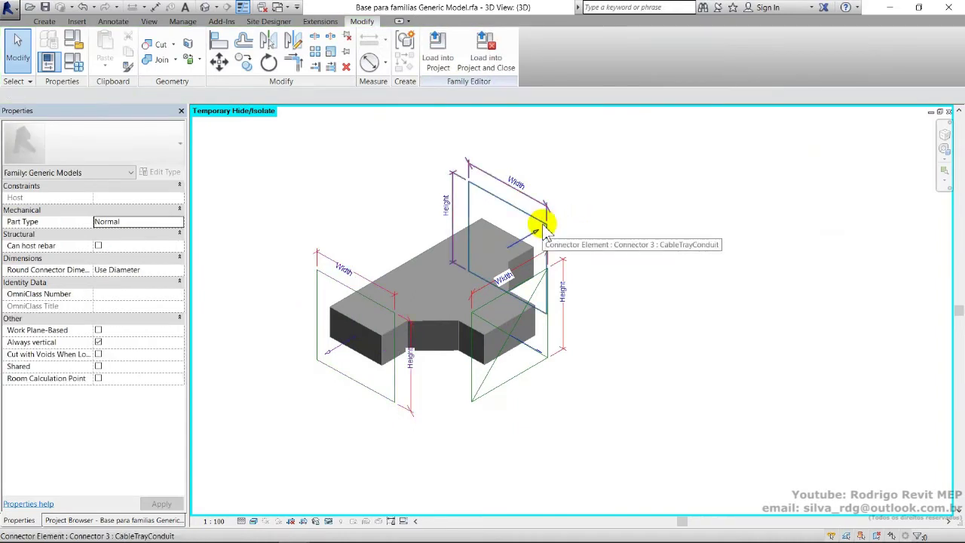
{"action": "scroll", "coordinate": [544, 256], "scroll_direction": "down", "scroll_amount": 2}
{"action": "scroll", "coordinate": [534, 213], "scroll_direction": "up", "scroll_amount": 1}
{"action": "left_click", "coordinate": [535, 210]}
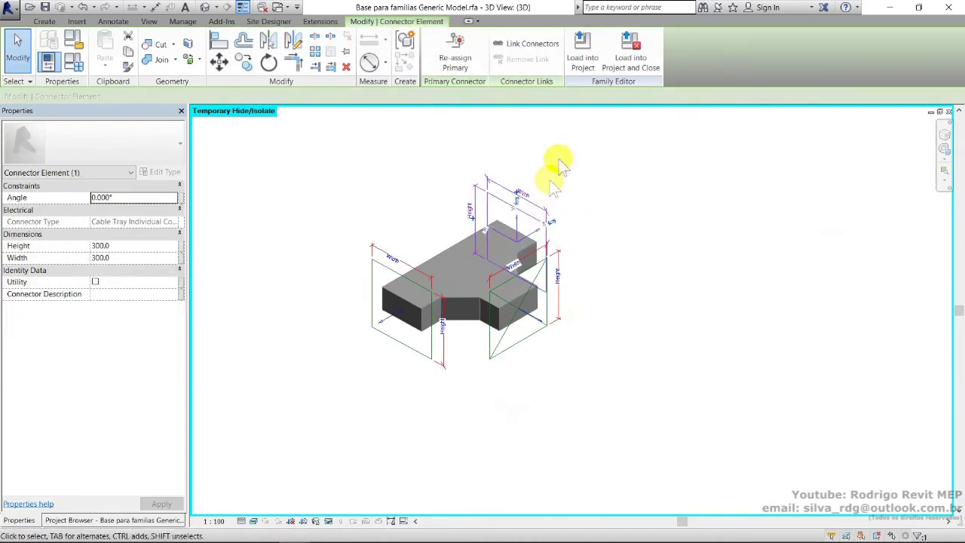
{"action": "left_click", "coordinate": [463, 57]}
{"action": "left_click", "coordinate": [471, 189]}
{"action": "middle_click_drag", "start_coordinate": [592, 263], "coordinate": [607, 289]}
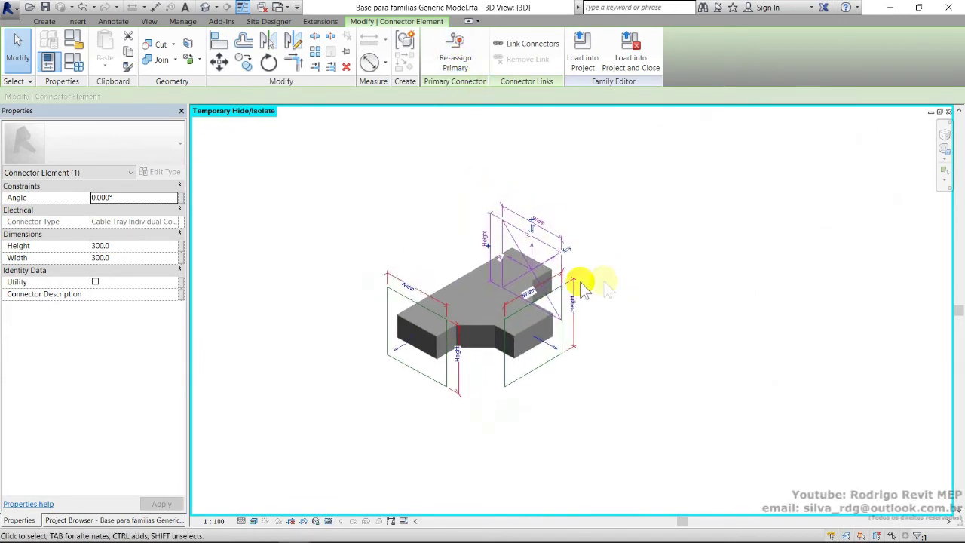
Select all three connectors and associate their Height with the Altura parameter and their Width with Largura.
{"action": "left_click", "coordinate": [553, 291], "text": "ctrl"}
{"action": "left_click", "coordinate": [401, 296], "text": "ctrl"}
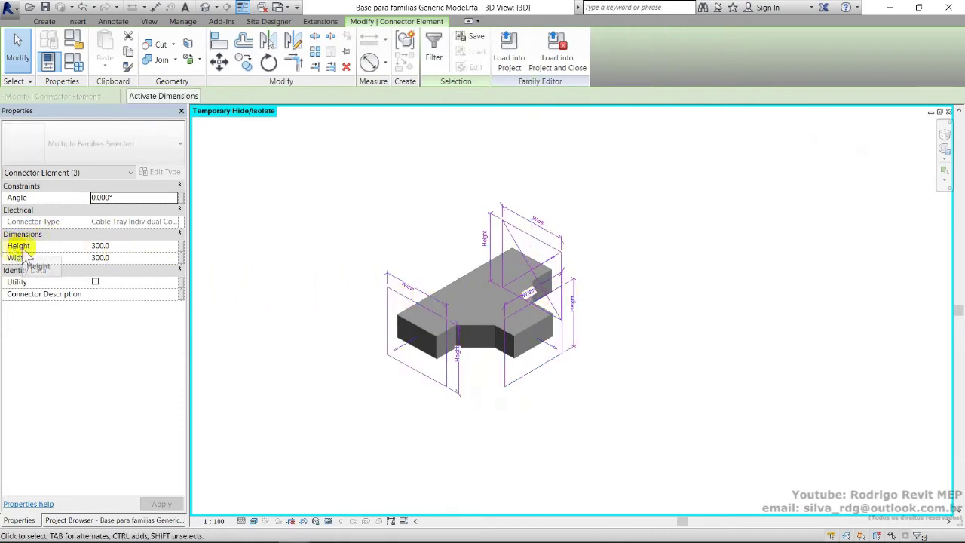
{"action": "left_click", "coordinate": [181, 245]}
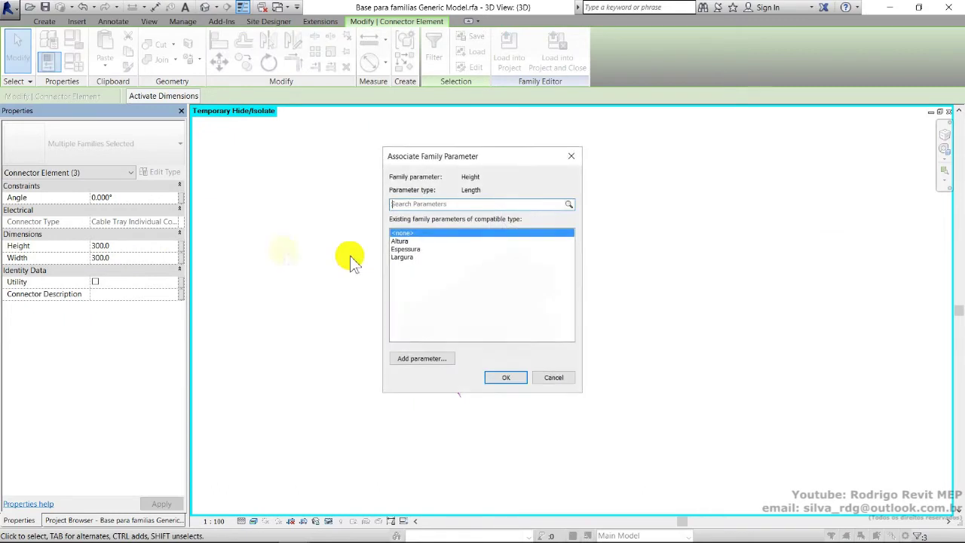
{"action": "left_click", "coordinate": [406, 249]}
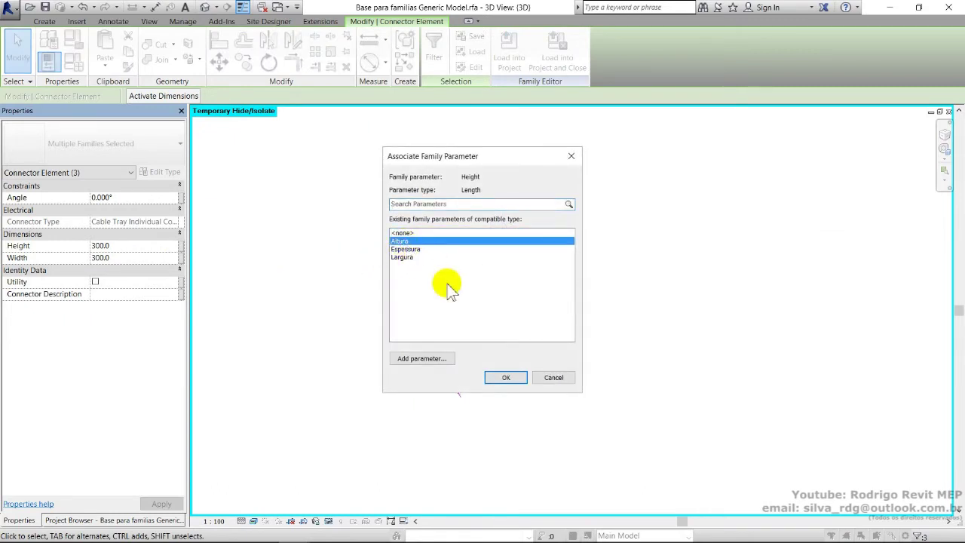
{"action": "left_click", "coordinate": [504, 377]}
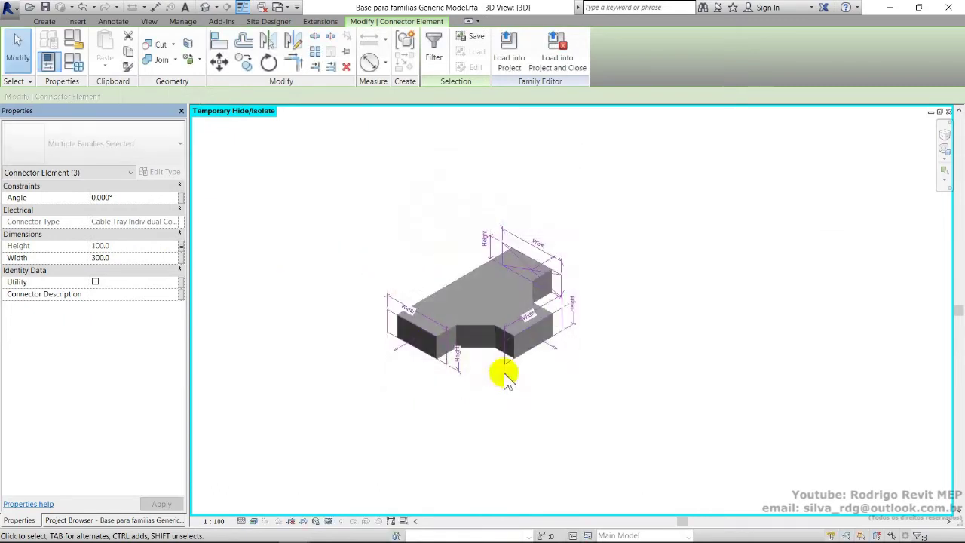
{"action": "left_click", "coordinate": [181, 257]}
{"action": "left_click", "coordinate": [411, 257]}
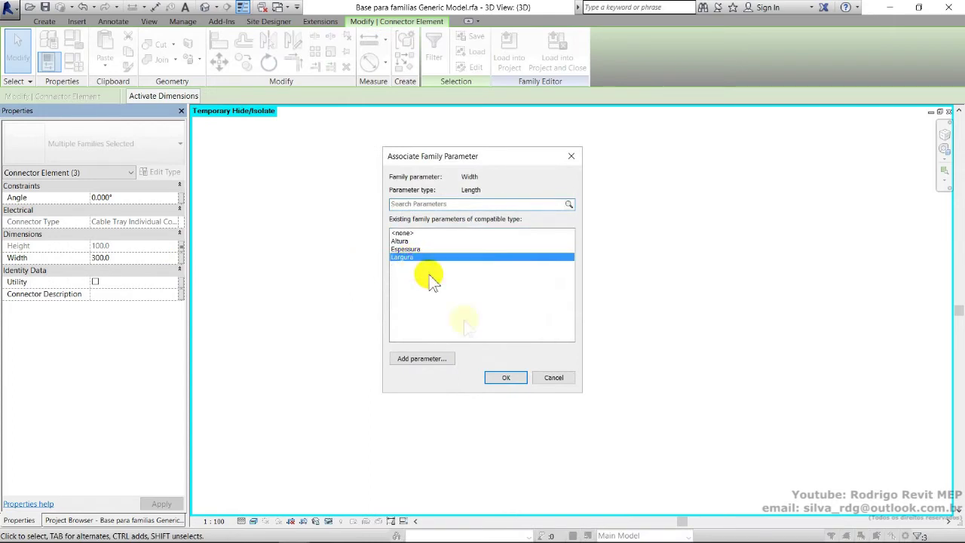
{"action": "left_click", "coordinate": [505, 374]}
{"action": "scroll", "coordinate": [603, 373], "scroll_direction": "up", "scroll_amount": 2}
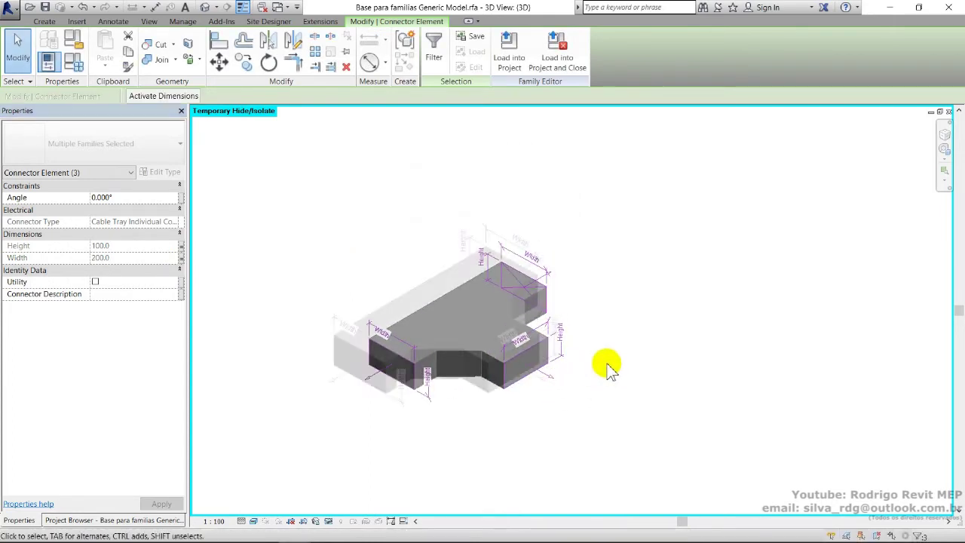
{"action": "left_click", "coordinate": [609, 366]}
Link the primary connector to the connector at the opposite end of the straight run.
{"action": "middle_click_drag", "start_coordinate": [640, 340], "coordinate": [565, 334], "text": "shift"}
{"action": "left_click", "coordinate": [562, 275]}
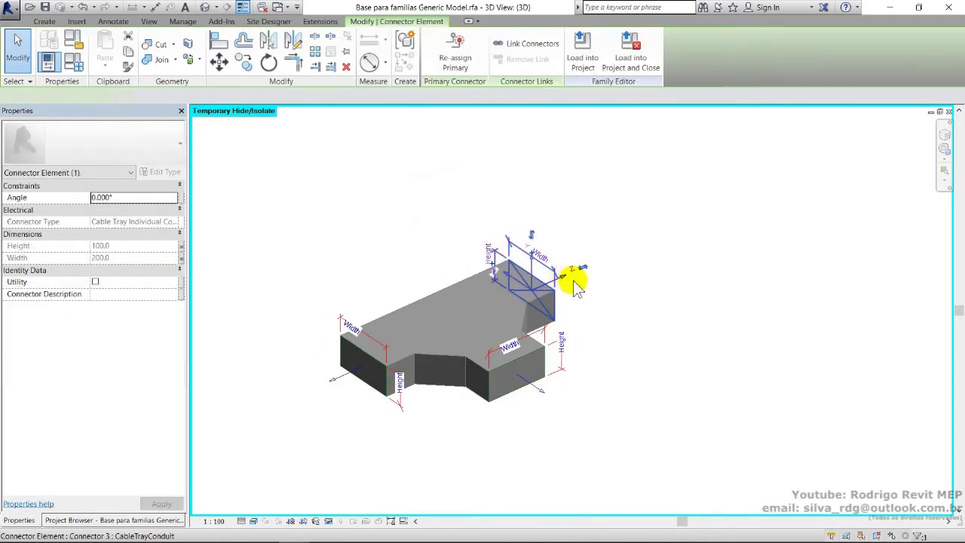
{"action": "left_click", "coordinate": [527, 43]}
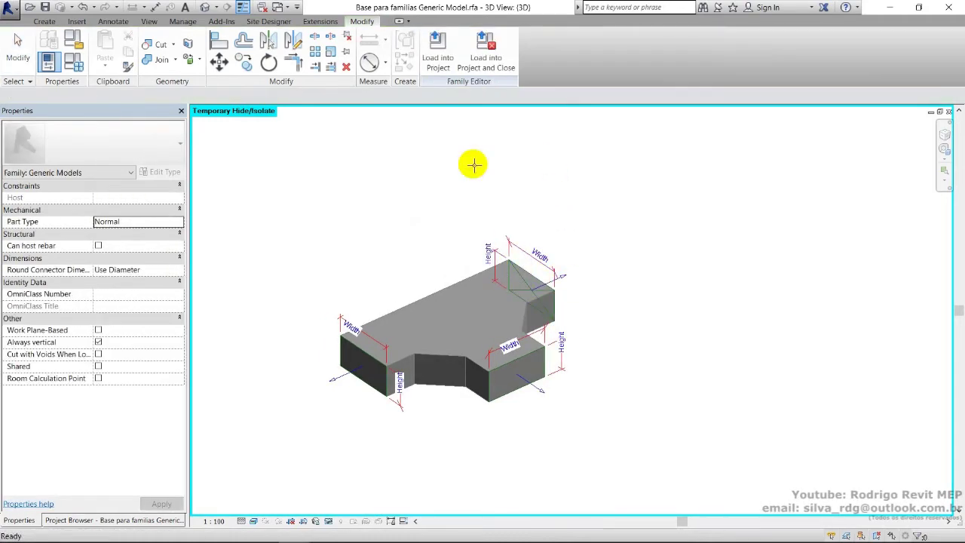
{"action": "left_click", "coordinate": [347, 383]}
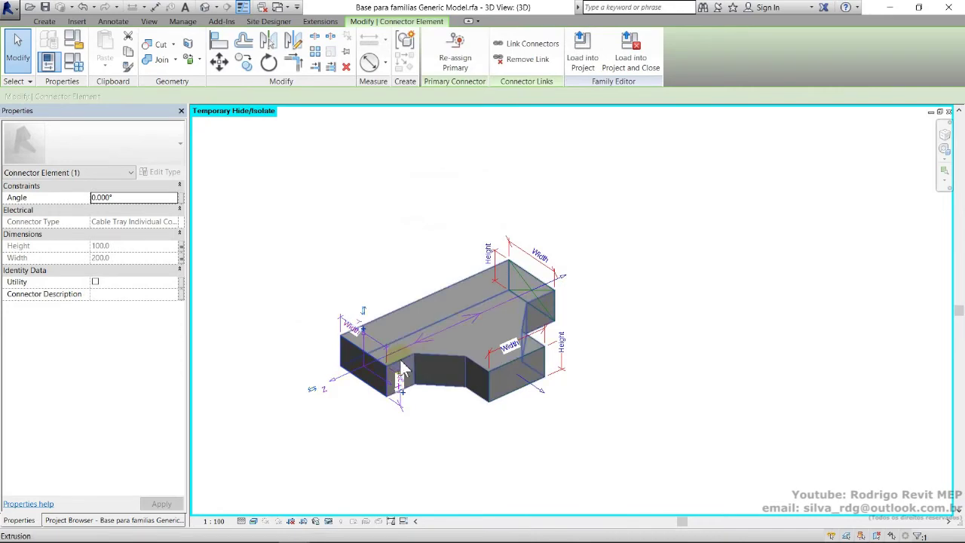
{"action": "scroll", "coordinate": [422, 350], "scroll_direction": "down", "scroll_amount": 2}
{"action": "key", "text": "Escape"}
Reset the temporary hiding so the whole tee with its walls, base and connectors is shown in the 3D view.
{"action": "middle_click_drag", "start_coordinate": [511, 325], "coordinate": [455, 349], "text": "shift"}
{"action": "scroll", "coordinate": [488, 318], "scroll_direction": "up", "scroll_amount": 5}
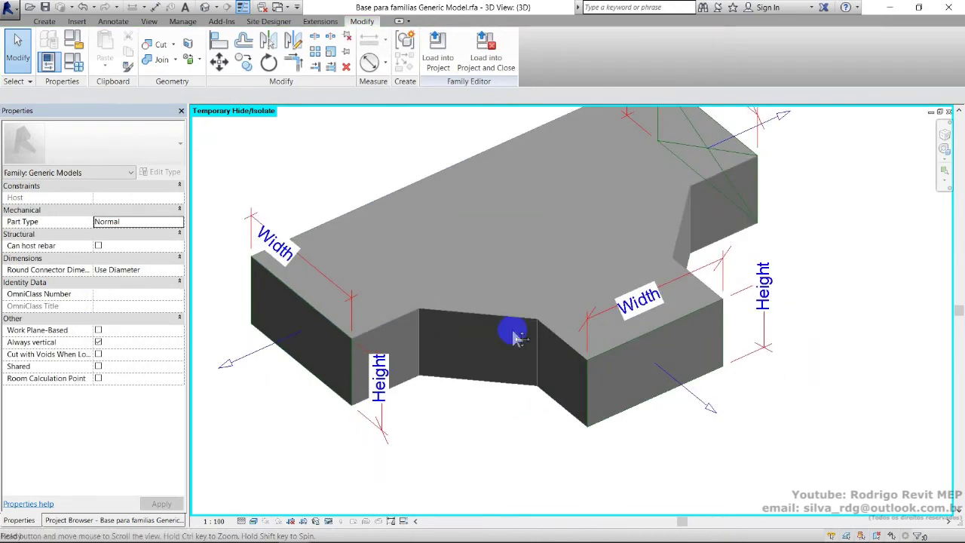
{"action": "scroll", "coordinate": [511, 329], "scroll_direction": "down", "scroll_amount": 1}
{"action": "key", "text": "h"}
{"action": "key", "text": "r"}
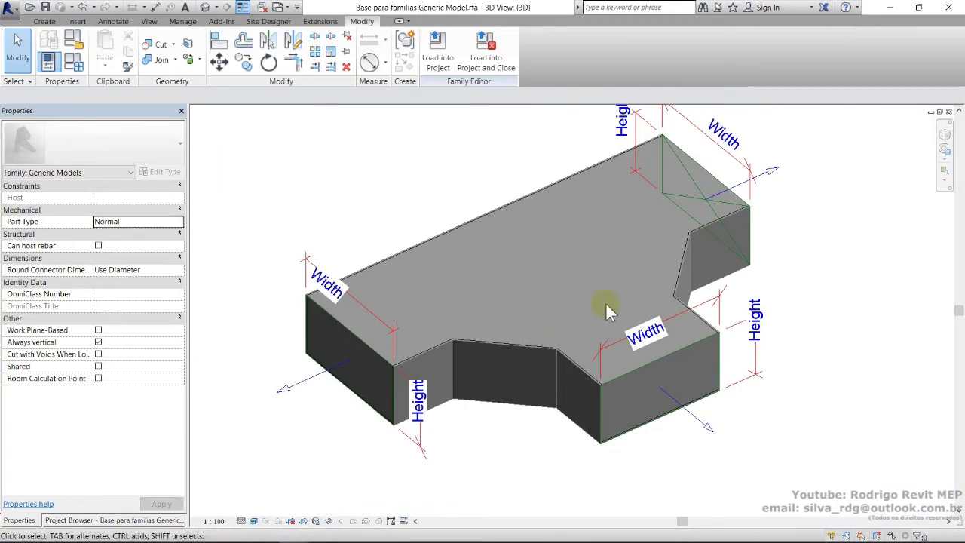
{"action": "middle_click_drag", "start_coordinate": [683, 313], "coordinate": [674, 334]}
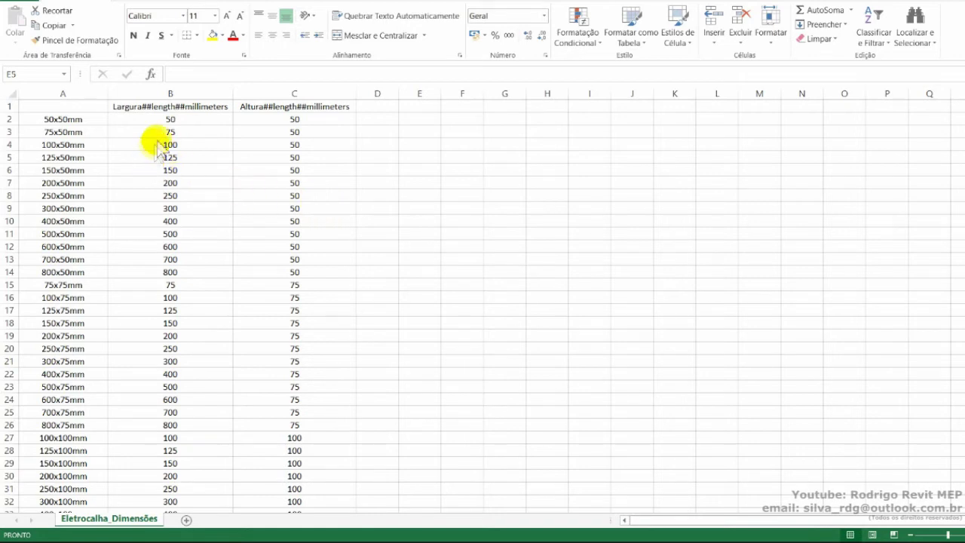
Examine the size-name, Largura and Altura columns of the Eletrocalha_Dimensões table down to its last row.
{"action": "left_click", "coordinate": [75, 94]}
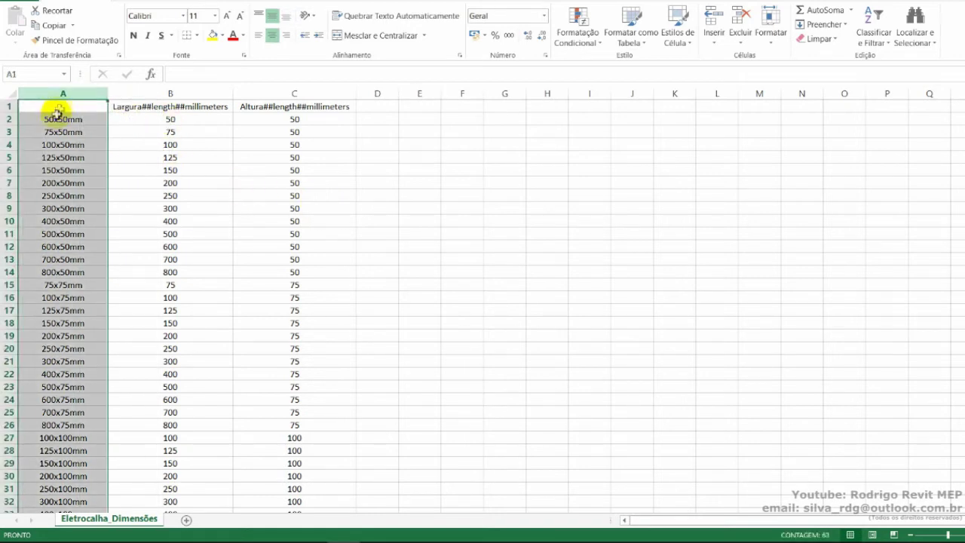
{"action": "scroll", "coordinate": [79, 271], "scroll_direction": "down", "scroll_amount": 4}
{"action": "scroll", "coordinate": [83, 284], "scroll_direction": "down", "scroll_amount": 8}
{"action": "scroll", "coordinate": [83, 282], "scroll_direction": "up", "scroll_amount": 12}
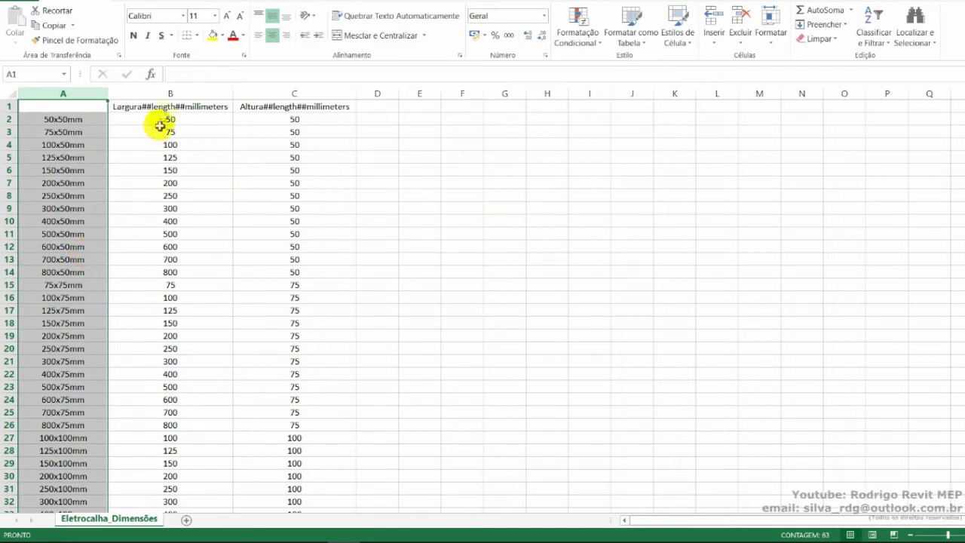
{"action": "left_click", "coordinate": [184, 93]}
{"action": "left_click", "coordinate": [268, 93]}
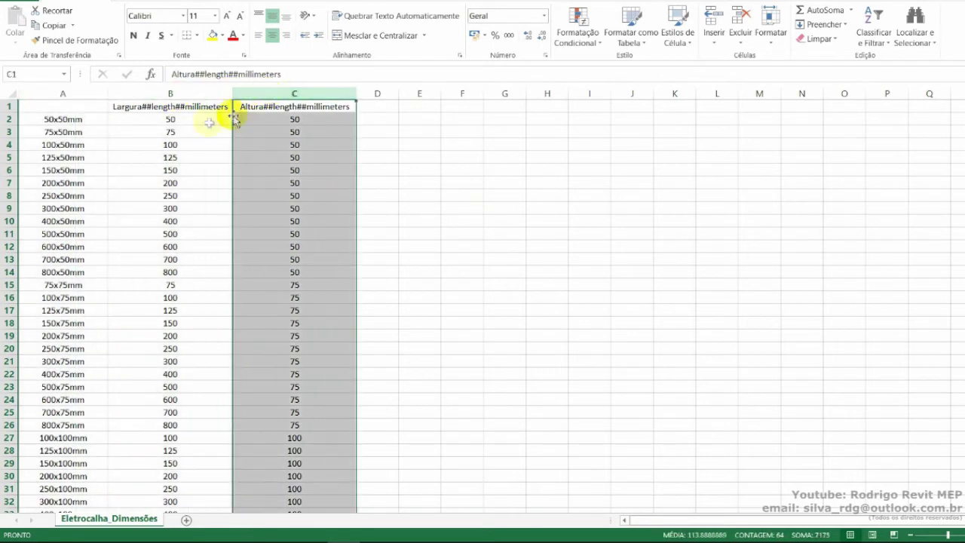
Compare the size names with their Largura and Altura values row by row, including the 50x50mm, 75x50mm and 100x100mm rows.
{"action": "left_click", "coordinate": [175, 121]}
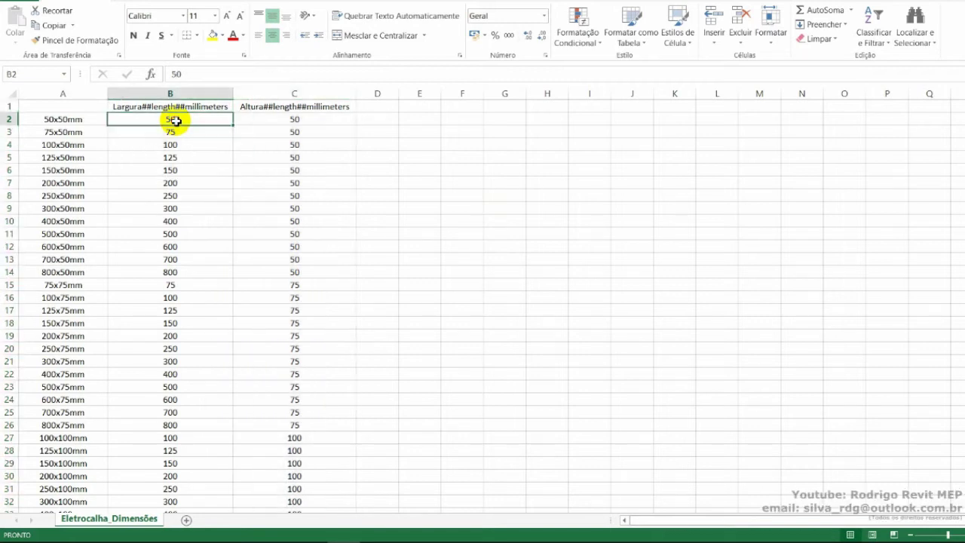
{"action": "left_click", "coordinate": [285, 119]}
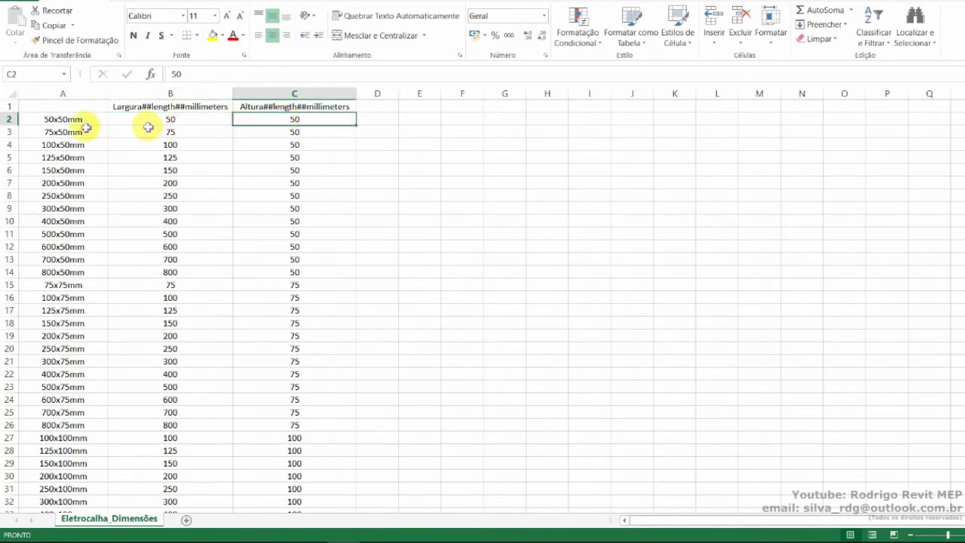
{"action": "left_click", "coordinate": [68, 121]}
{"action": "left_click", "coordinate": [147, 133]}
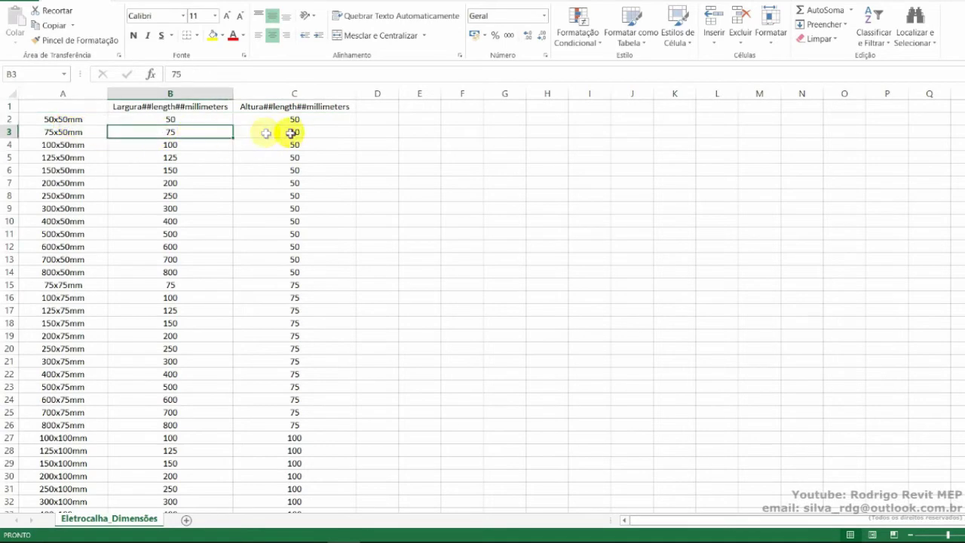
{"action": "left_click", "coordinate": [287, 132]}
{"action": "left_click", "coordinate": [88, 132]}
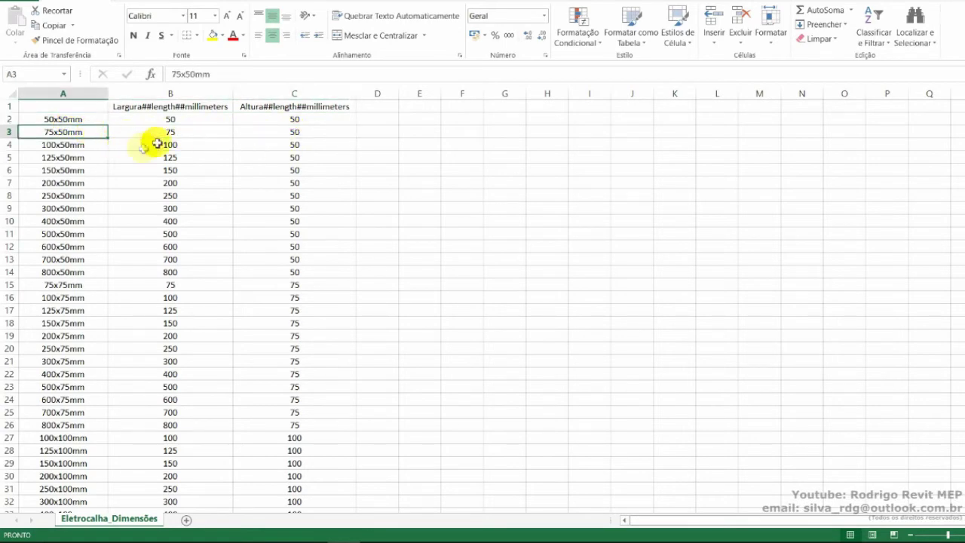
{"action": "scroll", "coordinate": [189, 334], "scroll_direction": "down", "scroll_amount": 4}
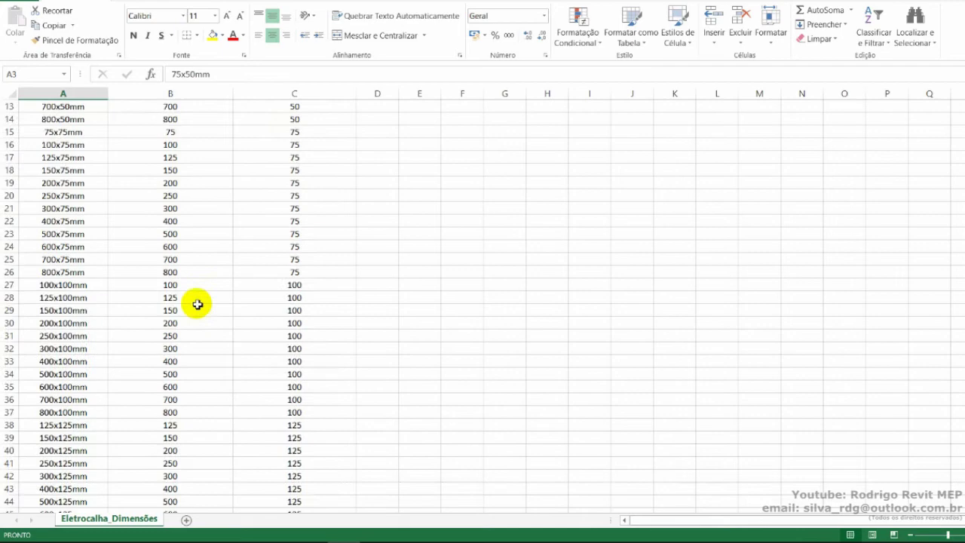
{"action": "left_click", "coordinate": [170, 286]}
{"action": "left_click", "coordinate": [288, 286]}
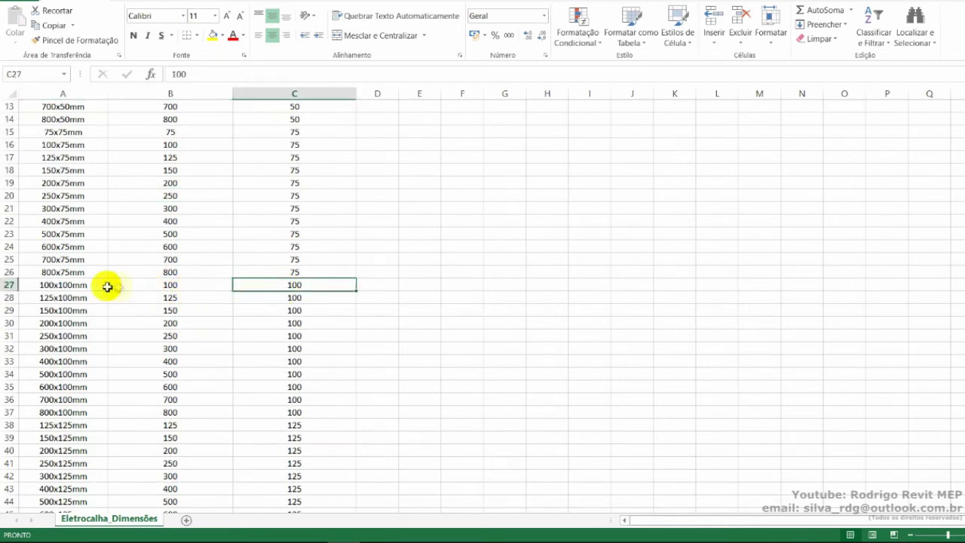
{"action": "left_click", "coordinate": [97, 286]}
{"action": "left_click", "coordinate": [167, 297]}
{"action": "left_click", "coordinate": [263, 297]}
{"action": "scroll", "coordinate": [241, 325], "scroll_direction": "down", "scroll_amount": 5}
{"action": "scroll", "coordinate": [242, 330], "scroll_direction": "down", "scroll_amount": 4}
{"action": "scroll", "coordinate": [242, 331], "scroll_direction": "up", "scroll_amount": 13}
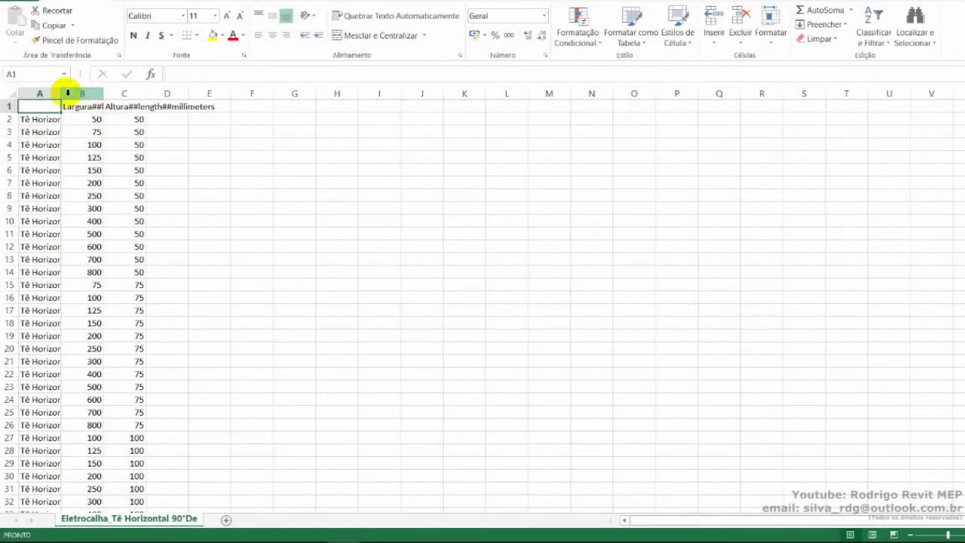
In the Eletrocalha_Tê Horizontal 90° description table, auto-fit the widths of columns A, B and C to their contents.
{"action": "double_click", "coordinate": [61, 92]}
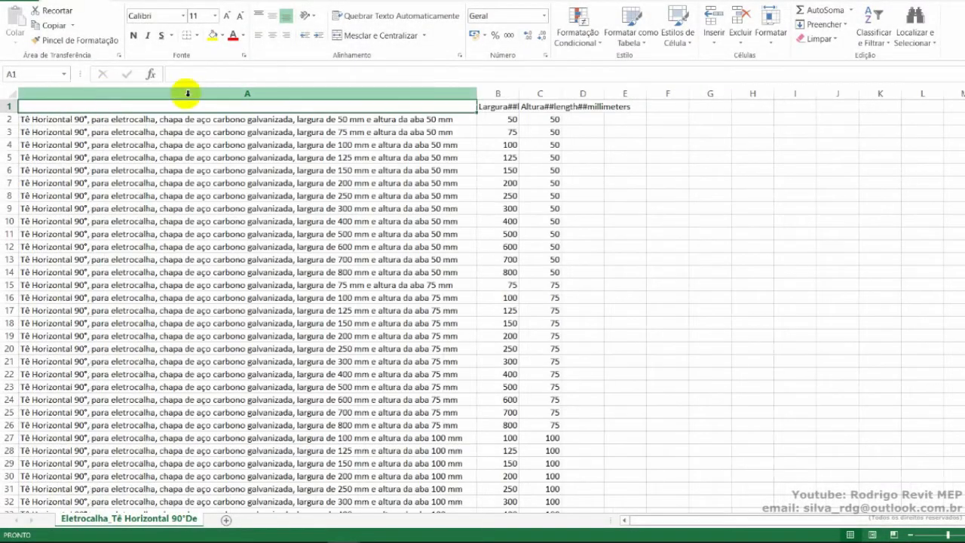
{"action": "double_click", "coordinate": [520, 93]}
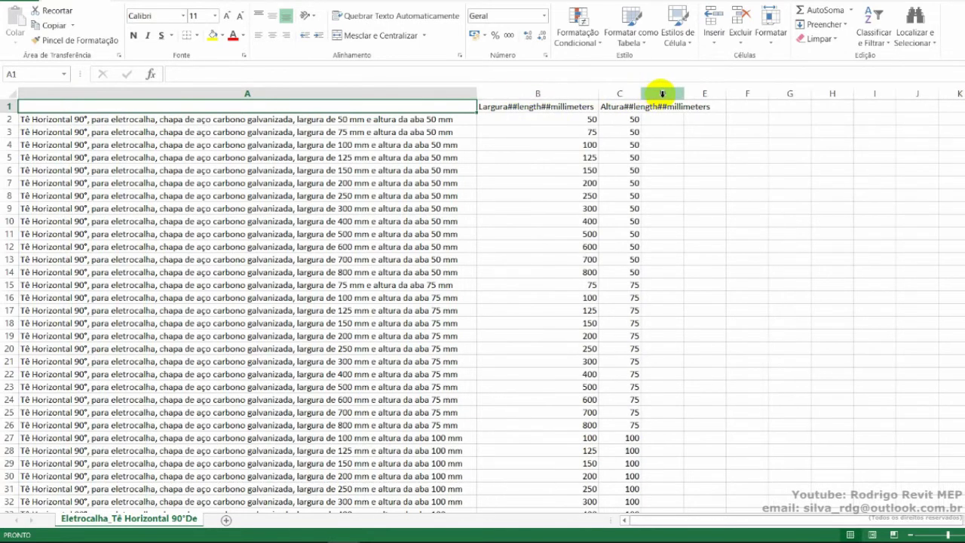
{"action": "double_click", "coordinate": [642, 92]}
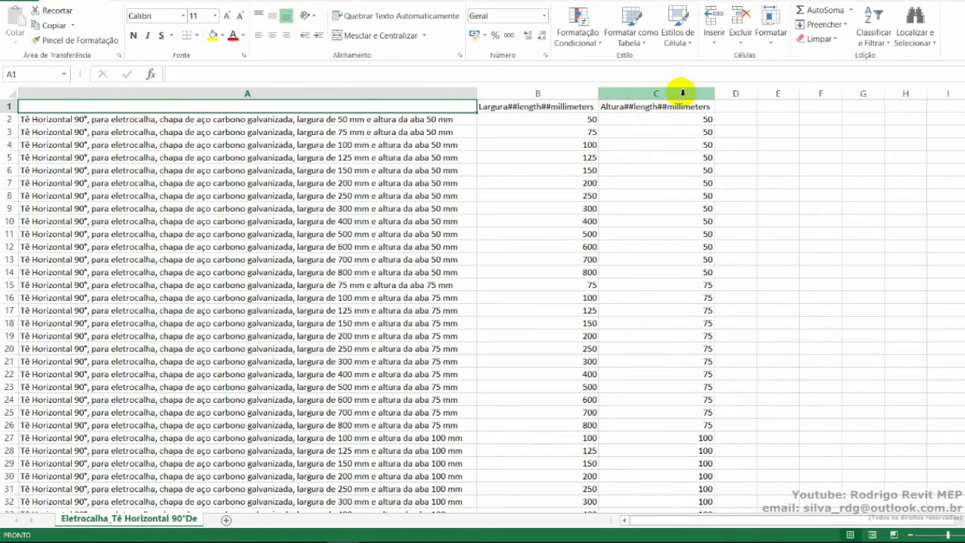
Centre the contents of the whole description table both horizontally and vertically.
{"action": "left_click", "coordinate": [638, 106]}
{"action": "key", "text": "ctrl+a"}
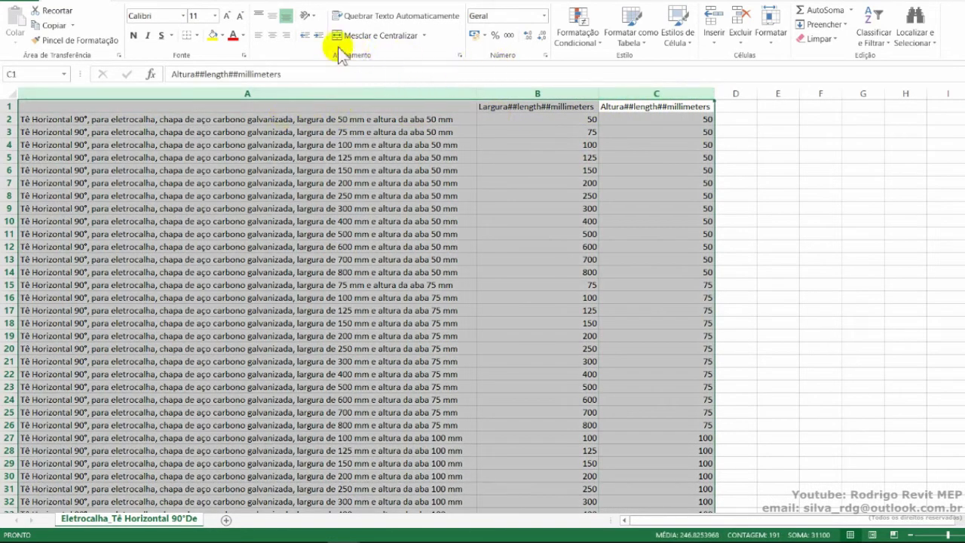
{"action": "left_click", "coordinate": [275, 37]}
{"action": "left_click", "coordinate": [273, 16]}
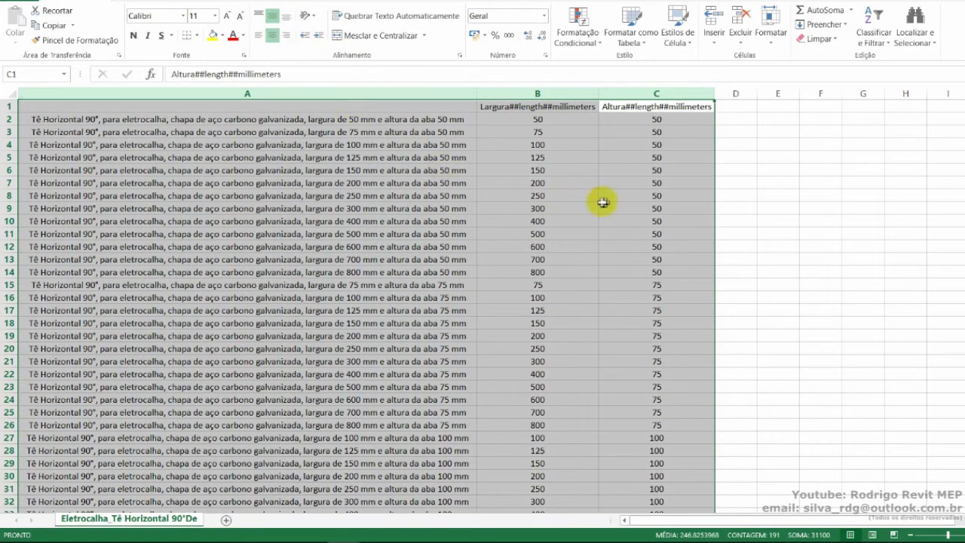
Left-align the tee descriptions in column A.
{"action": "left_click", "coordinate": [403, 91]}
{"action": "left_click", "coordinate": [258, 36]}
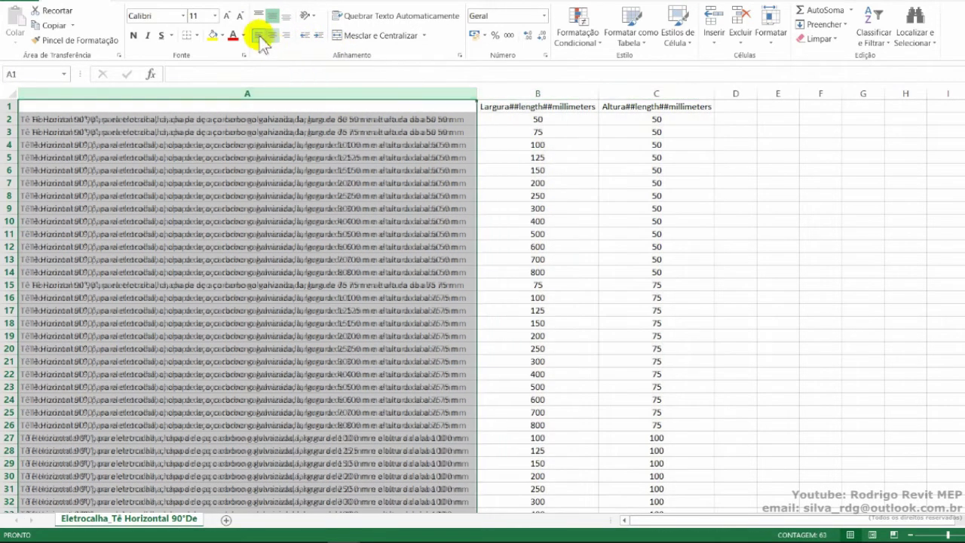
{"action": "left_click", "coordinate": [562, 184]}
{"action": "left_click", "coordinate": [778, 234]}
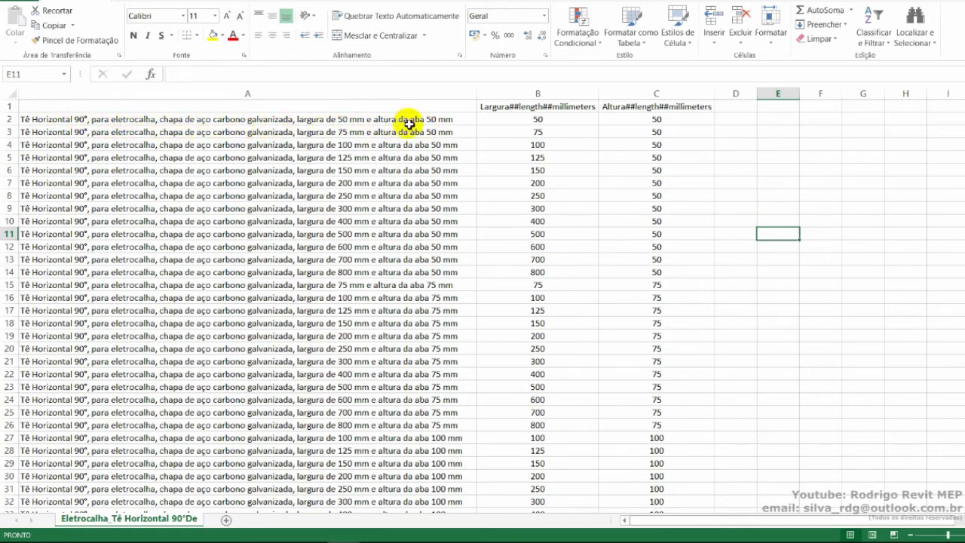
Compare the tee descriptions with their Largura and Altura values, including rows 2 and 27, down to the table's end.
{"action": "left_click", "coordinate": [544, 123]}
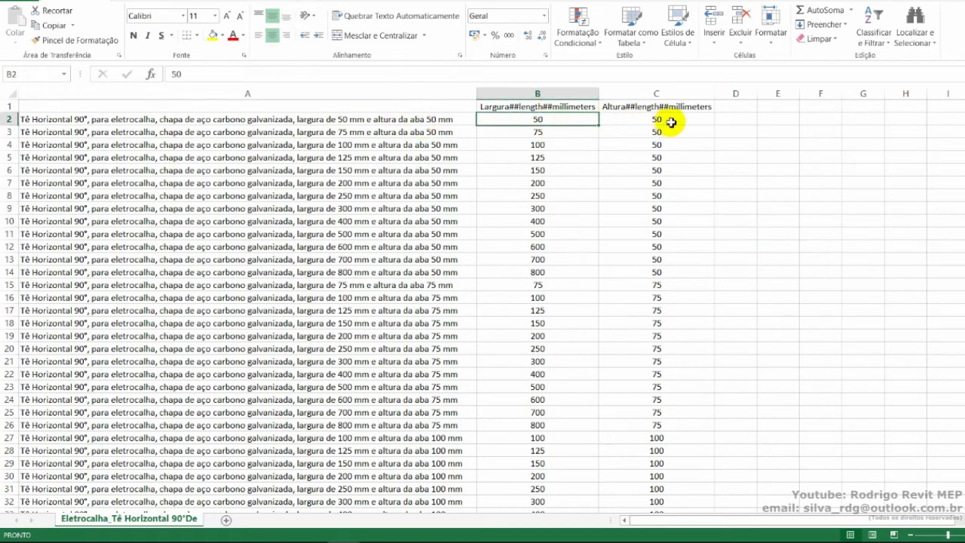
{"action": "left_click", "coordinate": [672, 122]}
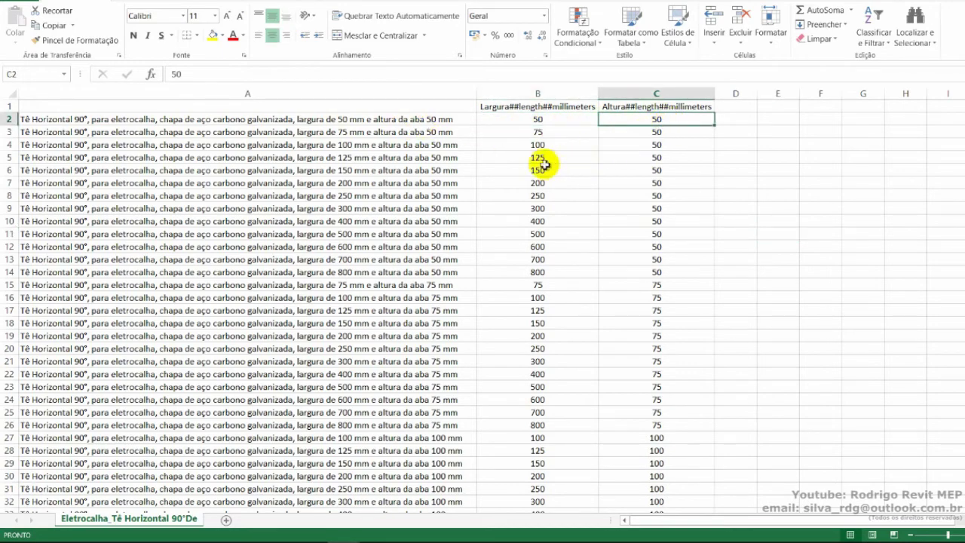
{"action": "scroll", "coordinate": [542, 173], "scroll_direction": "down", "scroll_amount": 4}
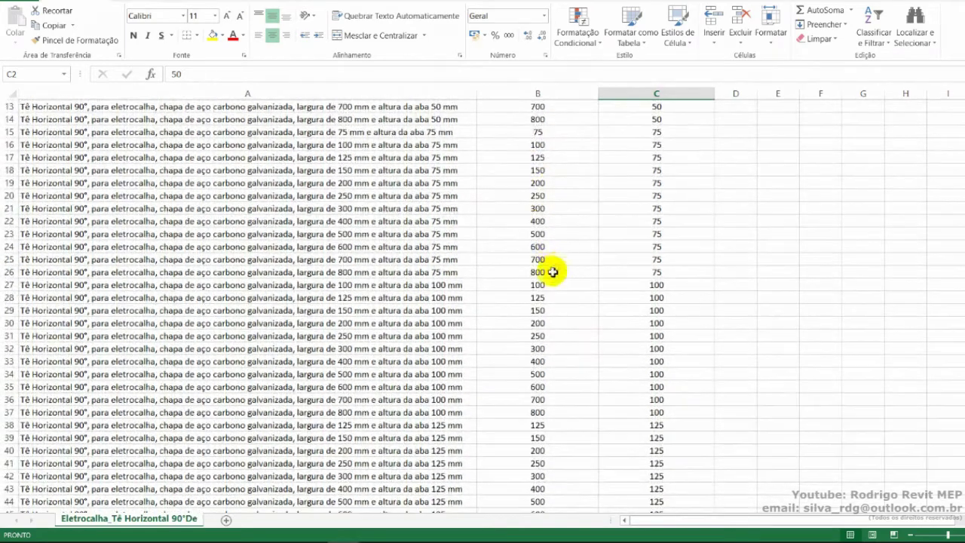
{"action": "left_click", "coordinate": [533, 285]}
{"action": "left_click", "coordinate": [644, 285]}
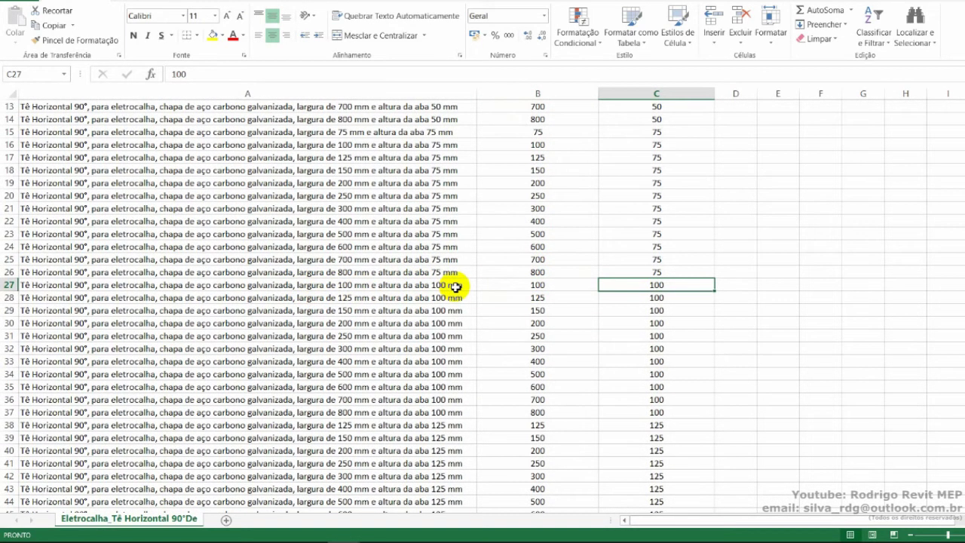
{"action": "scroll", "coordinate": [240, 265], "scroll_direction": "down", "scroll_amount": 8}
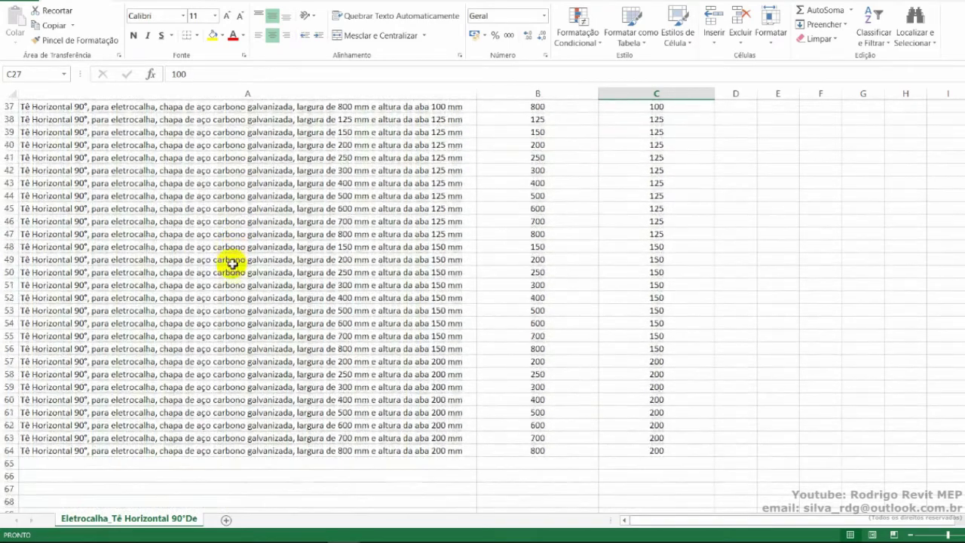
{"action": "scroll", "coordinate": [321, 337], "scroll_direction": "up", "scroll_amount": 8}
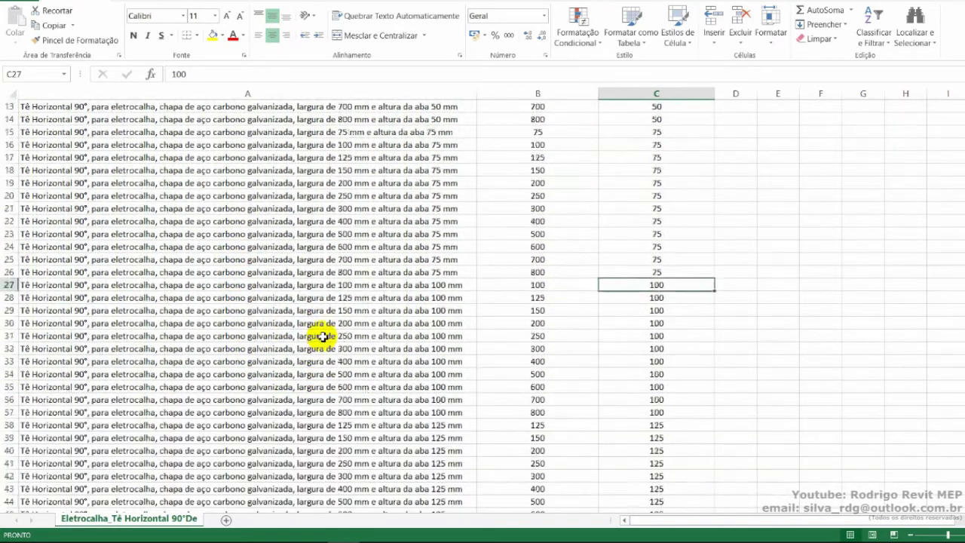
{"action": "scroll", "coordinate": [322, 337], "scroll_direction": "up", "scroll_amount": 4}
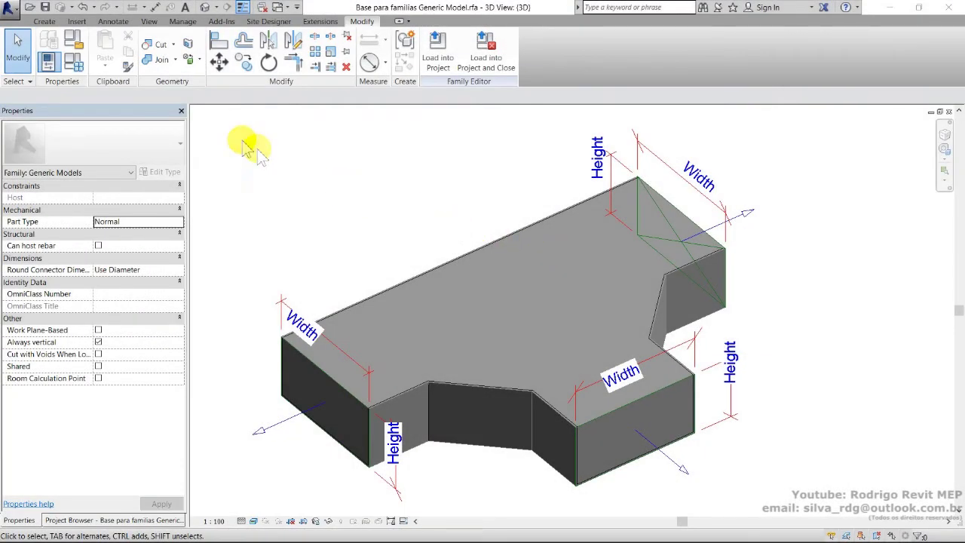
Switch to Revit, rename the family's Lookup Table text parameter to Lookup Table A and copy the new name.
{"action": "left_click", "coordinate": [76, 63]}
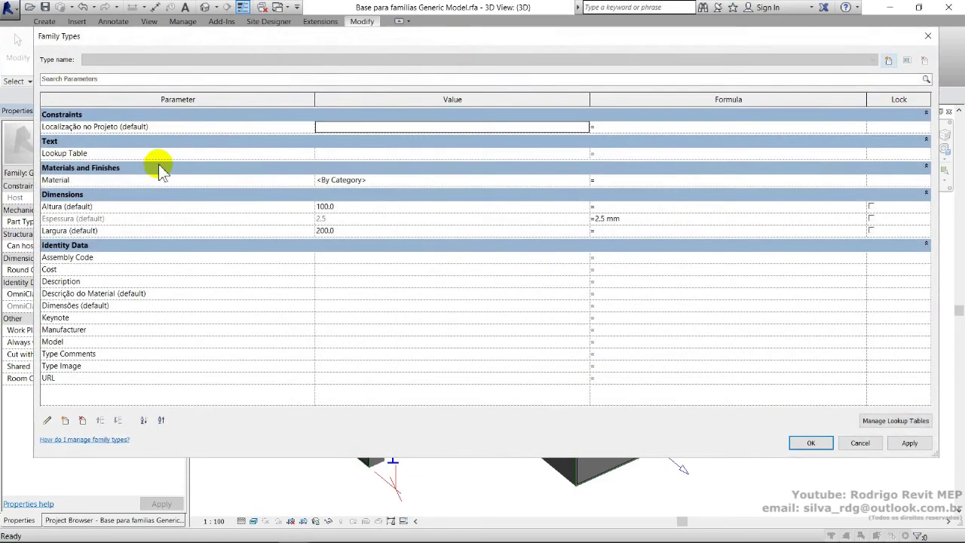
{"action": "left_click", "coordinate": [95, 153]}
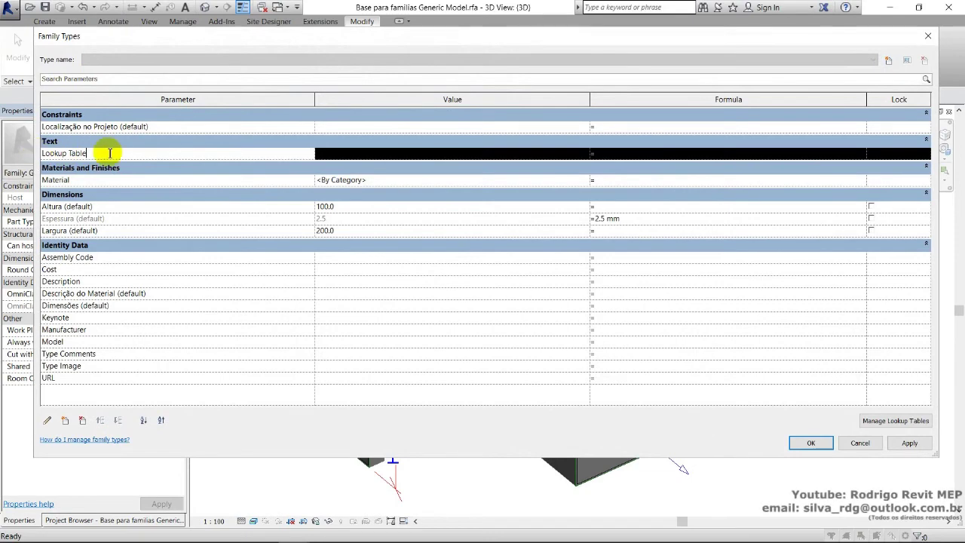
{"action": "left_click", "coordinate": [47, 420]}
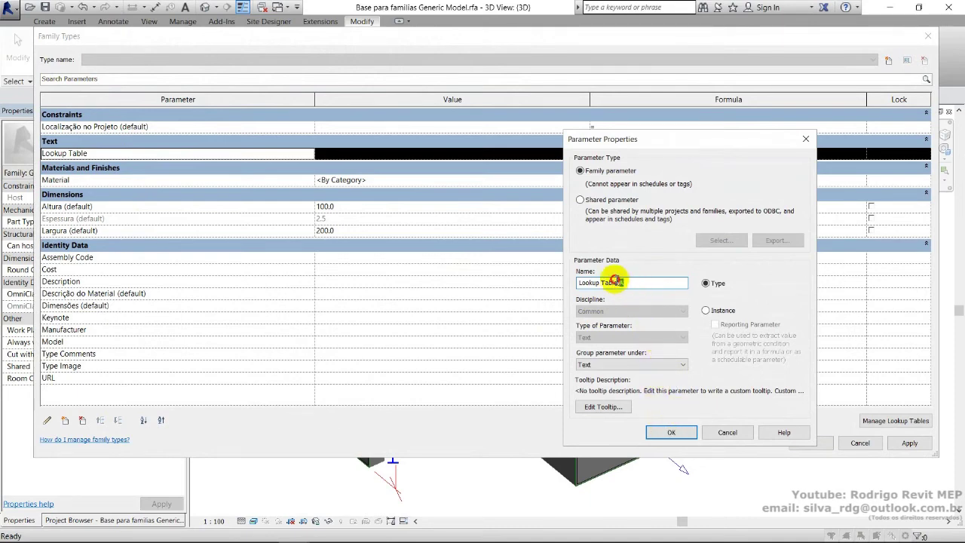
{"action": "left_click_drag", "start_coordinate": [617, 281], "coordinate": [578, 282]}
{"action": "key", "text": "ctrl+c"}
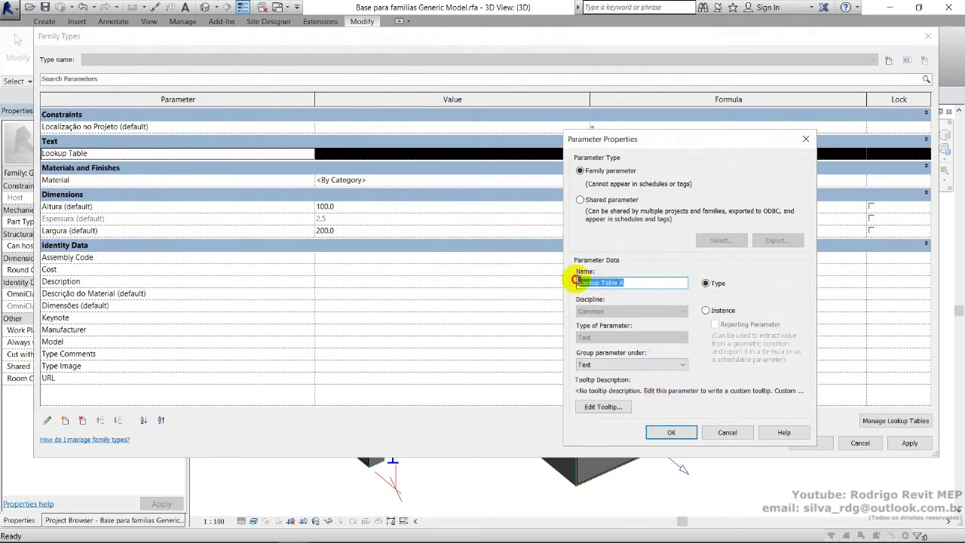
{"action": "left_click", "coordinate": [671, 433]}
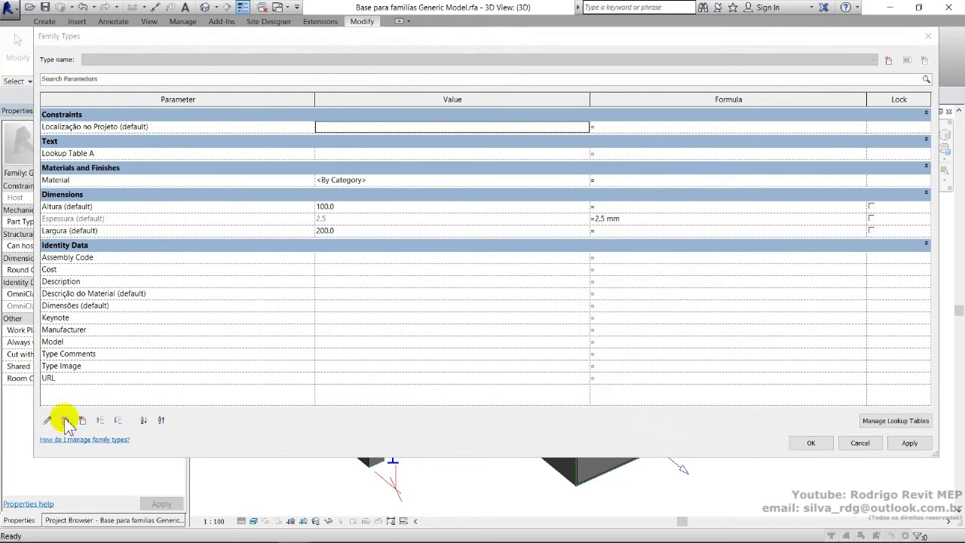
Add a family type parameter named Lookup Table B with the Text parameter type, grouped under Text.
{"action": "left_click", "coordinate": [66, 420]}
{"action": "key", "text": "ctrl+v"}
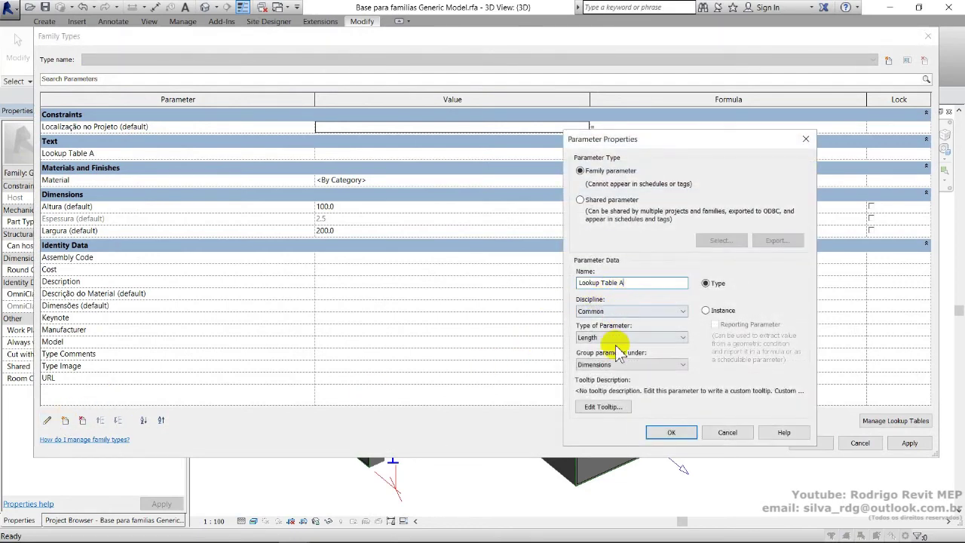
{"action": "left_click", "coordinate": [614, 339]}
{"action": "left_click", "coordinate": [607, 348]}
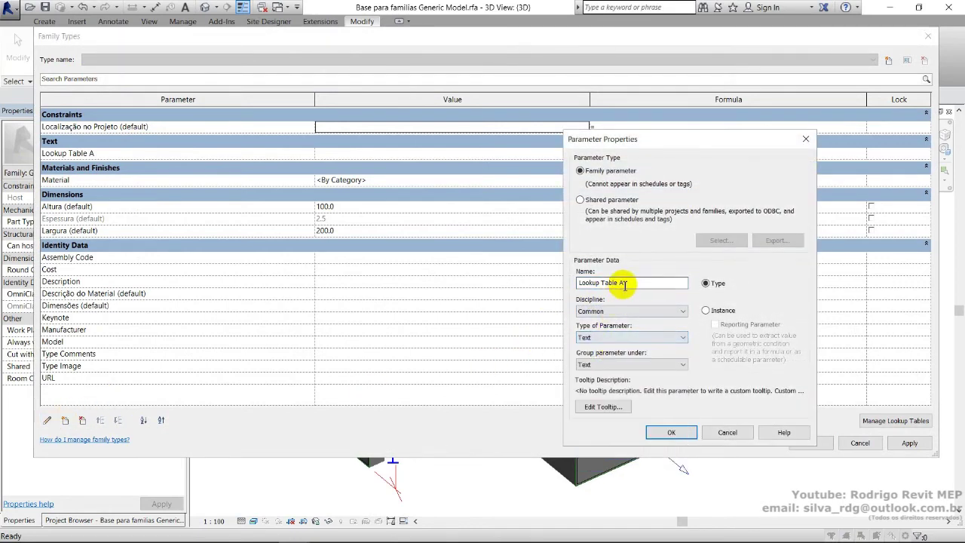
{"action": "type", "text": "B"}
{"action": "left_click", "coordinate": [671, 432]}
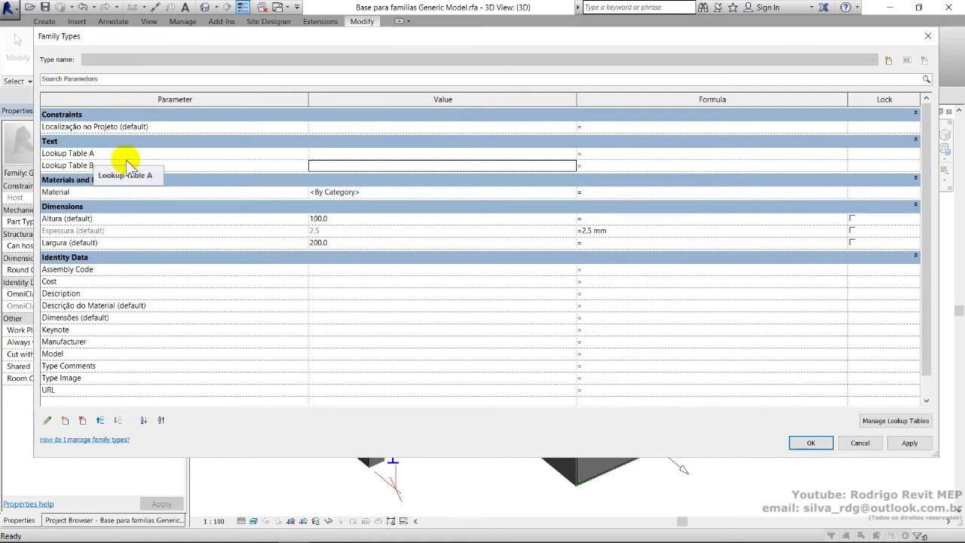
Import Eletrocalha_Dimensões.csv as a lookup table for the family, copying its file name without the extension.
{"action": "left_click", "coordinate": [877, 425]}
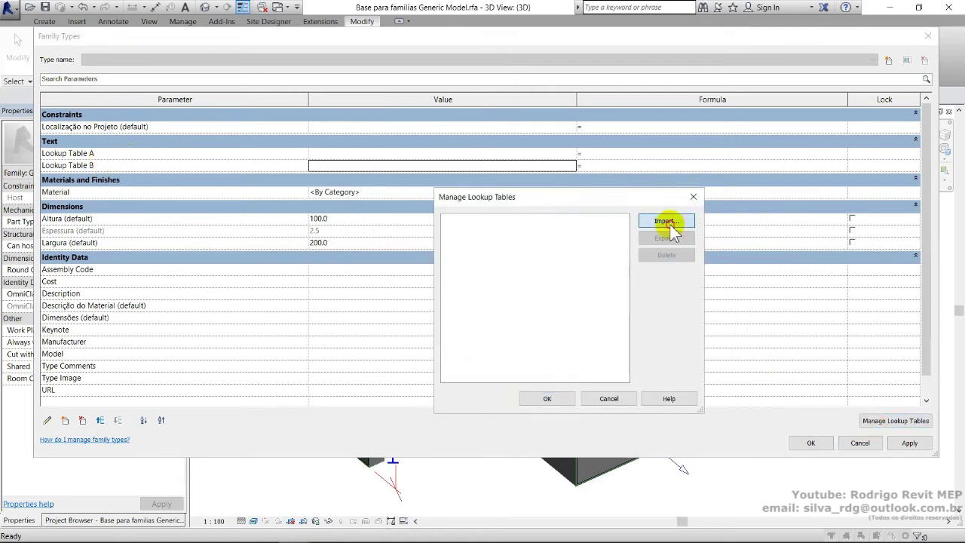
{"action": "left_click", "coordinate": [667, 223]}
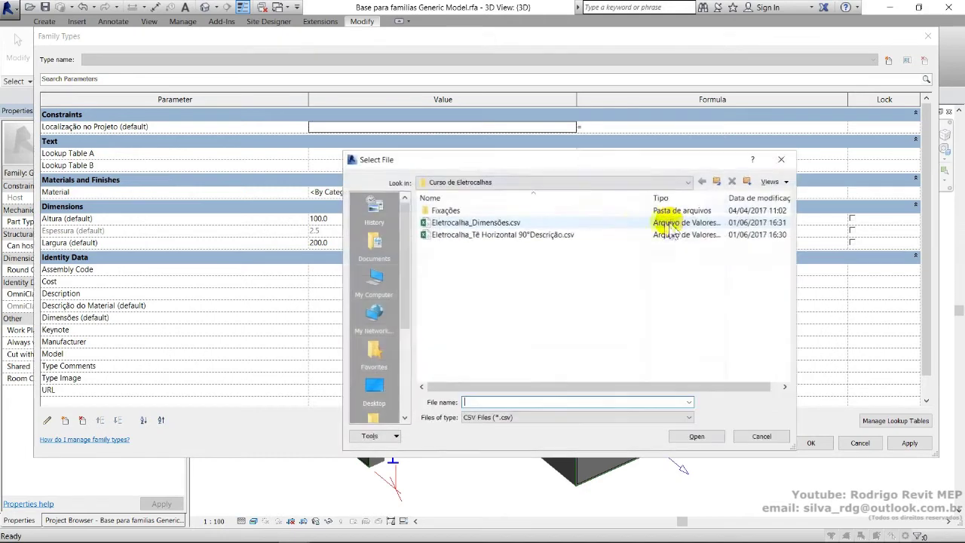
{"action": "left_click", "coordinate": [477, 224]}
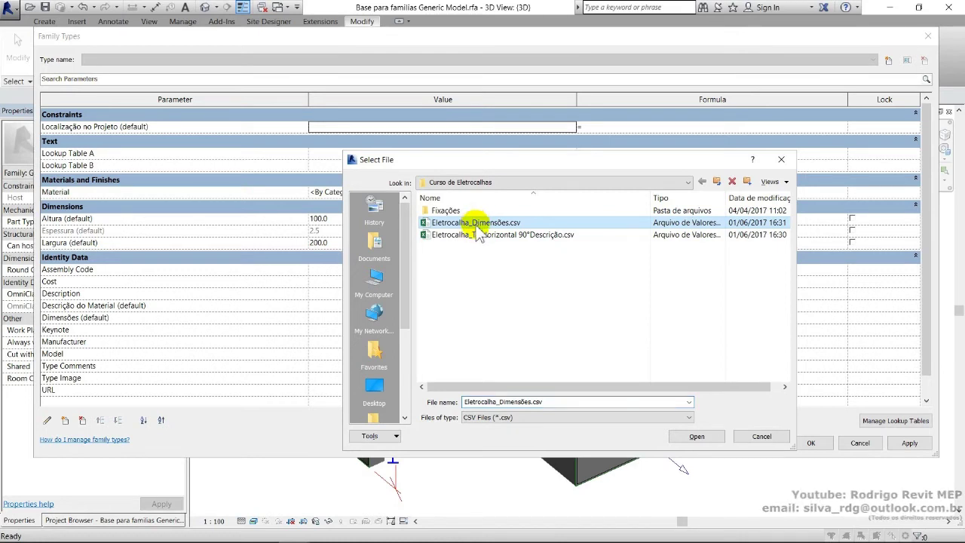
{"action": "left_click", "coordinate": [512, 235]}
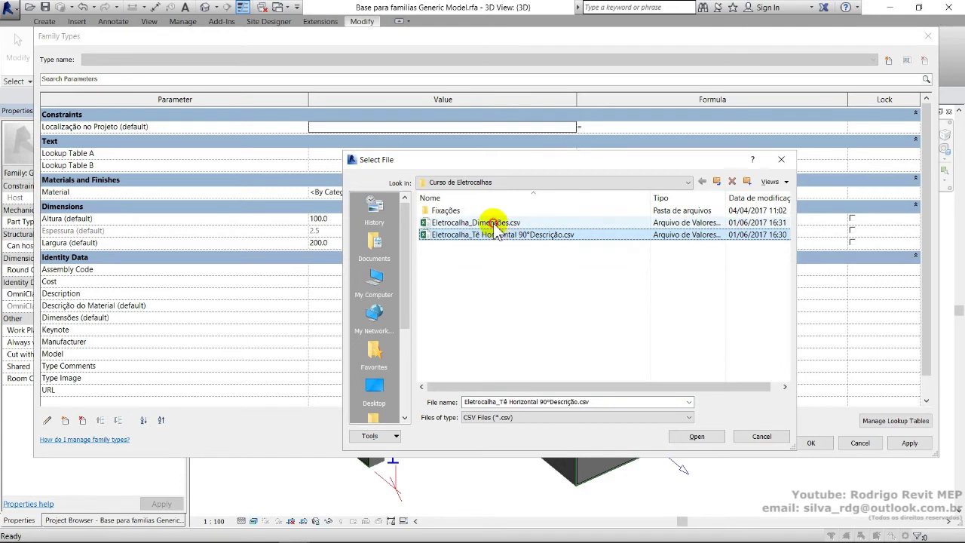
{"action": "left_click", "coordinate": [473, 222]}
{"action": "left_click", "coordinate": [479, 224]}
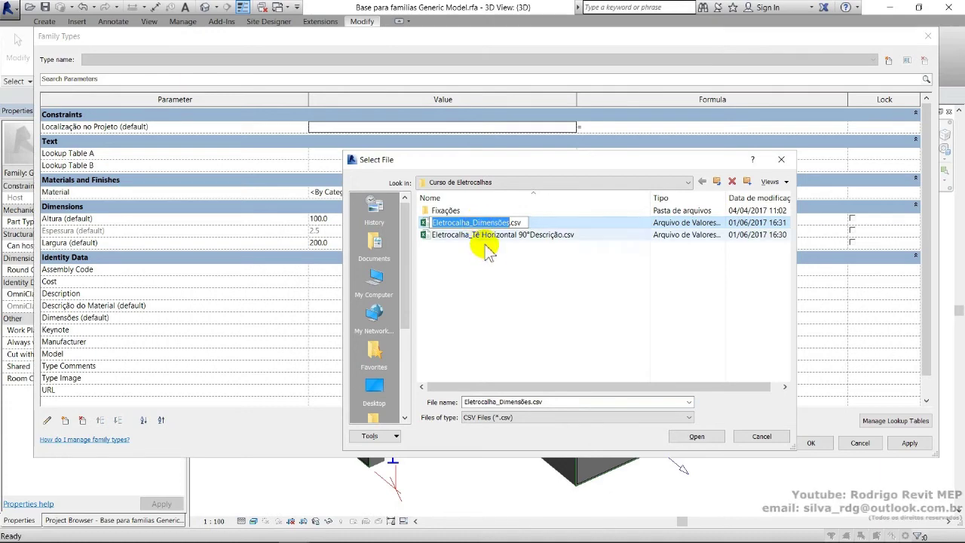
{"action": "key", "text": "Escape"}
{"action": "double_click", "coordinate": [476, 224]}
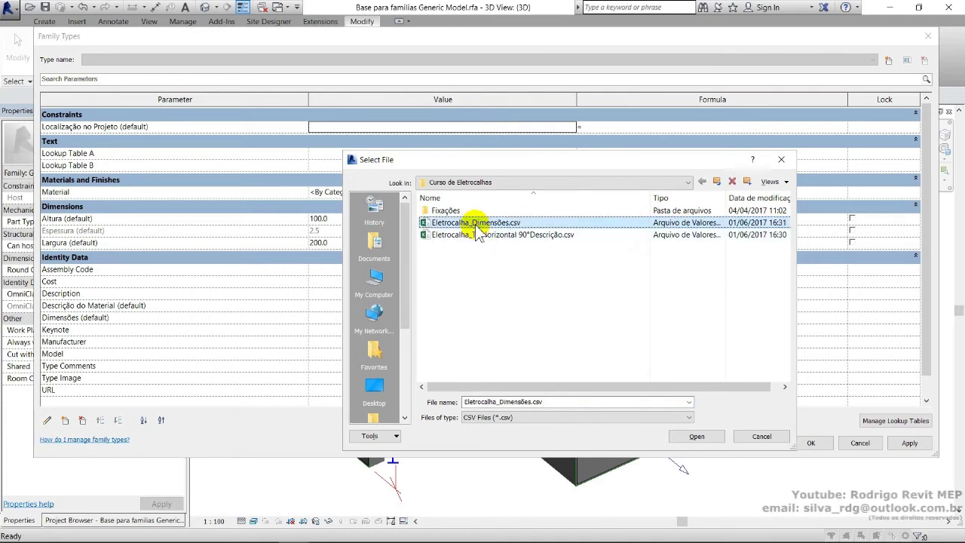
{"action": "left_click", "coordinate": [555, 399]}
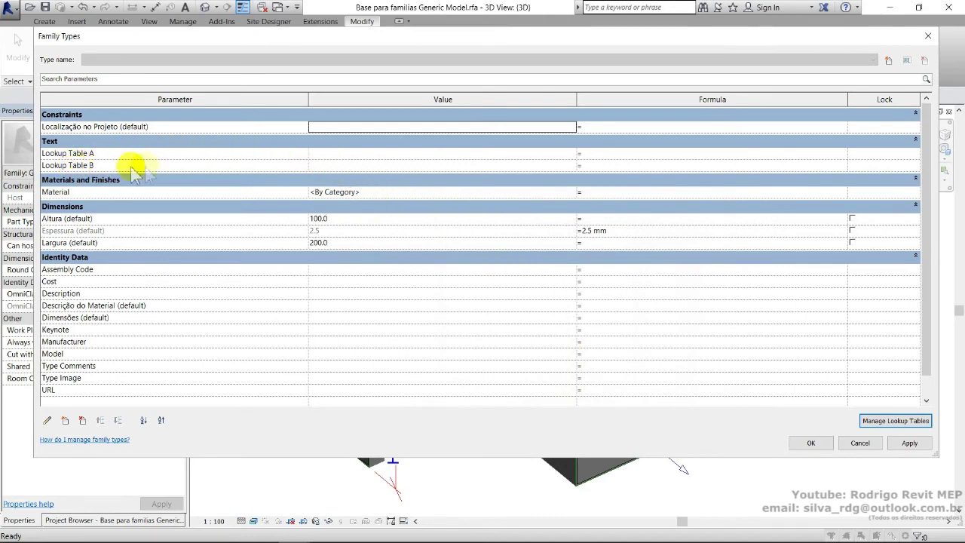
Set the Lookup Table A formula to "Eletrocalha_Dimensões" in quotation marks.
{"action": "left_click", "coordinate": [593, 154]}
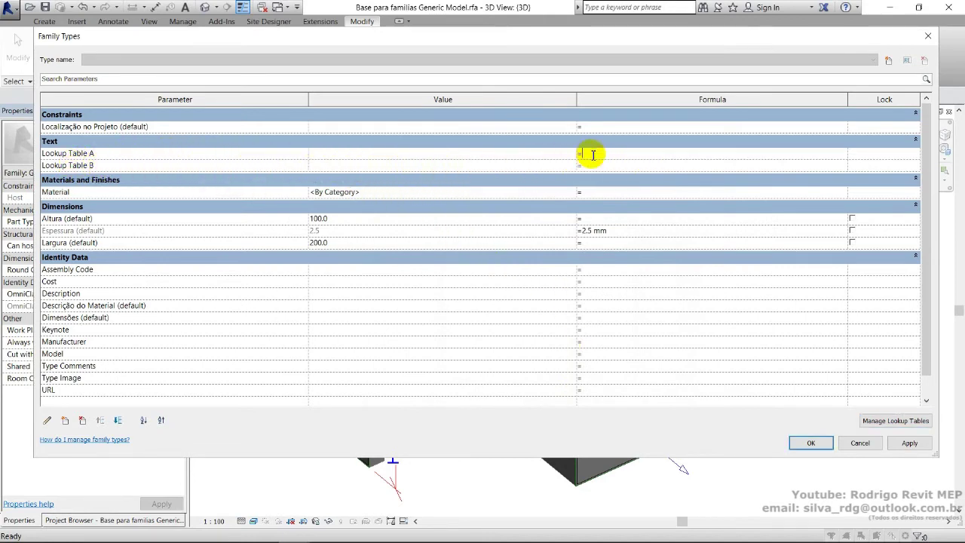
{"action": "type", "text": "s"}
{"action": "type", "text": "Eletrocalha_Dimensões\""}
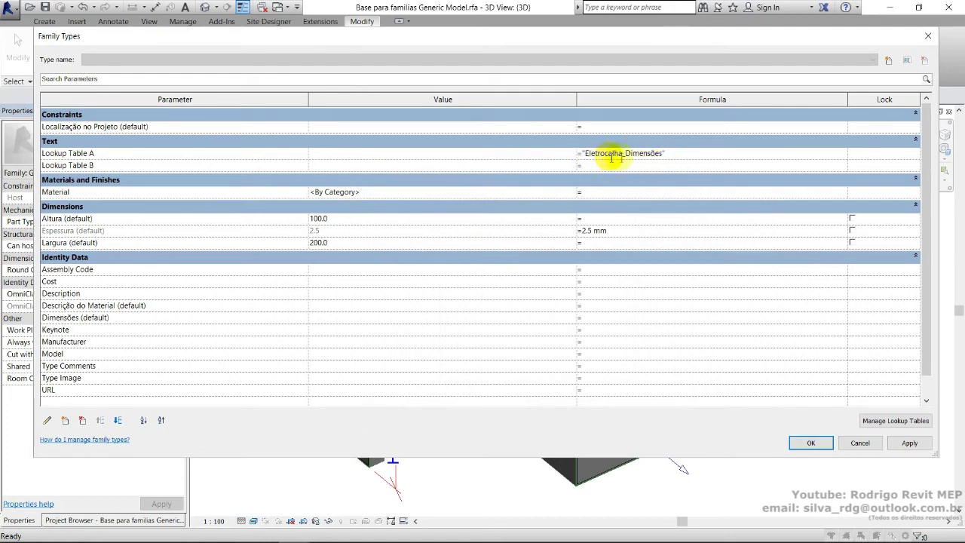
{"action": "left_click", "coordinate": [622, 166]}
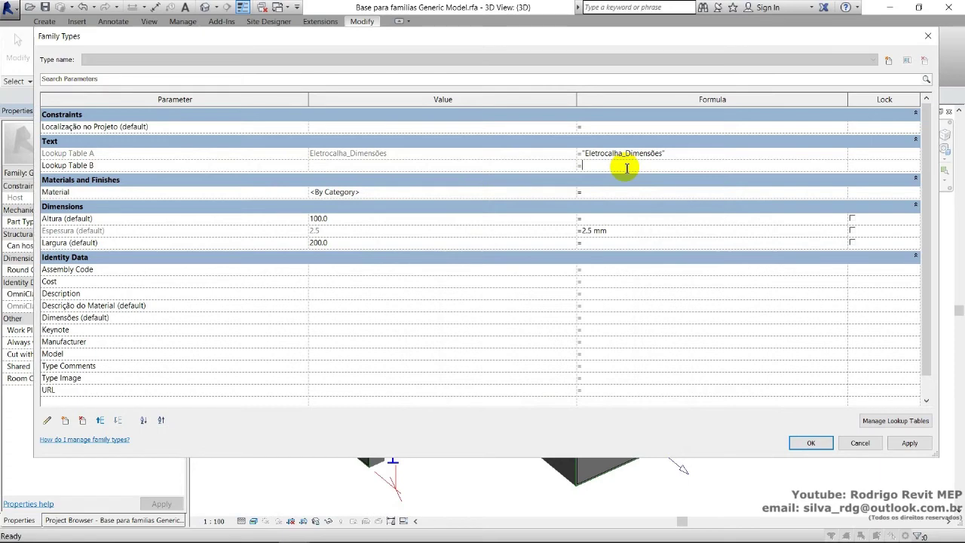
Import Eletrocalha_Tê Horizontal 90°Descrição.csv as a second lookup table, copying its file name without the extension.
{"action": "left_click", "coordinate": [884, 420]}
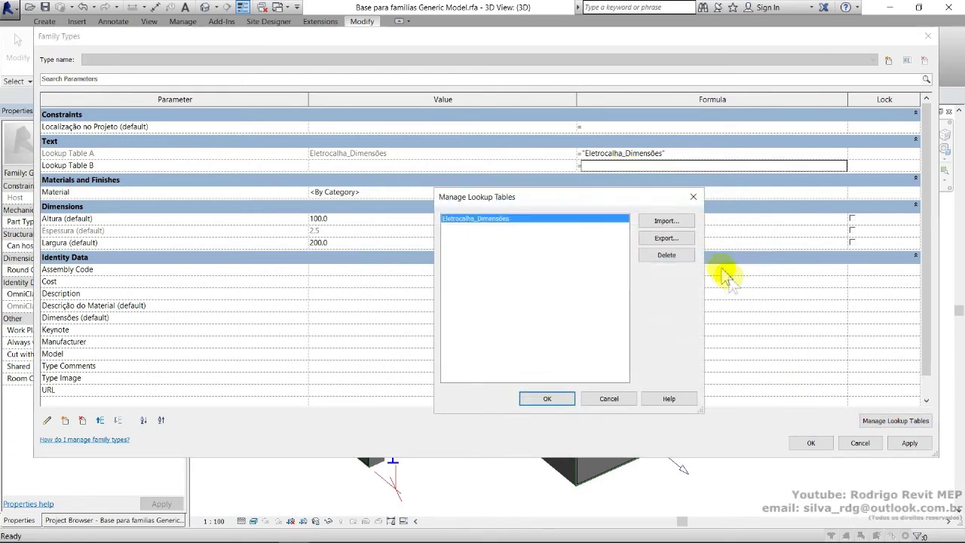
{"action": "left_click", "coordinate": [667, 221]}
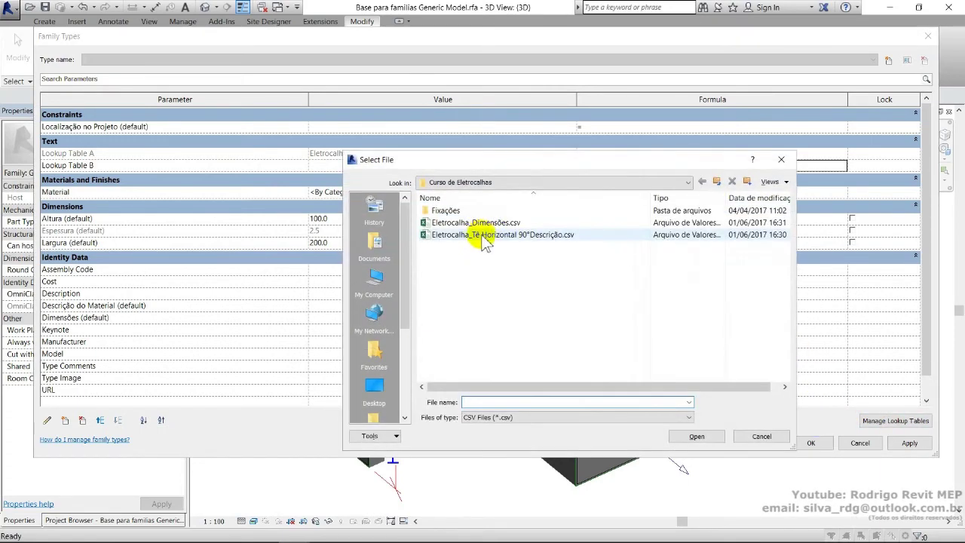
{"action": "left_click", "coordinate": [483, 241]}
{"action": "left_click", "coordinate": [507, 236]}
{"action": "key", "text": "ctrl+c"}
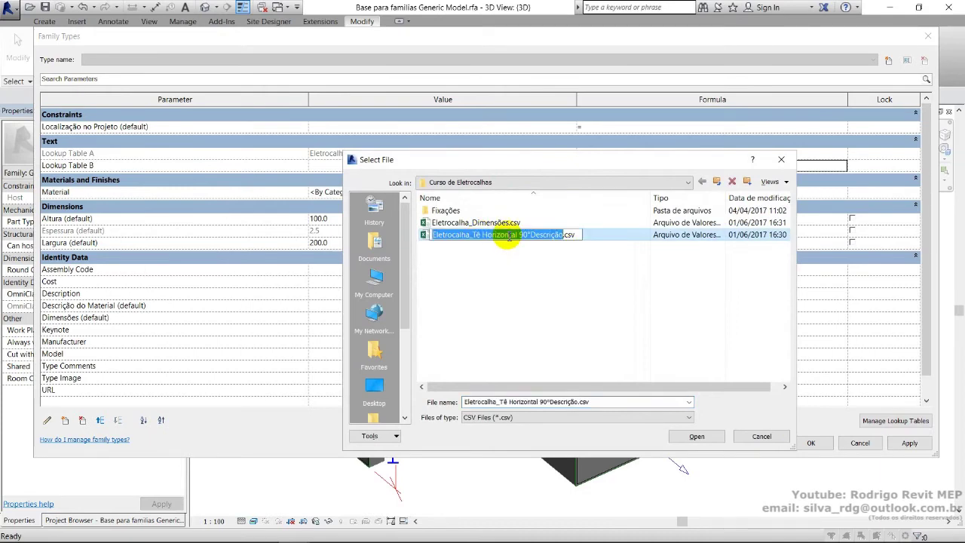
{"action": "left_click", "coordinate": [503, 245]}
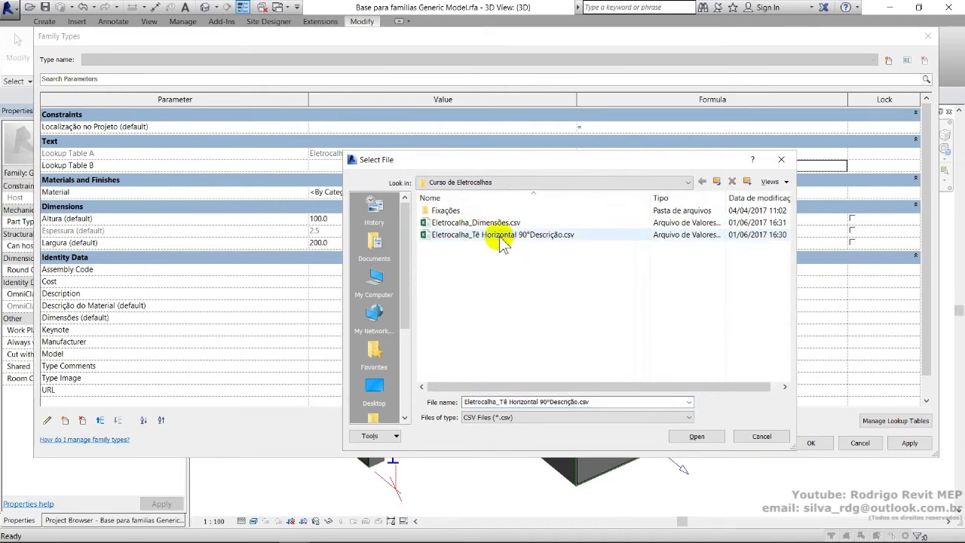
{"action": "double_click", "coordinate": [499, 236]}
{"action": "left_click", "coordinate": [554, 398]}
Set the Lookup Table B formula to "Eletrocalha_Tê Horizontal 90°Descrição" in quotation marks.
{"action": "left_click", "coordinate": [605, 166]}
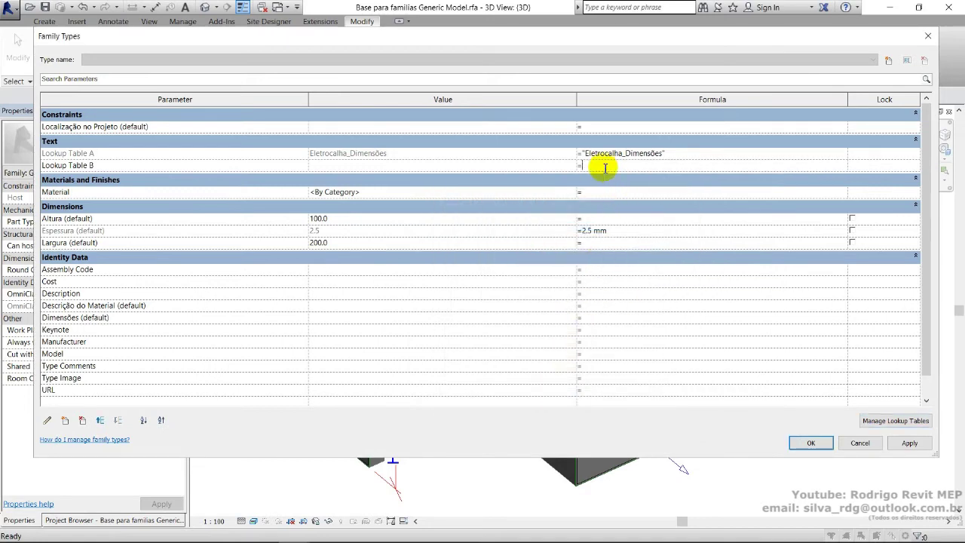
{"action": "type", "text": "\""}
{"action": "key", "text": "ctrl+v"}
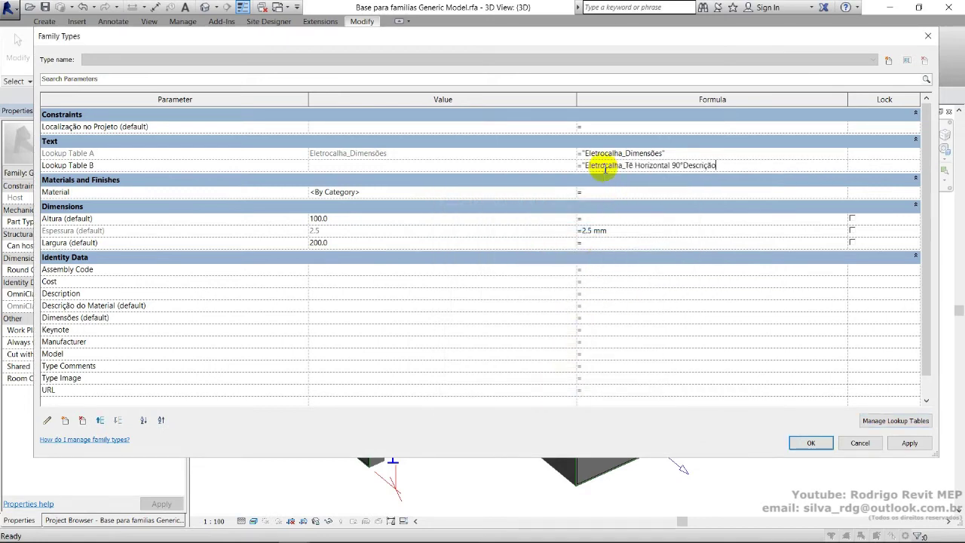
{"action": "left_click", "coordinate": [622, 155]}
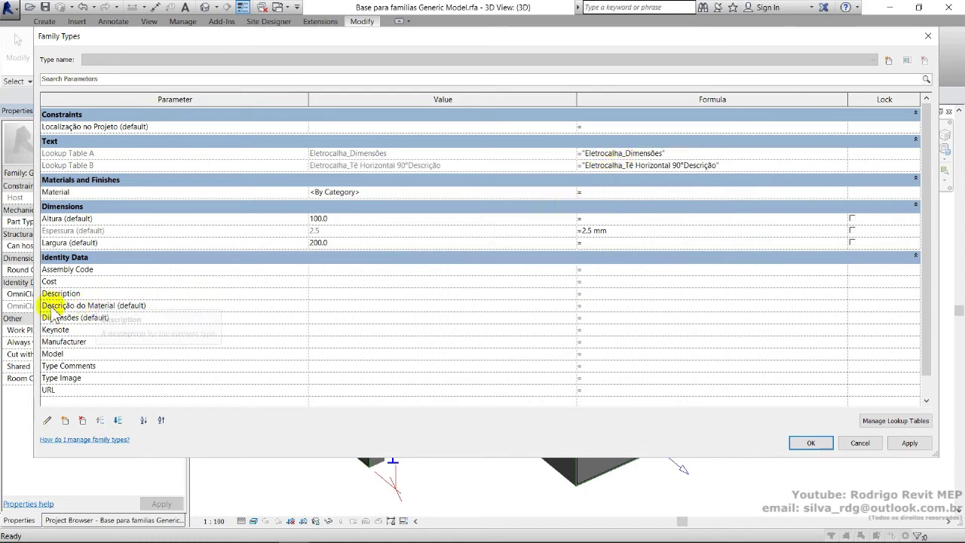
Narrow the Parameter and Value columns of the family types table to give the Formula column more room.
{"action": "left_click_drag", "start_coordinate": [309, 99], "coordinate": [215, 102]}
{"action": "left_click_drag", "start_coordinate": [483, 98], "coordinate": [329, 99]}
{"action": "left_click_drag", "start_coordinate": [599, 99], "coordinate": [671, 101]}
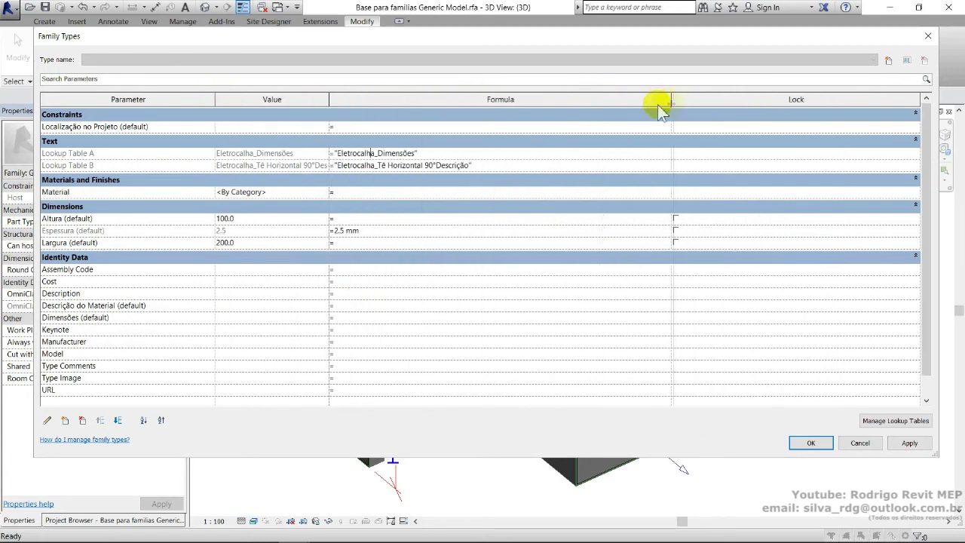
Set the Descrição do Material formula to size_lookup(Lookup Table A, "", "inexistente", Largura, Altura).
{"action": "left_click", "coordinate": [346, 308]}
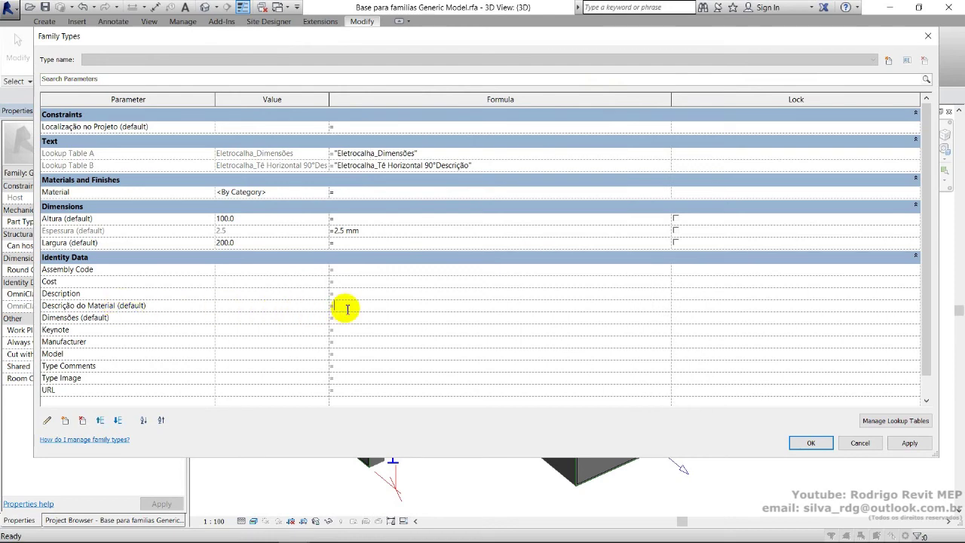
{"action": "type", "text": "size_lookup(Lookup Tab"}
{"action": "type", "text": "le"}
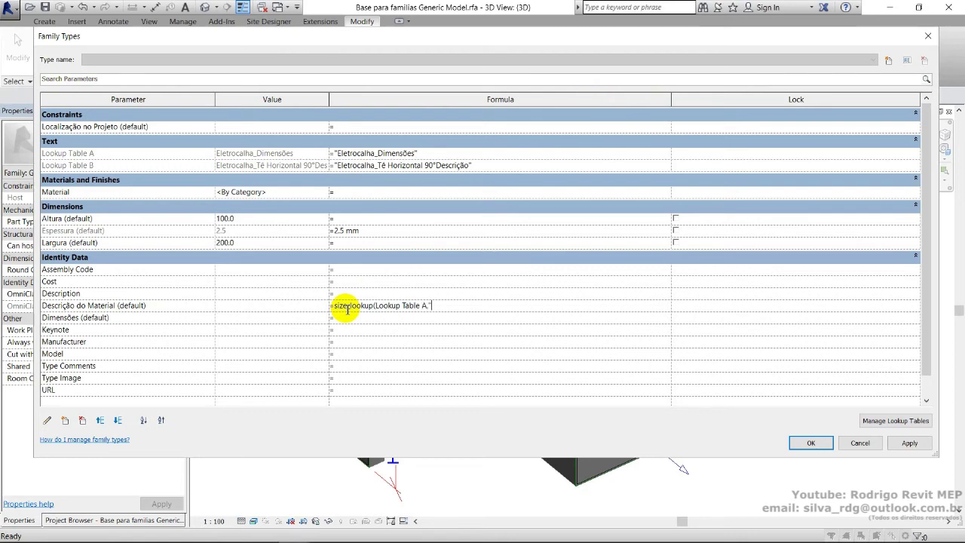
{"action": "type", "text": "A,\"\""}
{"action": "type", "text": "rgura,Altura"}
{"action": "key", "text": "Return"}
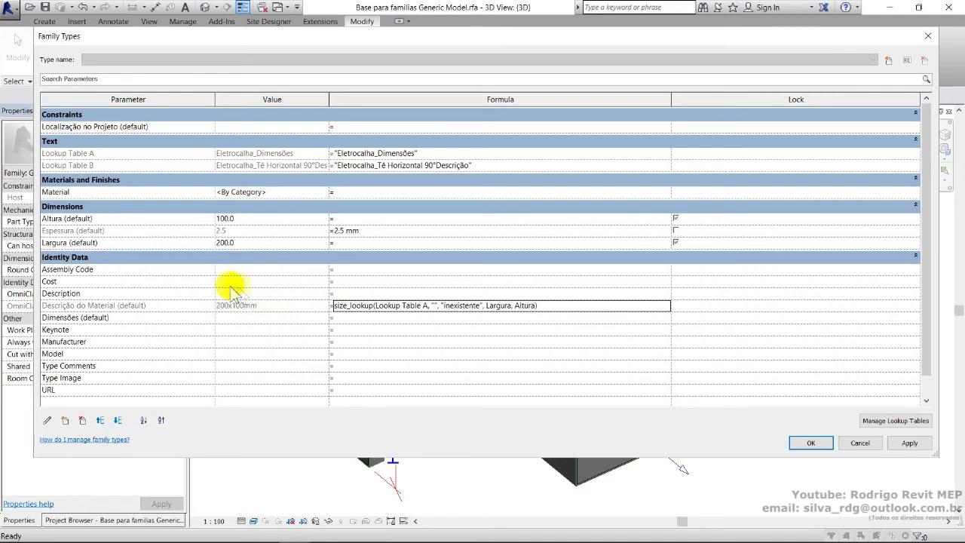
Set Largura to 300 to test the Descrição do Material lookup.
{"action": "left_click", "coordinate": [252, 242]}
{"action": "type", "text": "300"}
{"action": "key", "text": "Tab"}
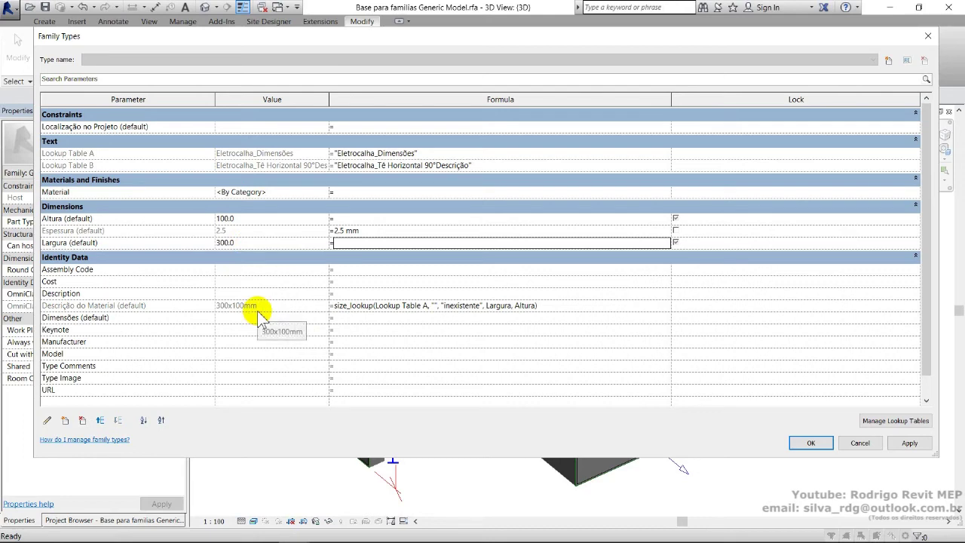
Change the table reference in the Descrição do Material formula to Lookup Table B.
{"action": "left_click", "coordinate": [426, 306]}
{"action": "type", "text": "A"}
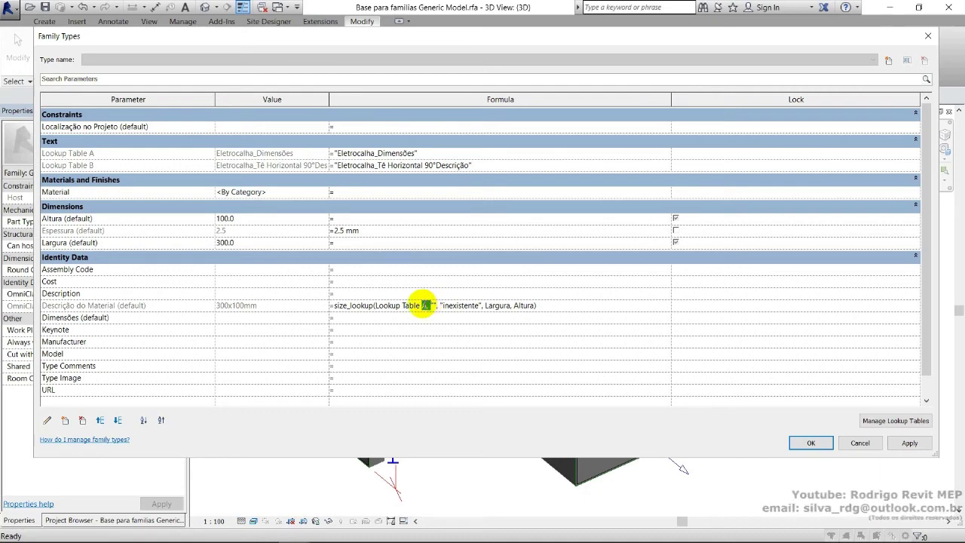
{"action": "key", "text": "BackSpace"}
{"action": "type", "text": "B"}
{"action": "key", "text": "Return"}
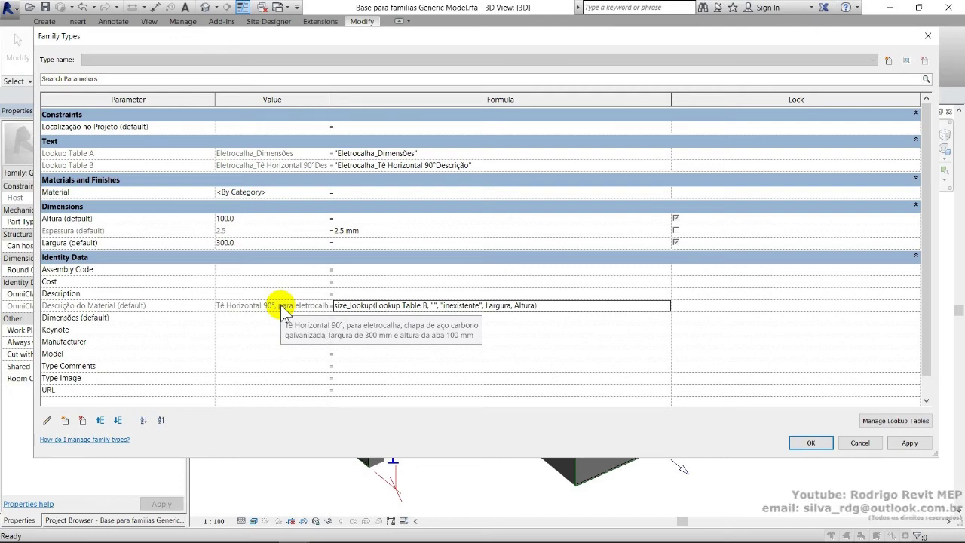
Set Altura to 50 to test the material description lookup.
{"action": "left_click", "coordinate": [265, 242]}
{"action": "left_click", "coordinate": [262, 219]}
{"action": "type", "text": "50"}
{"action": "key", "text": "Tab"}
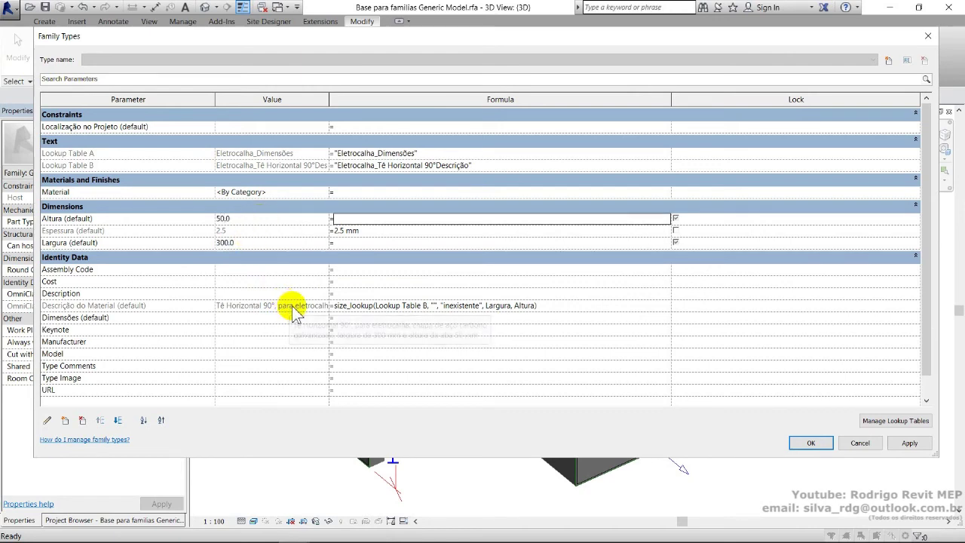
Set Altura to 100 and Largura to 500.
{"action": "left_click", "coordinate": [254, 220]}
{"action": "type", "text": "100"}
{"action": "key", "text": "Tab"}
{"action": "left_click", "coordinate": [257, 243]}
{"action": "key", "text": "Tab"}
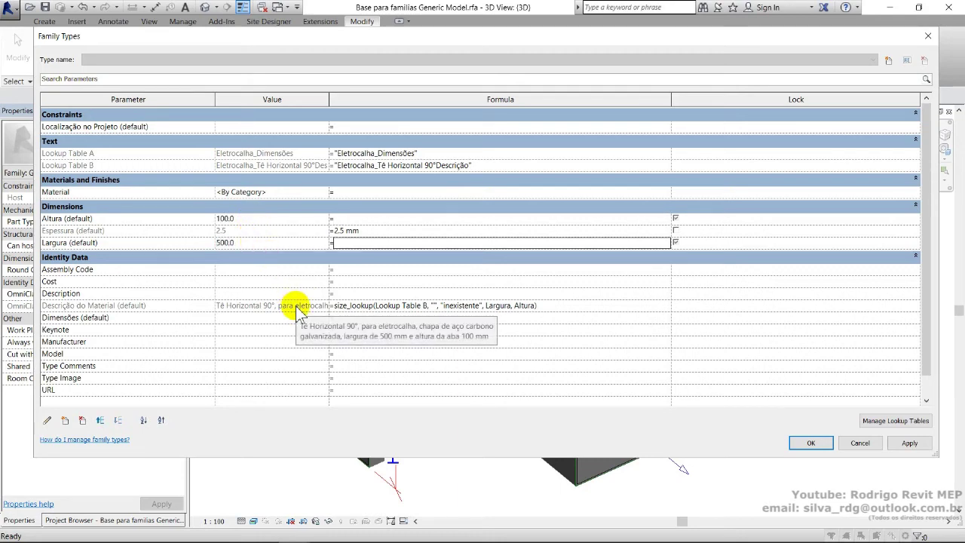
Copy the Descrição do Material formula to Dimensões and make it size_lookup(Lookup Table A, "", "inexistente", Largura, Altura).
{"action": "left_click", "coordinate": [578, 305]}
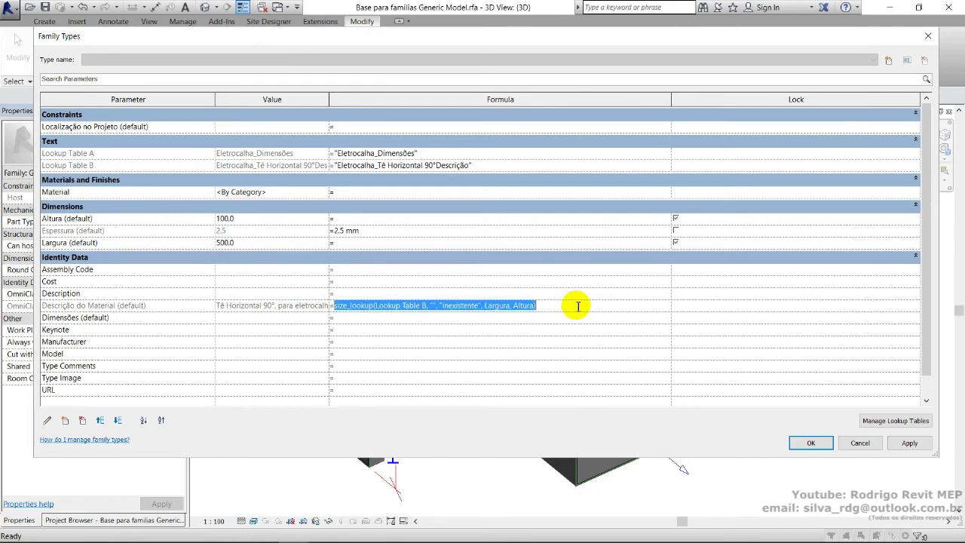
{"action": "key", "text": "ctrl+c"}
{"action": "left_click", "coordinate": [386, 318]}
{"action": "key", "text": "ctrl+v"}
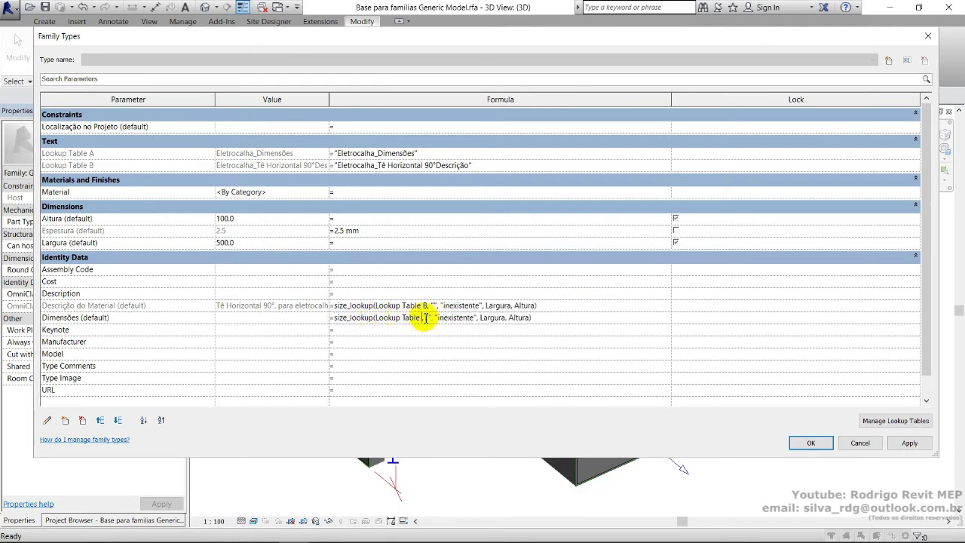
{"action": "key", "text": "Return"}
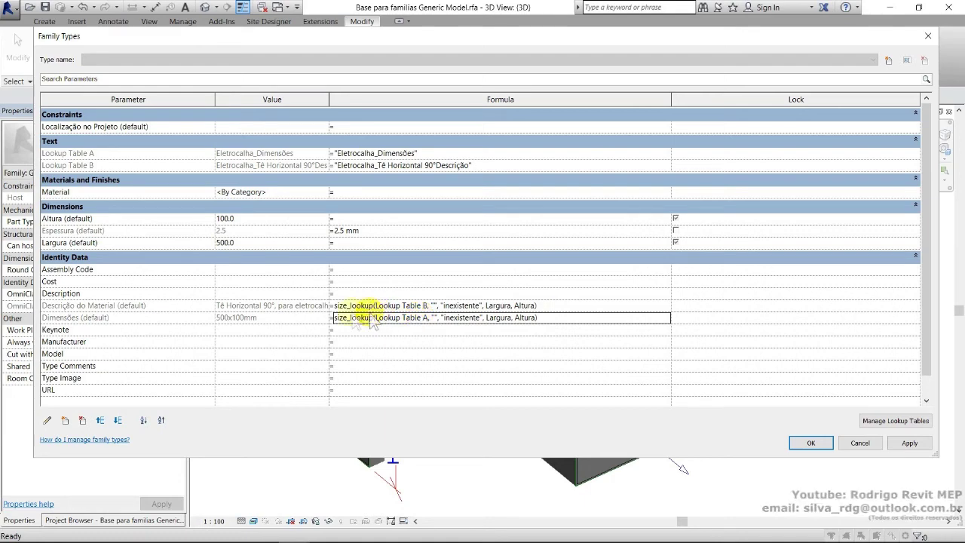
Set Manufacturer to xxx ou equivalente, Model to Elétrica and Type Comments to Derivações de Eletrocalhas, and apply the family type changes.
{"action": "left_click", "coordinate": [227, 342]}
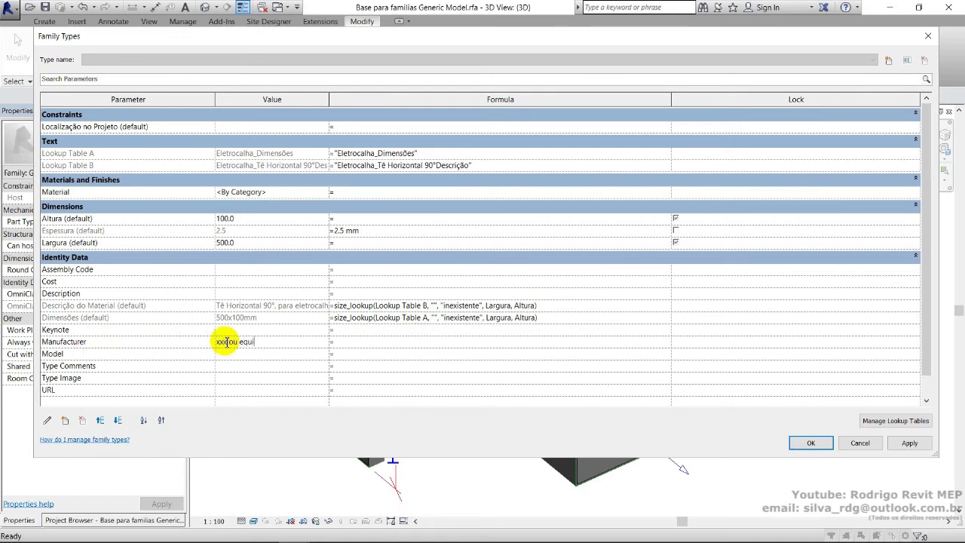
{"action": "key", "text": "Tab"}
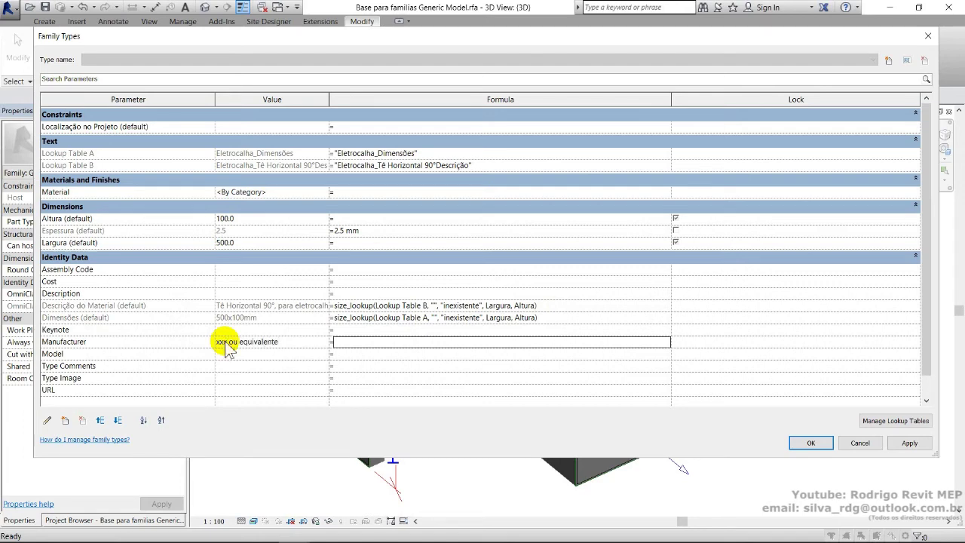
{"action": "left_click", "coordinate": [227, 352]}
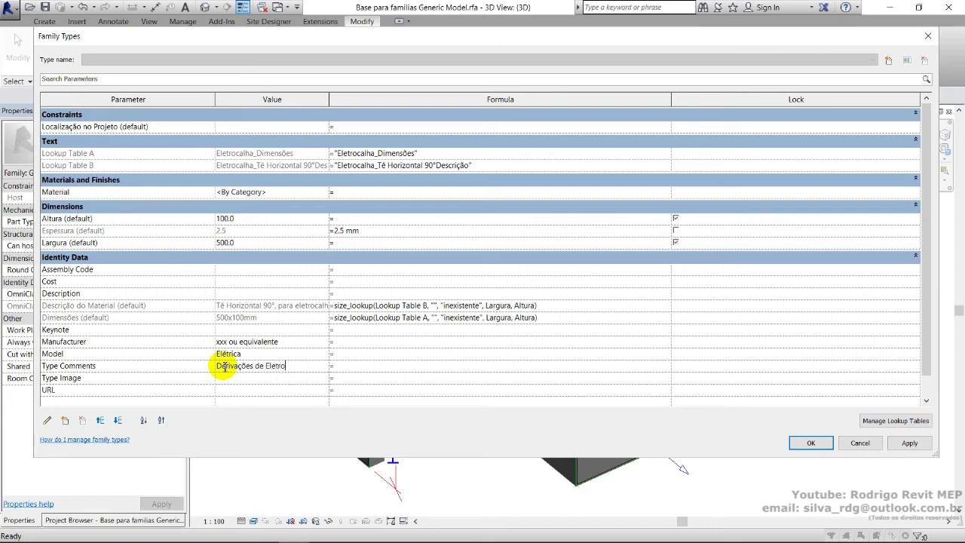
{"action": "key", "text": "Tab"}
{"action": "scroll", "coordinate": [225, 369], "scroll_direction": "down", "scroll_amount": 1}
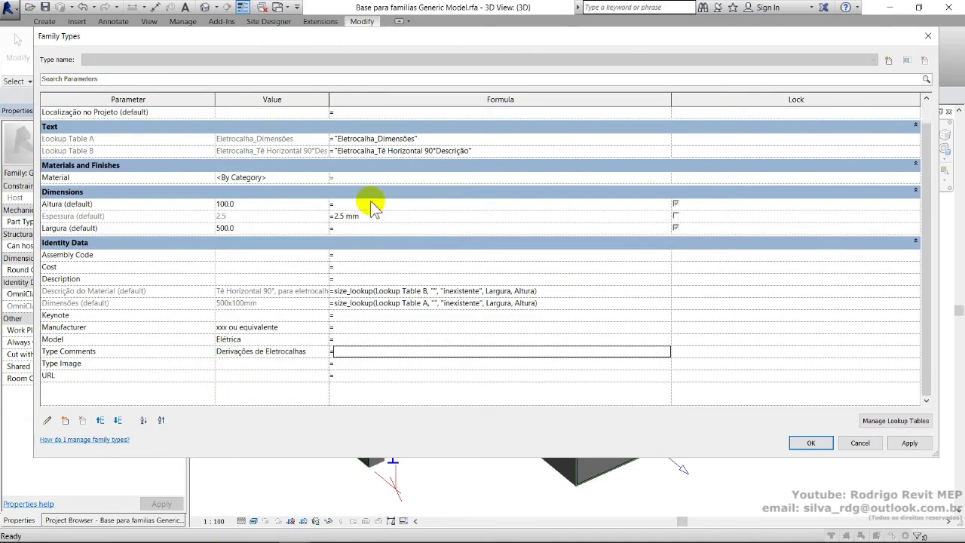
{"action": "scroll", "coordinate": [373, 252], "scroll_direction": "up", "scroll_amount": 1}
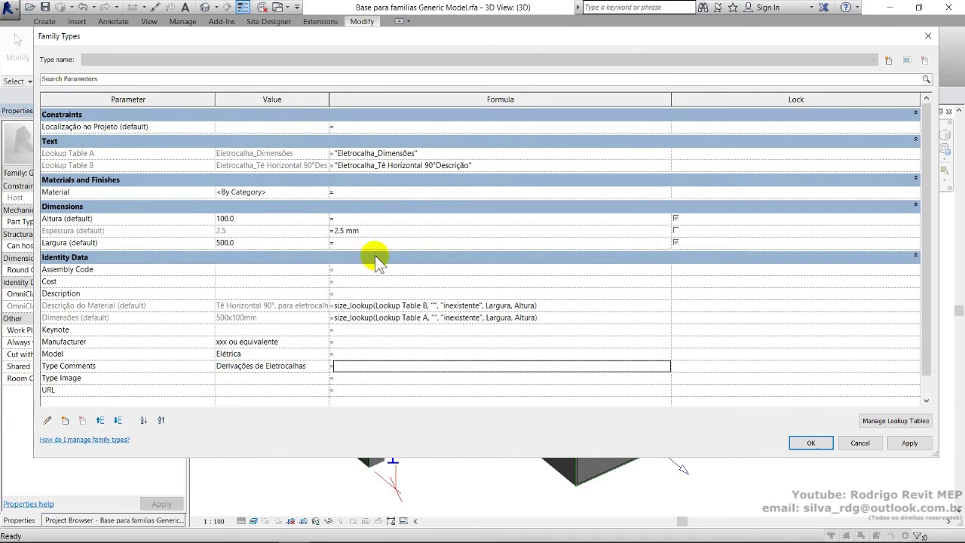
{"action": "left_click", "coordinate": [909, 442]}
{"action": "left_click", "coordinate": [812, 443]}
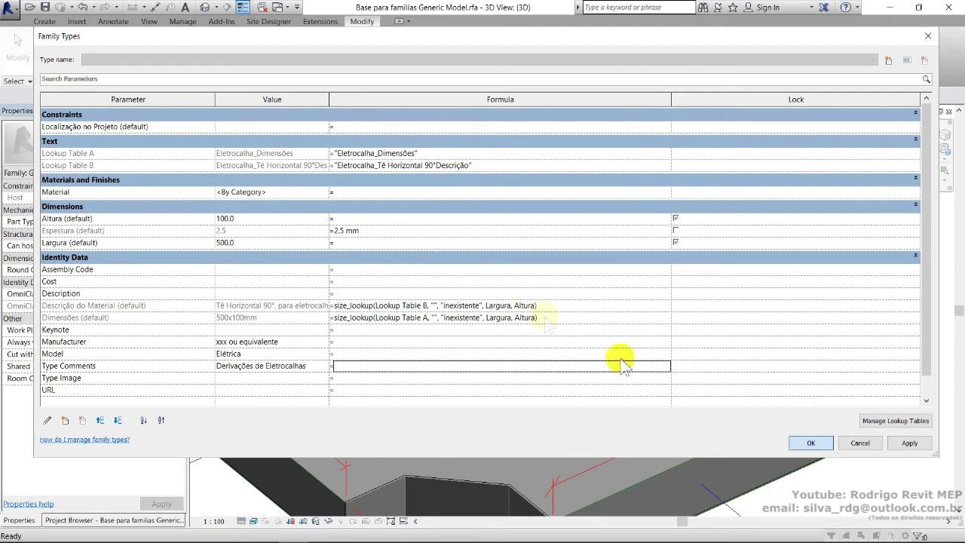
Dismiss the save reminder without saving and set the family's Largura to 300.
{"action": "scroll", "coordinate": [429, 273], "scroll_direction": "down", "scroll_amount": 2}
{"action": "middle_click_drag", "start_coordinate": [430, 274], "coordinate": [524, 243], "text": "shift"}
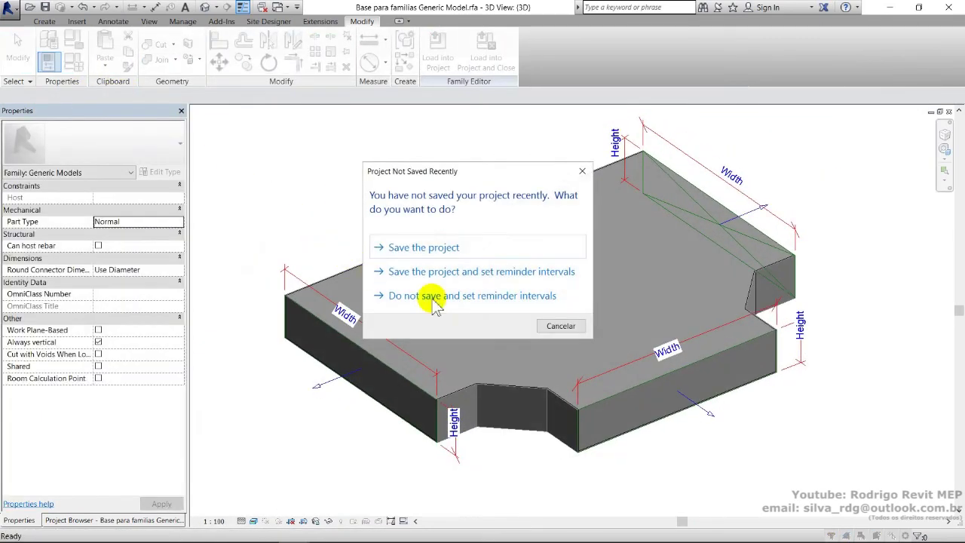
{"action": "left_click", "coordinate": [559, 323]}
{"action": "left_click", "coordinate": [349, 242]}
{"action": "type", "text": "300"}
{"action": "key", "text": "Tab"}
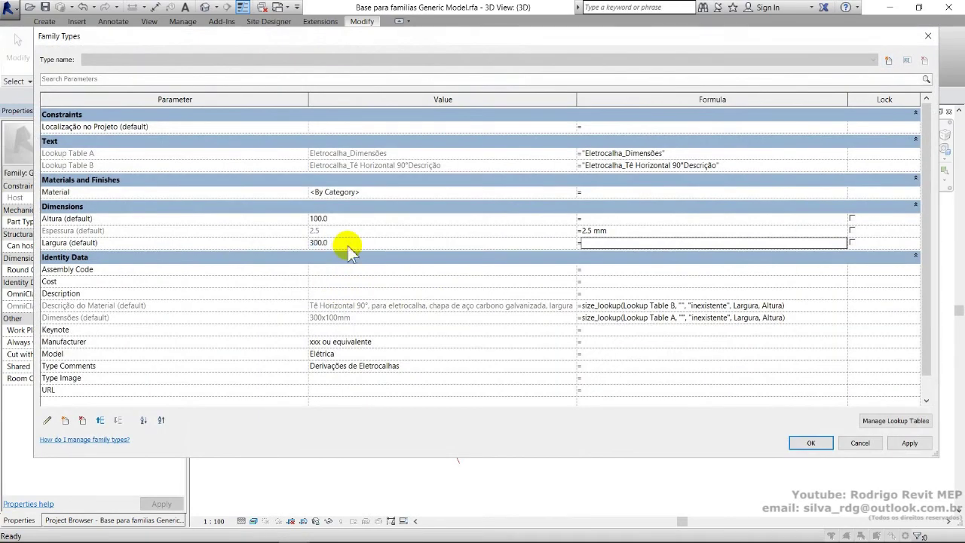
{"action": "left_click", "coordinate": [810, 444]}
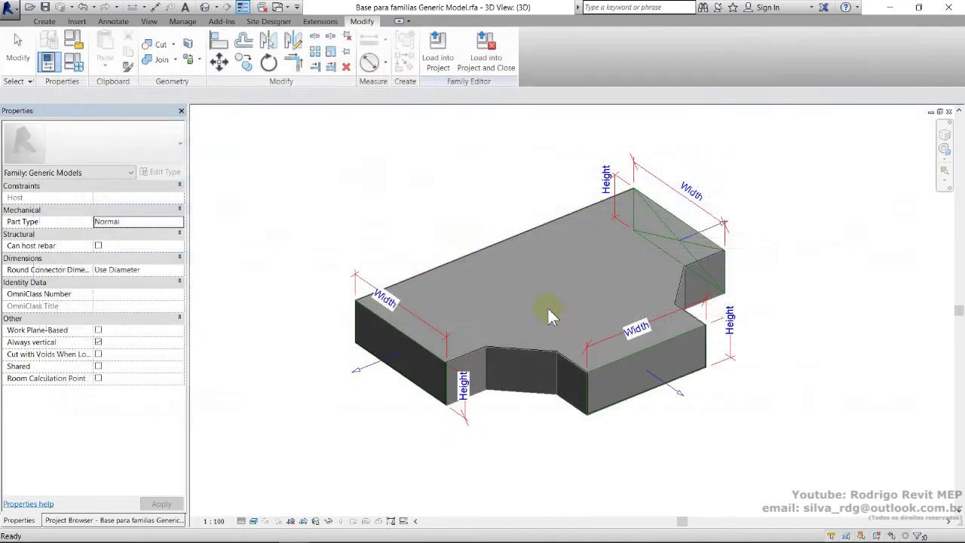
{"action": "scroll", "coordinate": [532, 248], "scroll_direction": "up", "scroll_amount": 3}
{"action": "middle_click_drag", "start_coordinate": [528, 319], "coordinate": [542, 359]}
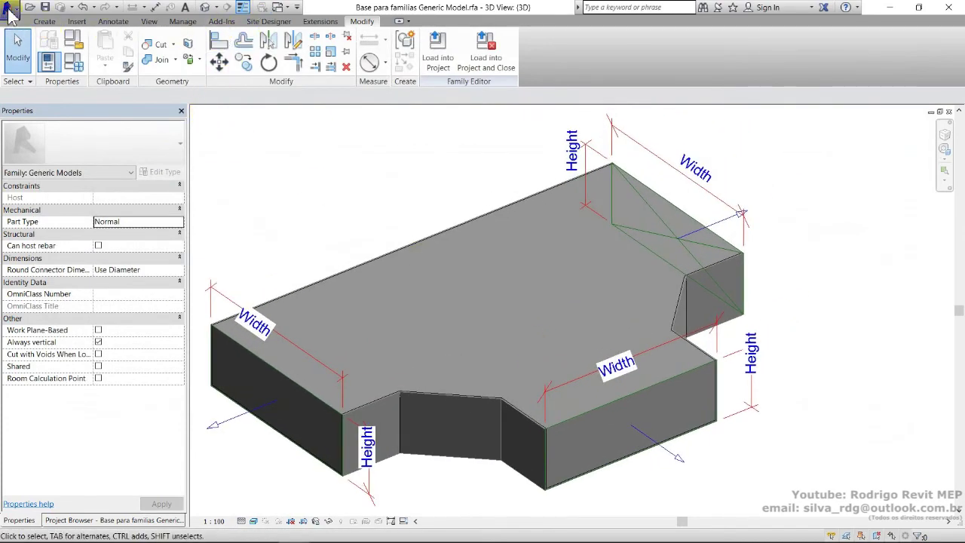
Save the family as a new family file named Eletrocalha_Tê Horizontal 90° in the Curso de Eletrocalhas folder.
{"action": "left_click", "coordinate": [11, 15]}
{"action": "mouse_move", "coordinate": [63, 174]}
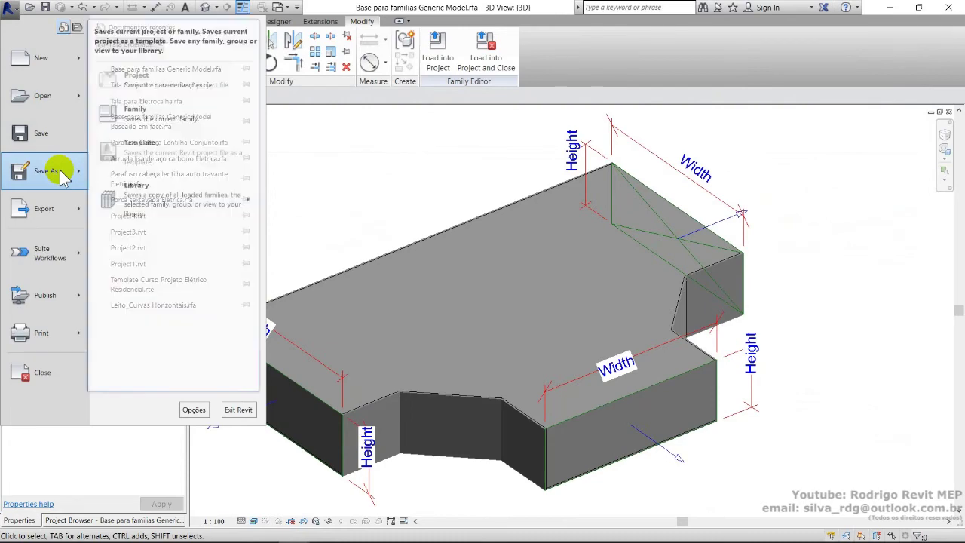
{"action": "left_click", "coordinate": [143, 120]}
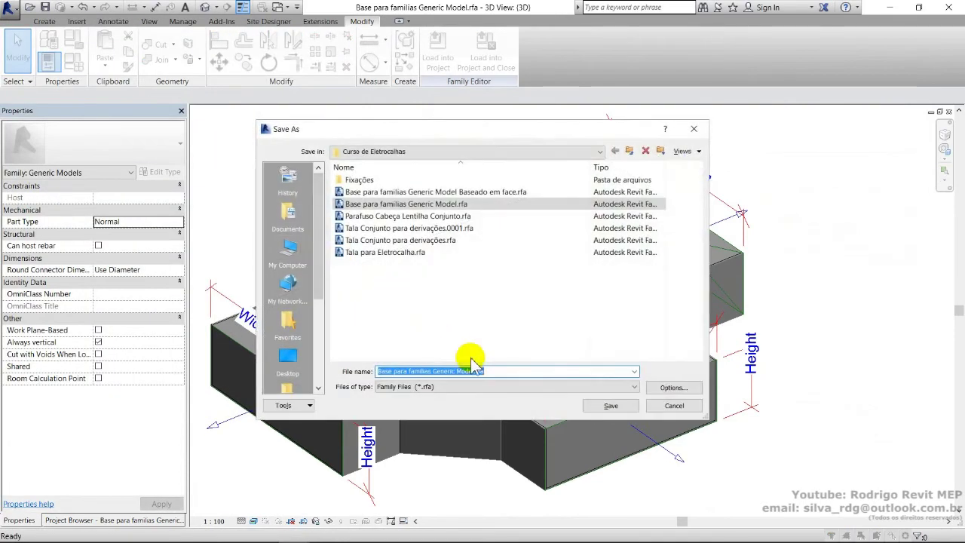
{"action": "type", "text": "E"}
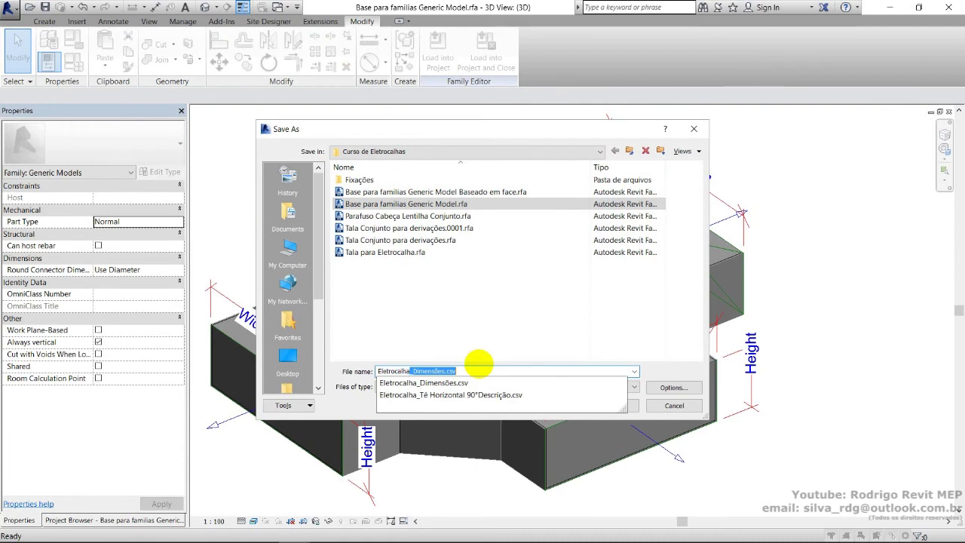
{"action": "type", "text": "letrocalha_Tê Horizontal 90°"}
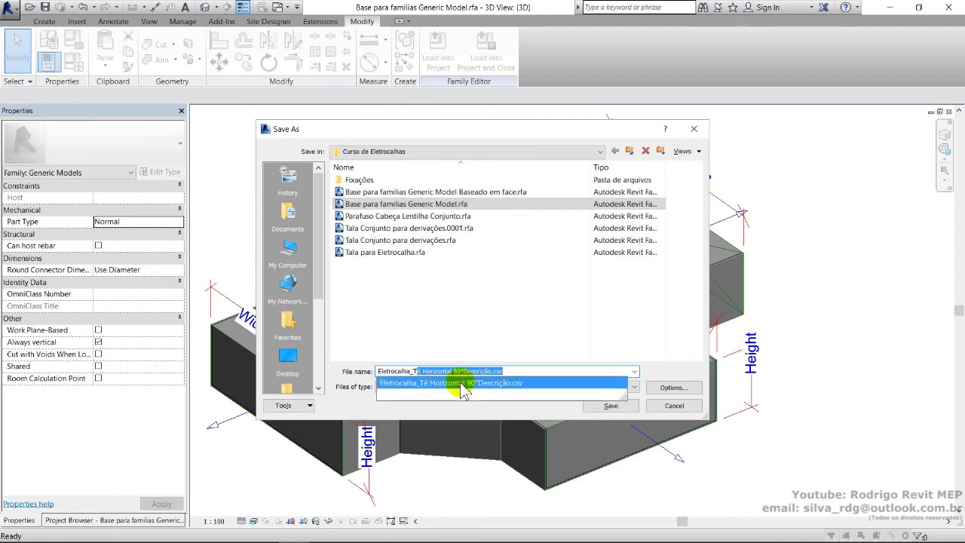
{"action": "left_click", "coordinate": [460, 383]}
{"action": "left_click", "coordinate": [461, 371]}
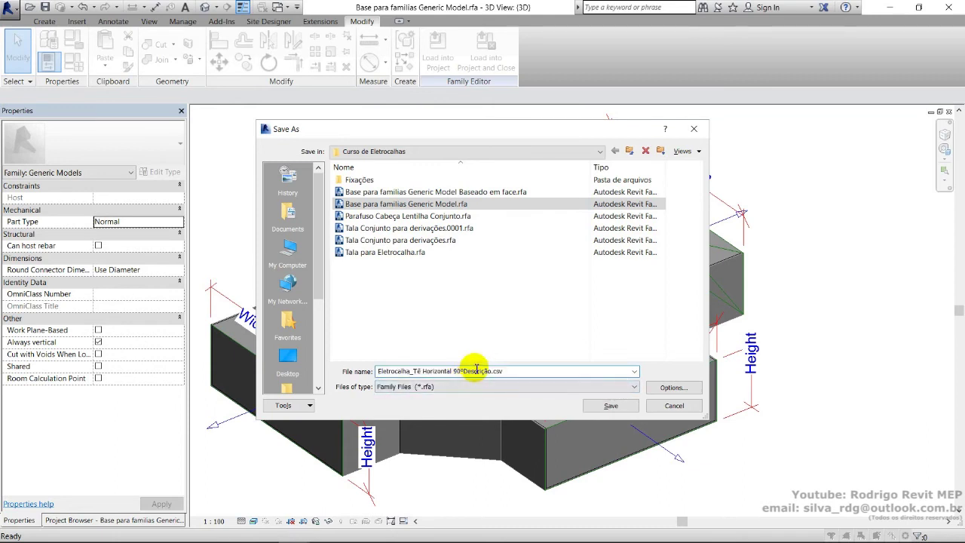
{"action": "key", "text": "Delete"}
{"action": "key", "text": "Delete"}
{"action": "key", "text": "Delete"}
{"action": "key", "text": "Delete"}
{"action": "key", "text": "Delete"}
{"action": "key", "text": "Delete"}
{"action": "key", "text": "Delete"}
{"action": "key", "text": "Delete"}
{"action": "key", "text": "Delete"}
{"action": "key", "text": "Delete"}
{"action": "key", "text": "Delete"}
{"action": "key", "text": "Delete"}
{"action": "key", "text": "Delete"}
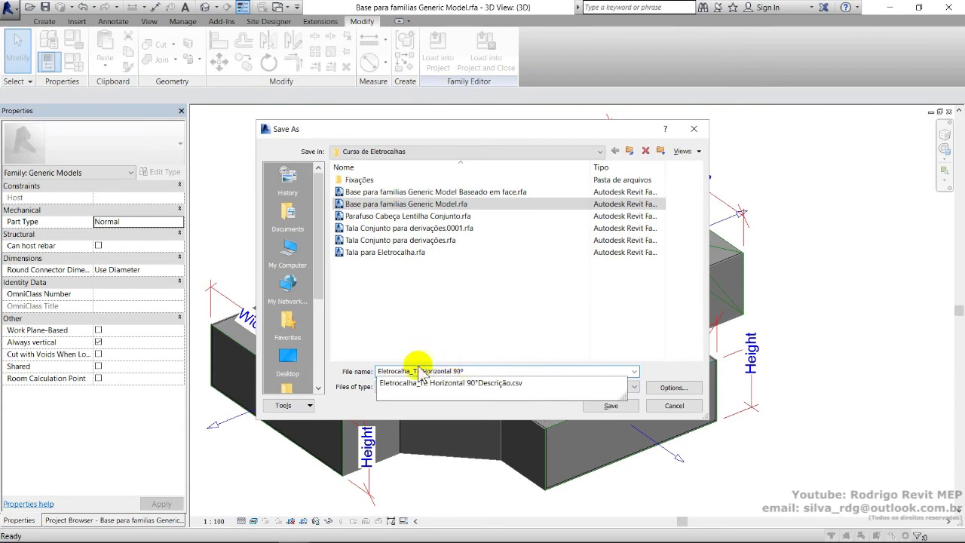
{"action": "key", "text": "Return"}
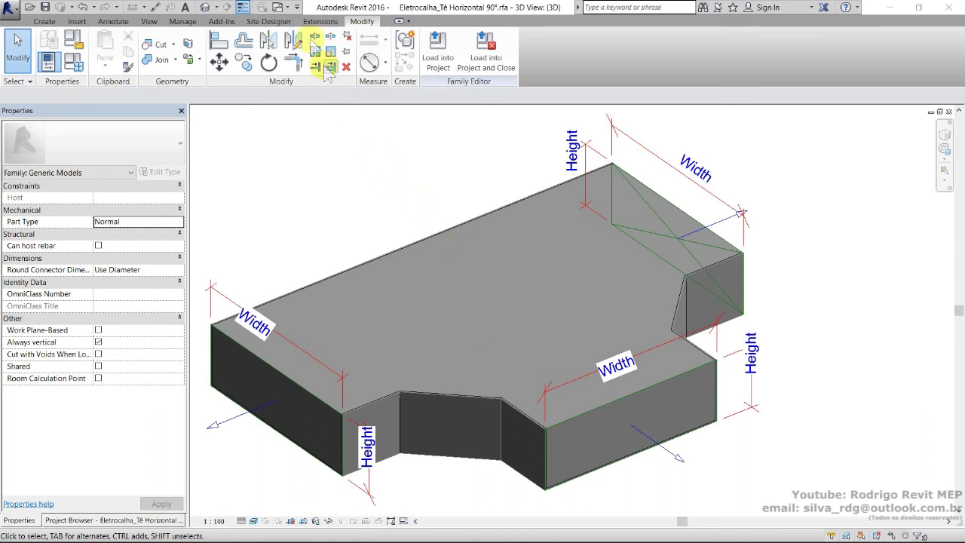
Switch to the open Tala Conjunto para derivações family and load it into the tee family.
{"action": "left_click", "coordinate": [279, 6]}
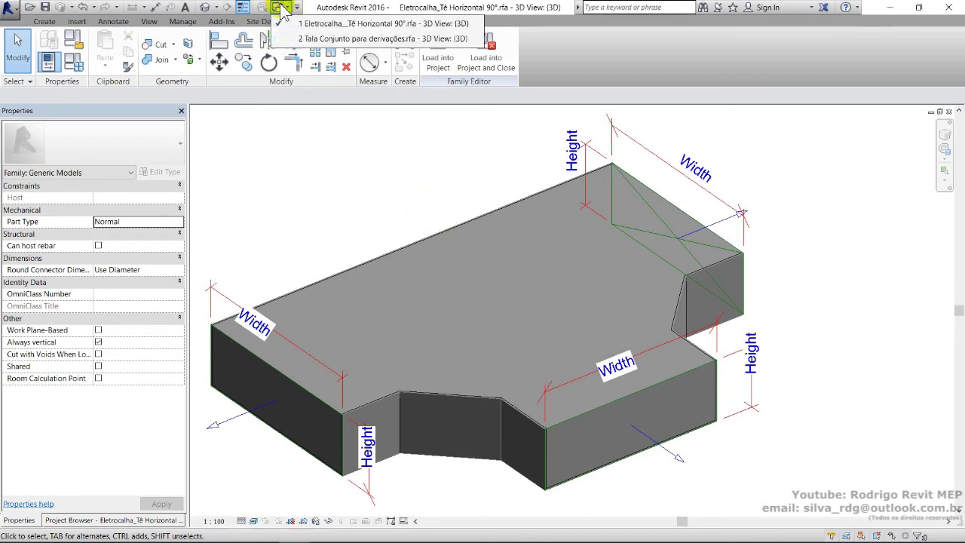
{"action": "left_click", "coordinate": [338, 40]}
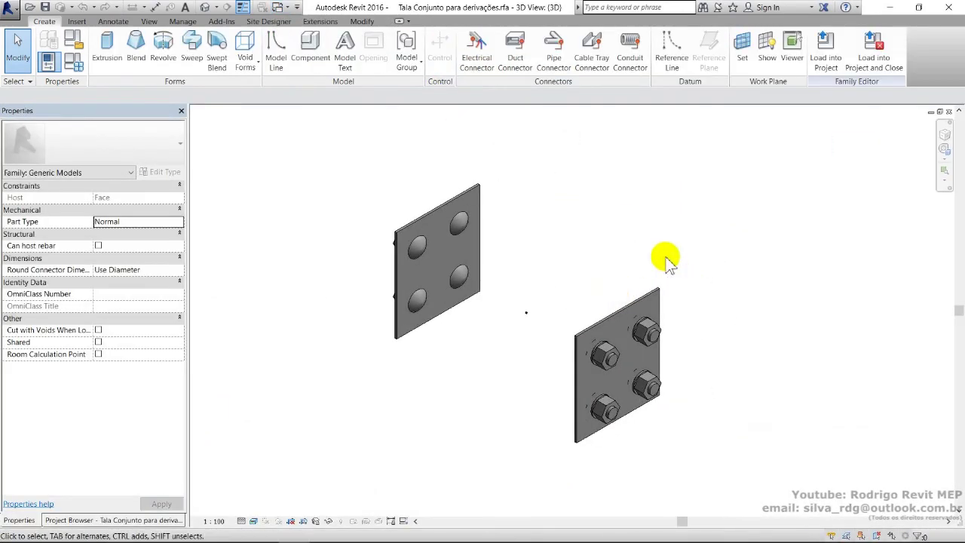
{"action": "left_click", "coordinate": [828, 52]}
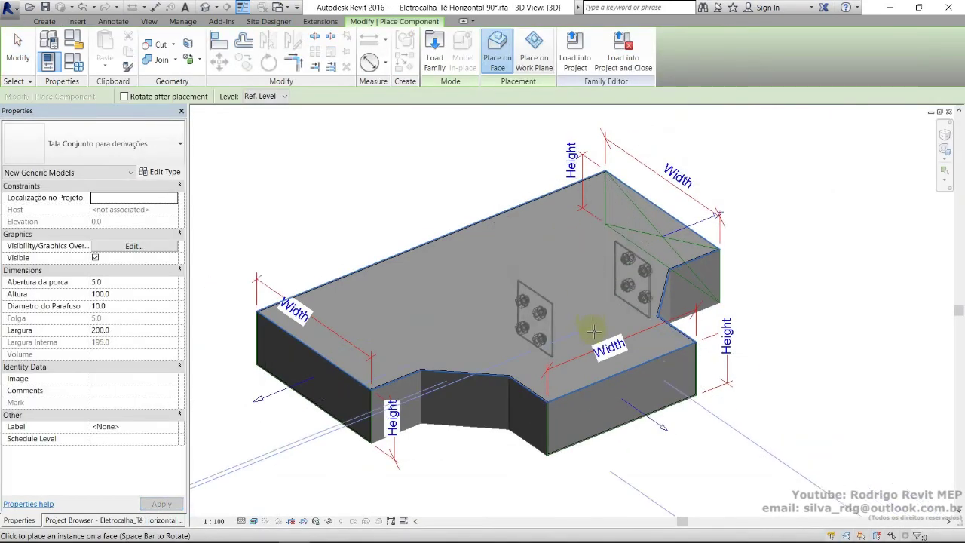
Place one Tala Conjunto para derivações instance on each of the tee's three end faces.
{"action": "left_click", "coordinate": [632, 399]}
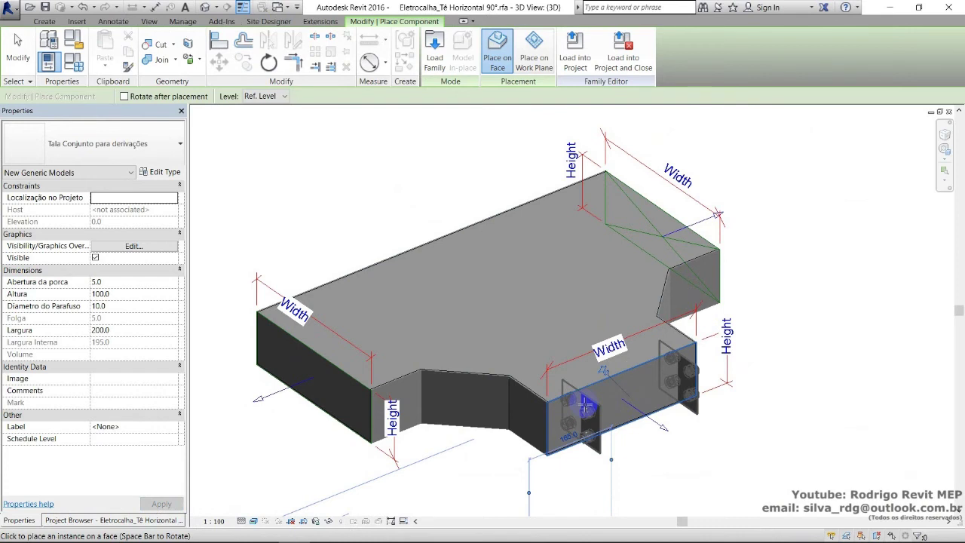
{"action": "left_click", "coordinate": [586, 407]}
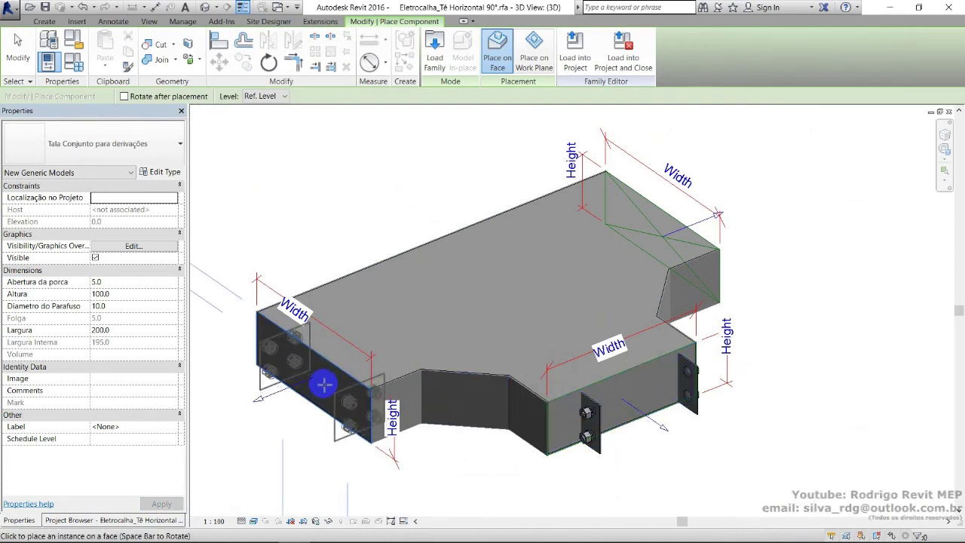
{"action": "left_click", "coordinate": [326, 386]}
{"action": "scroll", "coordinate": [325, 386], "scroll_direction": "down", "scroll_amount": 1}
{"action": "middle_click_drag", "start_coordinate": [440, 387], "coordinate": [647, 377], "text": "shift"}
{"action": "scroll", "coordinate": [592, 385], "scroll_direction": "up", "scroll_amount": 2}
{"action": "scroll", "coordinate": [592, 384], "scroll_direction": "up", "scroll_amount": 1}
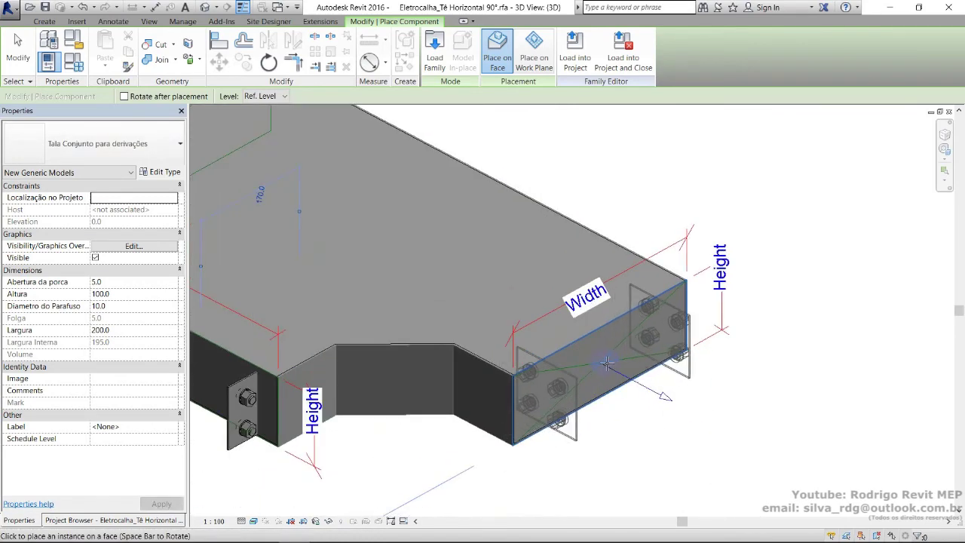
{"action": "left_click", "coordinate": [607, 365]}
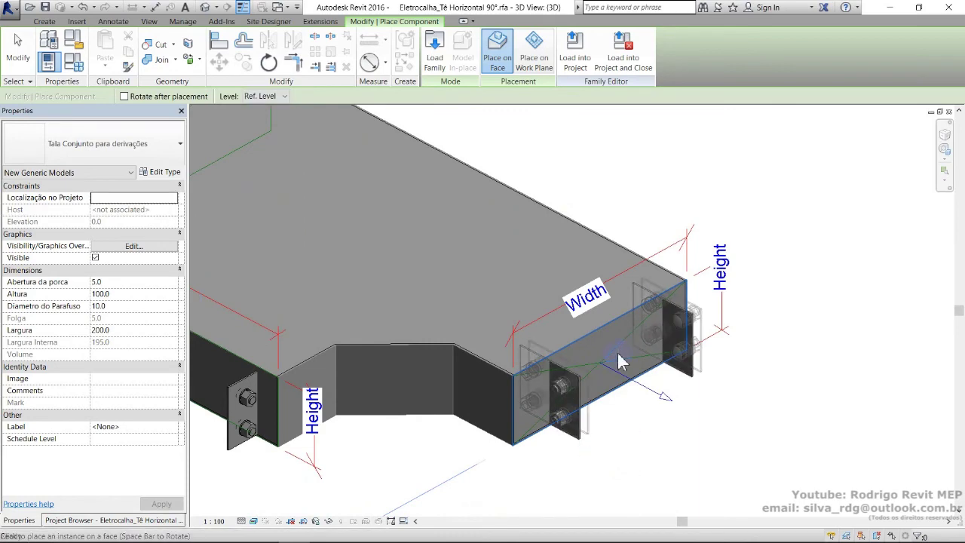
{"action": "key", "text": "Escape"}
{"action": "key", "text": "Escape"}
Select all three splice plate sets and associate their Localização no Projeto with the family parameter of the same name.
{"action": "scroll", "coordinate": [617, 365], "scroll_direction": "down", "scroll_amount": 4}
{"action": "middle_click_drag", "start_coordinate": [617, 364], "coordinate": [538, 402], "text": "shift"}
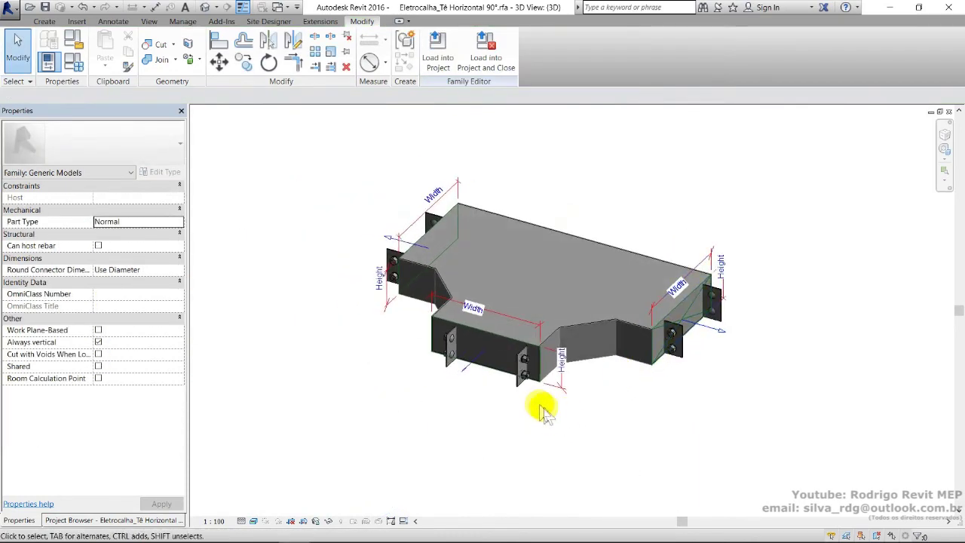
{"action": "left_click", "coordinate": [522, 388]}
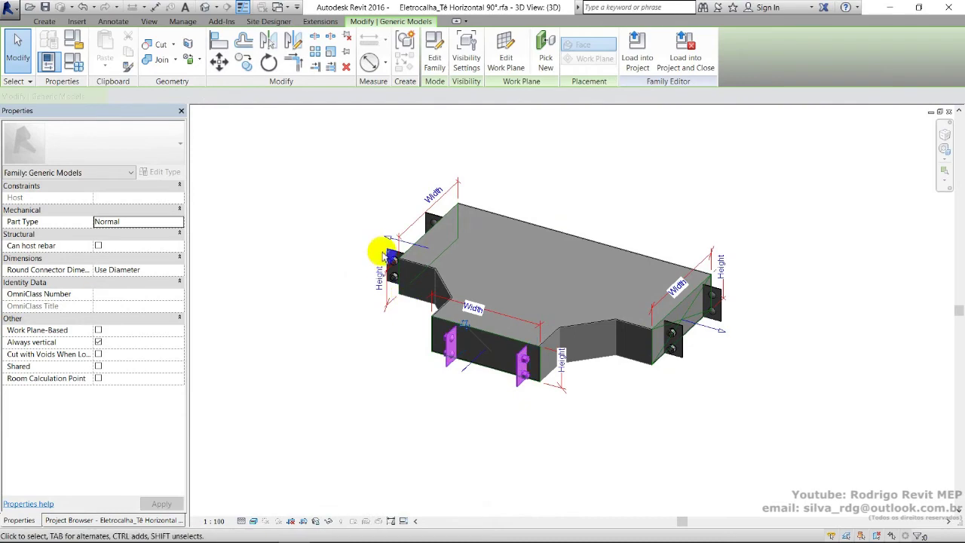
{"action": "left_click", "coordinate": [639, 353], "text": "ctrl"}
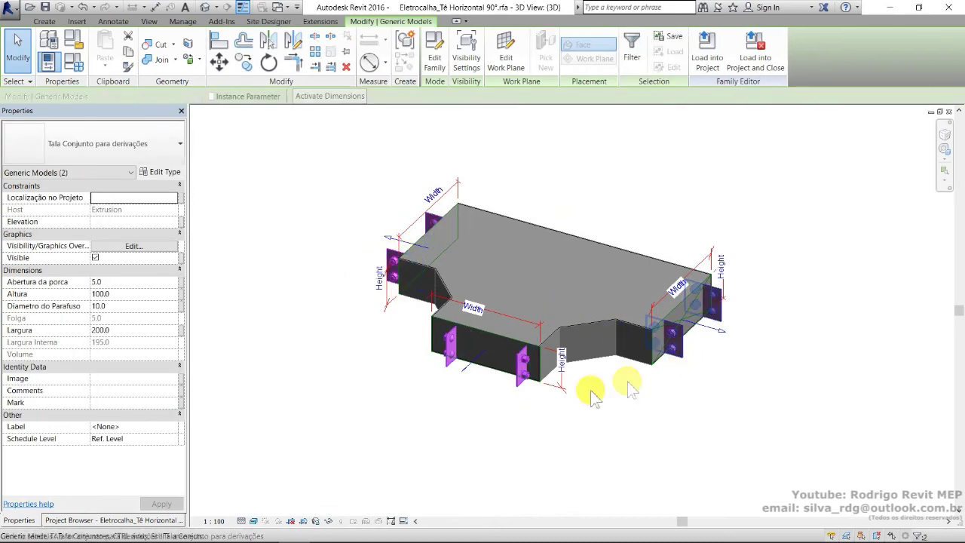
{"action": "middle_click_drag", "start_coordinate": [588, 387], "coordinate": [605, 402], "text": "shift"}
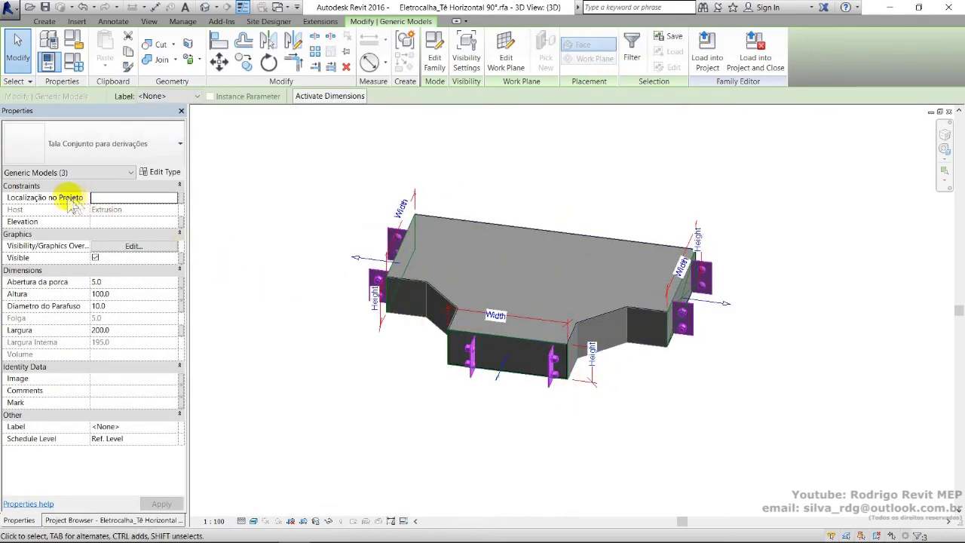
{"action": "left_click", "coordinate": [113, 221]}
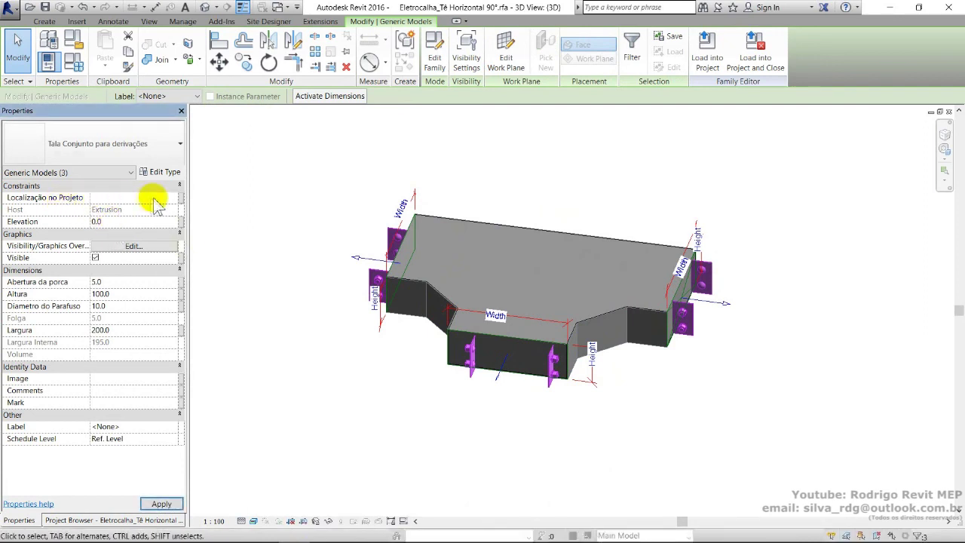
{"action": "left_click", "coordinate": [181, 198]}
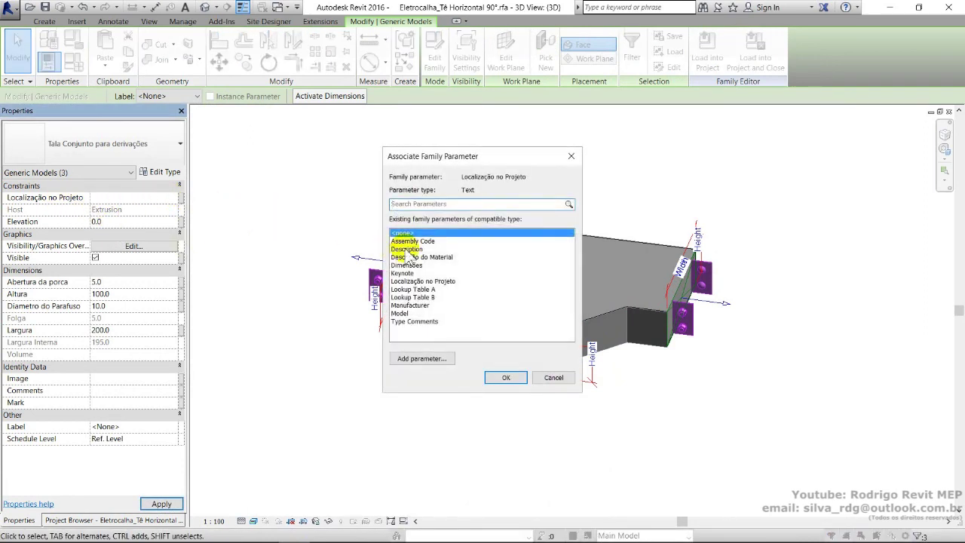
{"action": "left_click", "coordinate": [445, 281]}
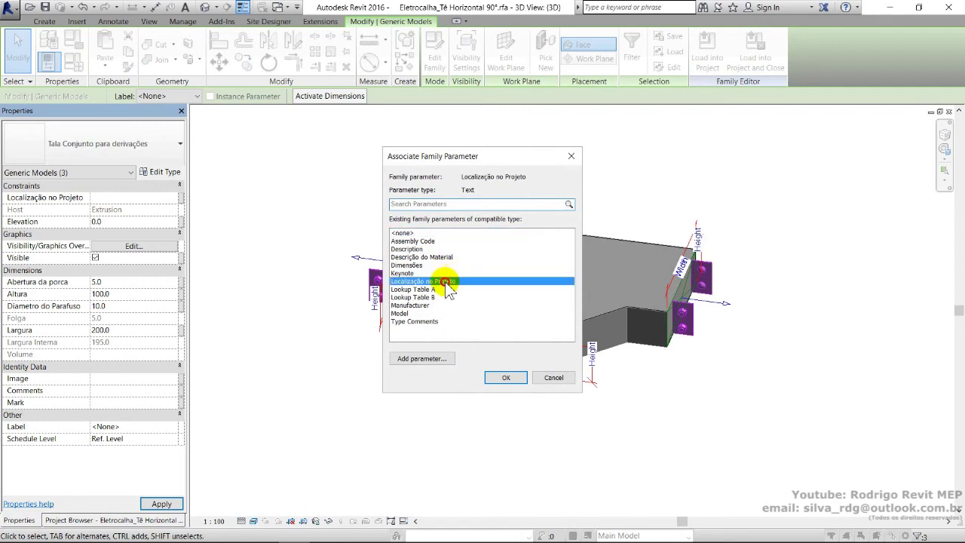
{"action": "left_click", "coordinate": [503, 378]}
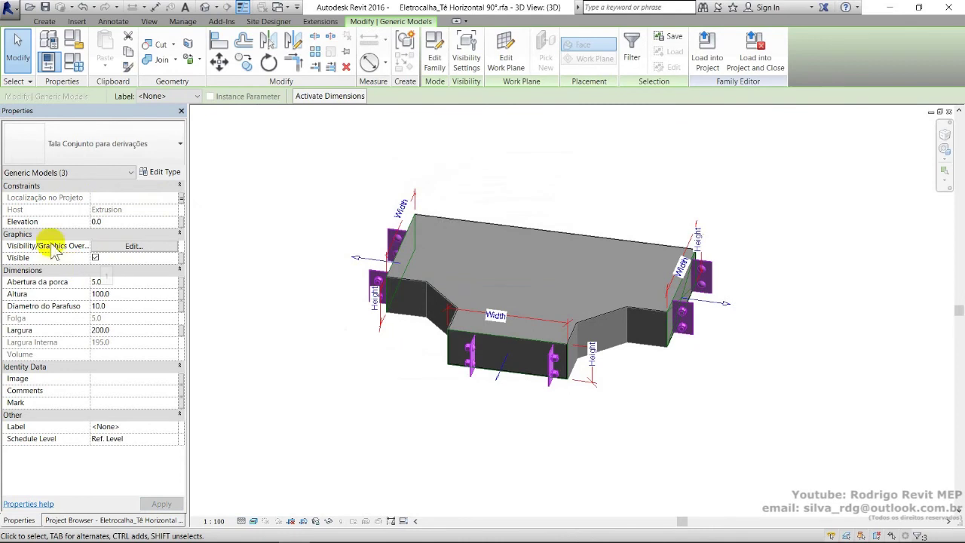
Associate the splice plate sets' Altura and Largura with the tee's Altura and Largura parameters.
{"action": "left_click", "coordinate": [182, 294]}
{"action": "left_click", "coordinate": [400, 241]}
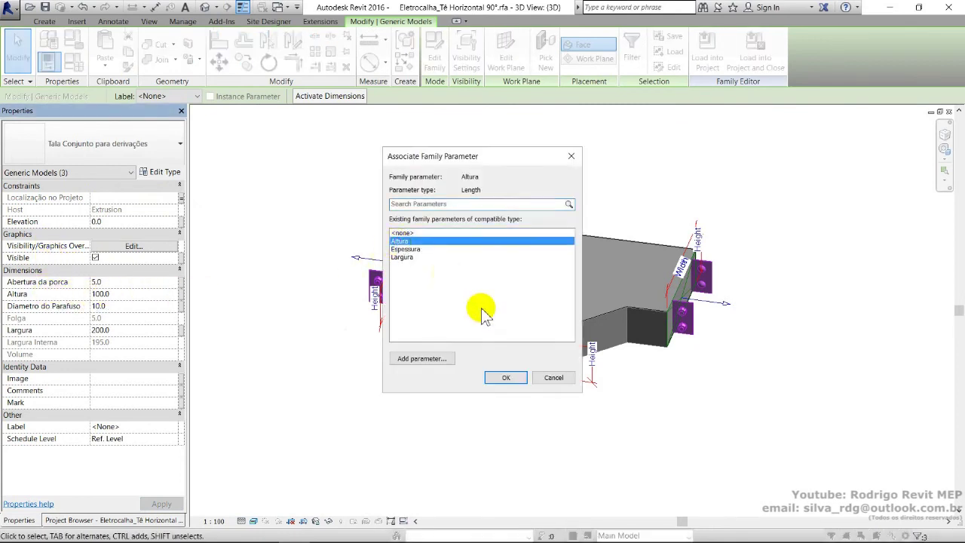
{"action": "left_click", "coordinate": [513, 380]}
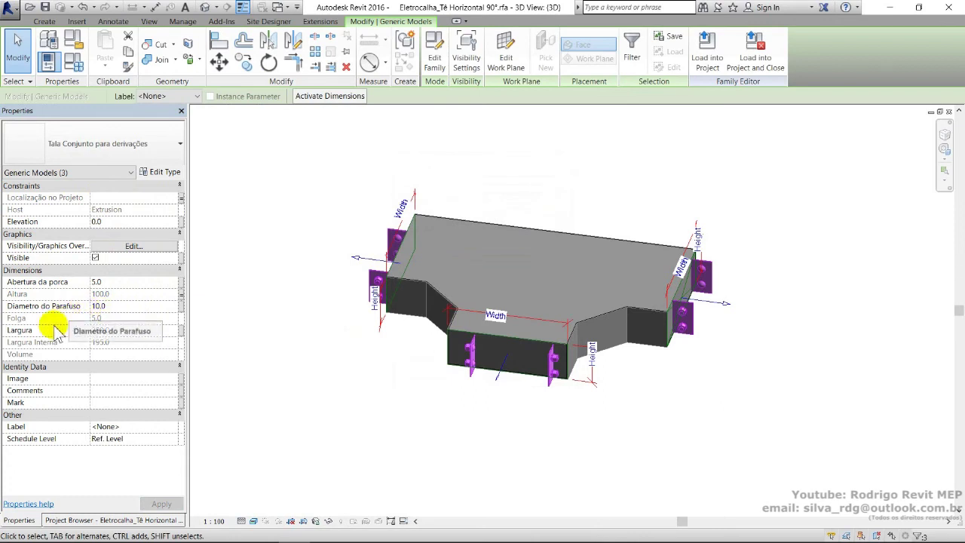
{"action": "left_click", "coordinate": [181, 330]}
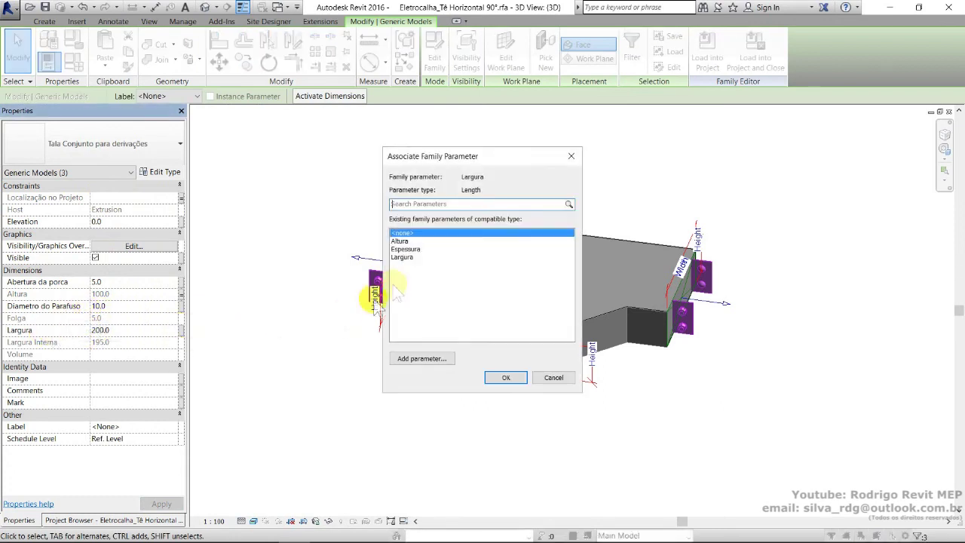
{"action": "left_click", "coordinate": [407, 257]}
{"action": "left_click", "coordinate": [506, 377]}
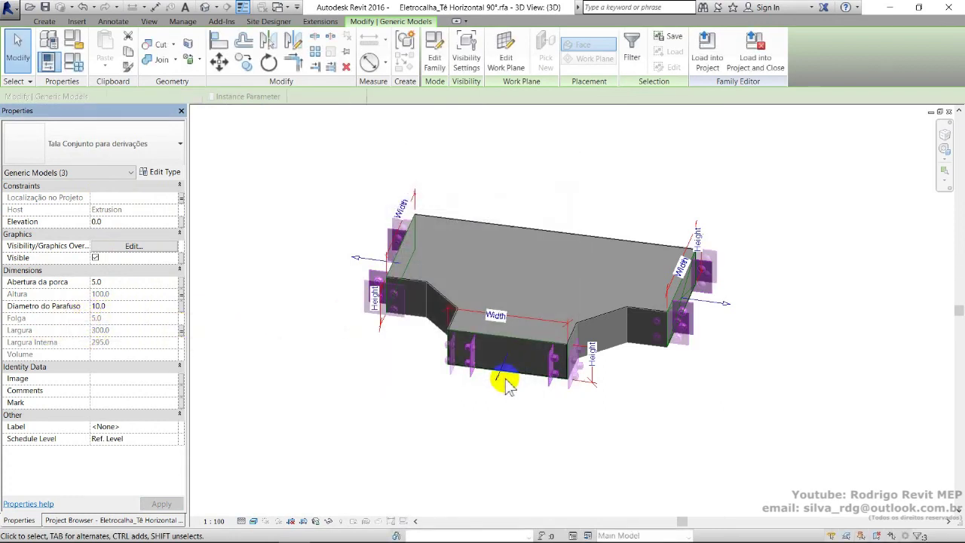
Add an instance parameter named Diametro do Parafuso under Dimensions and associate the plate sets' bolt diameter with it.
{"action": "left_click", "coordinate": [181, 305]}
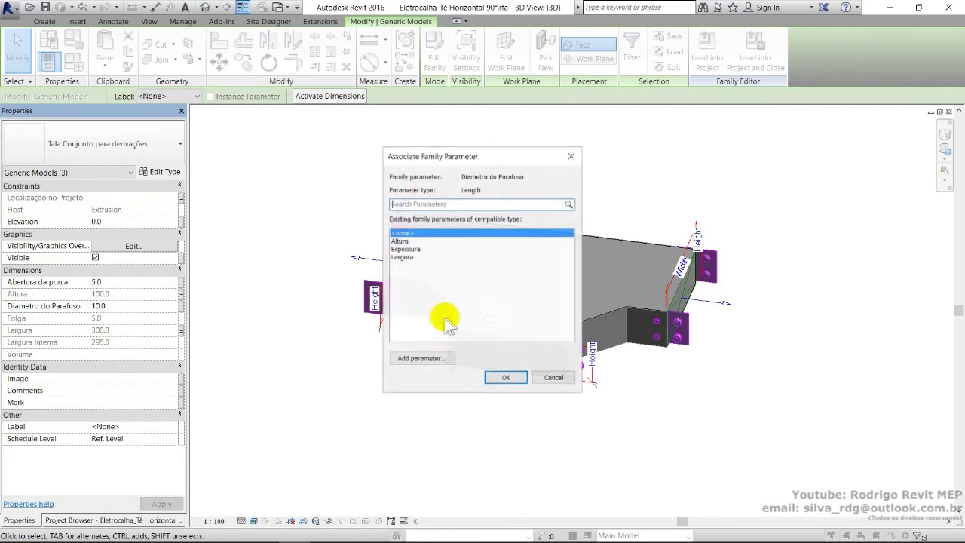
{"action": "left_click", "coordinate": [437, 358]}
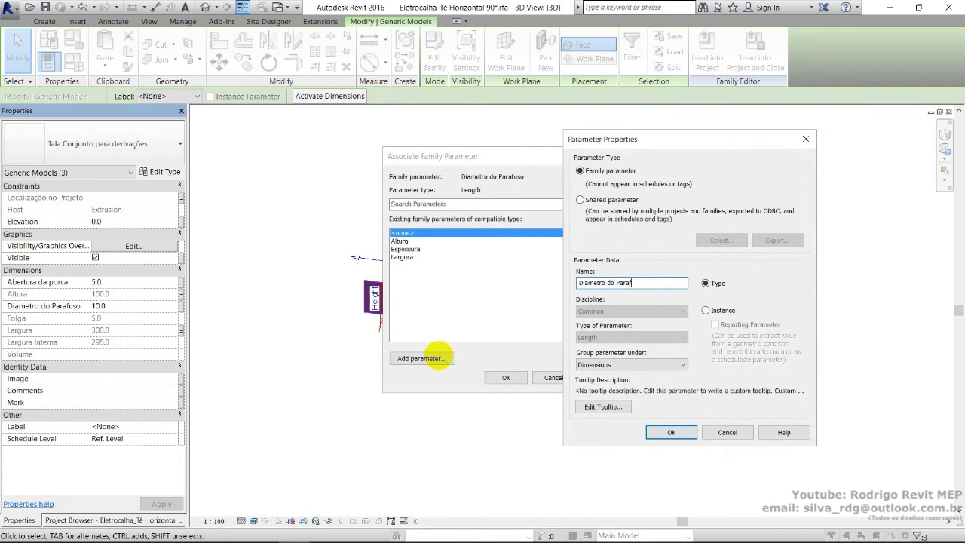
{"action": "left_click", "coordinate": [705, 310]}
{"action": "left_click", "coordinate": [687, 432]}
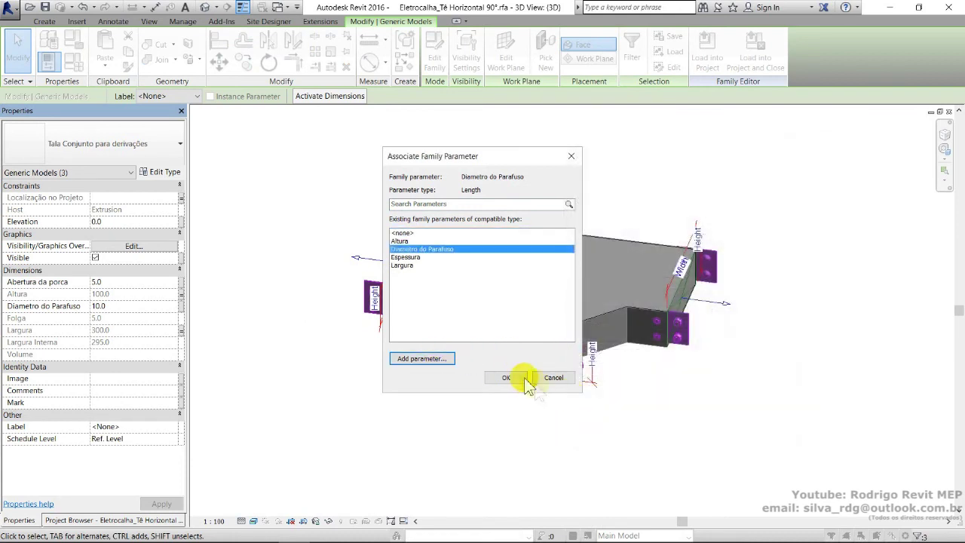
{"action": "left_click", "coordinate": [511, 377]}
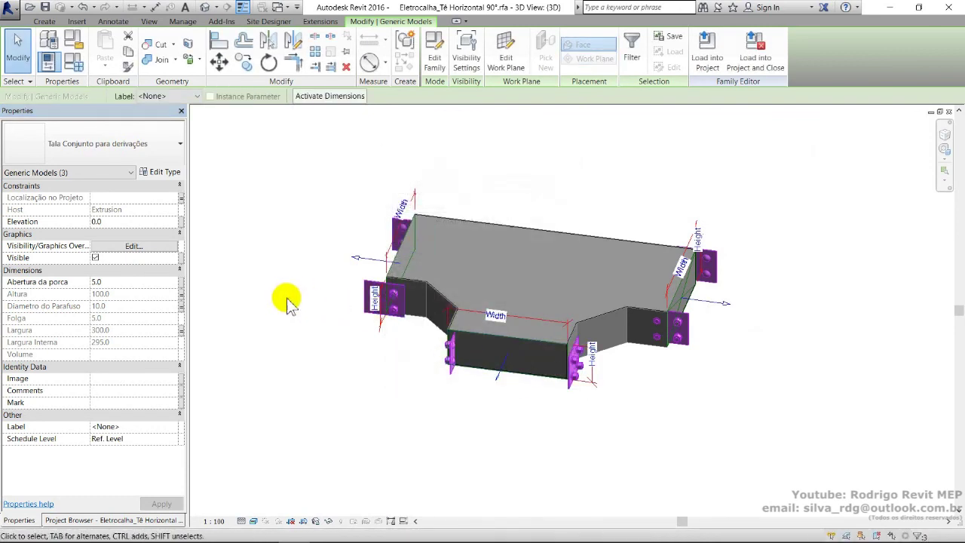
In the Ref. Level floor plan, align the west-end splice plate set to the tee's horizontal centre reference plane.
{"action": "left_click", "coordinate": [149, 521]}
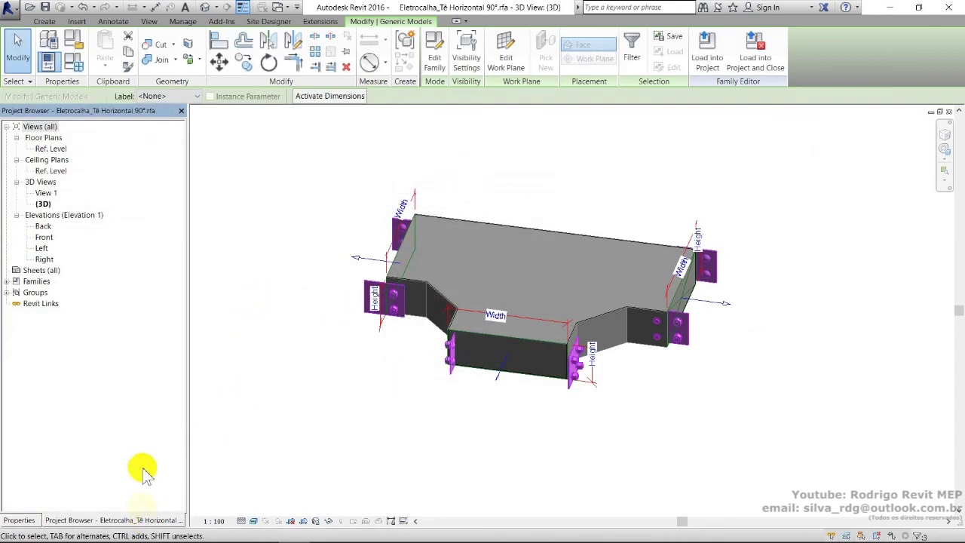
{"action": "left_click", "coordinate": [53, 149]}
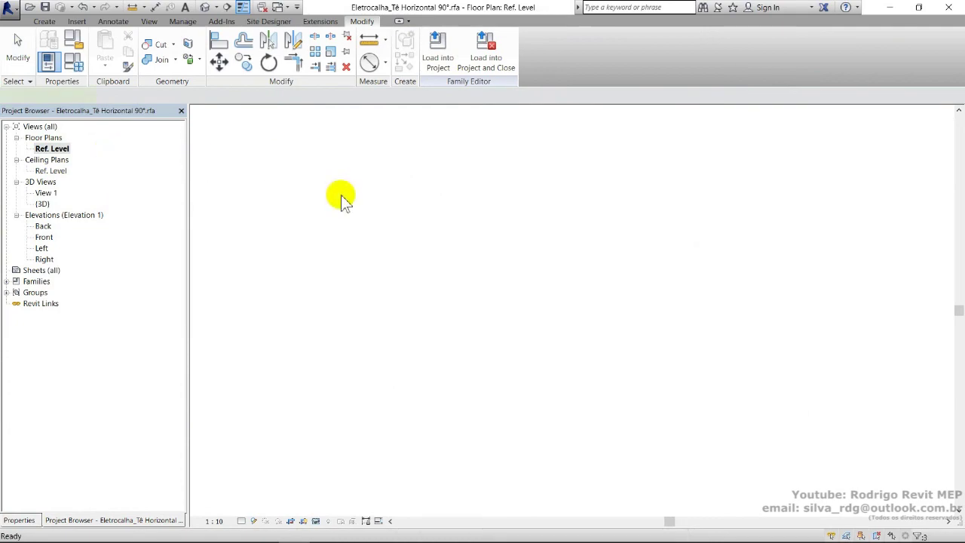
{"action": "left_click", "coordinate": [566, 433]}
{"action": "scroll", "coordinate": [588, 290], "scroll_direction": "up", "scroll_amount": 2}
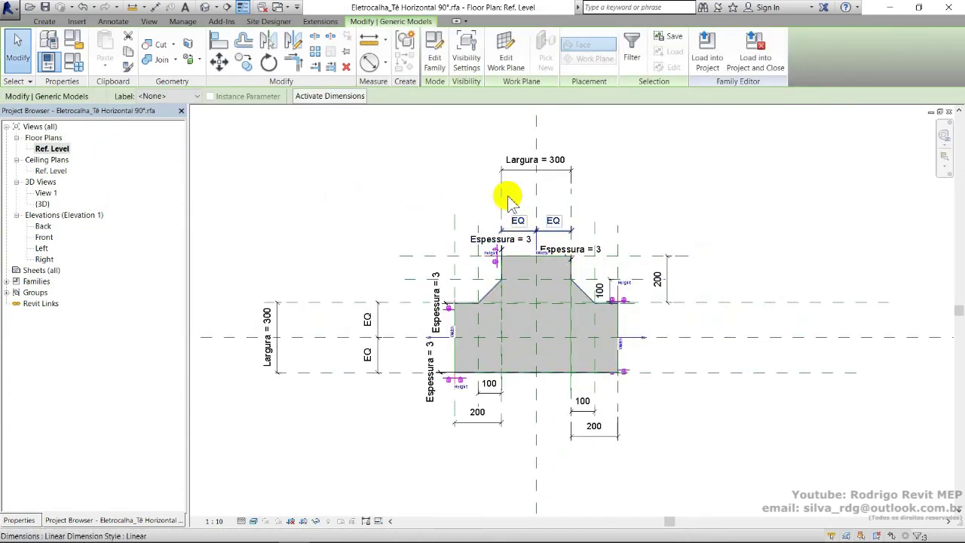
{"action": "left_click", "coordinate": [219, 41]}
{"action": "scroll", "coordinate": [445, 373], "scroll_direction": "up", "scroll_amount": 1}
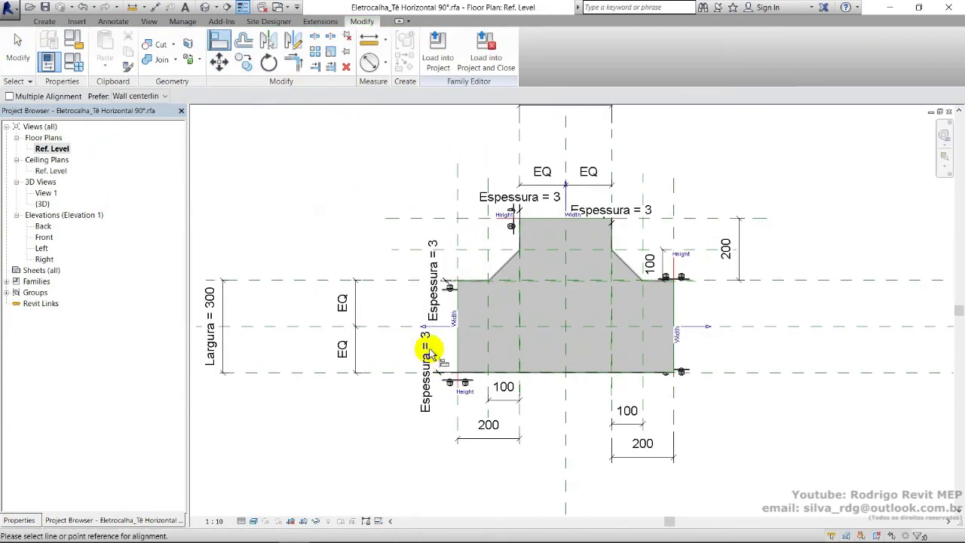
{"action": "scroll", "coordinate": [367, 258], "scroll_direction": "up", "scroll_amount": 1}
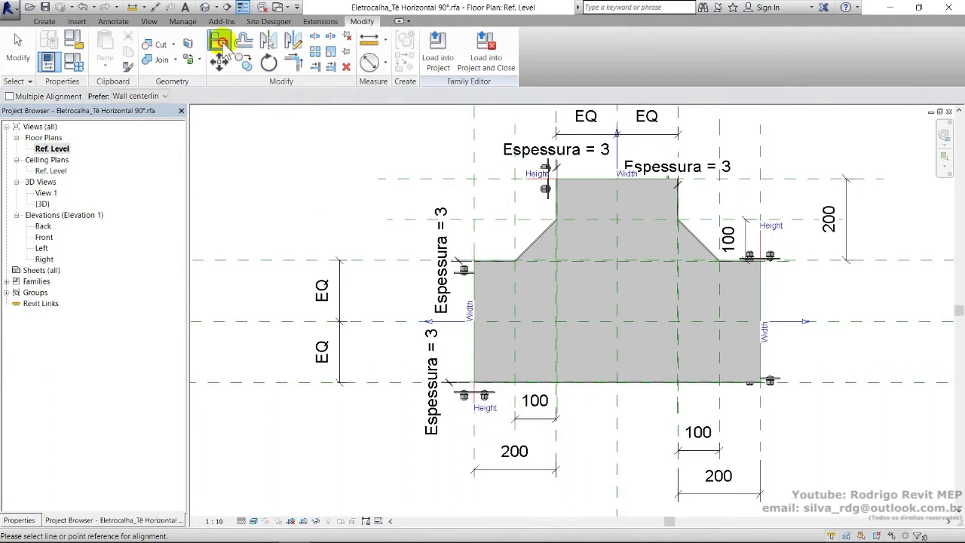
{"action": "left_click", "coordinate": [448, 322]}
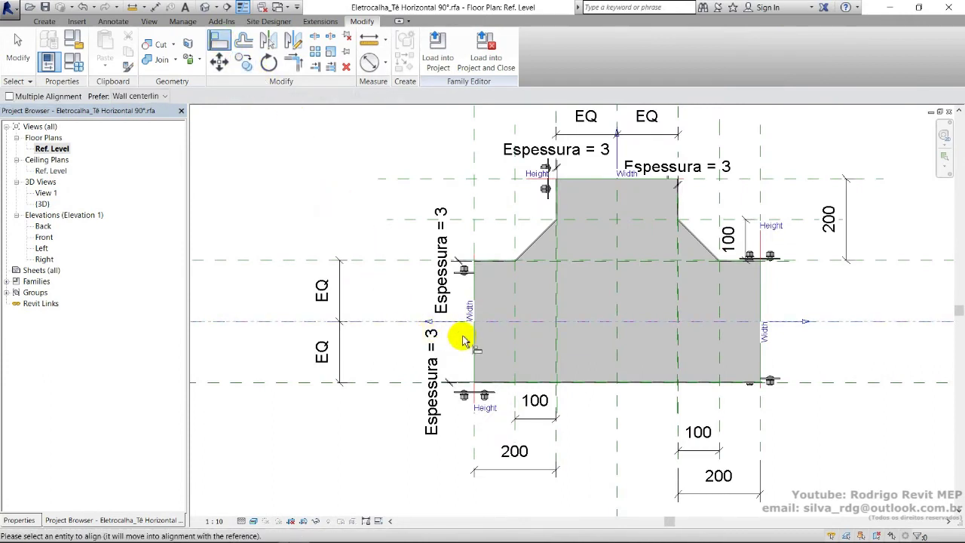
{"action": "left_click", "coordinate": [464, 338]}
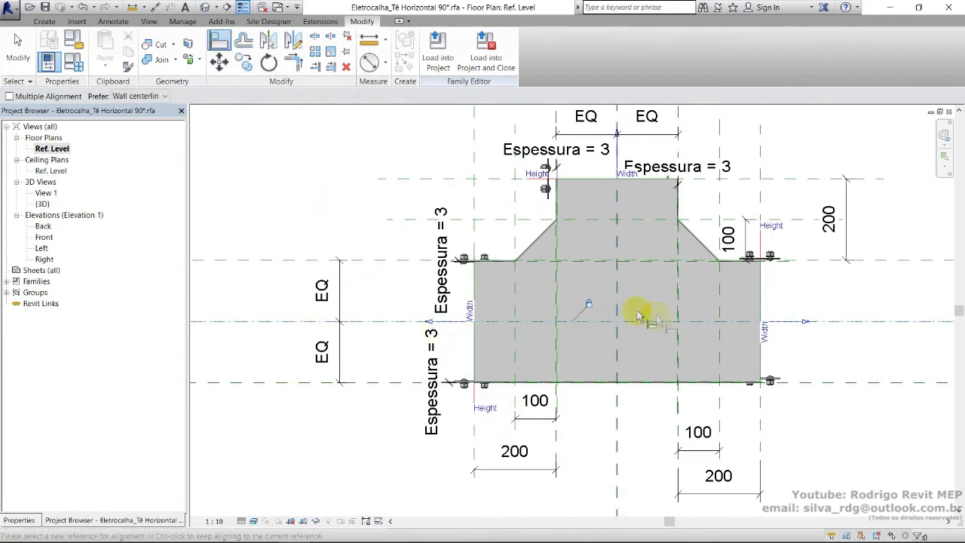
Align the east-end splice plate set to the tee's horizontal centre reference plane.
{"action": "middle_click_drag", "start_coordinate": [779, 321], "coordinate": [684, 327]}
{"action": "left_click", "coordinate": [708, 329]}
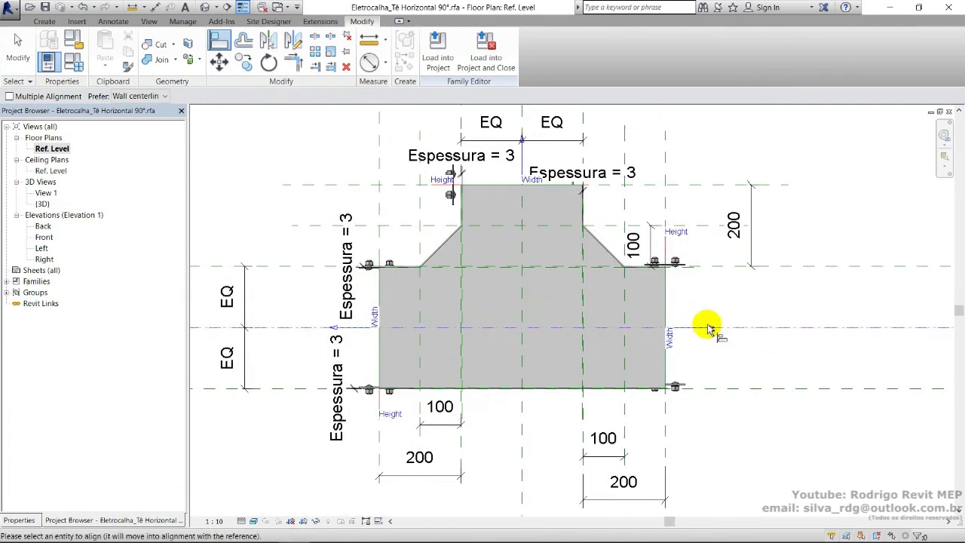
{"action": "left_click", "coordinate": [683, 329]}
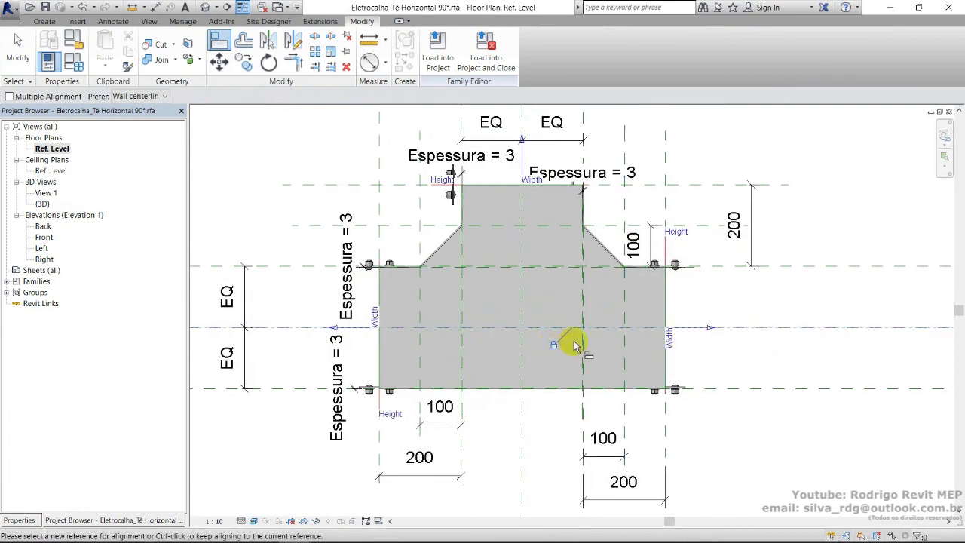
Align the branch-end splice plate set to the tee's vertical centre reference plane and check its position against the branch wall.
{"action": "middle_click_drag", "start_coordinate": [575, 346], "coordinate": [610, 383]}
{"action": "left_click", "coordinate": [518, 164]}
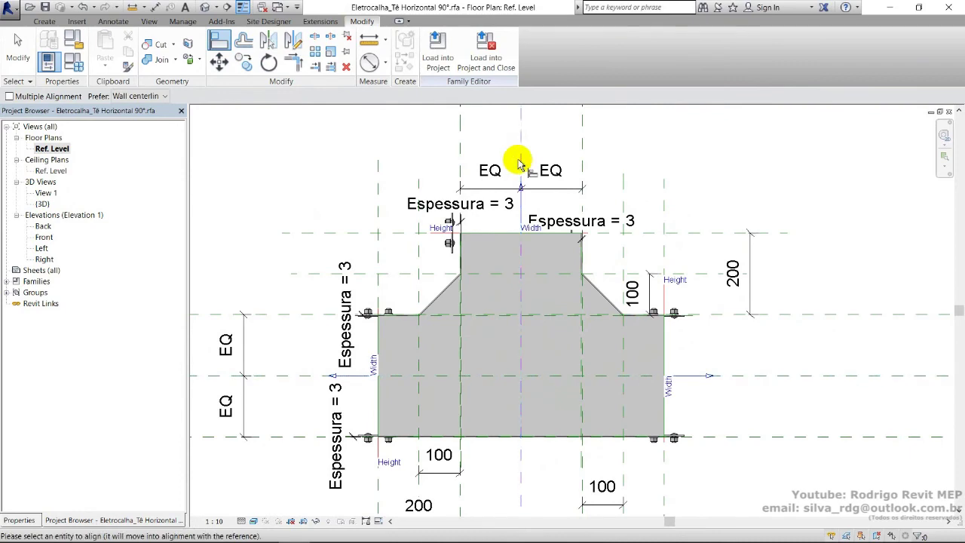
{"action": "left_click", "coordinate": [513, 226]}
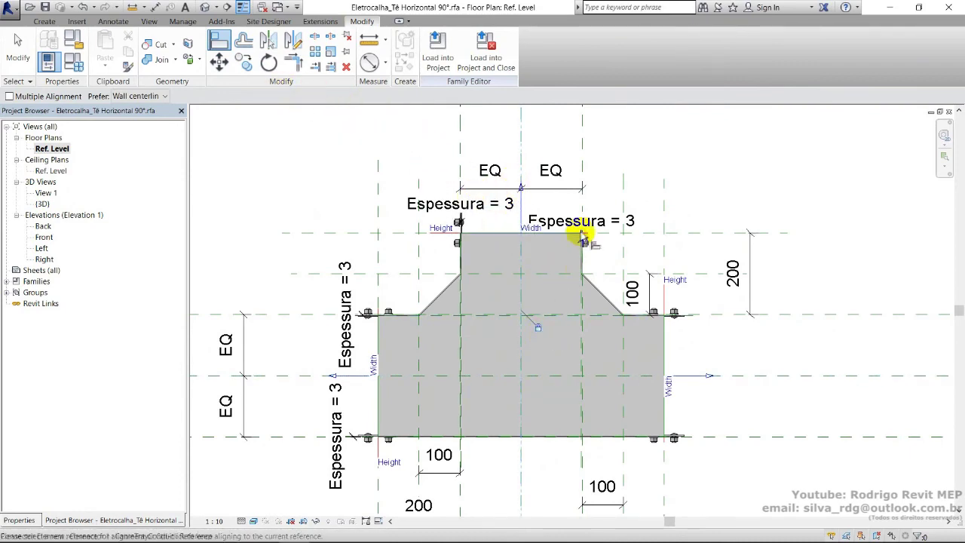
{"action": "scroll", "coordinate": [589, 243], "scroll_direction": "up", "scroll_amount": 5}
{"action": "key", "text": "Escape"}
{"action": "left_click", "coordinate": [594, 270]}
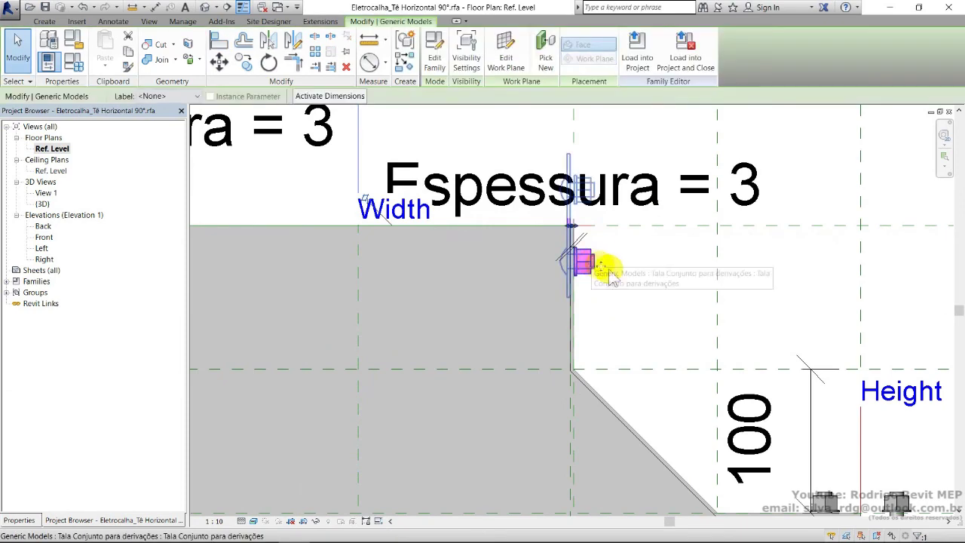
{"action": "key", "text": "Escape"}
In the 3D view, temporarily hide the tee's enclosing volume and branch connector and inspect how the branch splice plates fit the side walls.
{"action": "left_click", "coordinate": [205, 8]}
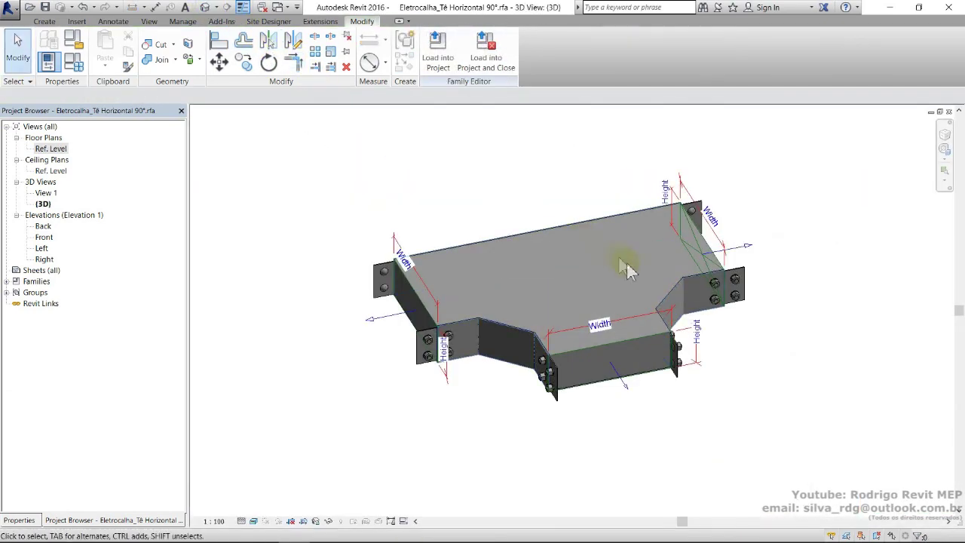
{"action": "scroll", "coordinate": [641, 256], "scroll_direction": "up", "scroll_amount": 2}
{"action": "left_click", "coordinate": [620, 344]}
{"action": "key", "text": "h"}
{"action": "key", "text": "c"}
{"action": "left_click", "coordinate": [612, 341]}
{"action": "key", "text": "Escape"}
{"action": "middle_click_drag", "start_coordinate": [551, 381], "coordinate": [504, 336], "text": "shift"}
{"action": "scroll", "coordinate": [534, 382], "scroll_direction": "up", "scroll_amount": 2}
{"action": "left_click", "coordinate": [576, 396]}
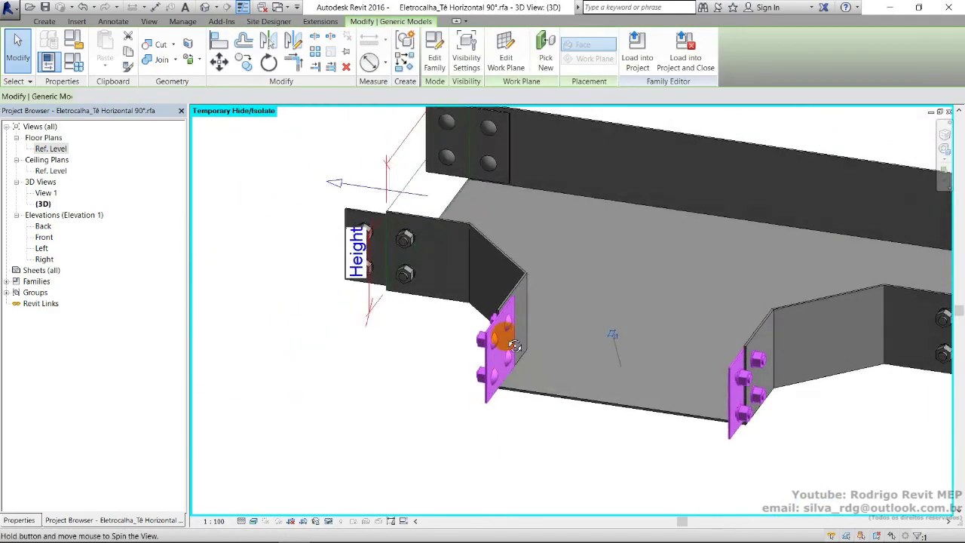
{"action": "scroll", "coordinate": [514, 300], "scroll_direction": "up", "scroll_amount": 3}
{"action": "middle_click_drag", "start_coordinate": [560, 312], "coordinate": [671, 358], "text": "shift"}
{"action": "scroll", "coordinate": [663, 312], "scroll_direction": "down", "scroll_amount": 5}
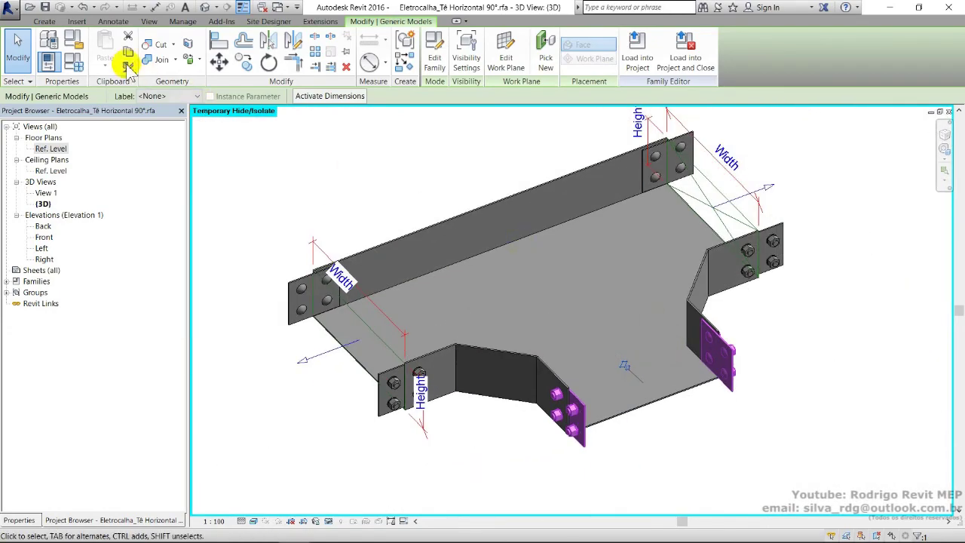
Set the family's Largura parameter to 200 and apply it to the tee.
{"action": "left_click", "coordinate": [77, 60]}
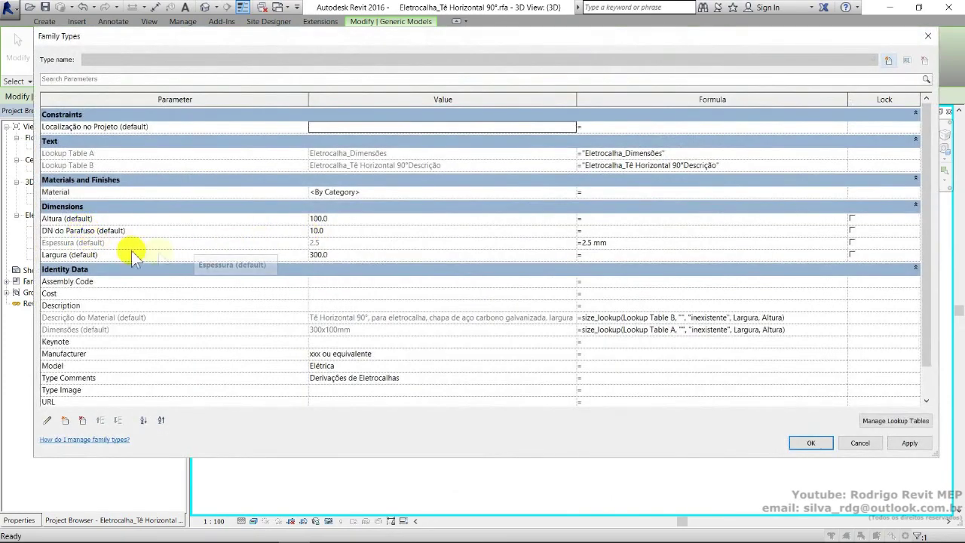
{"action": "left_click", "coordinate": [366, 256]}
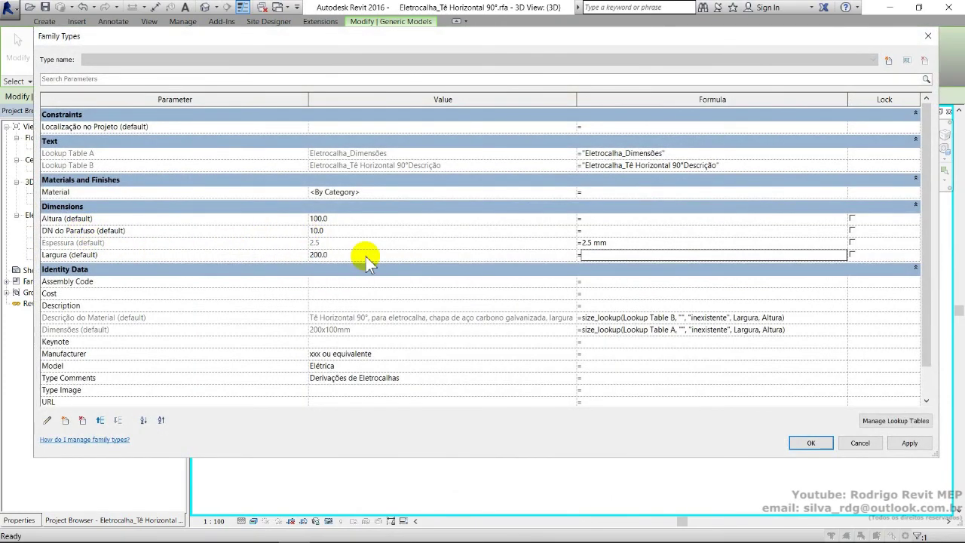
{"action": "left_click", "coordinate": [807, 444]}
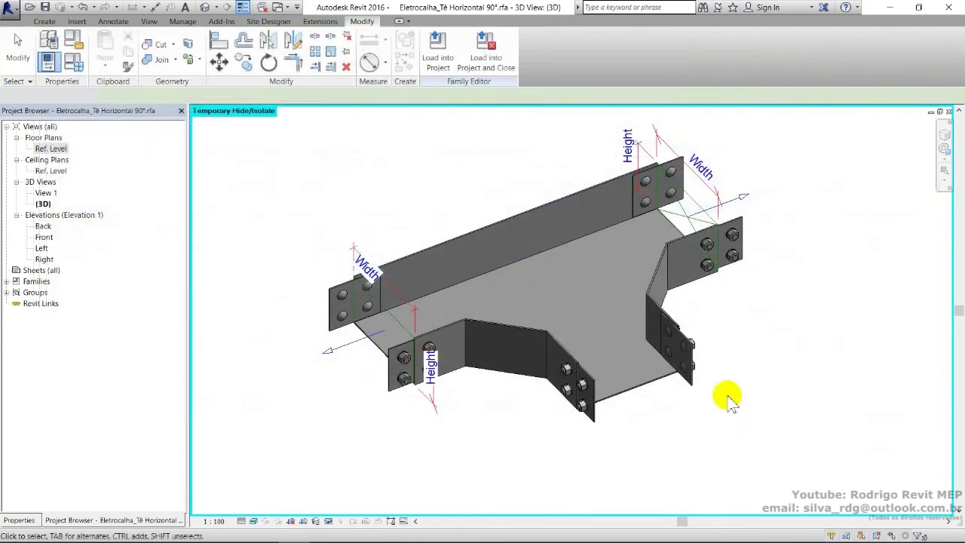
Set the family's Altura parameter to 75 and inspect the resized tee and splice plates.
{"action": "left_click", "coordinate": [74, 62]}
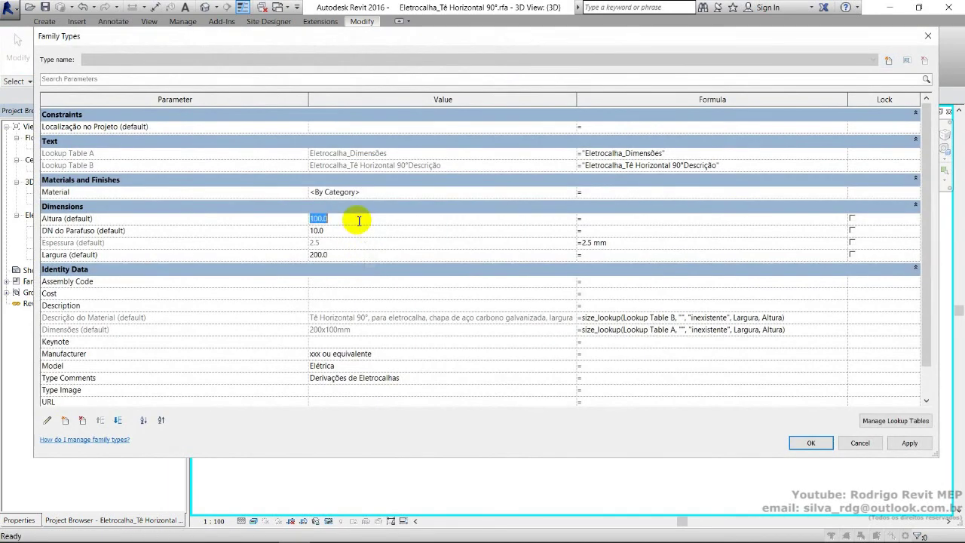
{"action": "left_click", "coordinate": [809, 443]}
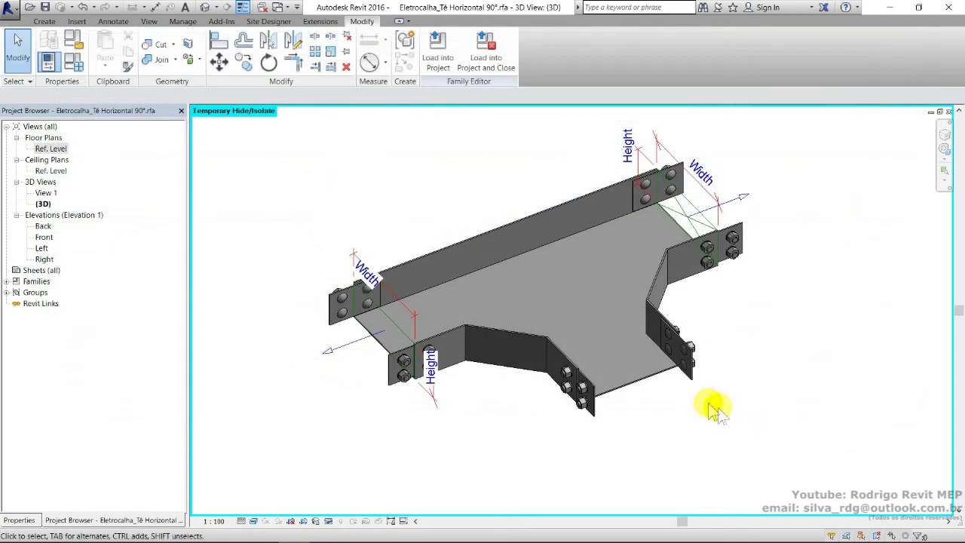
{"action": "middle_click_drag", "start_coordinate": [702, 390], "coordinate": [717, 368], "text": "shift"}
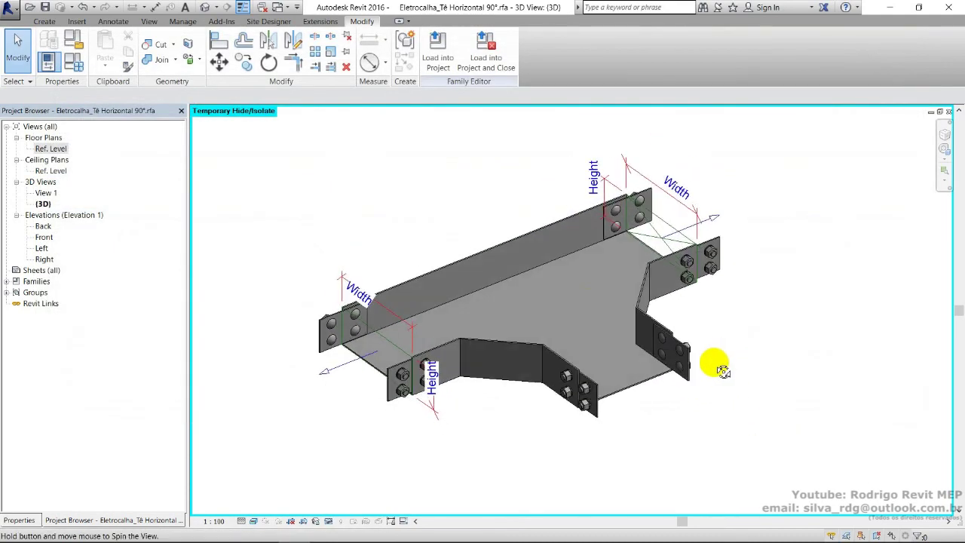
Set the family's Altura parameter to 100 and reset the temporary hide so the whole tee is displayed.
{"action": "left_click", "coordinate": [74, 65]}
{"action": "left_click", "coordinate": [352, 221]}
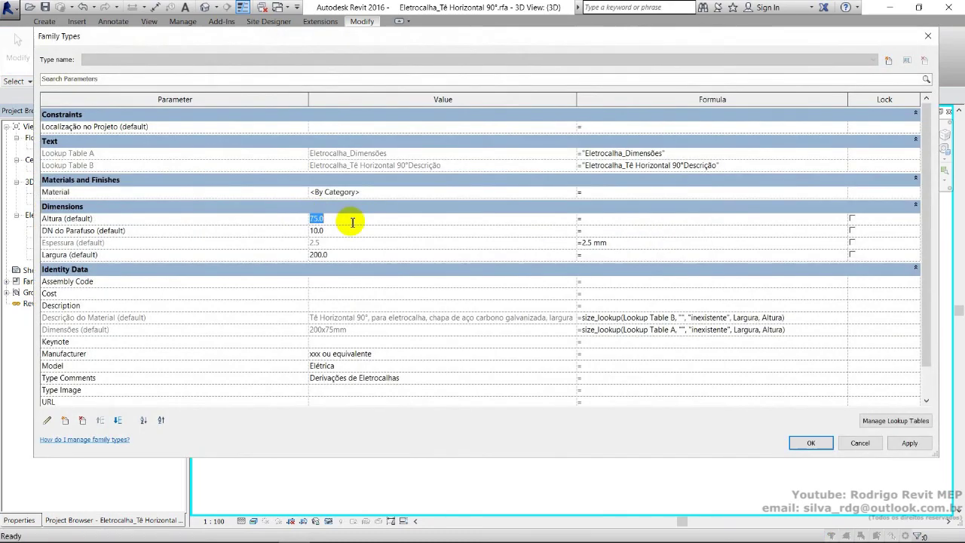
{"action": "left_click", "coordinate": [810, 443]}
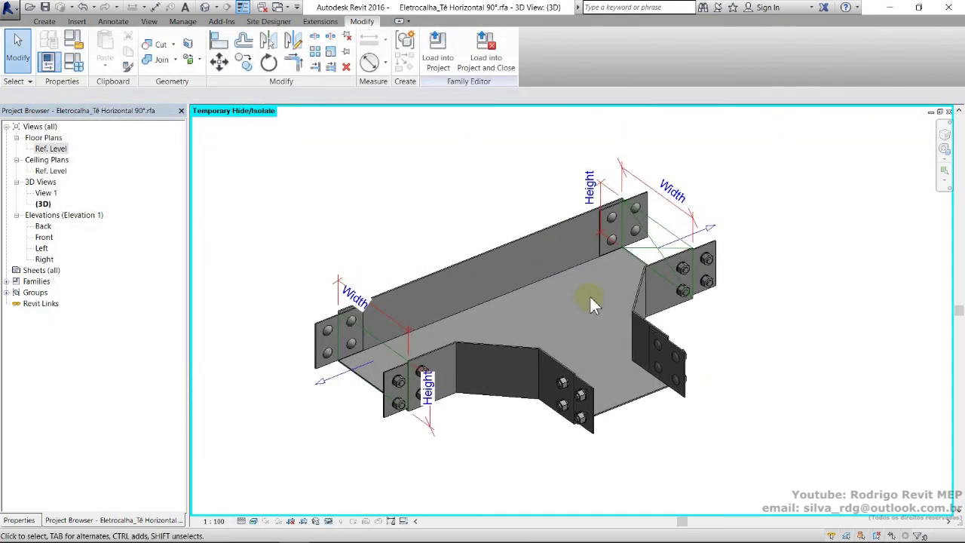
{"action": "key", "text": "h"}
{"action": "key", "text": "r"}
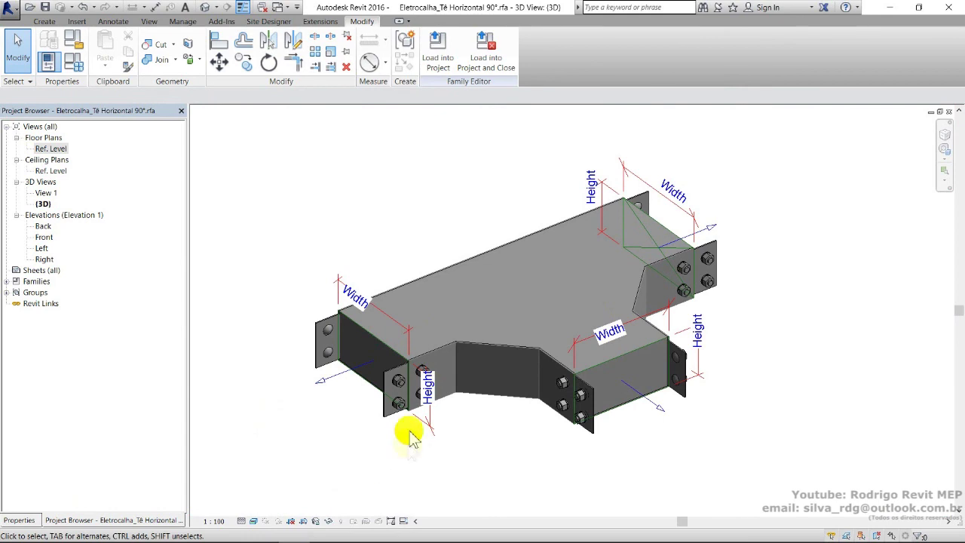
Associate the west-end plate set's Visible property with a new instance parameter named Ligar Tala 1, grouped under Construction.
{"action": "left_click", "coordinate": [389, 415]}
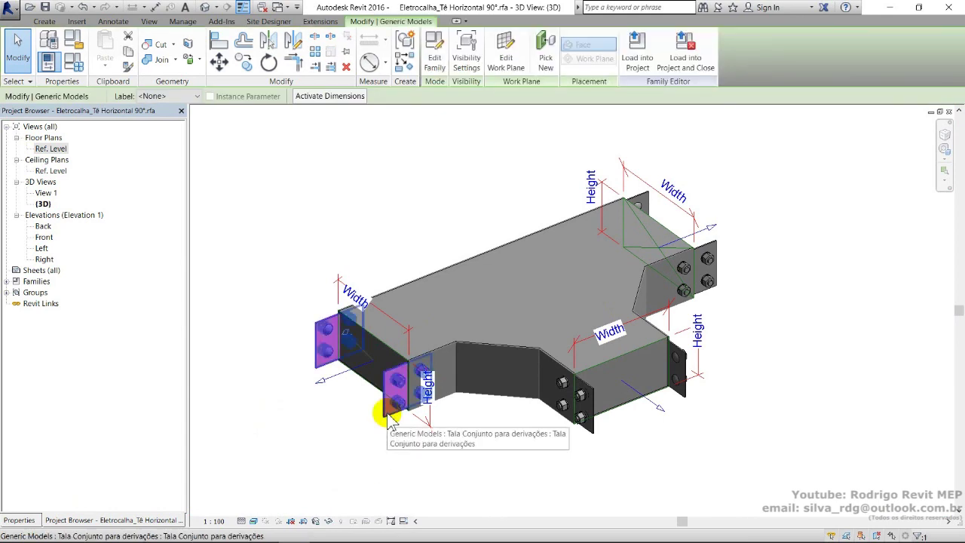
{"action": "left_click", "coordinate": [19, 520]}
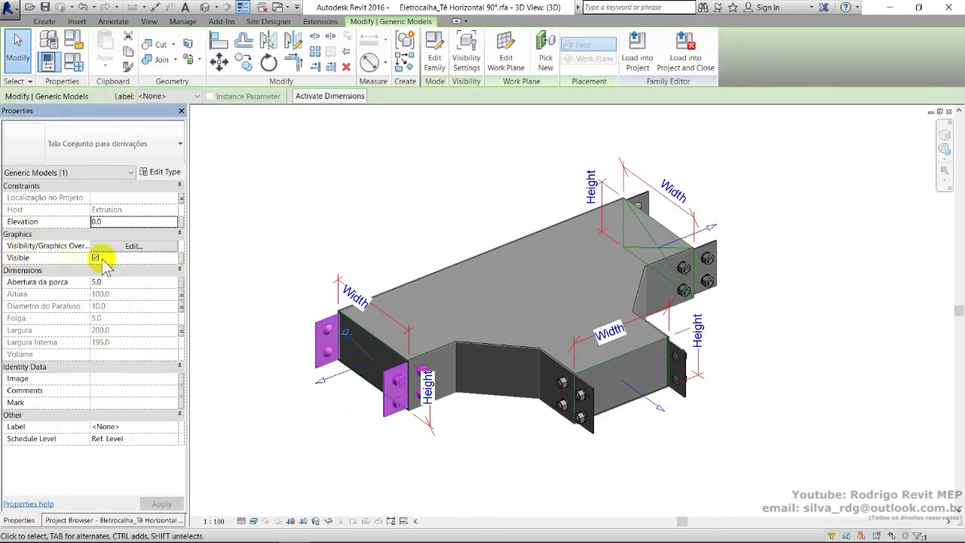
{"action": "left_click", "coordinate": [181, 259]}
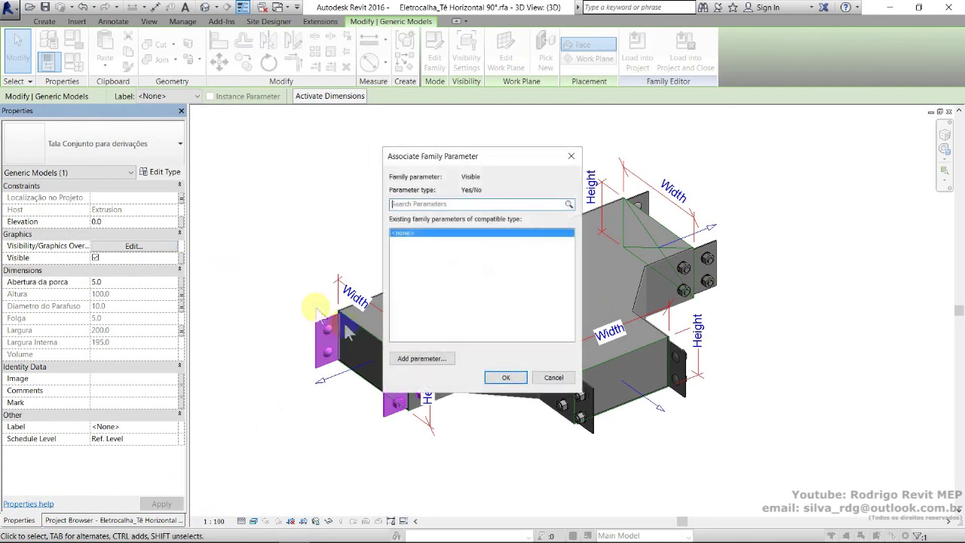
{"action": "left_click", "coordinate": [421, 358]}
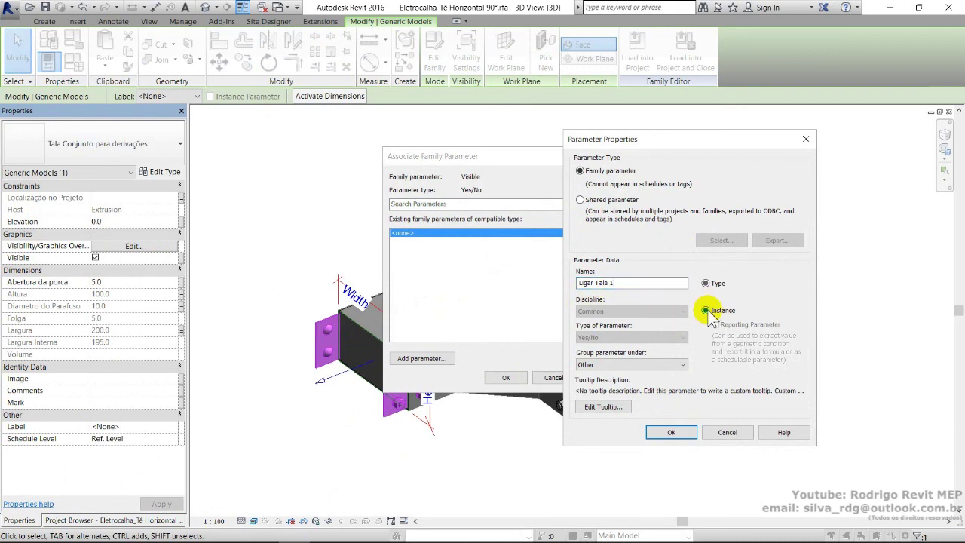
{"action": "left_click", "coordinate": [624, 365]}
{"action": "scroll", "coordinate": [626, 301], "scroll_direction": "up", "scroll_amount": 5}
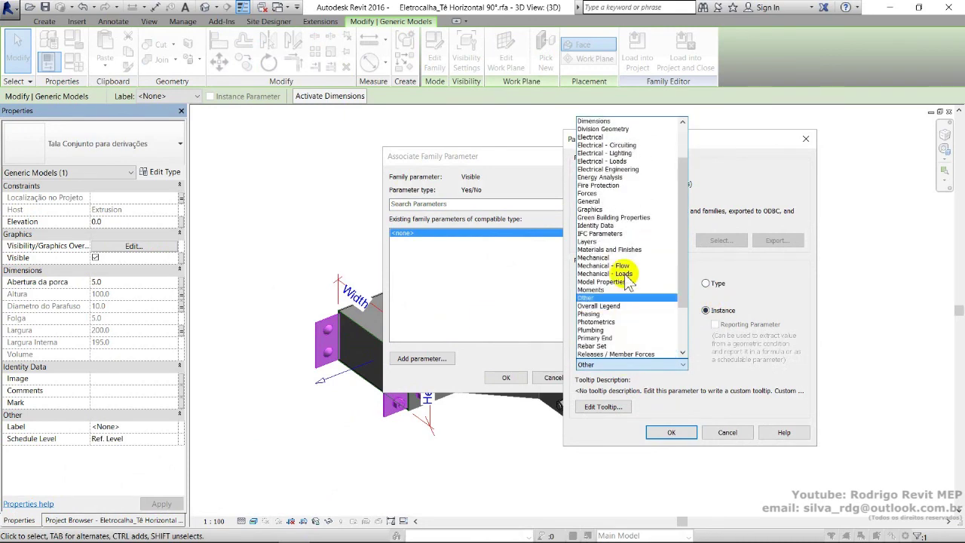
{"action": "scroll", "coordinate": [609, 181], "scroll_direction": "up", "scroll_amount": 1}
{"action": "left_click", "coordinate": [609, 156]}
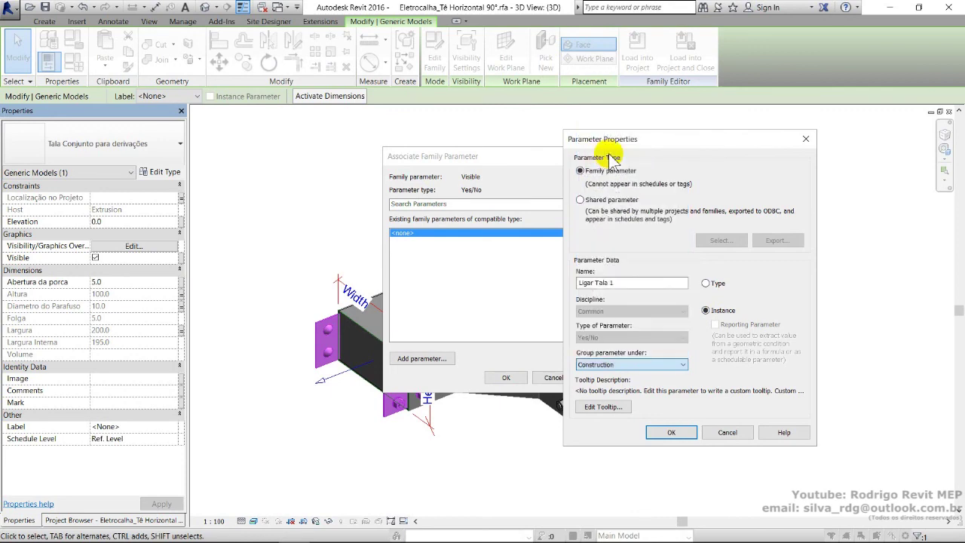
{"action": "left_click", "coordinate": [675, 433]}
{"action": "left_click", "coordinate": [507, 377]}
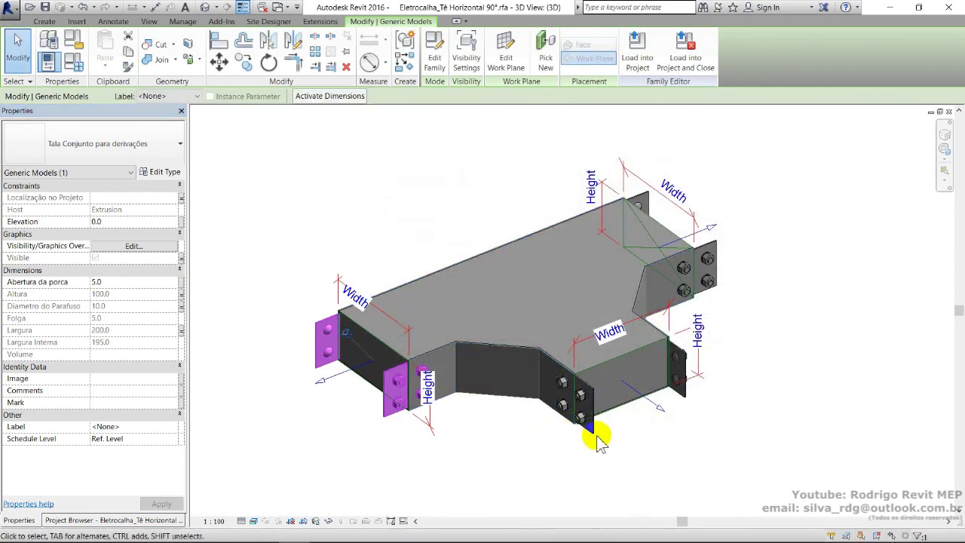
Associate the branch outlet plate set's Visible property with a new instance parameter named Ligar Tala 2, grouped under Construction.
{"action": "left_click", "coordinate": [181, 258]}
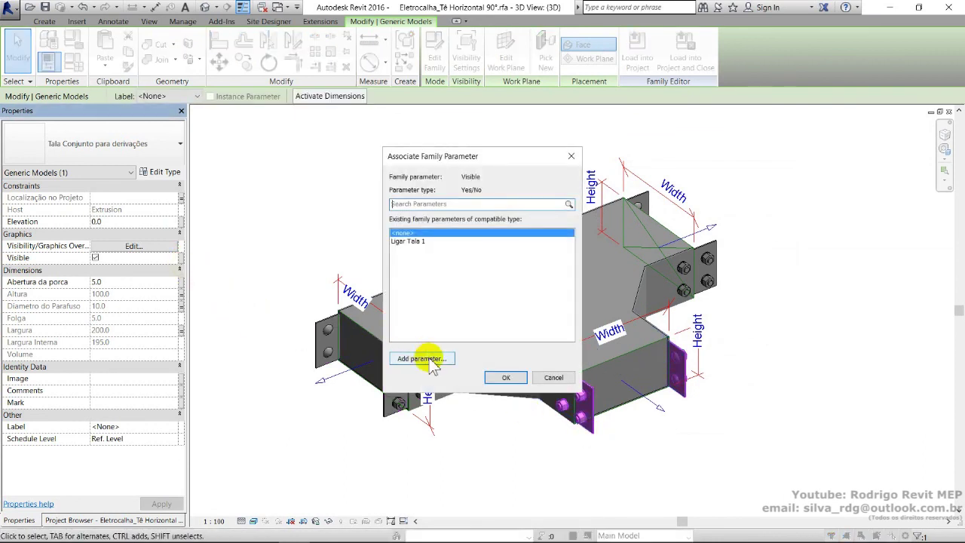
{"action": "left_click", "coordinate": [422, 359]}
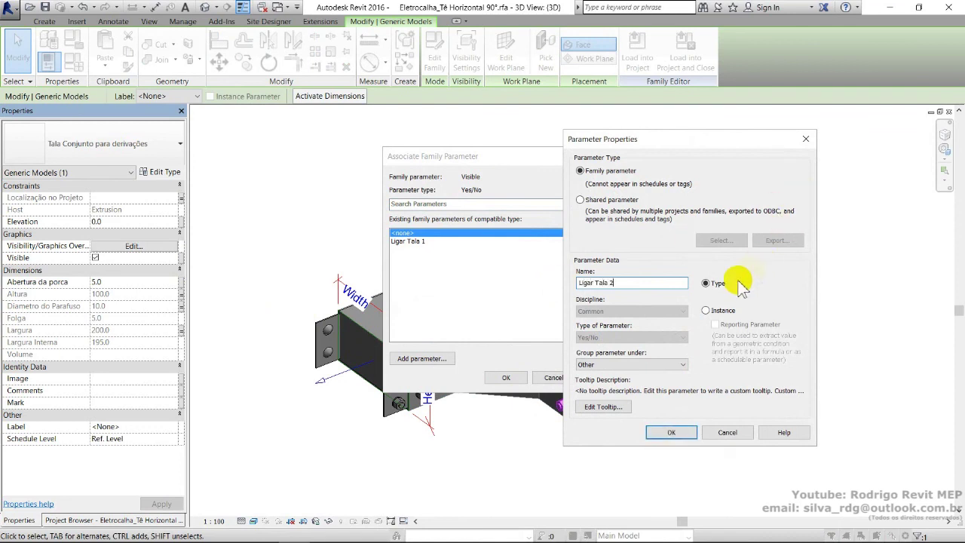
{"action": "left_click", "coordinate": [706, 310]}
{"action": "left_click", "coordinate": [664, 364]}
{"action": "scroll", "coordinate": [632, 287], "scroll_direction": "up", "scroll_amount": 4}
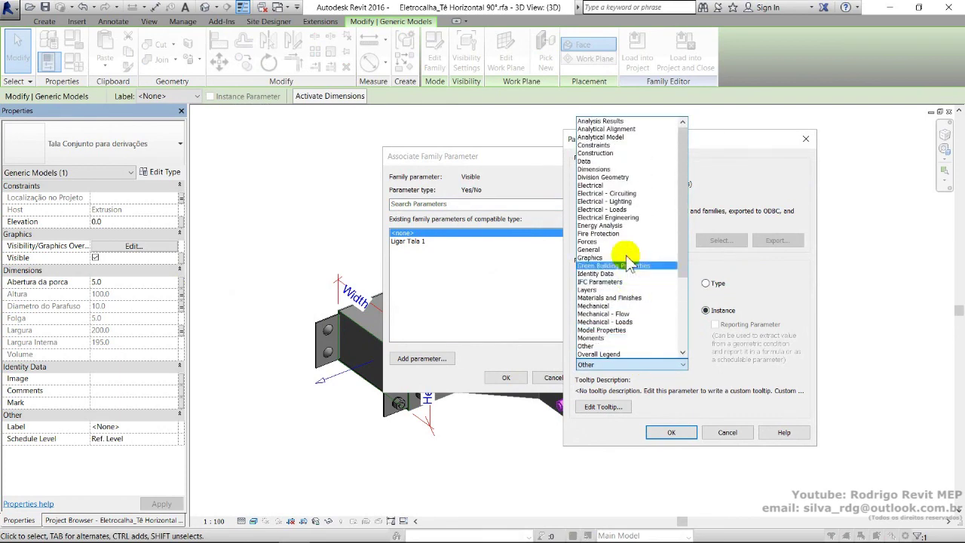
{"action": "left_click", "coordinate": [607, 153]}
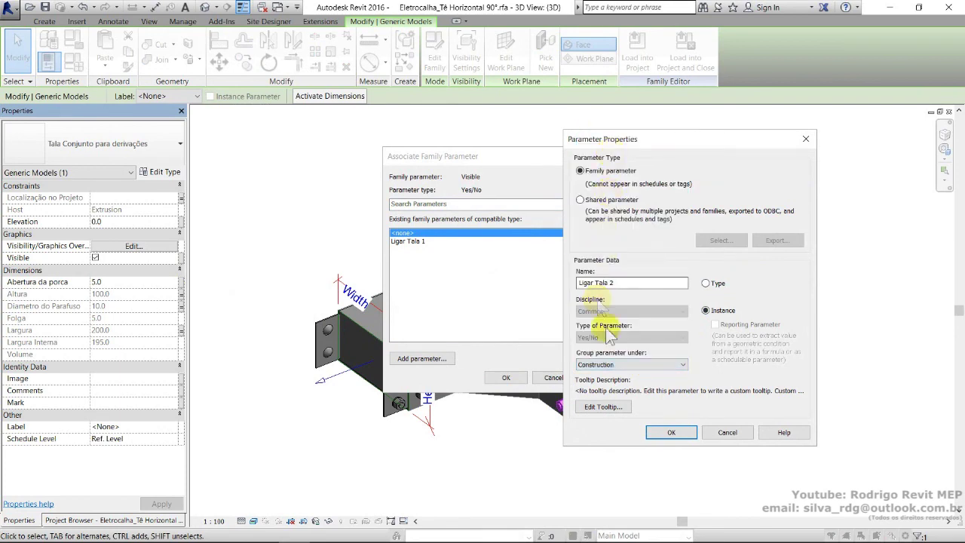
{"action": "left_click", "coordinate": [671, 432]}
{"action": "left_click", "coordinate": [505, 378]}
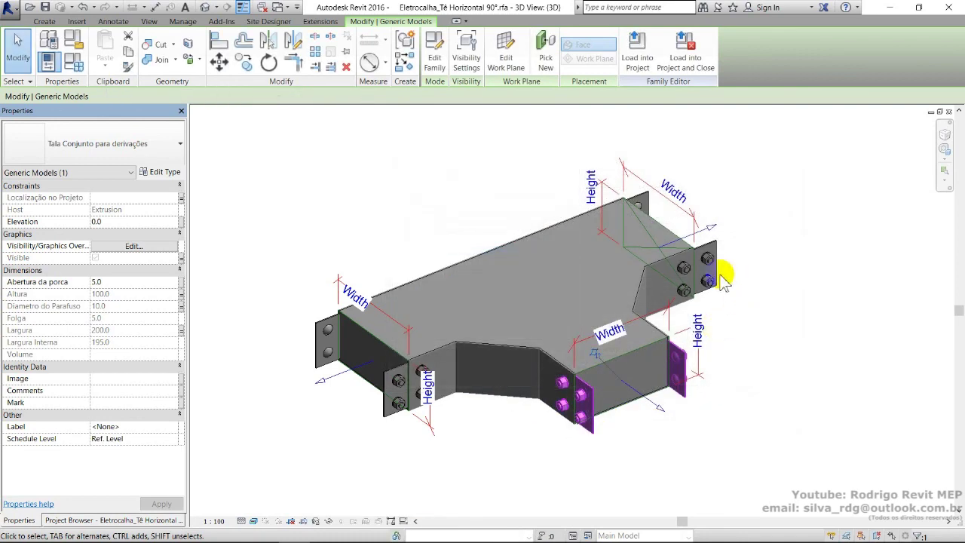
Associate the east-end plate set's Visible property with a new instance parameter named Ligar Tala 3, grouped under Construction.
{"action": "left_click", "coordinate": [720, 279]}
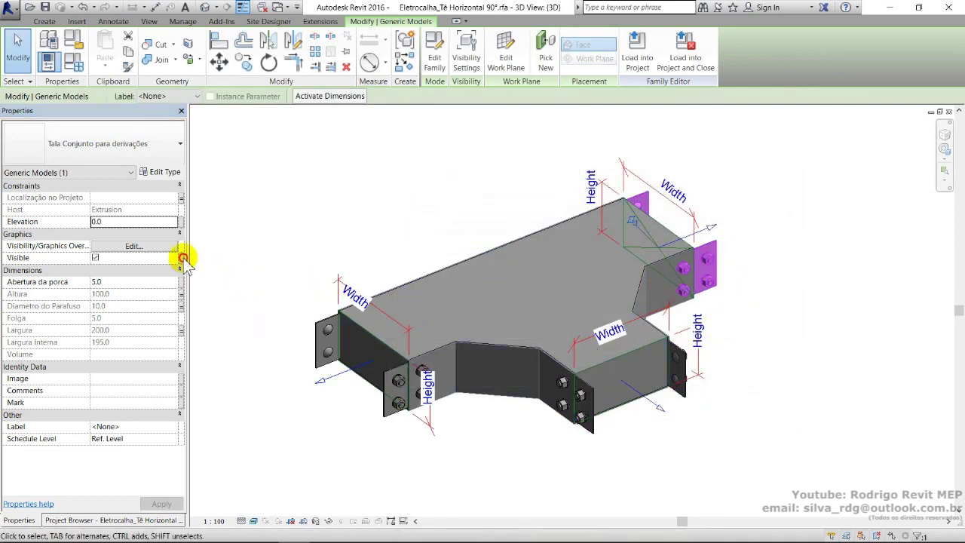
{"action": "left_click", "coordinate": [184, 259]}
{"action": "left_click", "coordinate": [431, 357]}
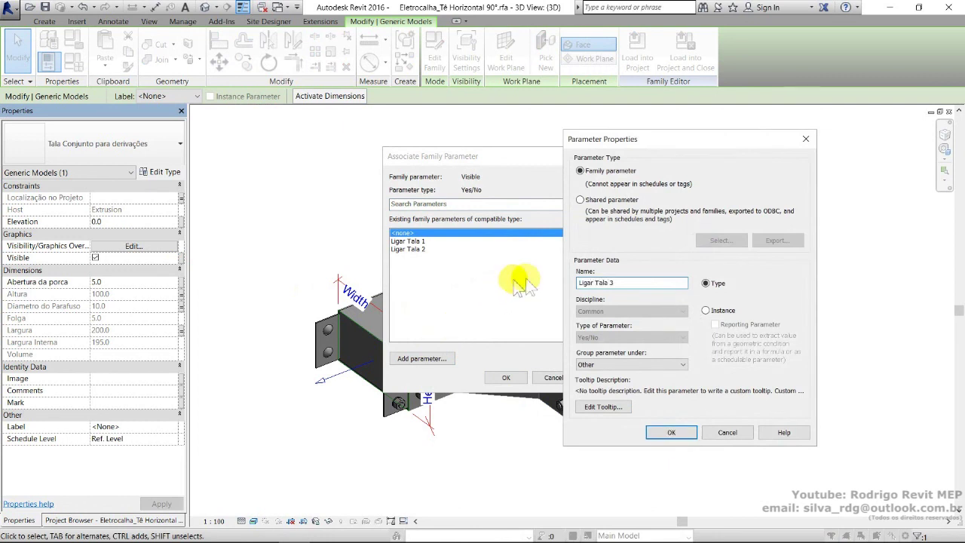
{"action": "left_click", "coordinate": [706, 310]}
{"action": "left_click", "coordinate": [630, 364]}
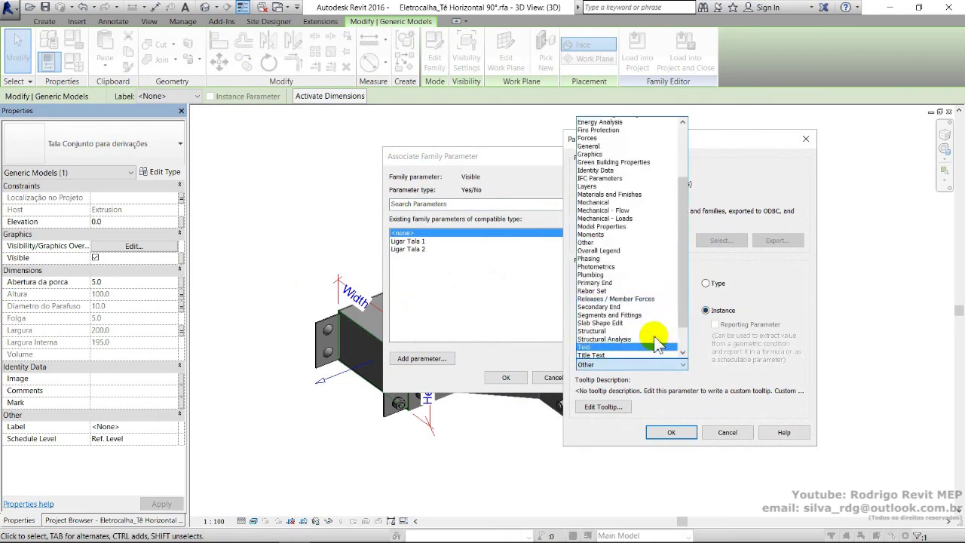
{"action": "scroll", "coordinate": [615, 226], "scroll_direction": "up", "scroll_amount": 5}
{"action": "left_click", "coordinate": [610, 137]}
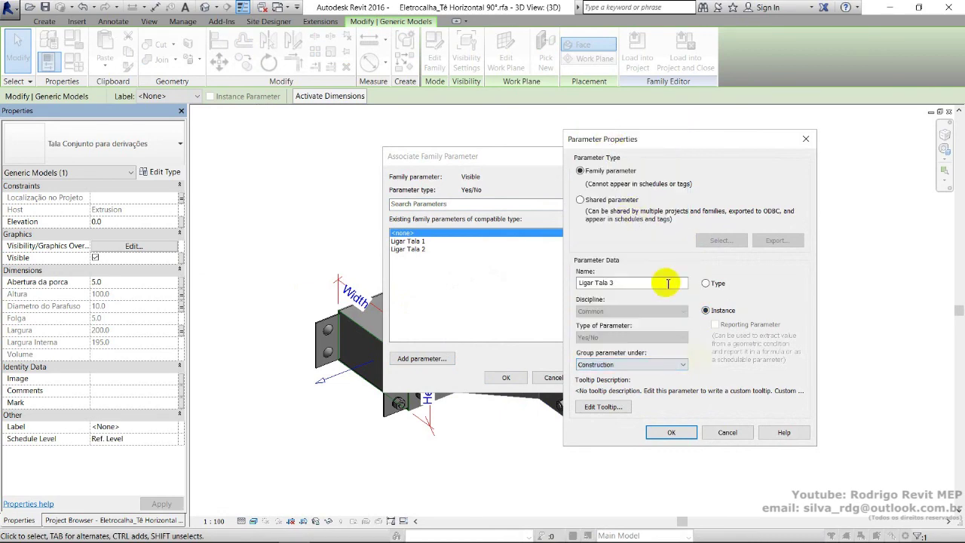
{"action": "left_click", "coordinate": [679, 433]}
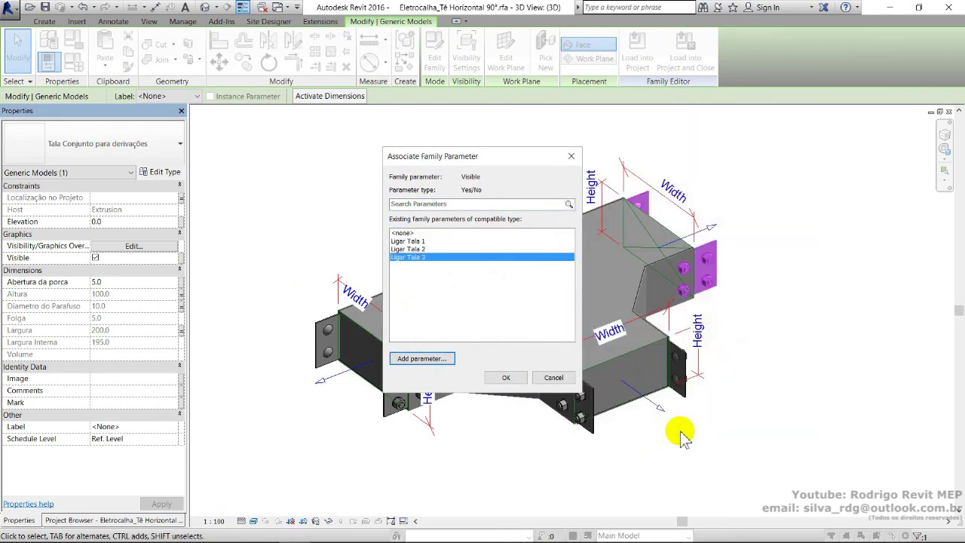
{"action": "left_click", "coordinate": [506, 377]}
{"action": "left_click", "coordinate": [742, 336]}
Switch off the family parameters Ligar Tala 1, Ligar Tala 2 and Ligar Tala 3, then apply the values and inspect the tee.
{"action": "middle_click_drag", "start_coordinate": [758, 324], "coordinate": [573, 298], "text": "shift"}
{"action": "left_click", "coordinate": [72, 60]}
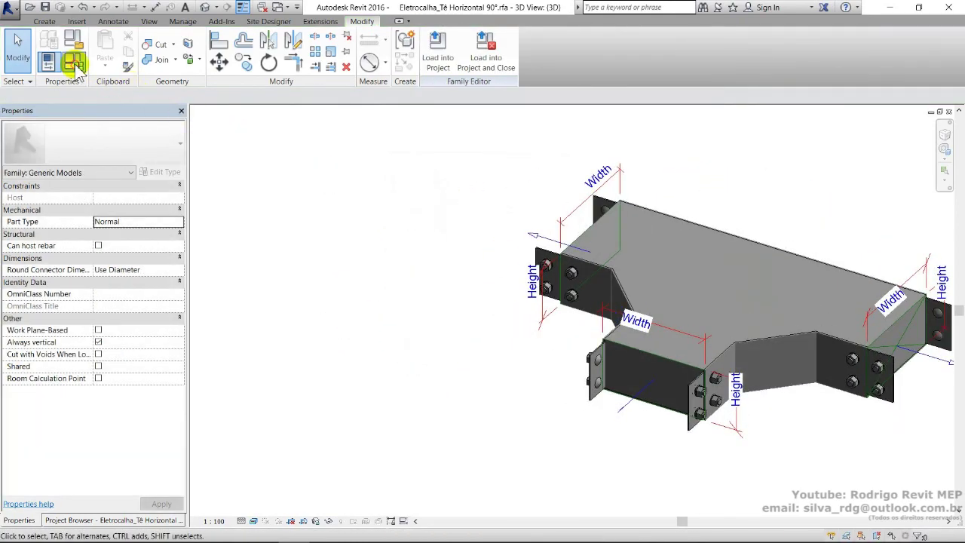
{"action": "left_click", "coordinate": [312, 153]}
{"action": "left_click", "coordinate": [313, 165]}
{"action": "left_click", "coordinate": [313, 178]}
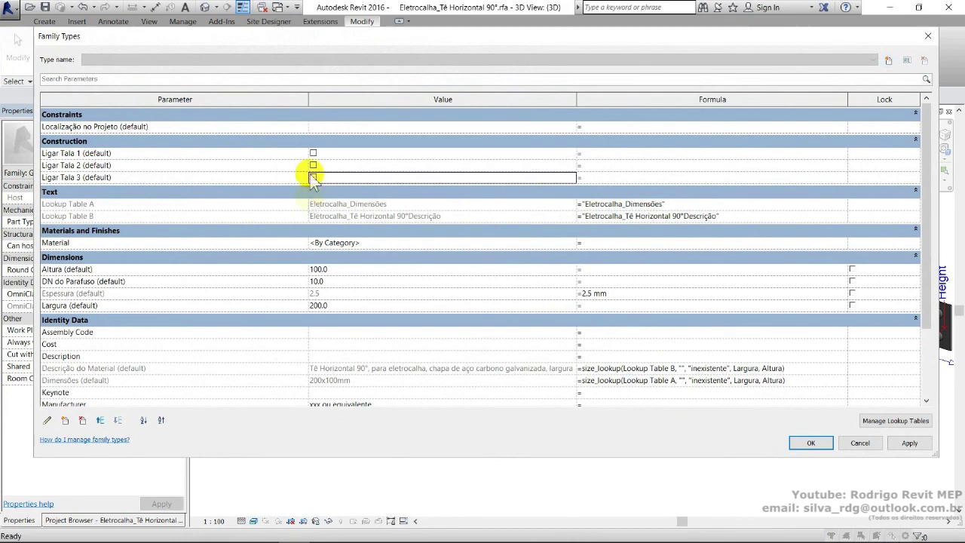
{"action": "scroll", "coordinate": [362, 240], "scroll_direction": "down", "scroll_amount": 3}
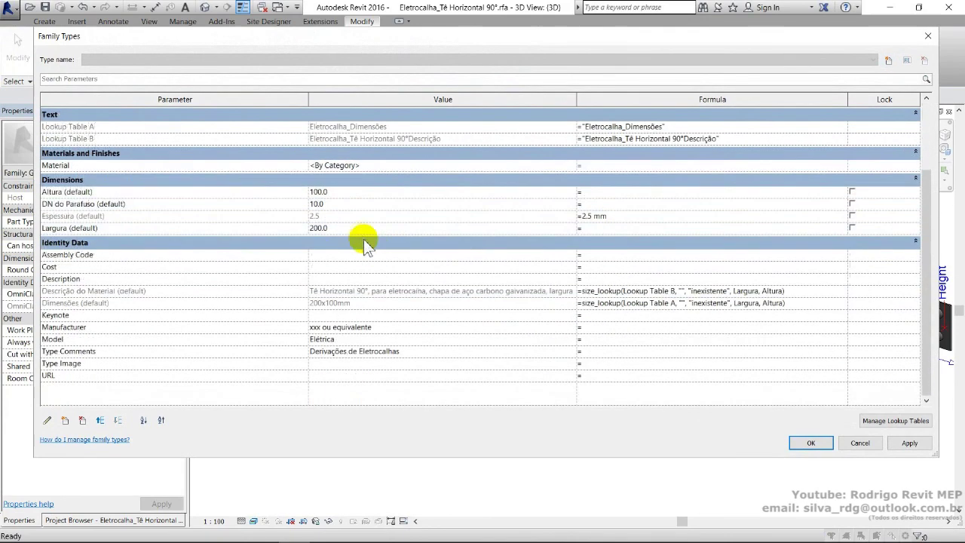
{"action": "left_click", "coordinate": [812, 443]}
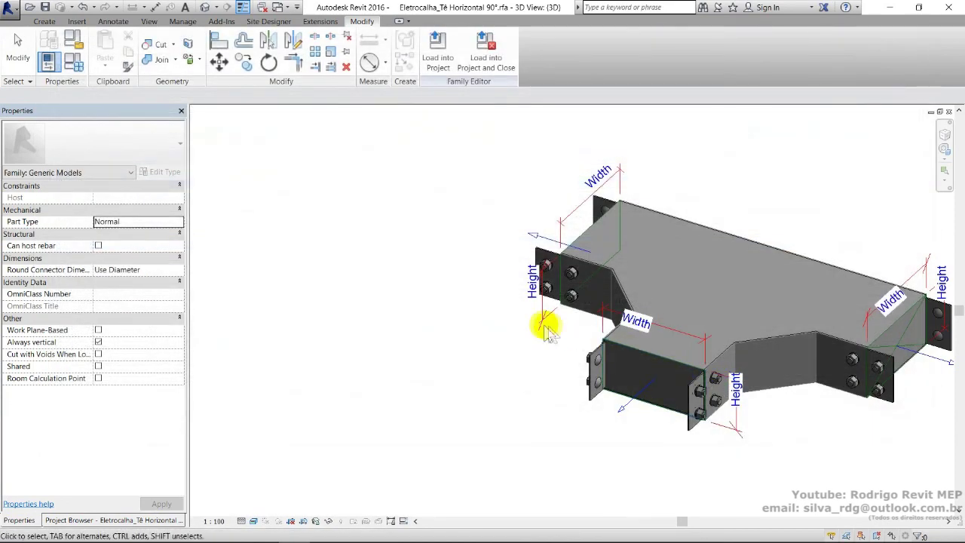
{"action": "middle_click_drag", "start_coordinate": [546, 323], "coordinate": [688, 337], "text": "shift"}
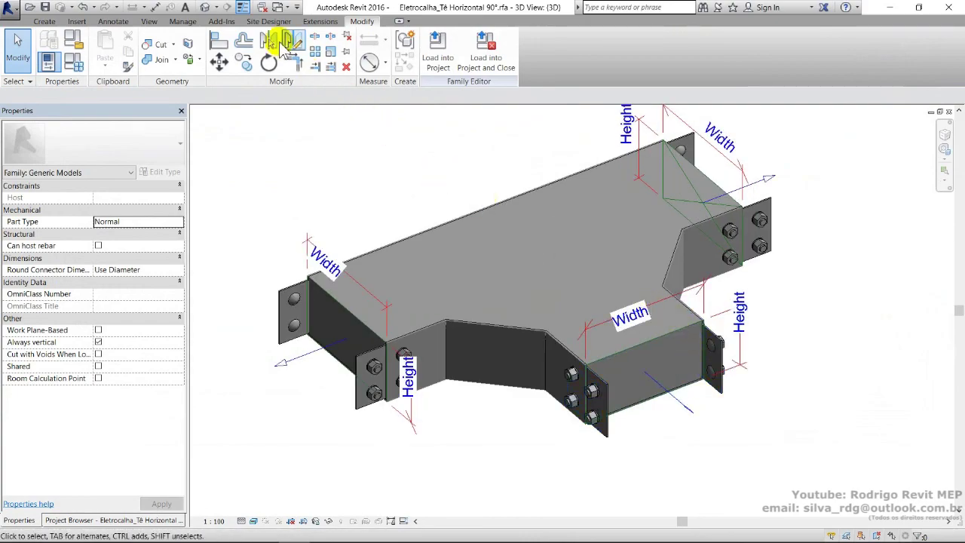